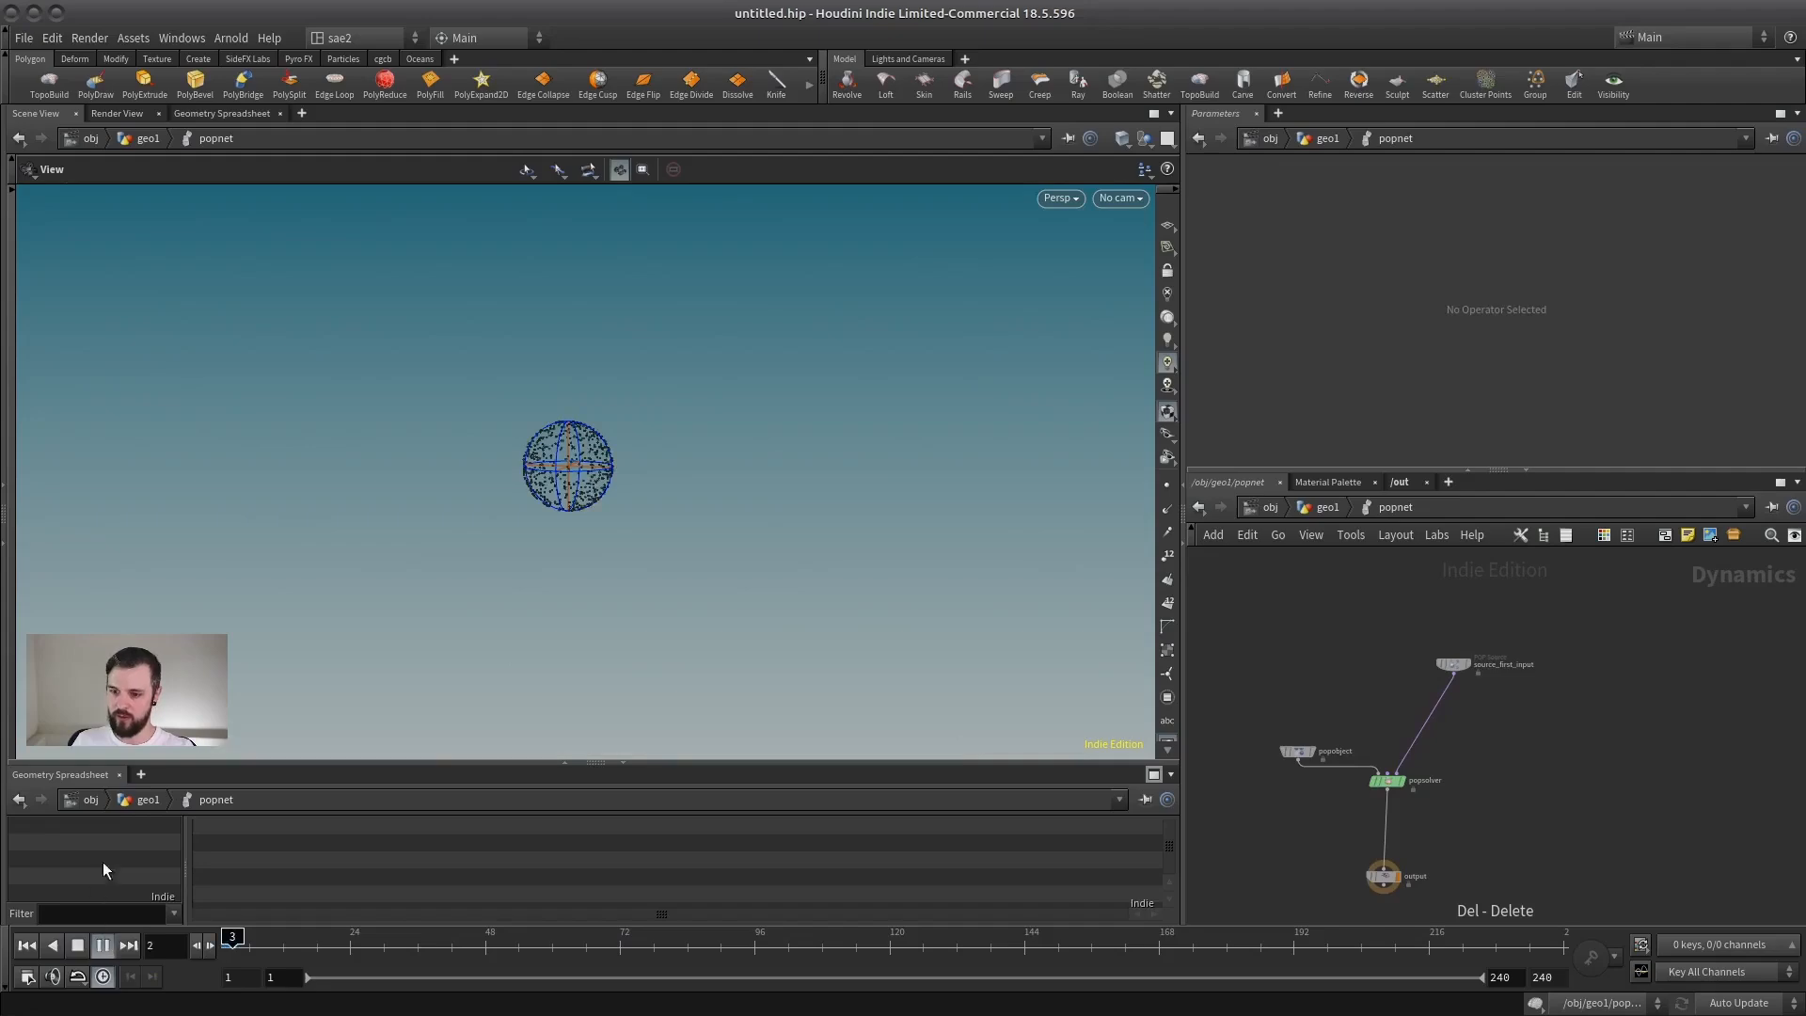
# Step: Return the simulation to frame 1 and pick a POP Force node to add to the popnet network
pyautogui.click(21, 948)
pyautogui.scroll(2, 1474, 747)
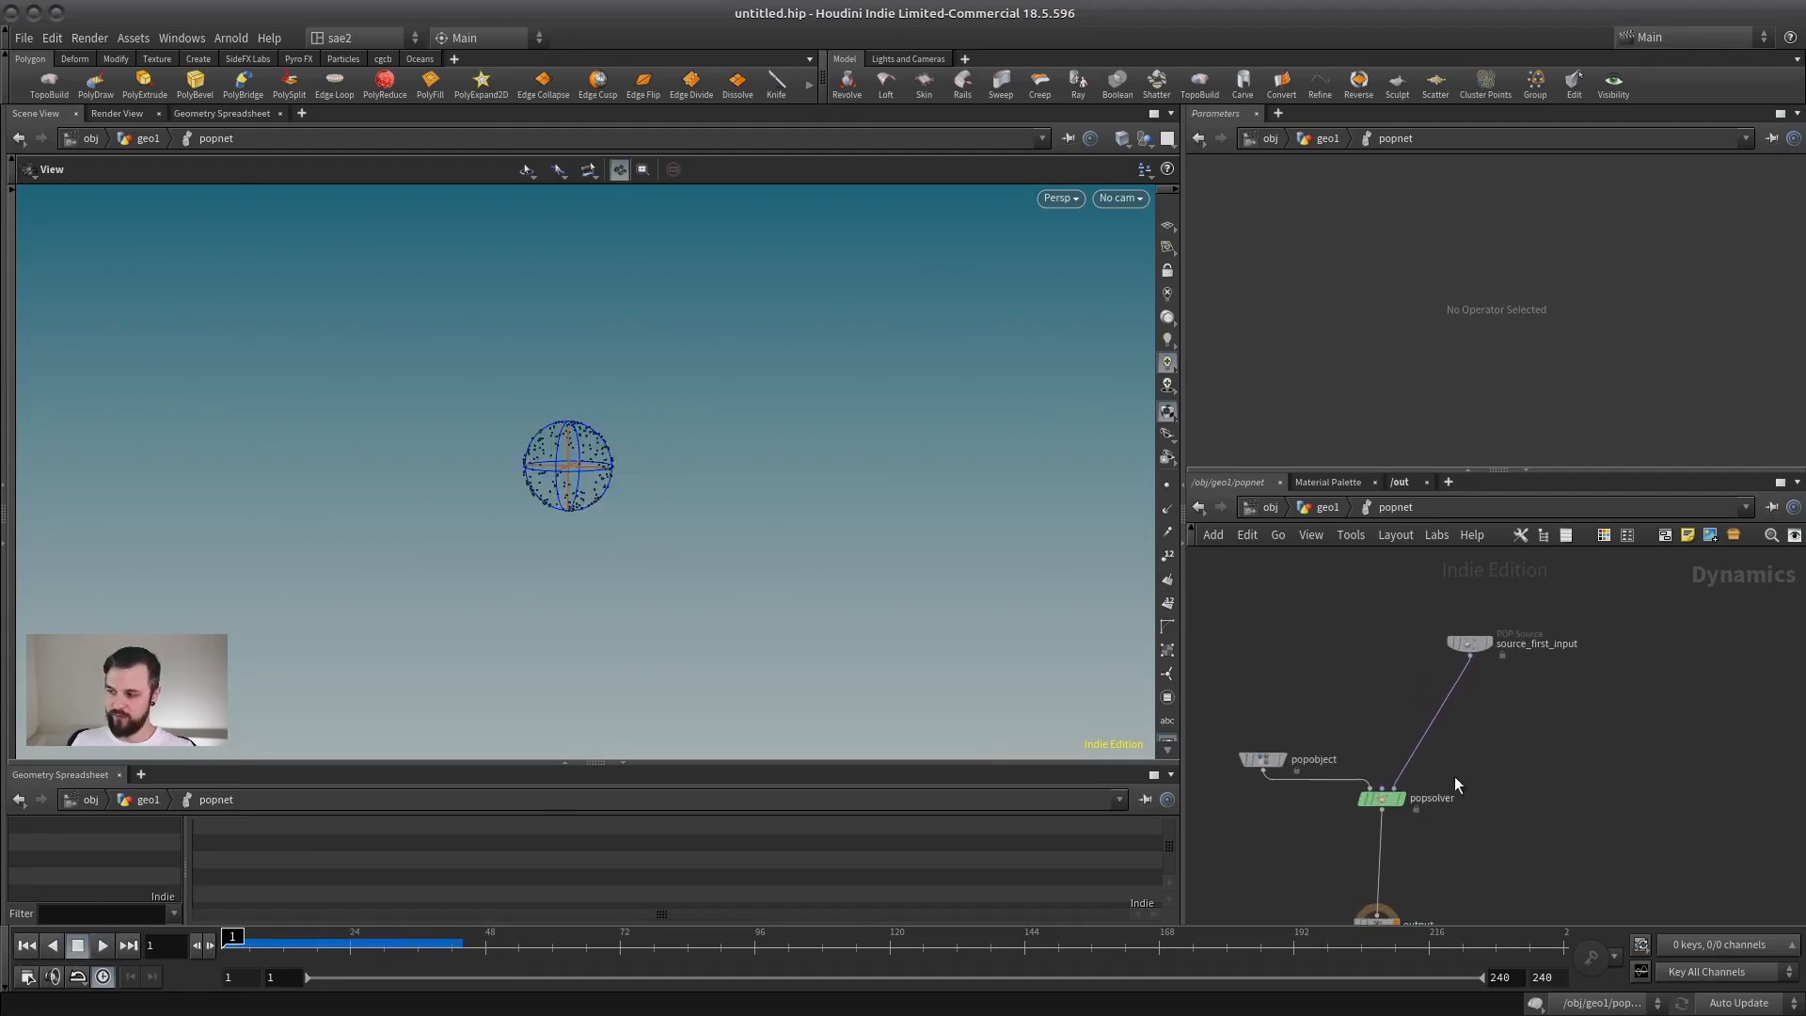
pyautogui.moveTo(1463, 743); pyautogui.dragTo(1480, 720, button='middle')
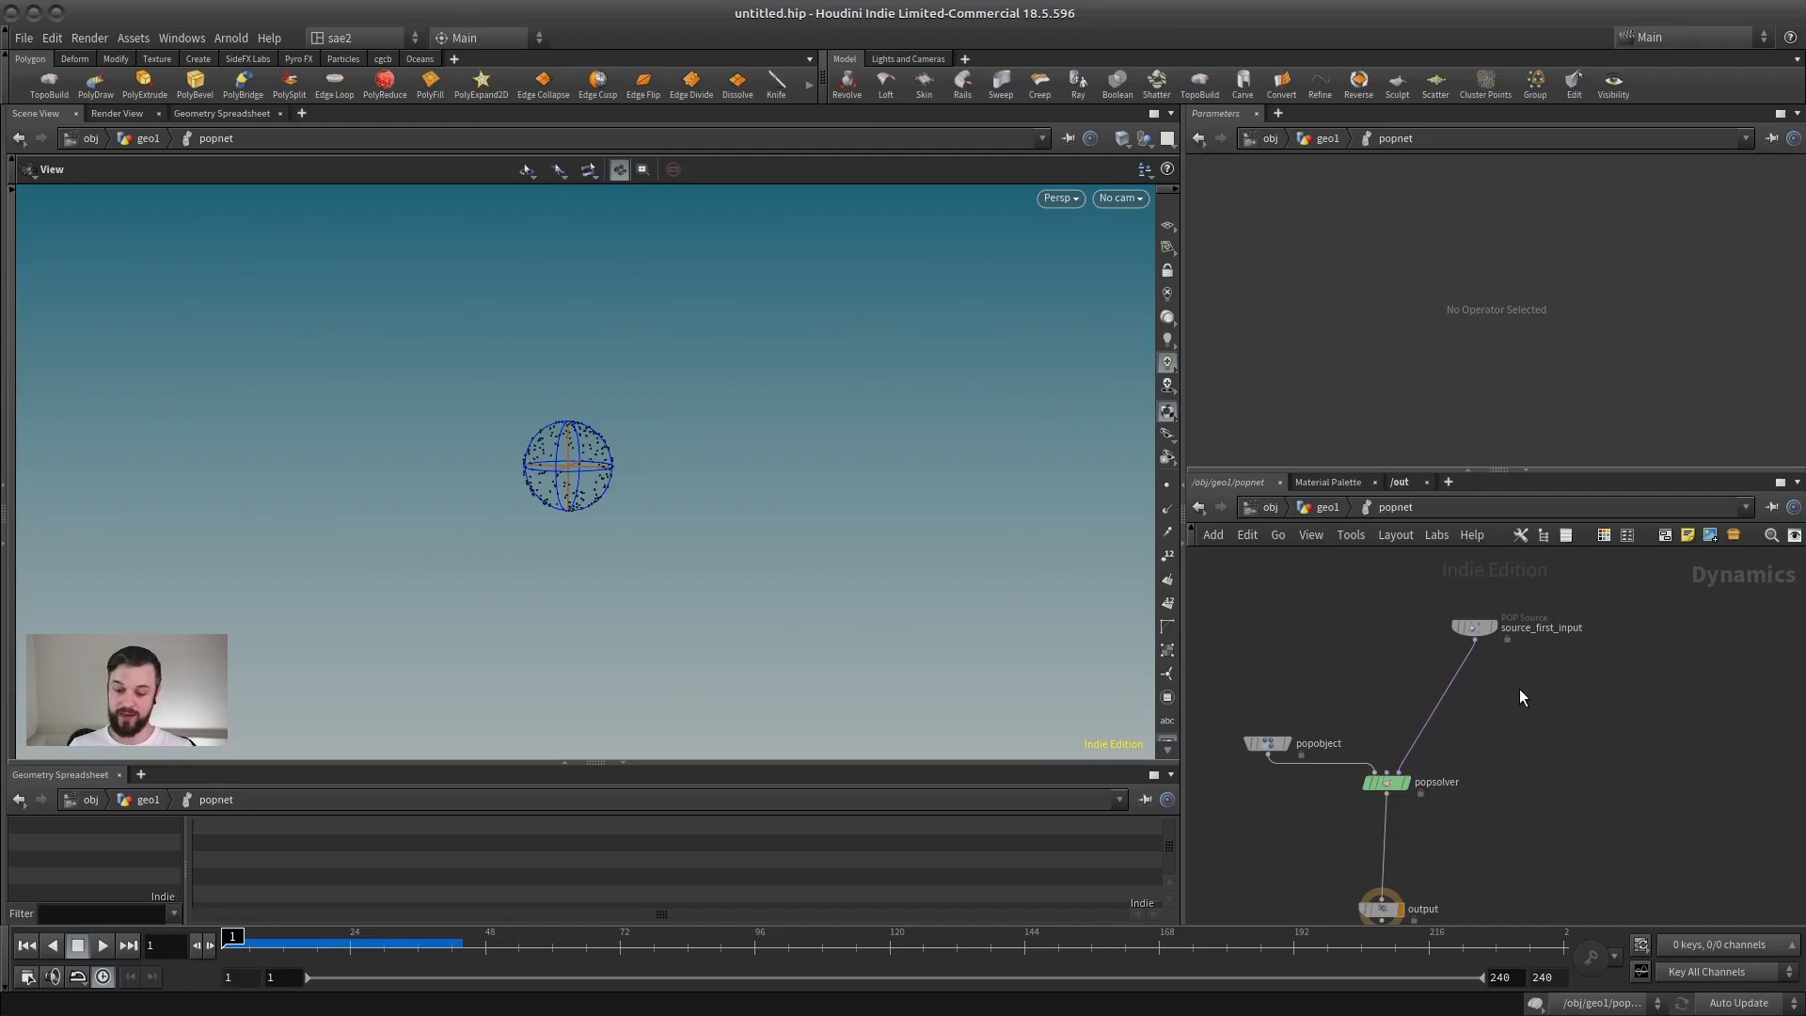
pyautogui.press('Tab')
pyautogui.moveTo(1520, 689)
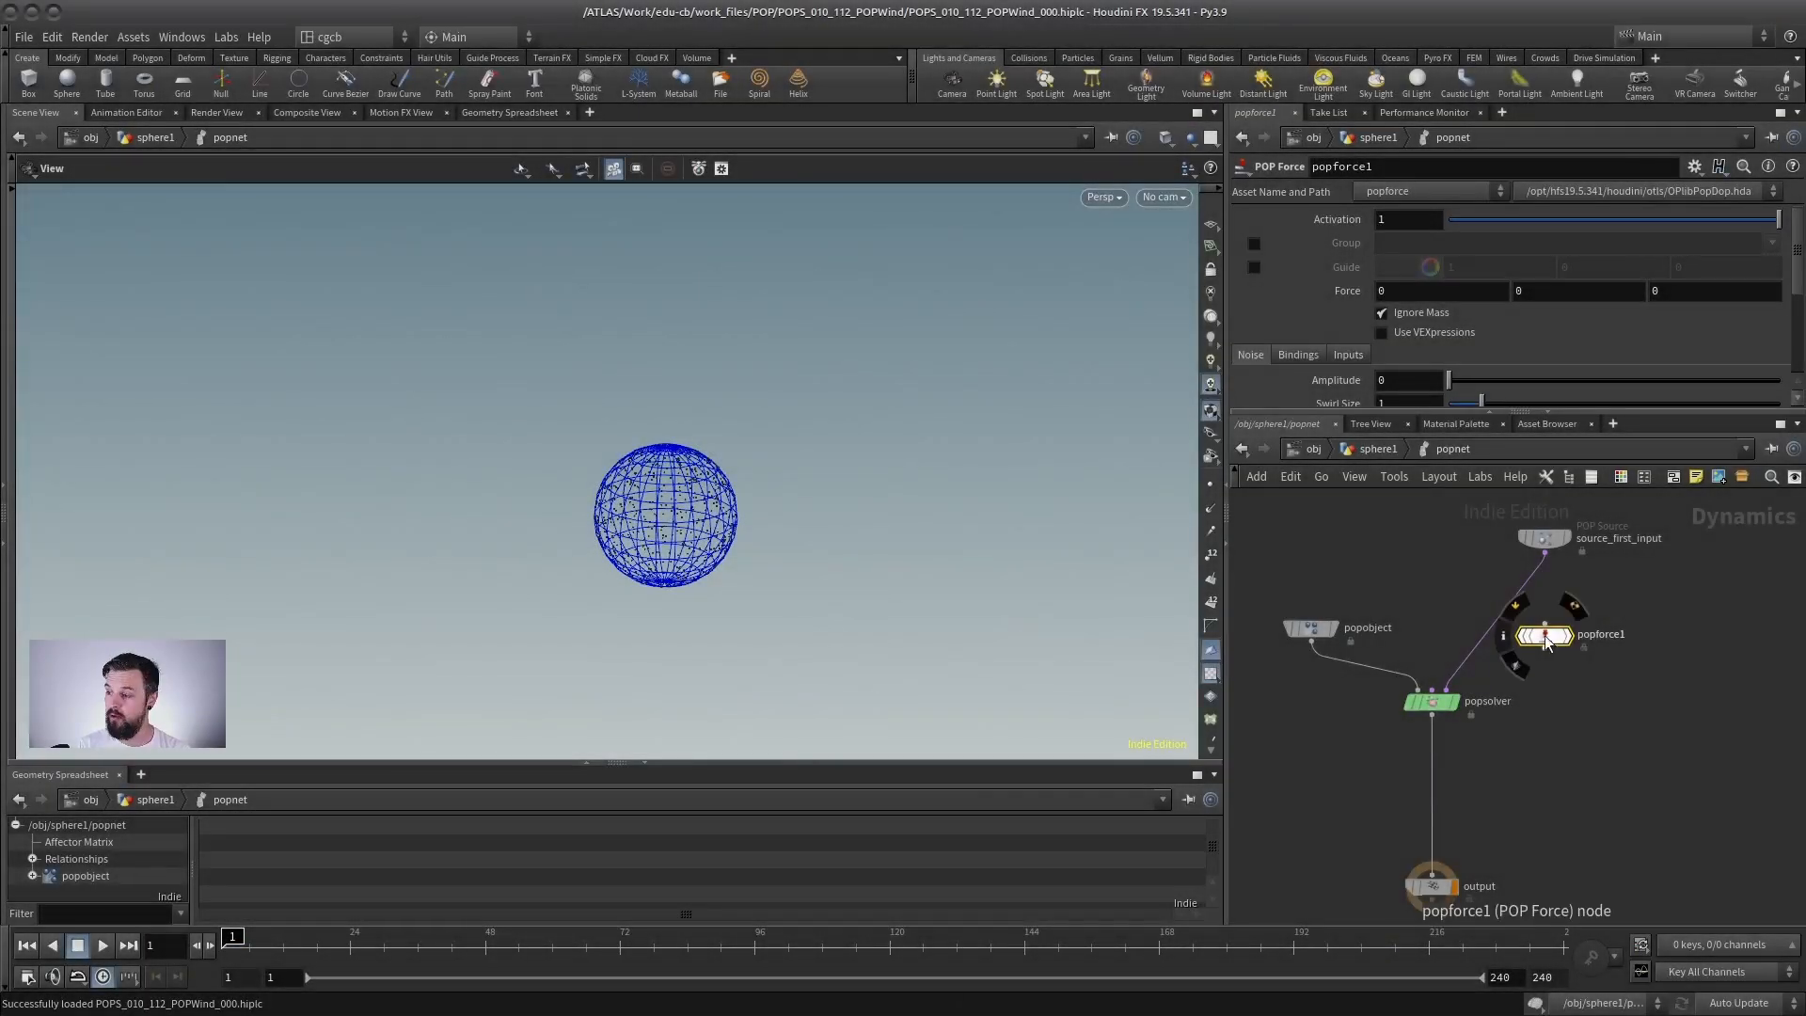
# Step: Insert popforce1 into the wire between source_first_input and popsolver
pyautogui.moveTo(1544, 636)
pyautogui.mouseDown()
pyautogui.moveTo(1491, 623)
pyautogui.moveTo(1566, 633)
pyautogui.mouseUp()
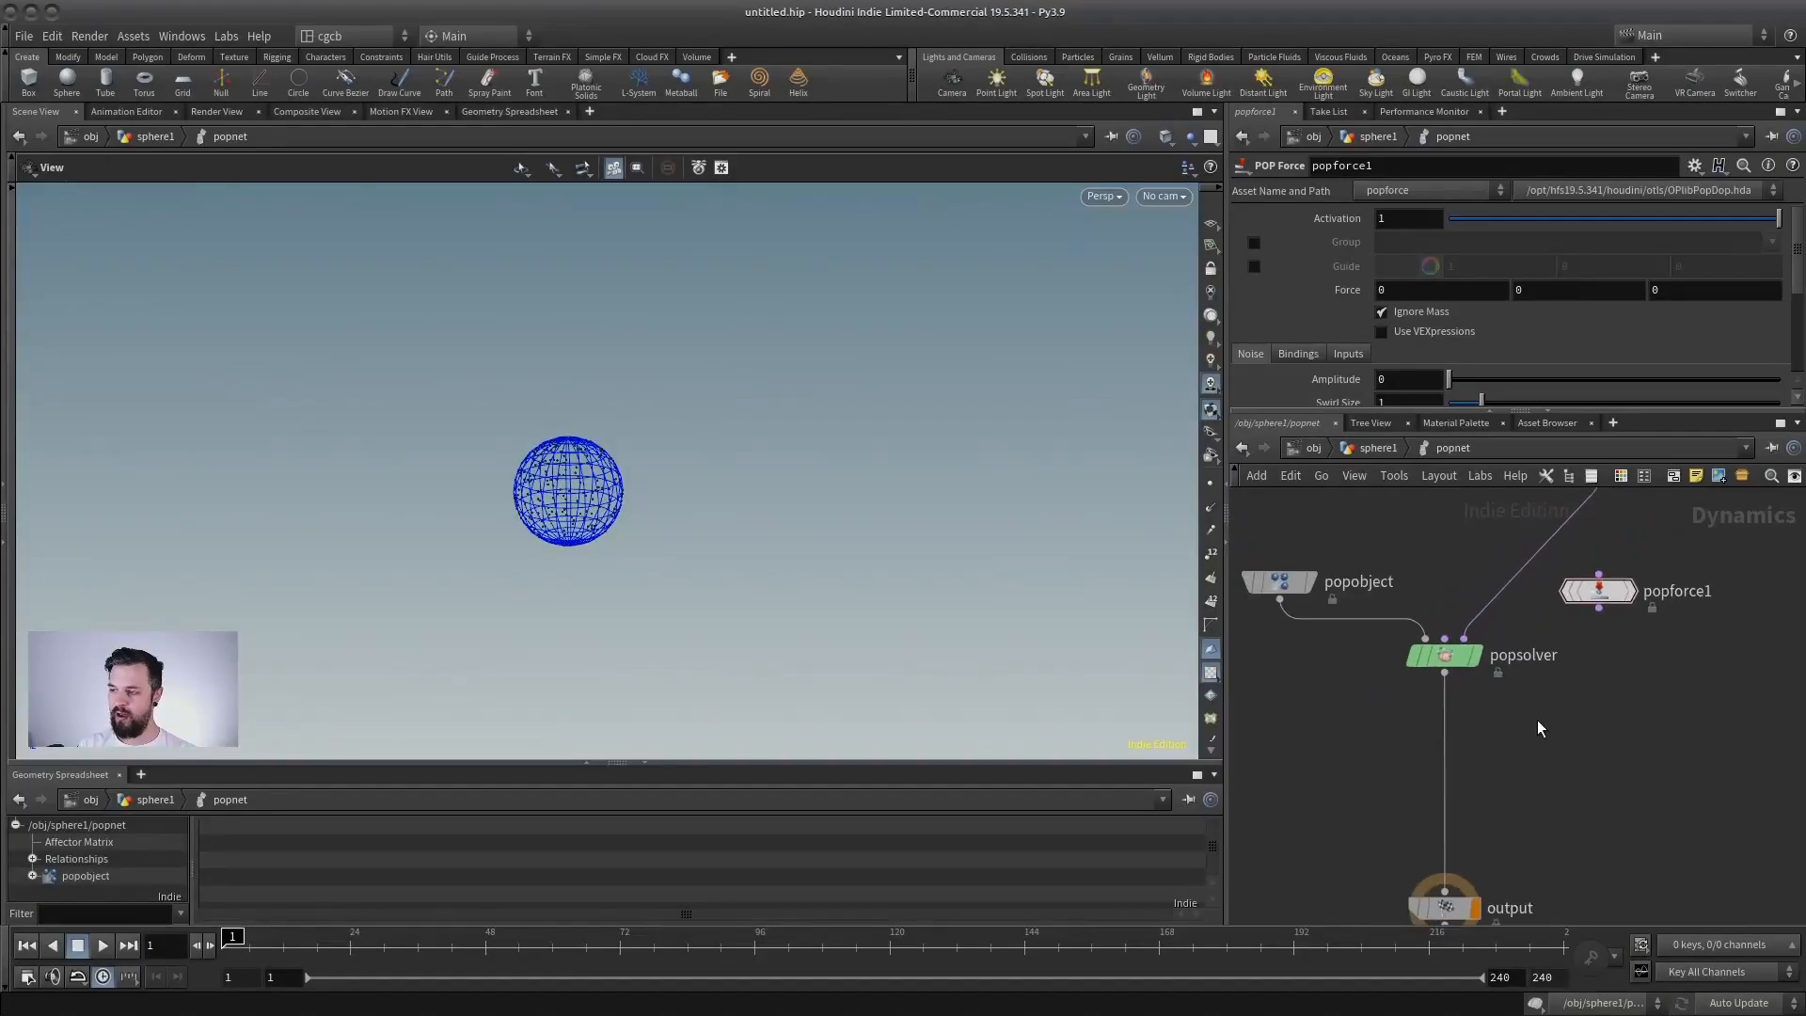
pyautogui.moveTo(1537, 720); pyautogui.dragTo(1505, 743, button='middle')
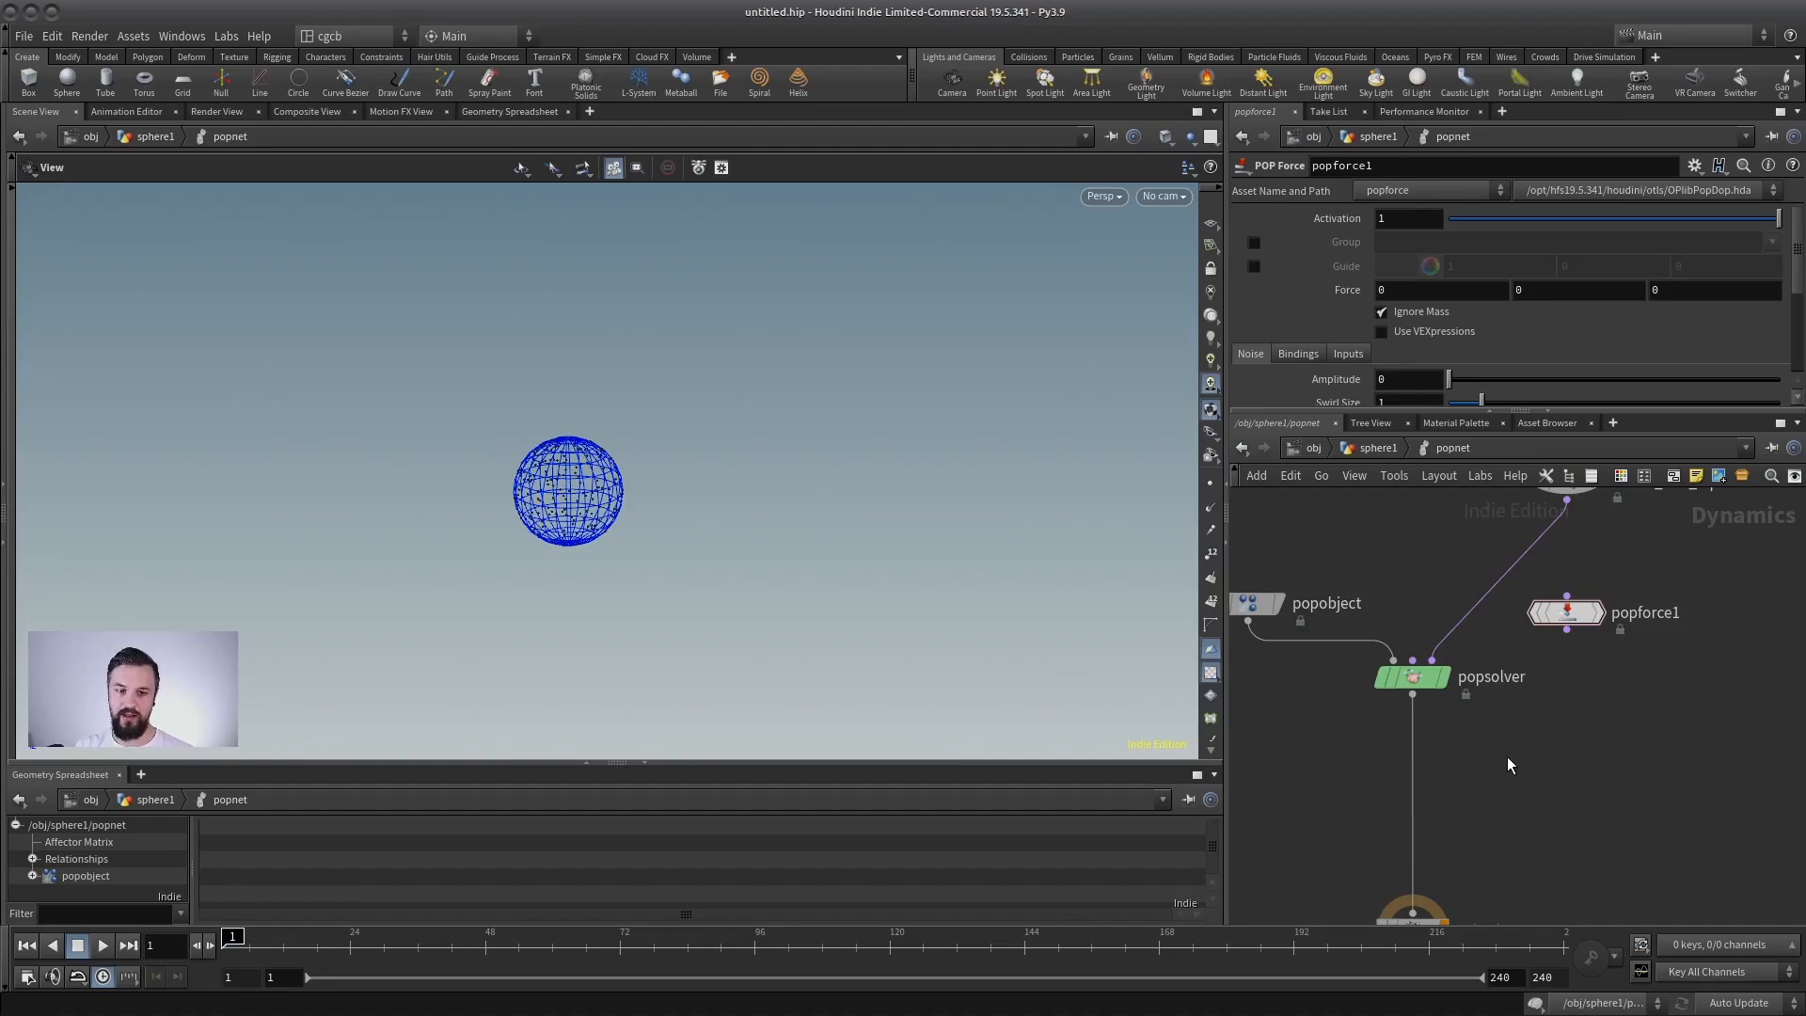
pyautogui.moveTo(1528, 743); pyautogui.dragTo(1519, 781, button='middle')
pyautogui.scroll(2, 1571, 718)
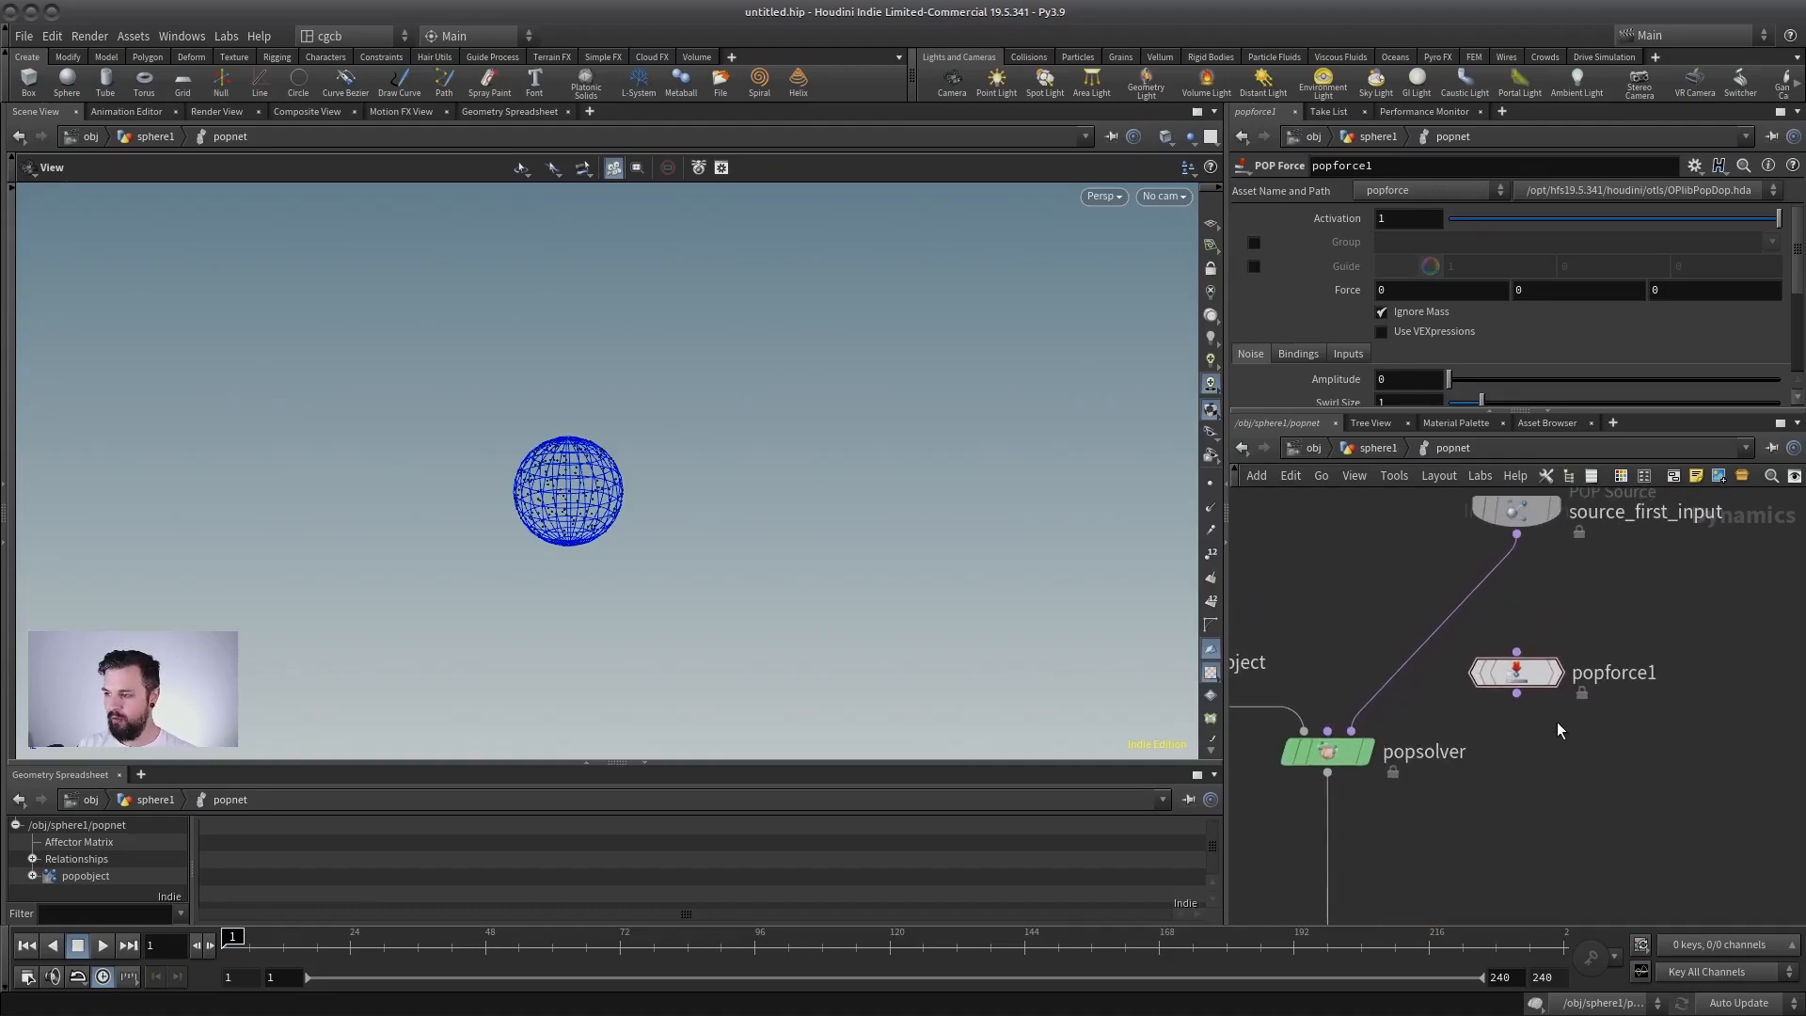
pyautogui.moveTo(1635, 575); pyautogui.dragTo(1591, 629, button='middle')
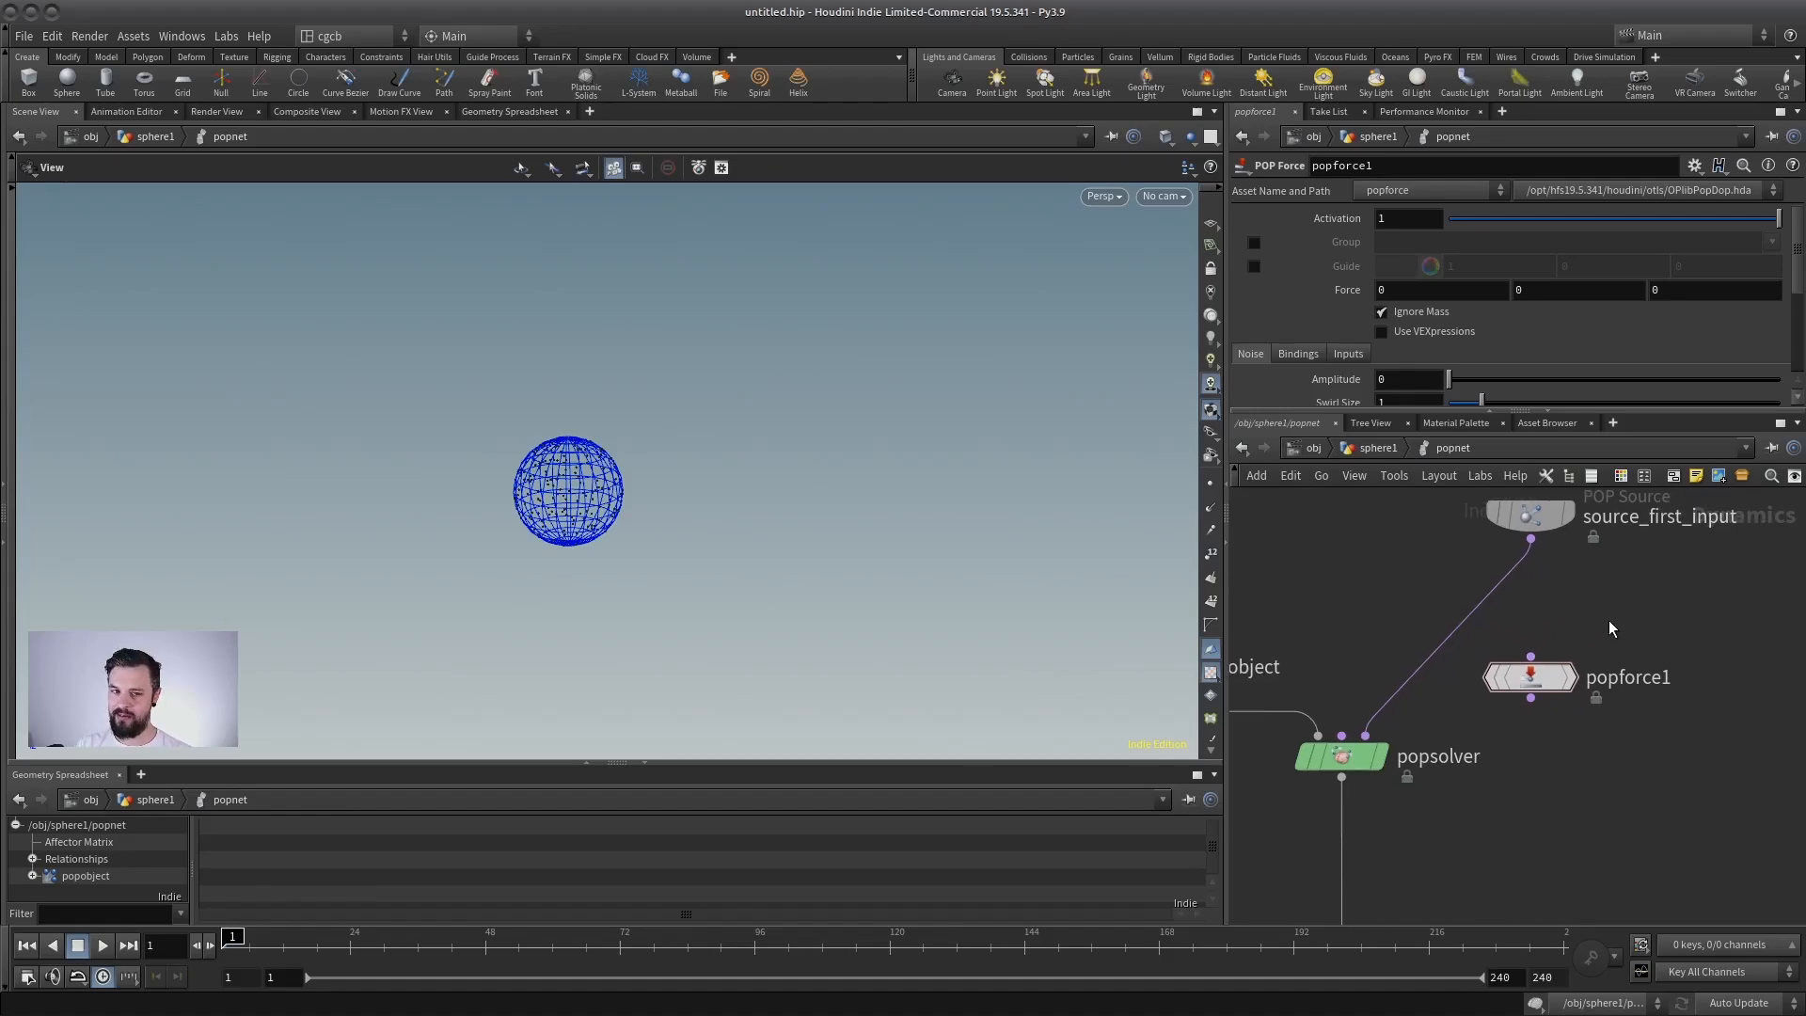
pyautogui.scroll(1, 1612, 623)
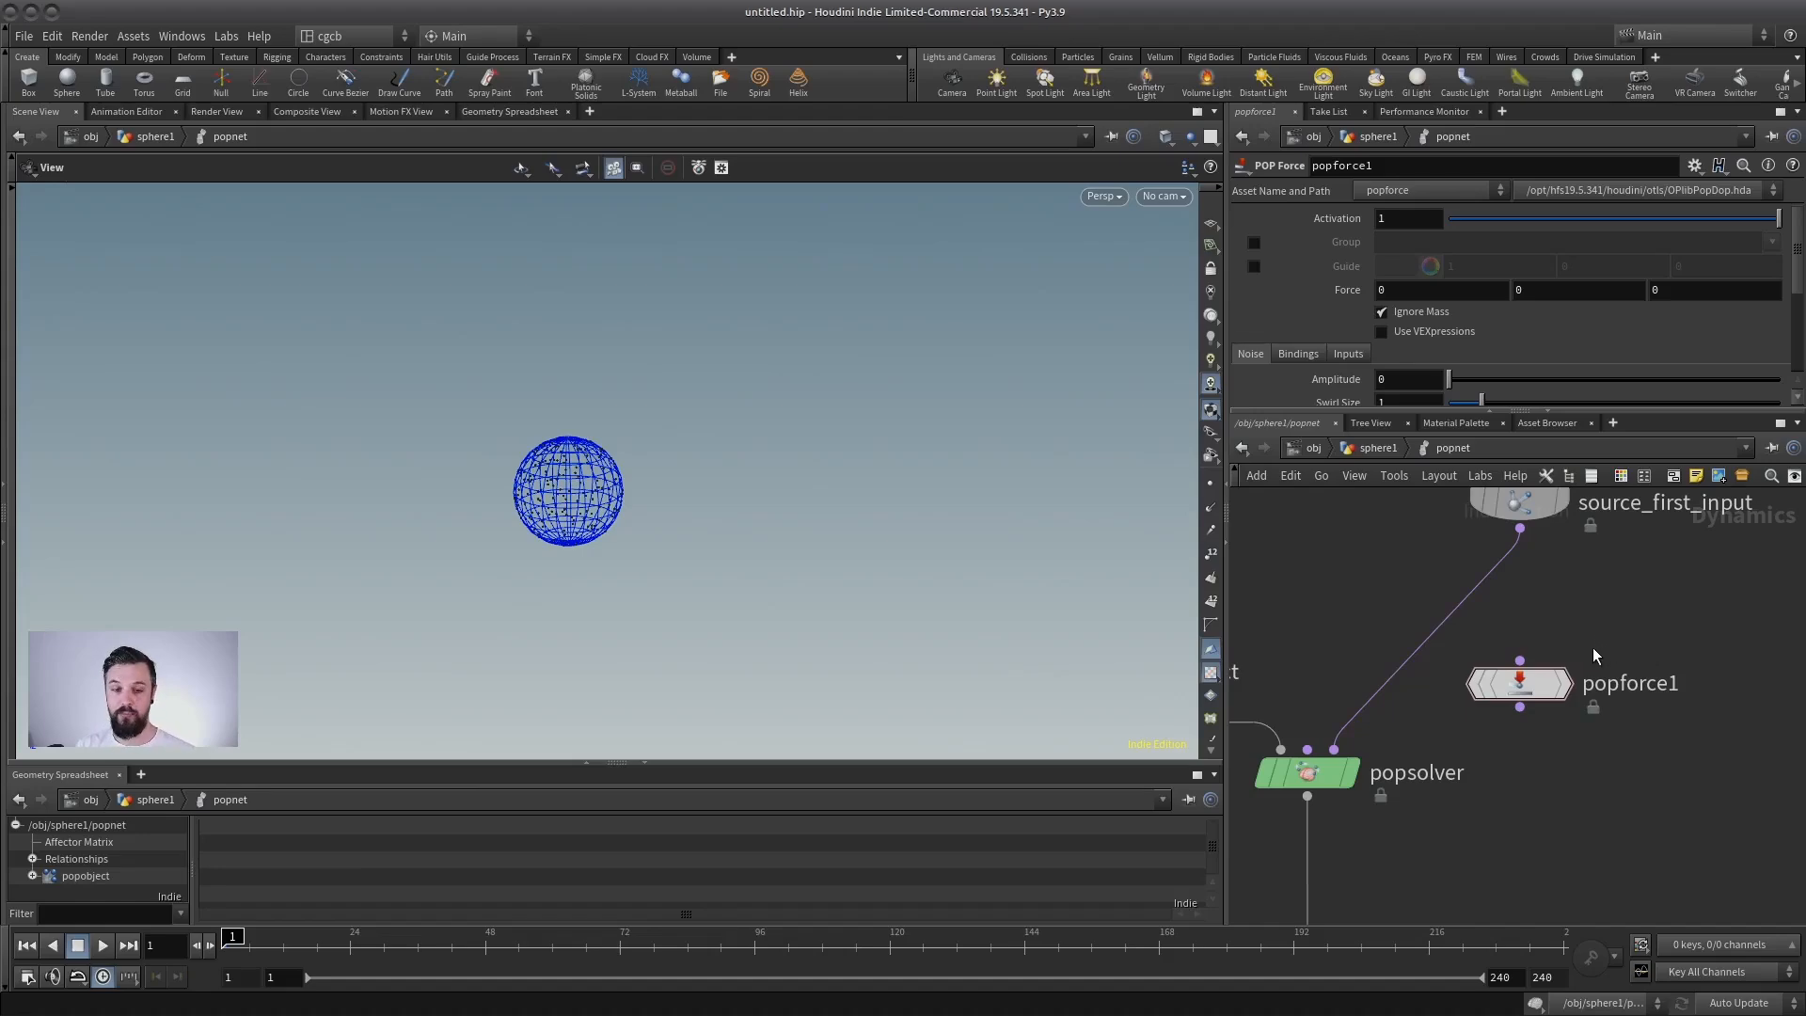
pyautogui.scroll(-3, 1590, 628)
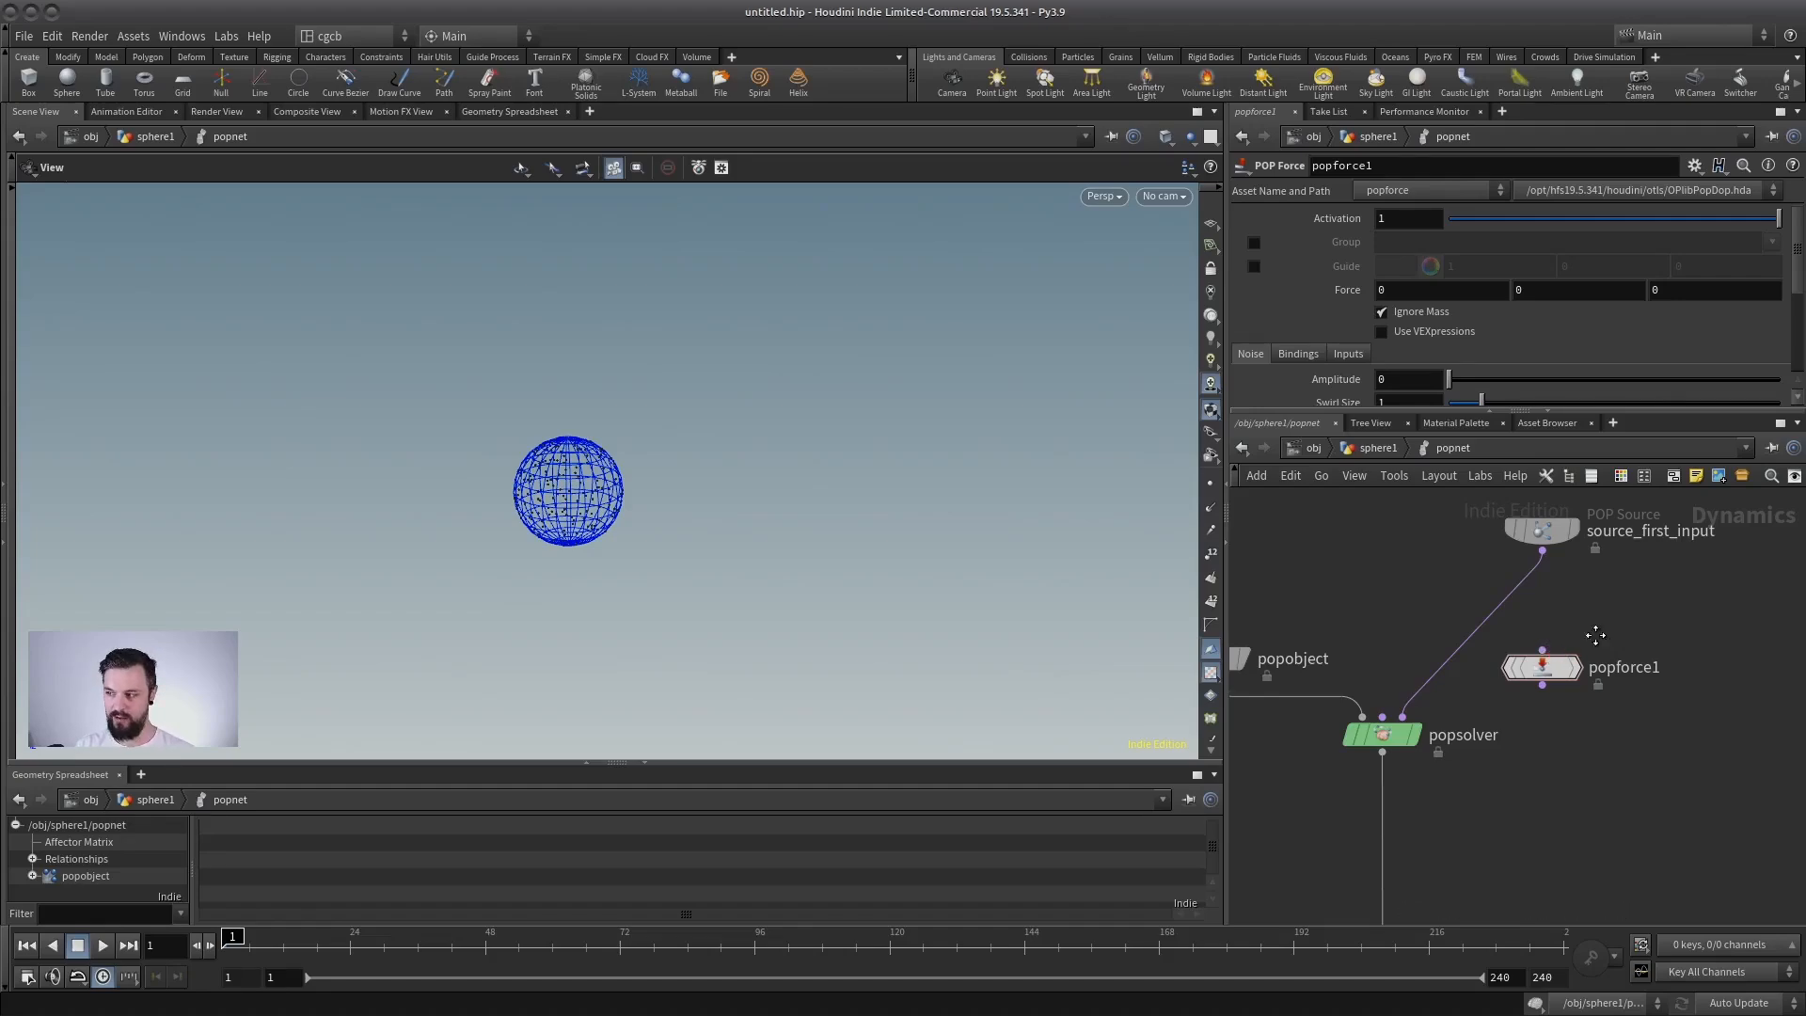
pyautogui.moveTo(1597, 636); pyautogui.dragTo(1580, 599, button='middle')
pyautogui.scroll(-3, 1603, 590)
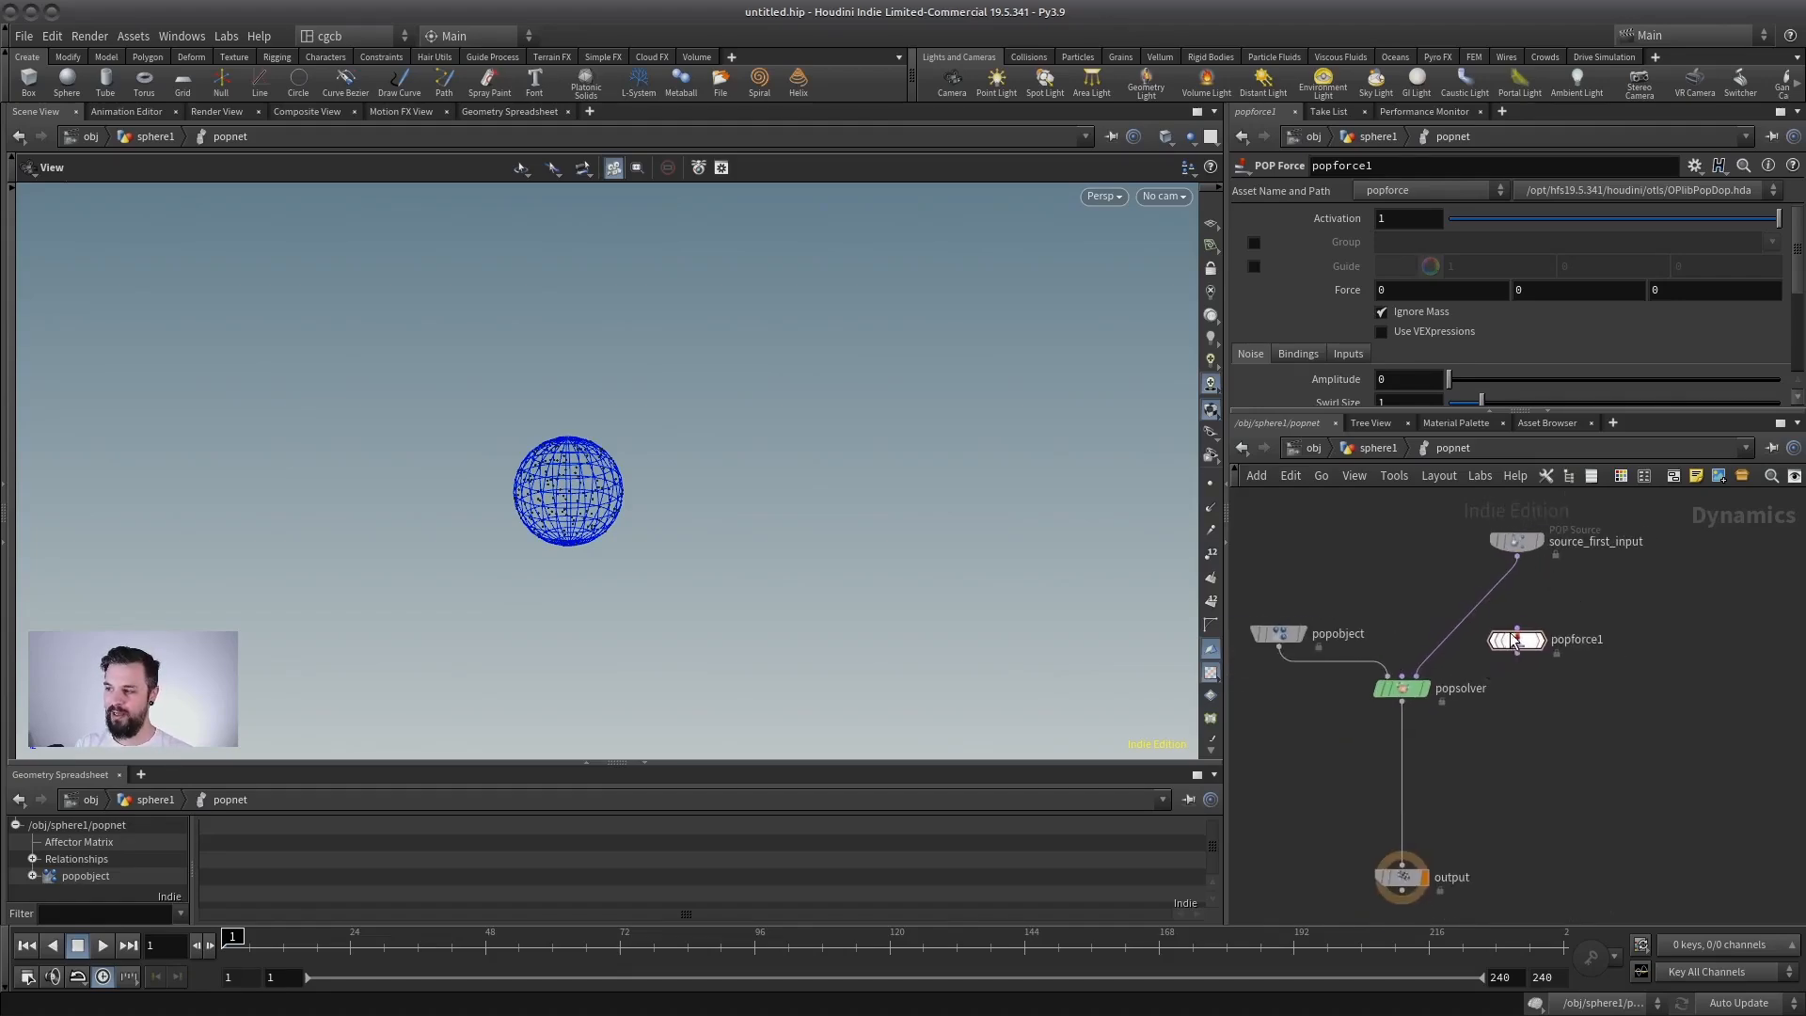
pyautogui.moveTo(1519, 639)
pyautogui.mouseDown()
pyautogui.moveTo(1460, 625)
pyautogui.moveTo(1518, 625)
pyautogui.mouseUp()
pyautogui.scroll(1, 1570, 674)
pyautogui.moveTo(1570, 673); pyautogui.dragTo(1578, 625, button='middle')
pyautogui.scroll(1, 1608, 623)
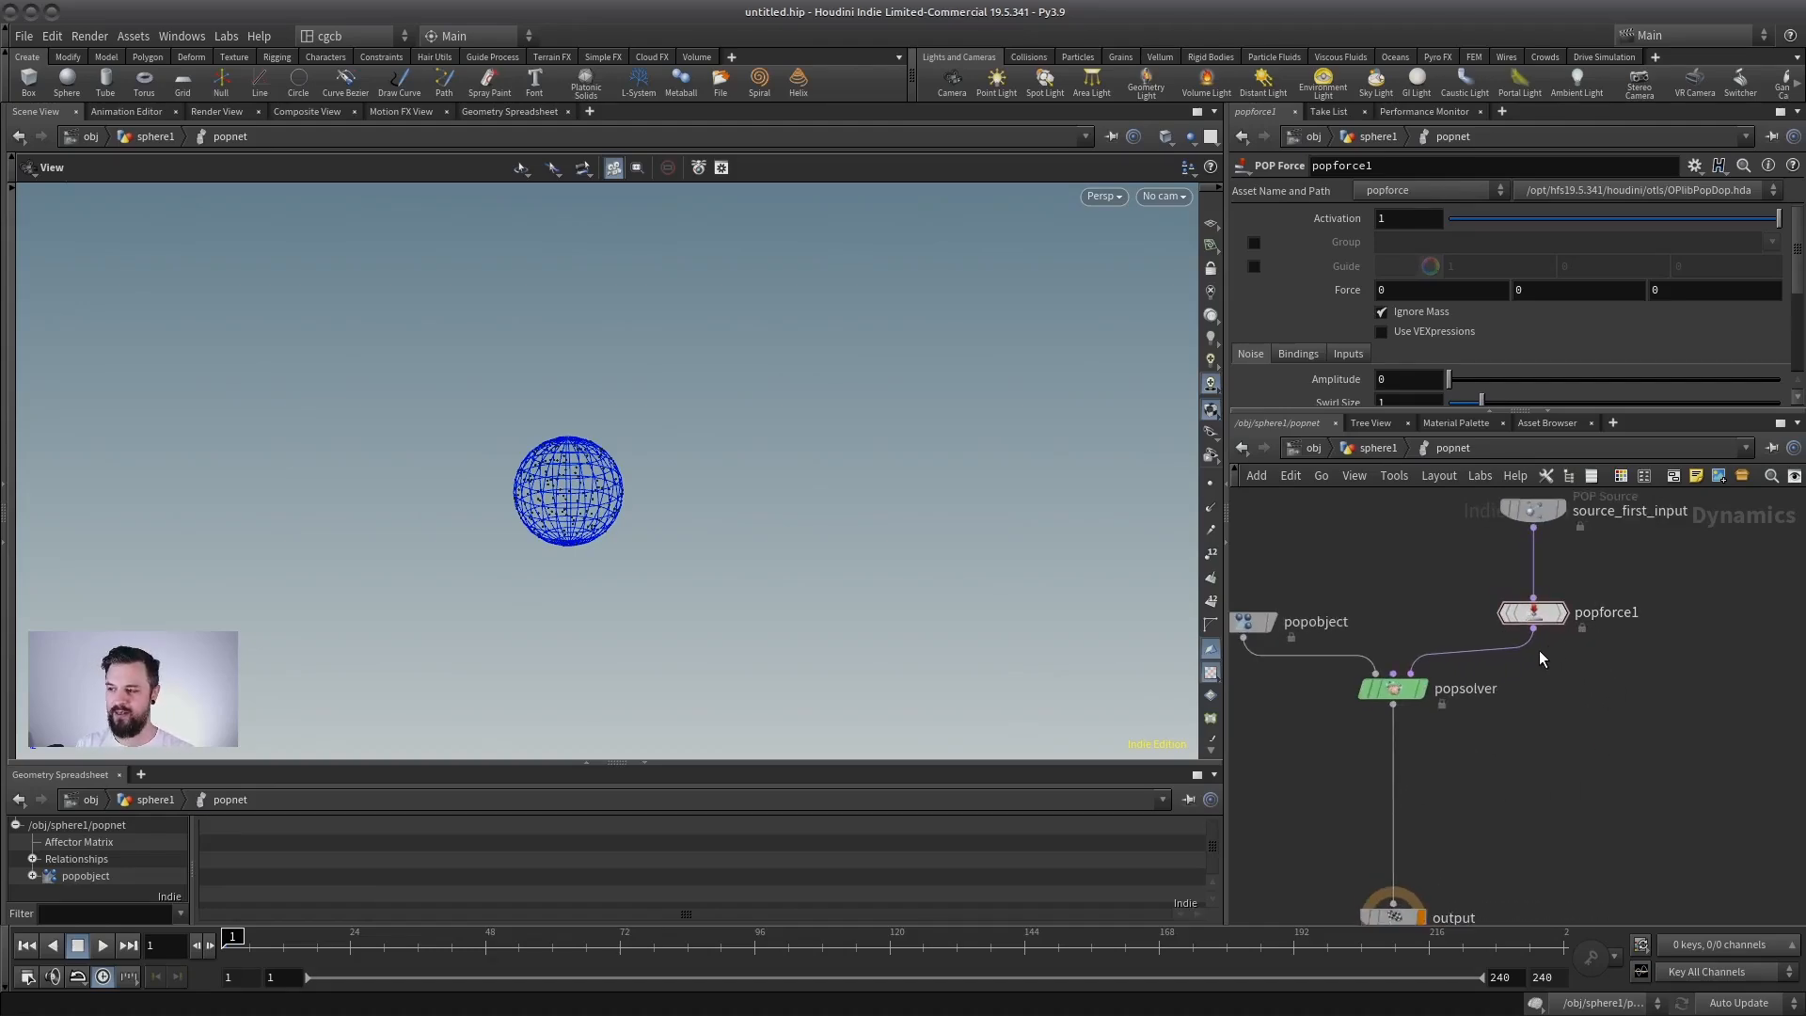
pyautogui.moveTo(1540, 656); pyautogui.dragTo(1555, 673, button='middle')
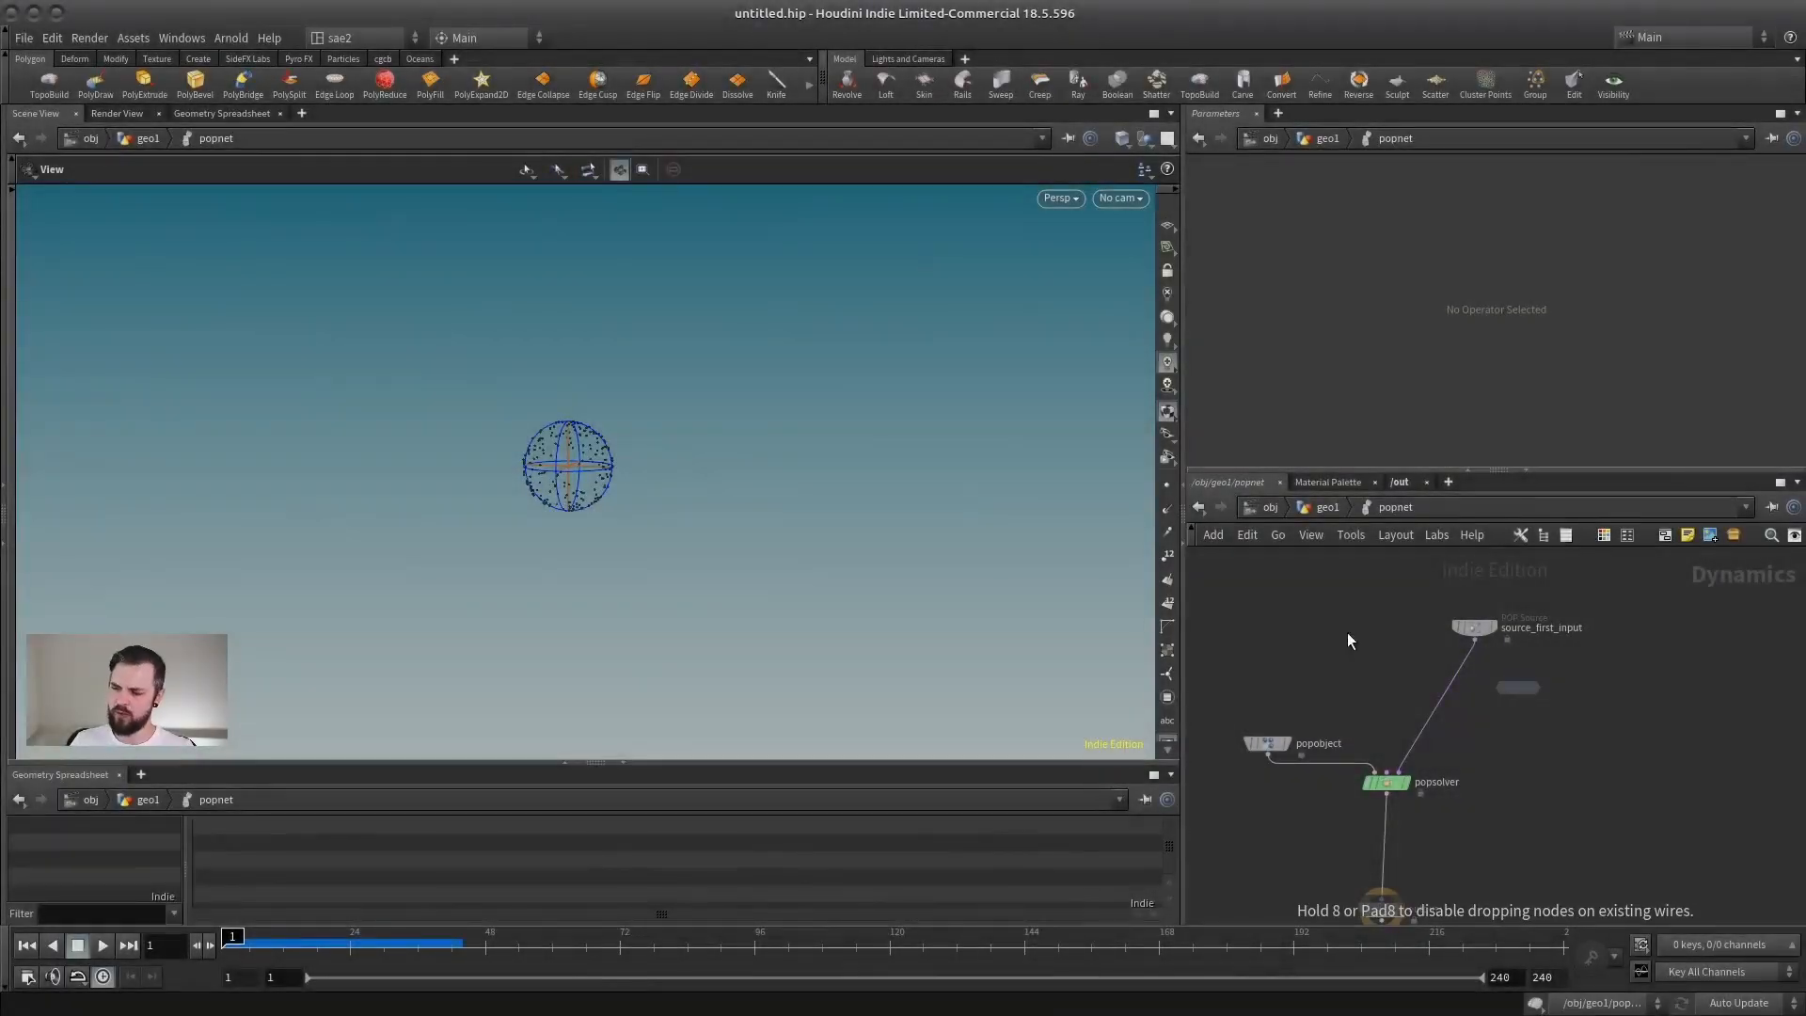
# Step: Place the new POP Force node in the network and drop it onto the connection from source_first_input to popsolver
pyautogui.click(1481, 706)
pyautogui.moveTo(1582, 653); pyautogui.dragTo(1644, 649, button='middle')
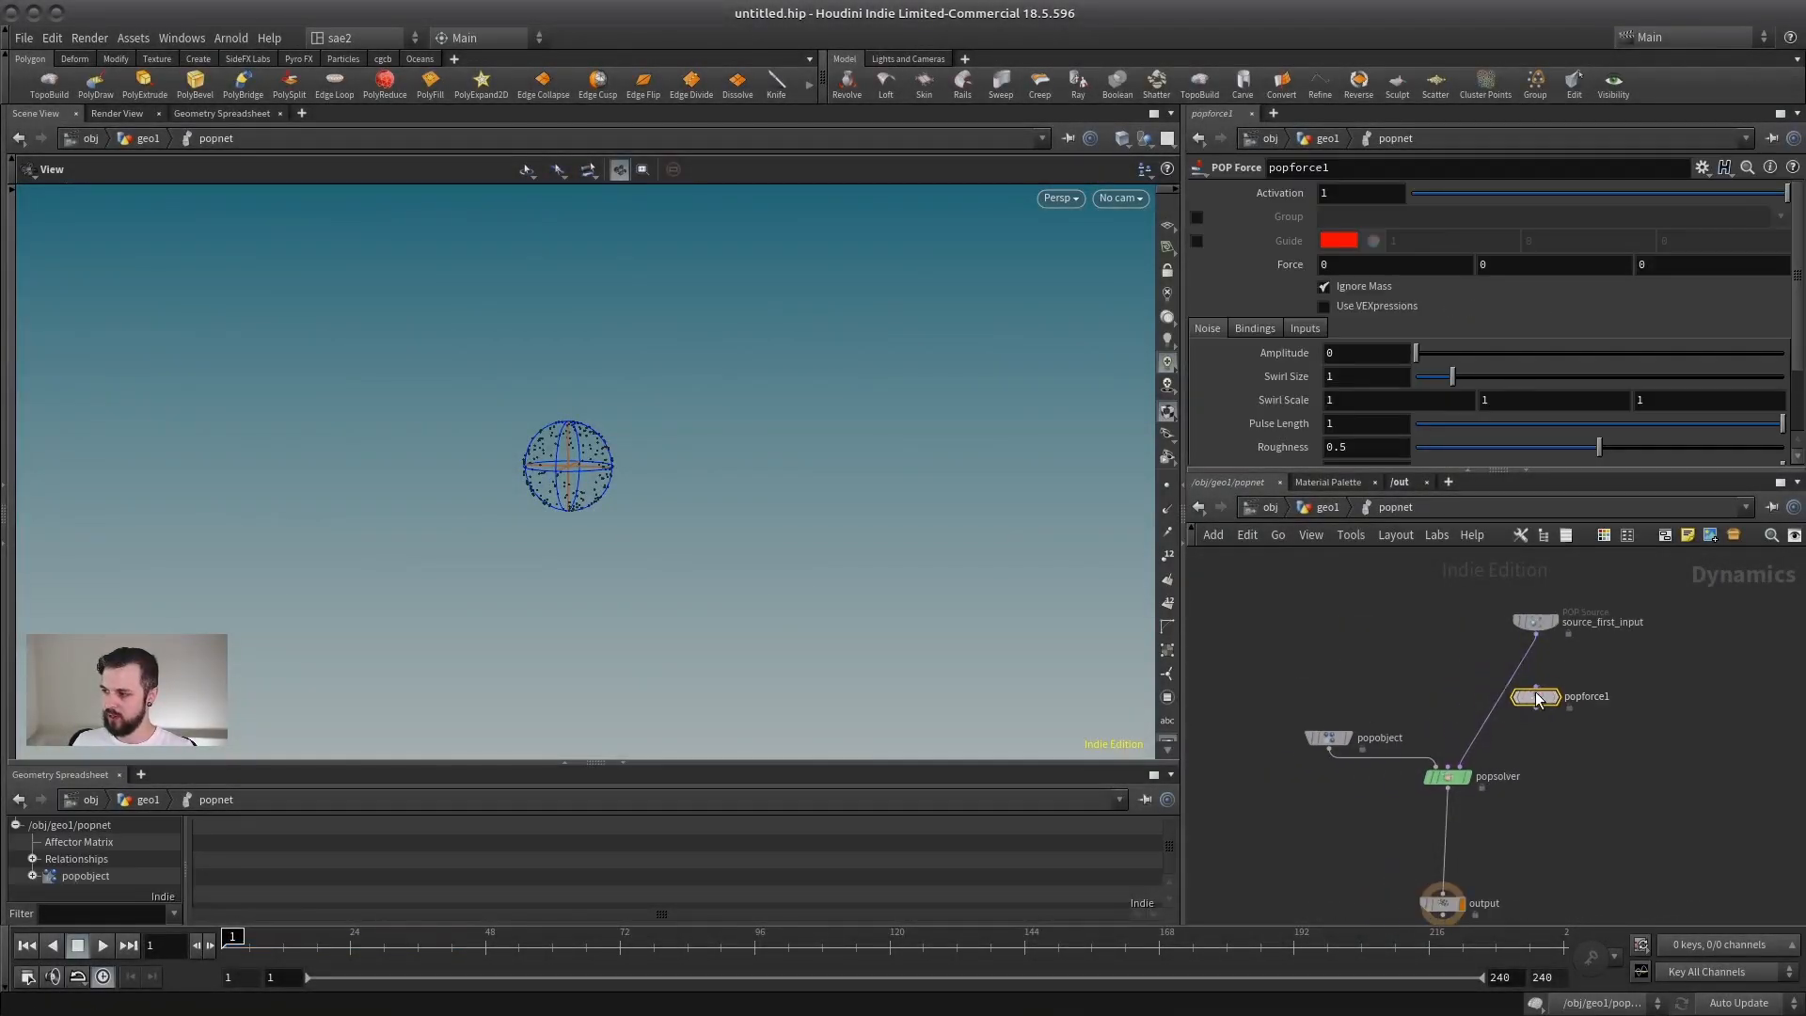
pyautogui.moveTo(1544, 698); pyautogui.dragTo(1495, 700)
pyautogui.moveTo(1548, 710); pyautogui.dragTo(1359, 727, button='middle')
pyautogui.scroll(3, 1345, 722)
pyautogui.moveTo(1269, 720); pyautogui.dragTo(1343, 730)
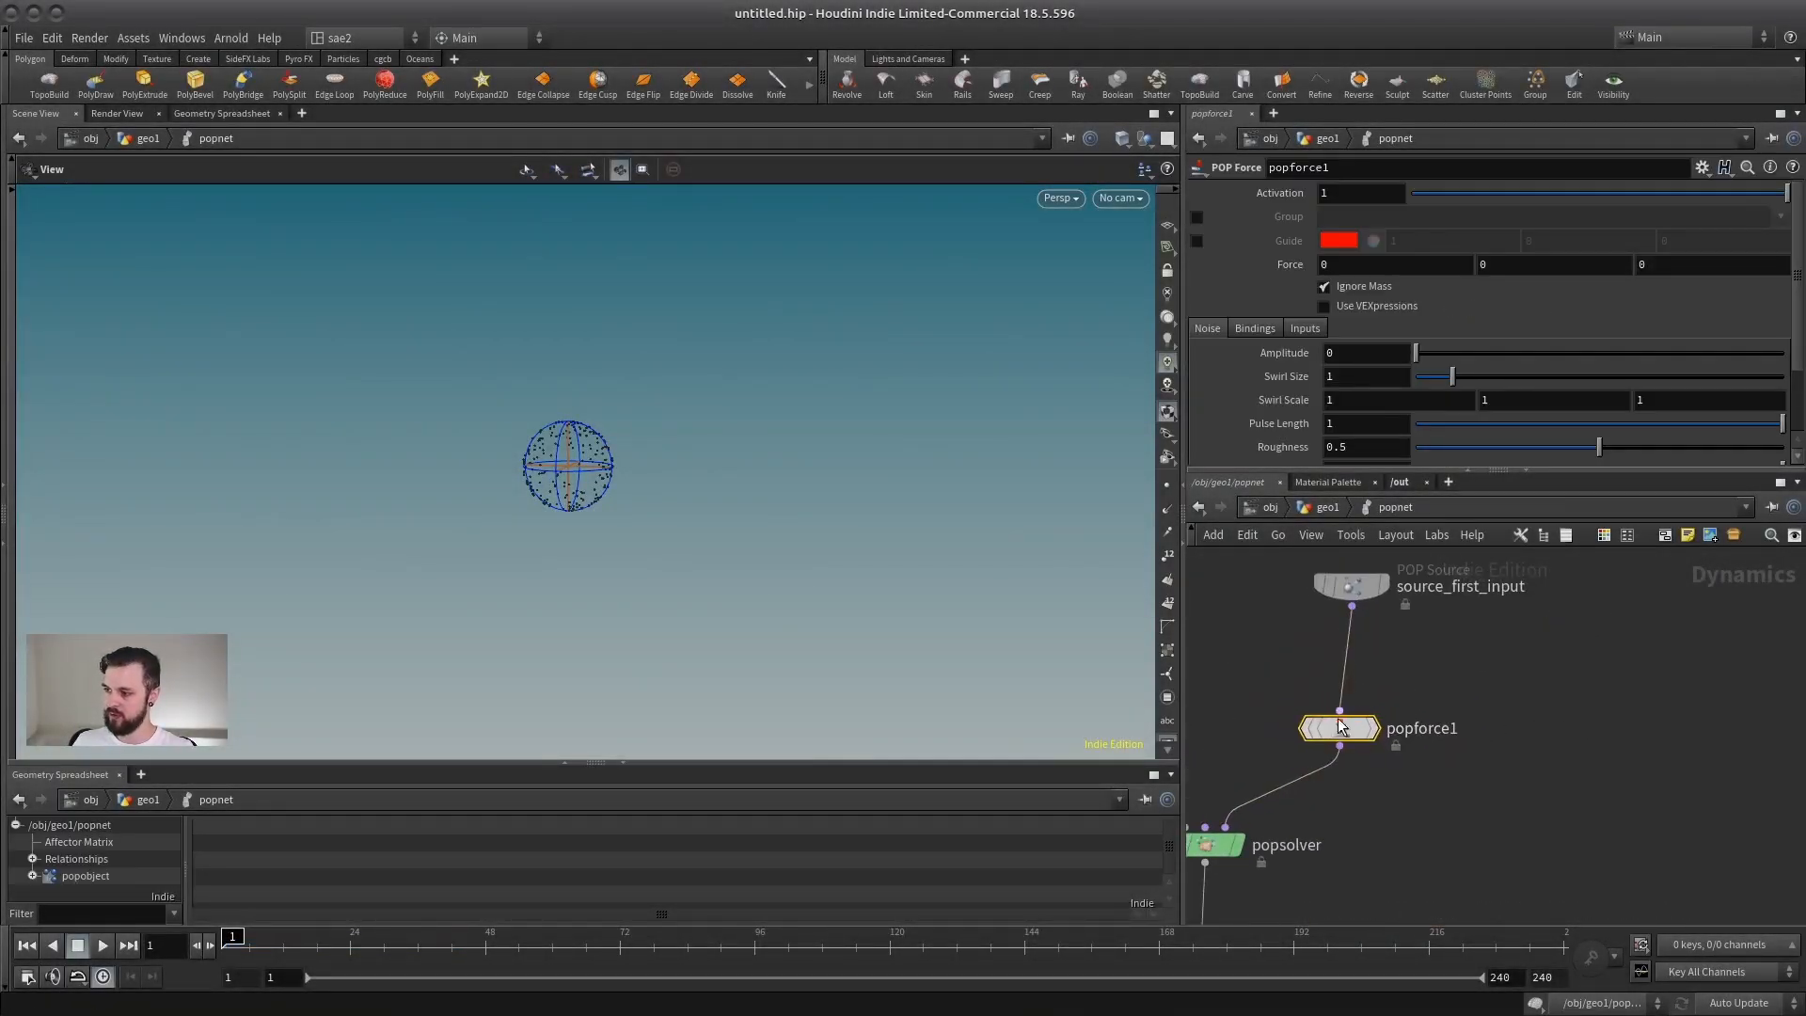
pyautogui.moveTo(1323, 749); pyautogui.dragTo(1434, 759, button='middle')
pyautogui.scroll(-3, 1421, 696)
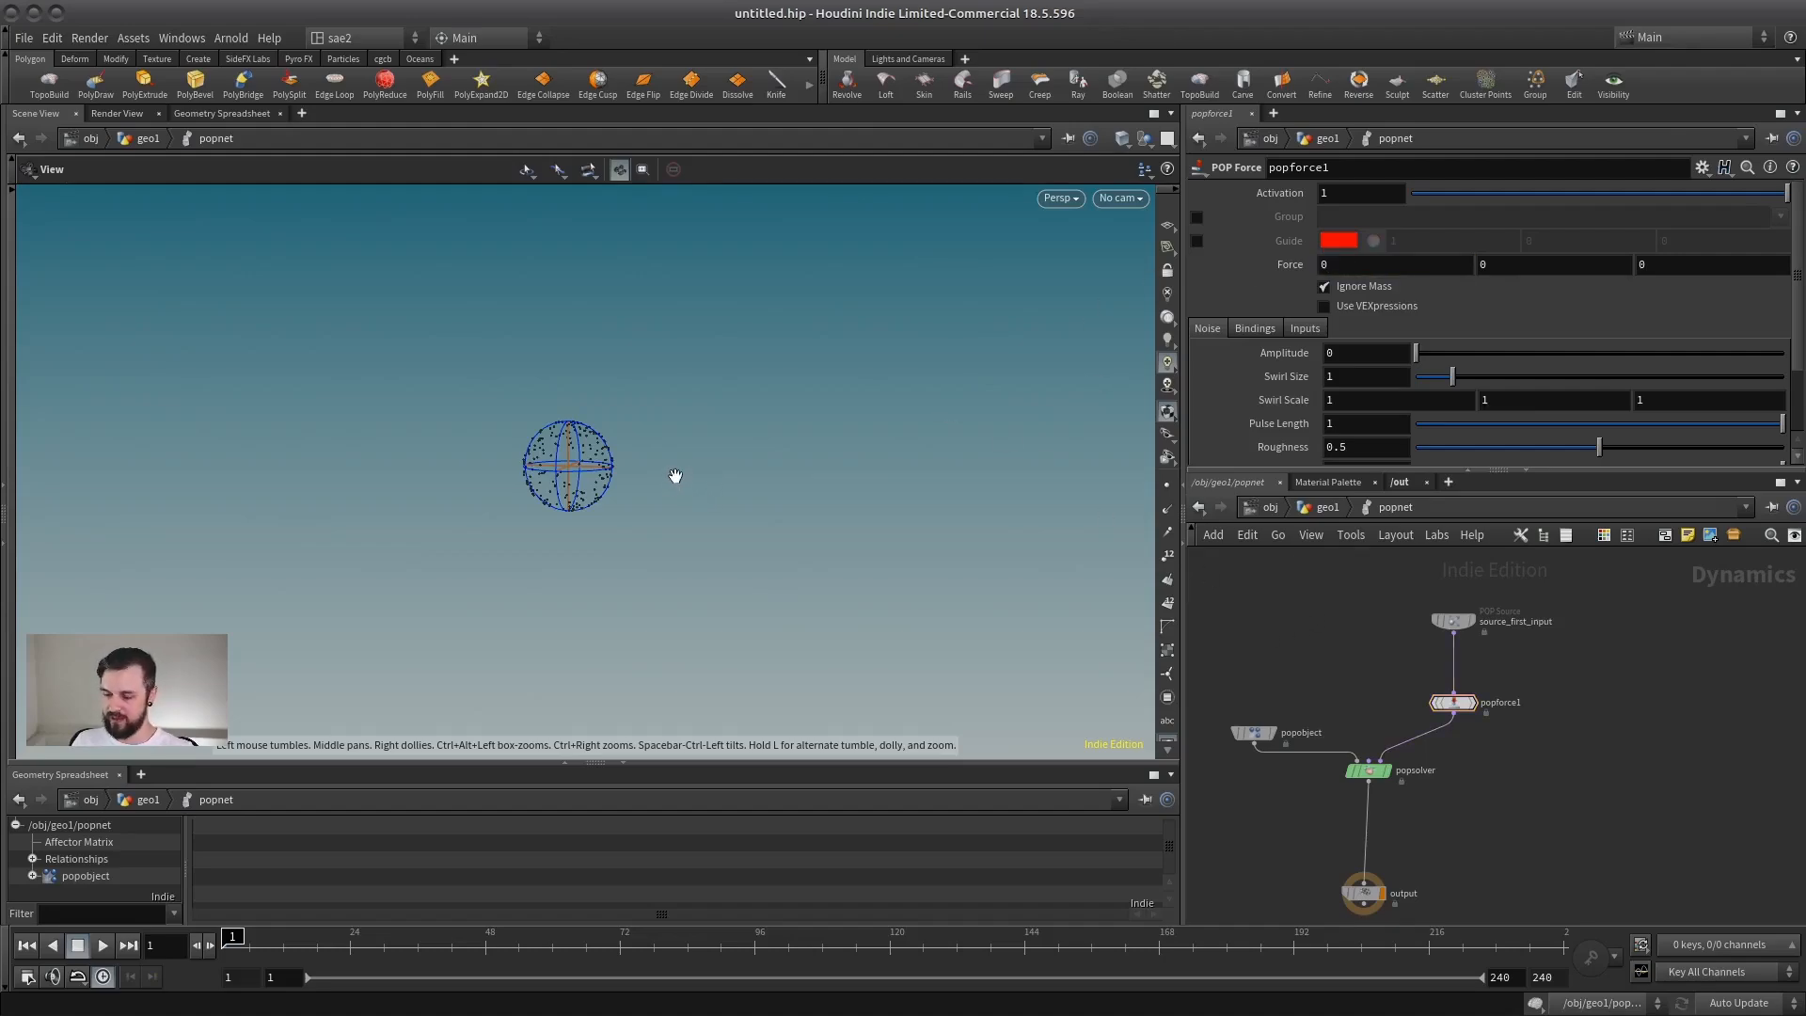
# Step: Set the X component of popforce1's Force to 3
pyautogui.moveTo(621, 530); pyautogui.dragTo(512, 602, button='middle')
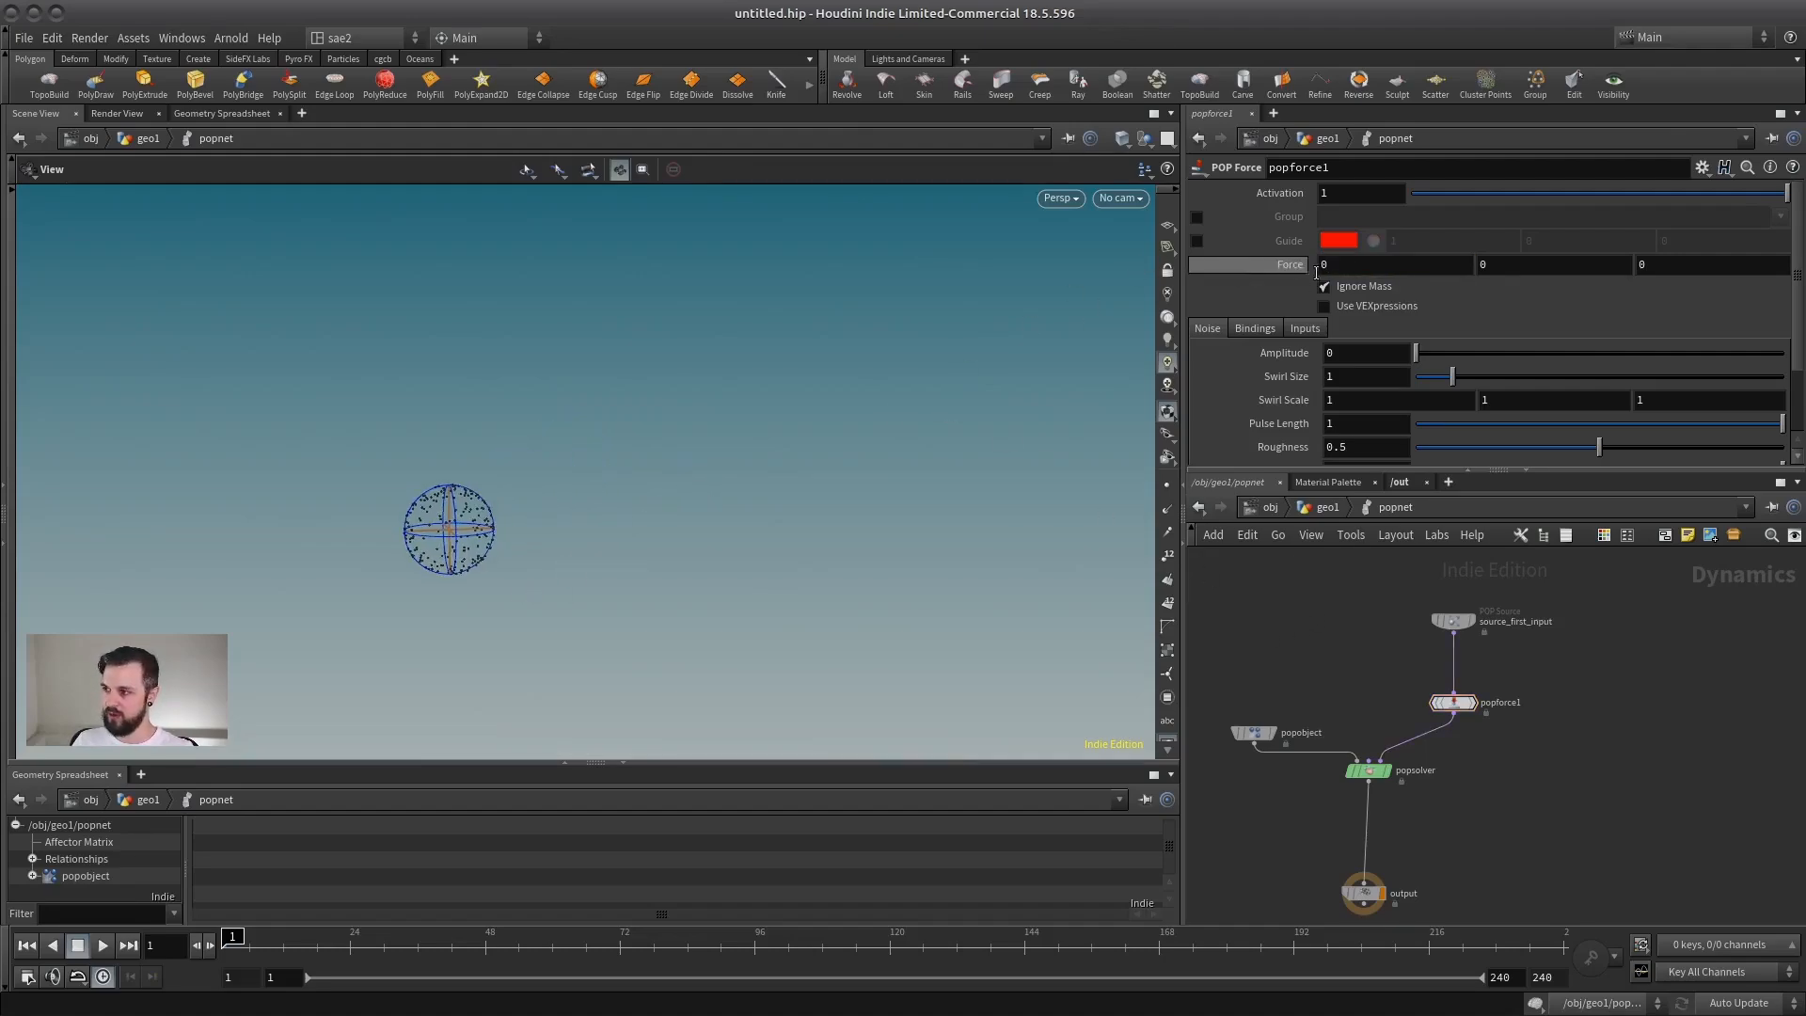
pyautogui.moveTo(594, 561); pyautogui.dragTo(580, 575)
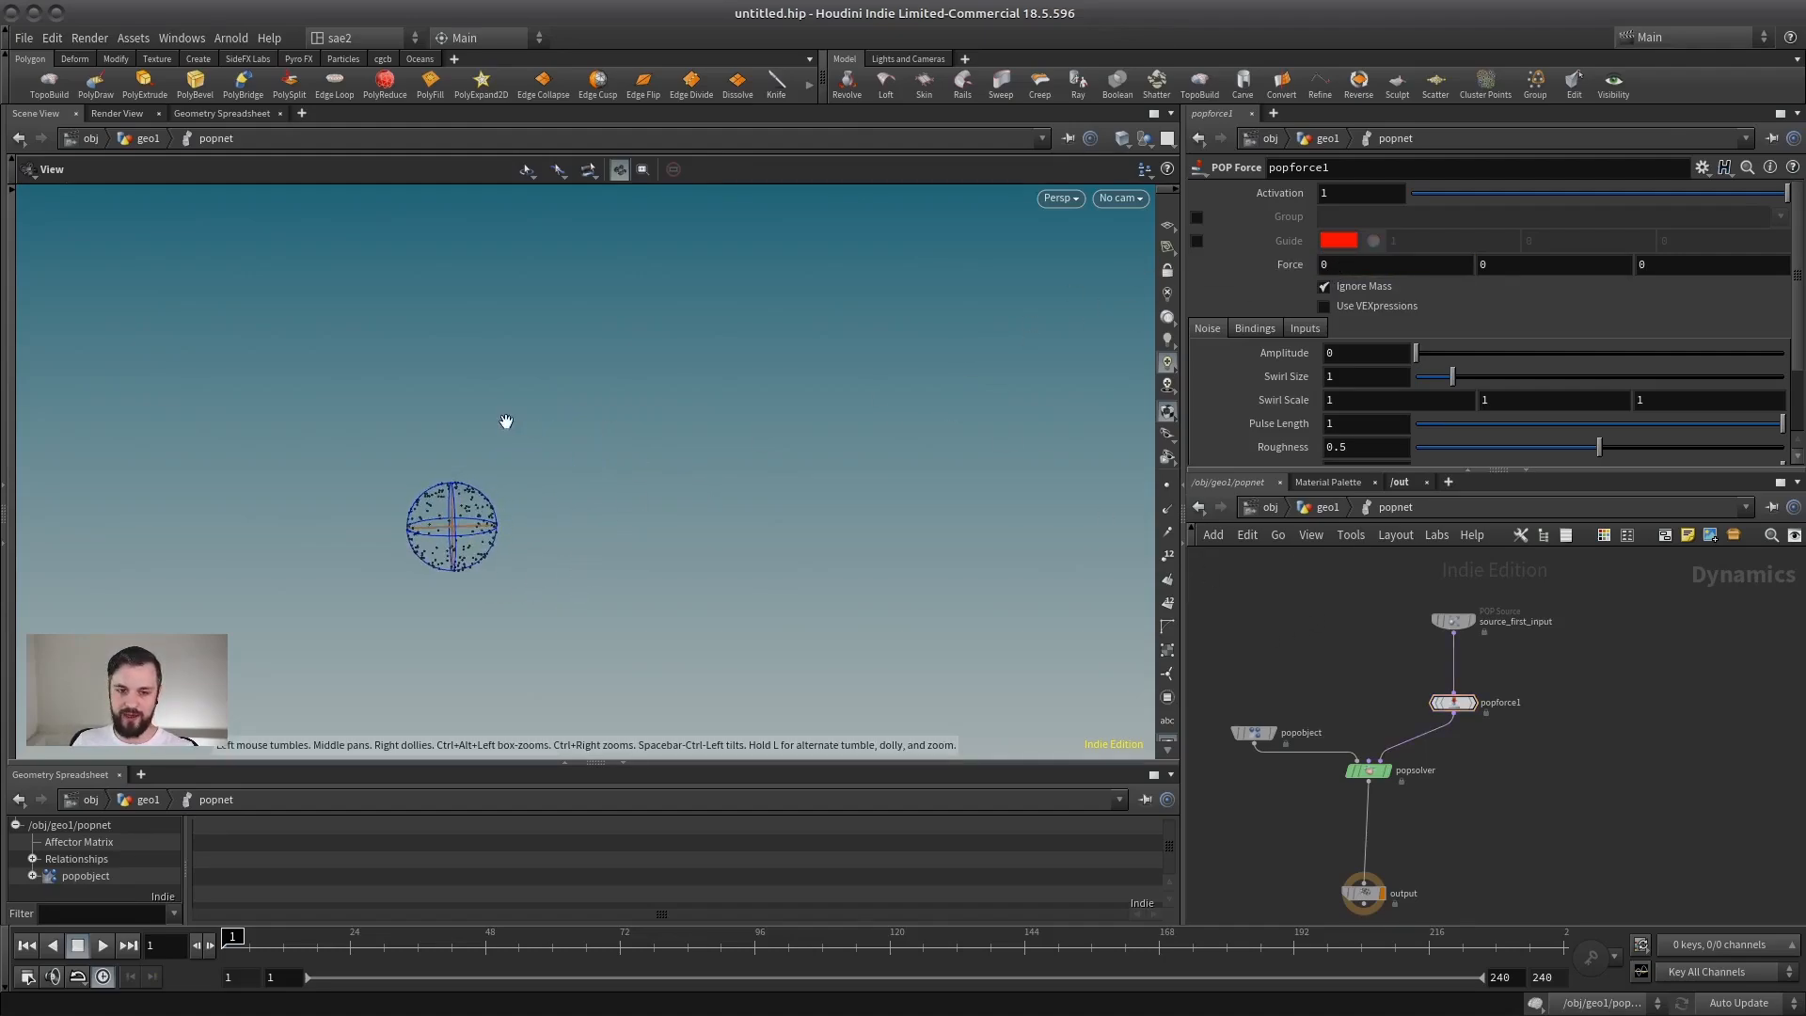
pyautogui.doubleClick(1327, 265)
pyautogui.write('3')
pyautogui.press('Return')
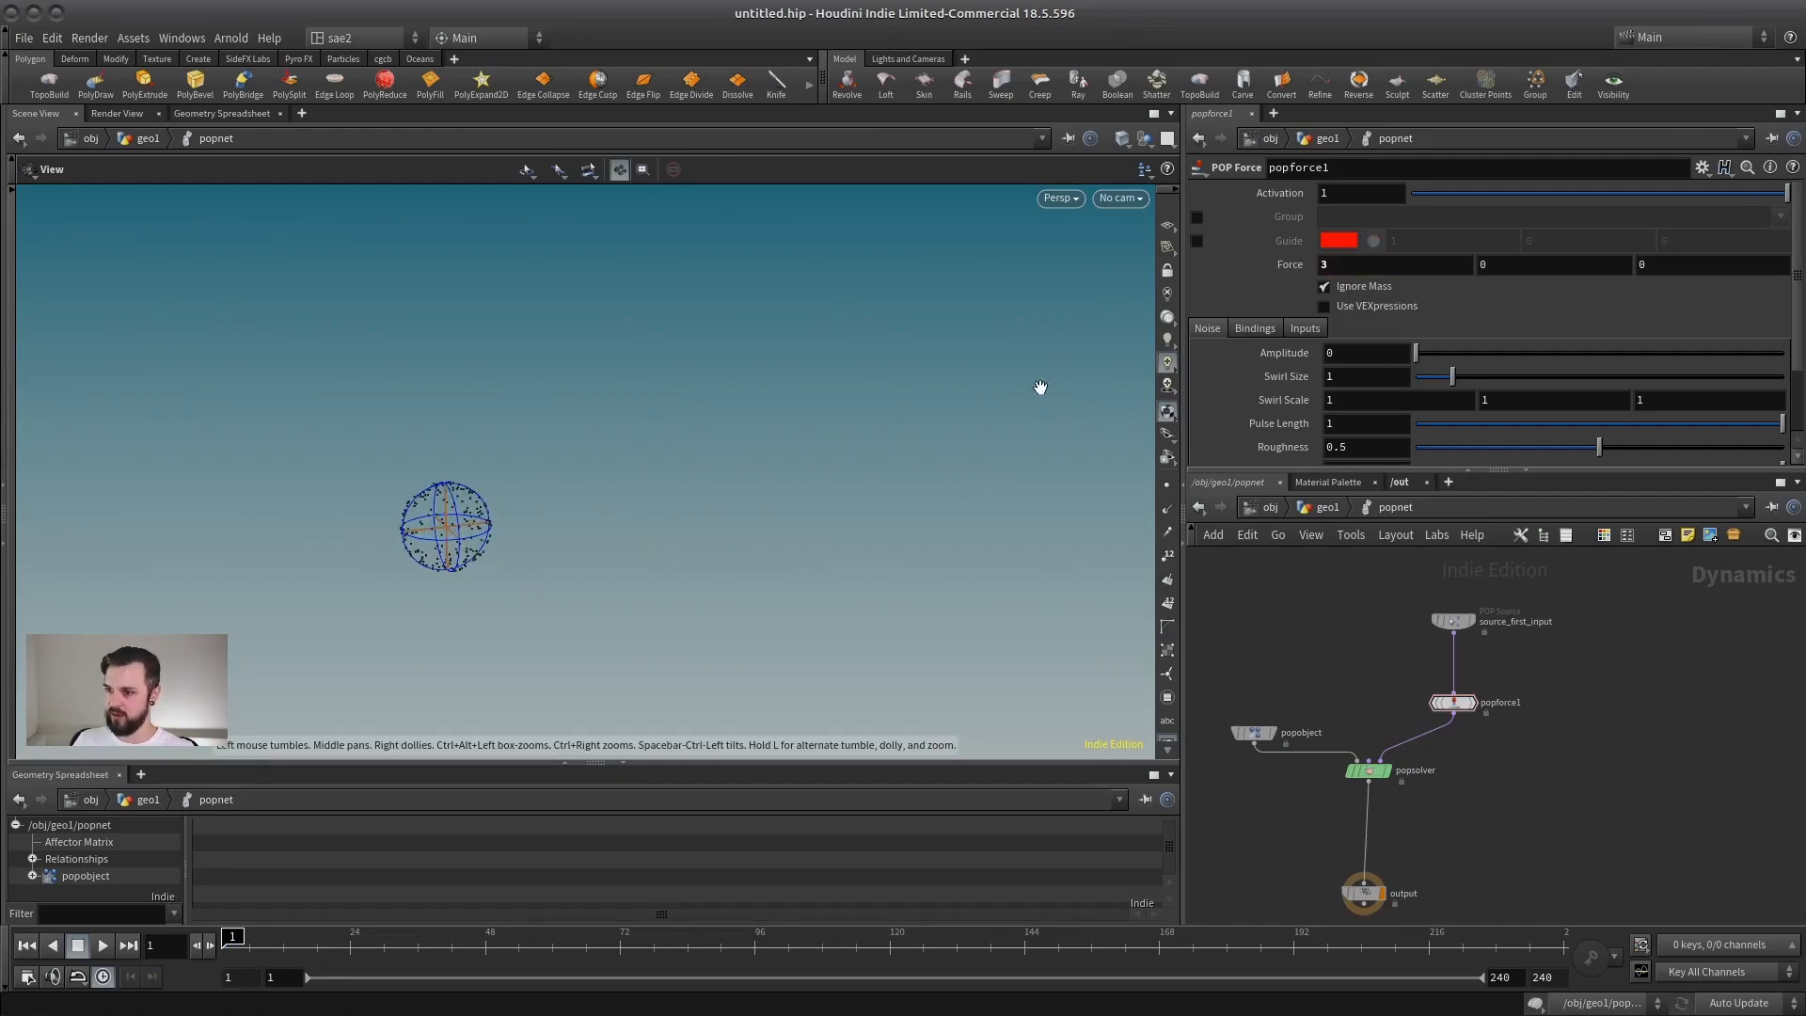
# Step: Play the simulation to examine how the X force moves the particles, stop it and return to frame 1
pyautogui.press('Up')
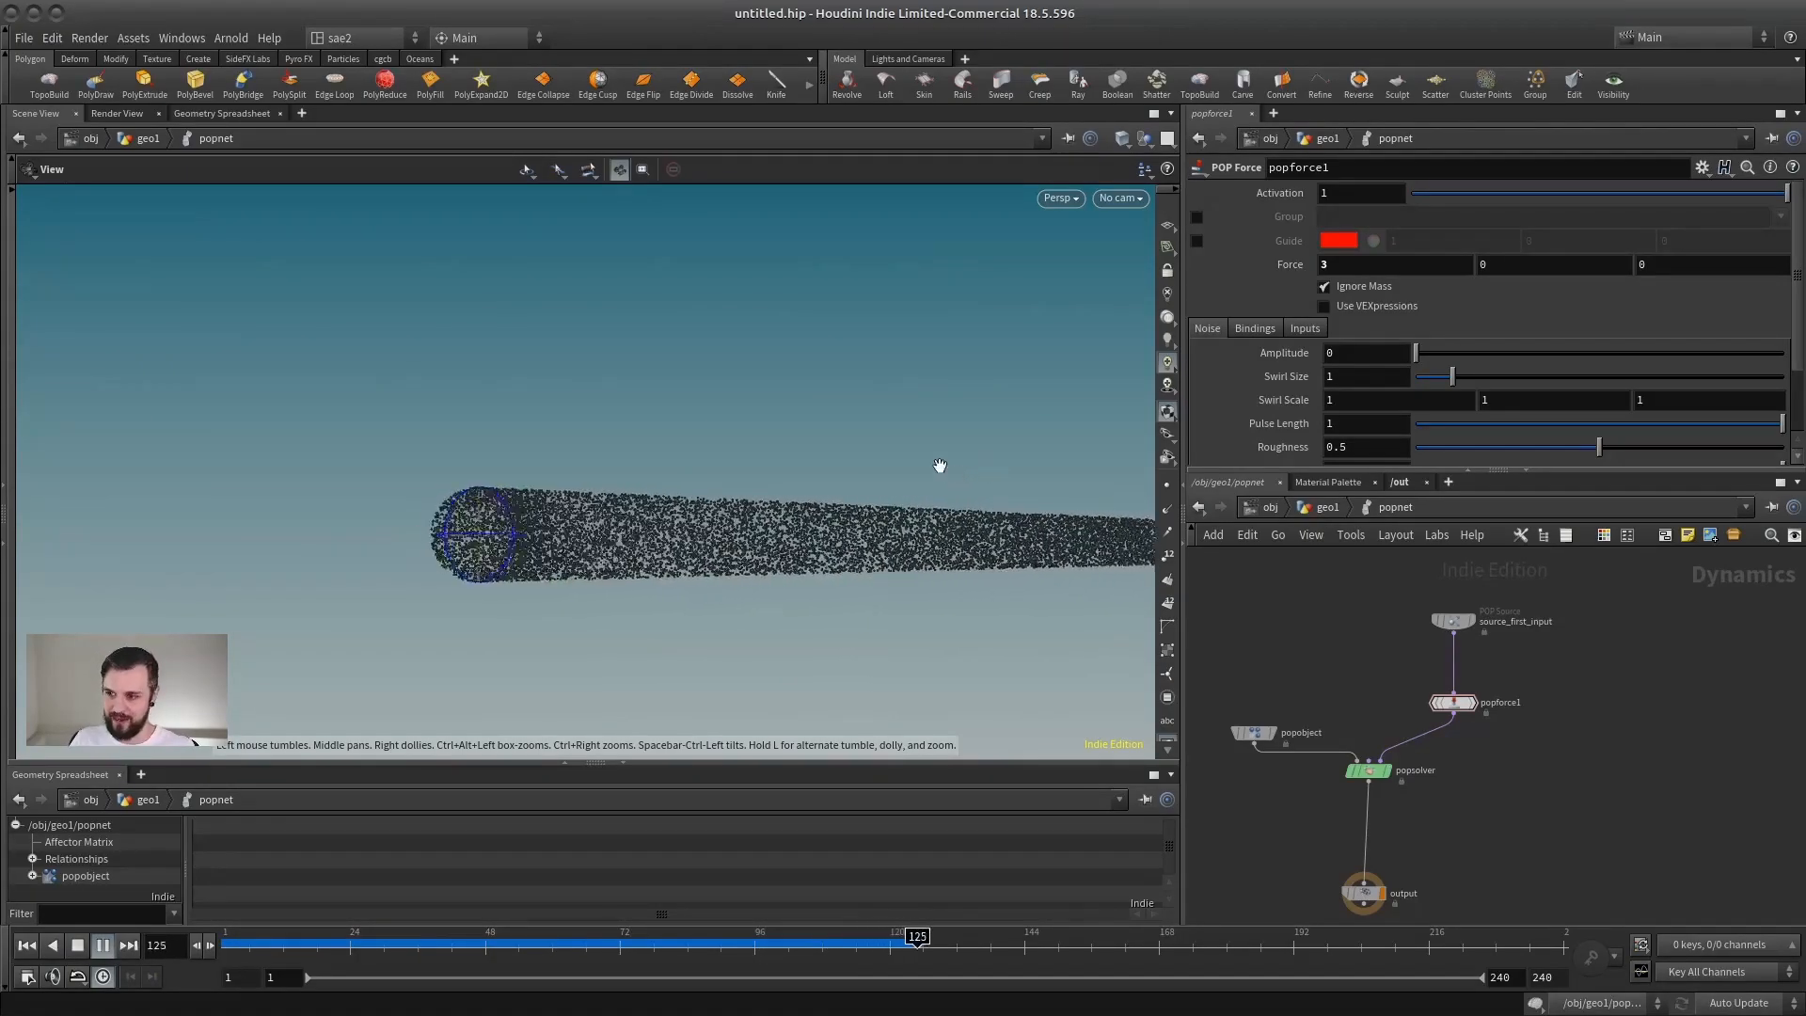
pyautogui.click(78, 945)
pyautogui.moveTo(519, 561); pyautogui.dragTo(703, 546)
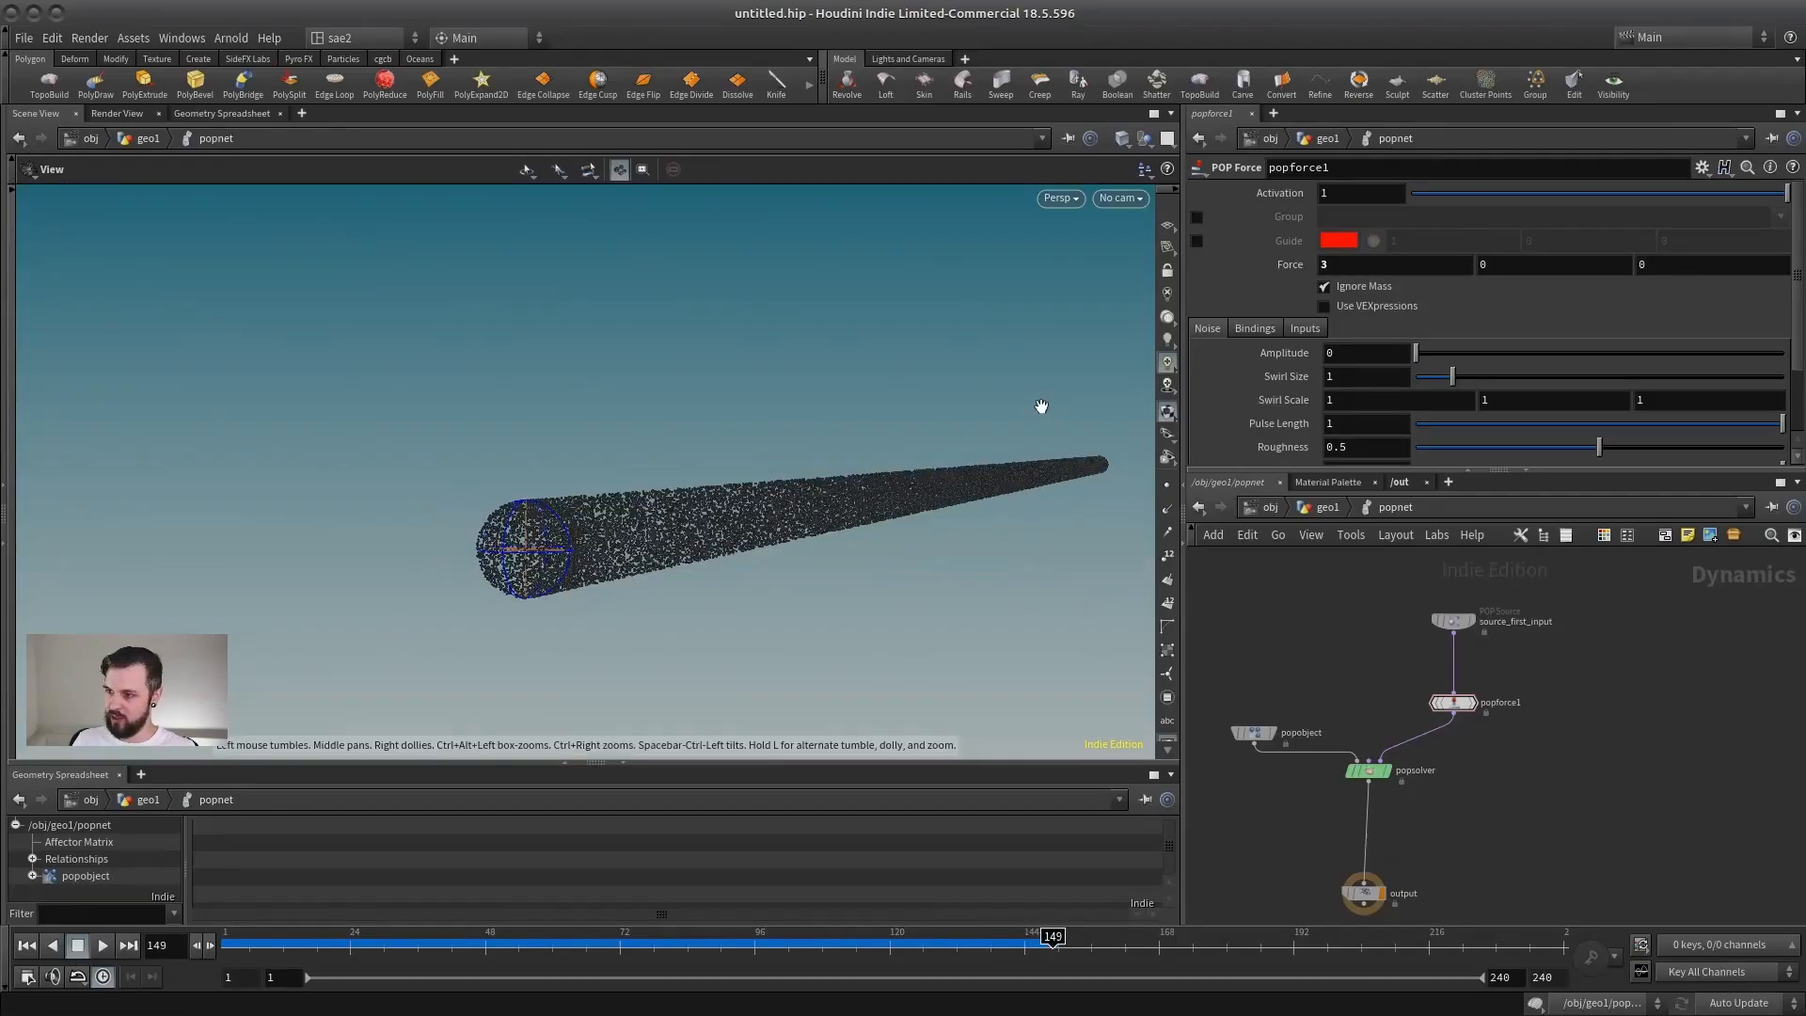
pyautogui.click(26, 945)
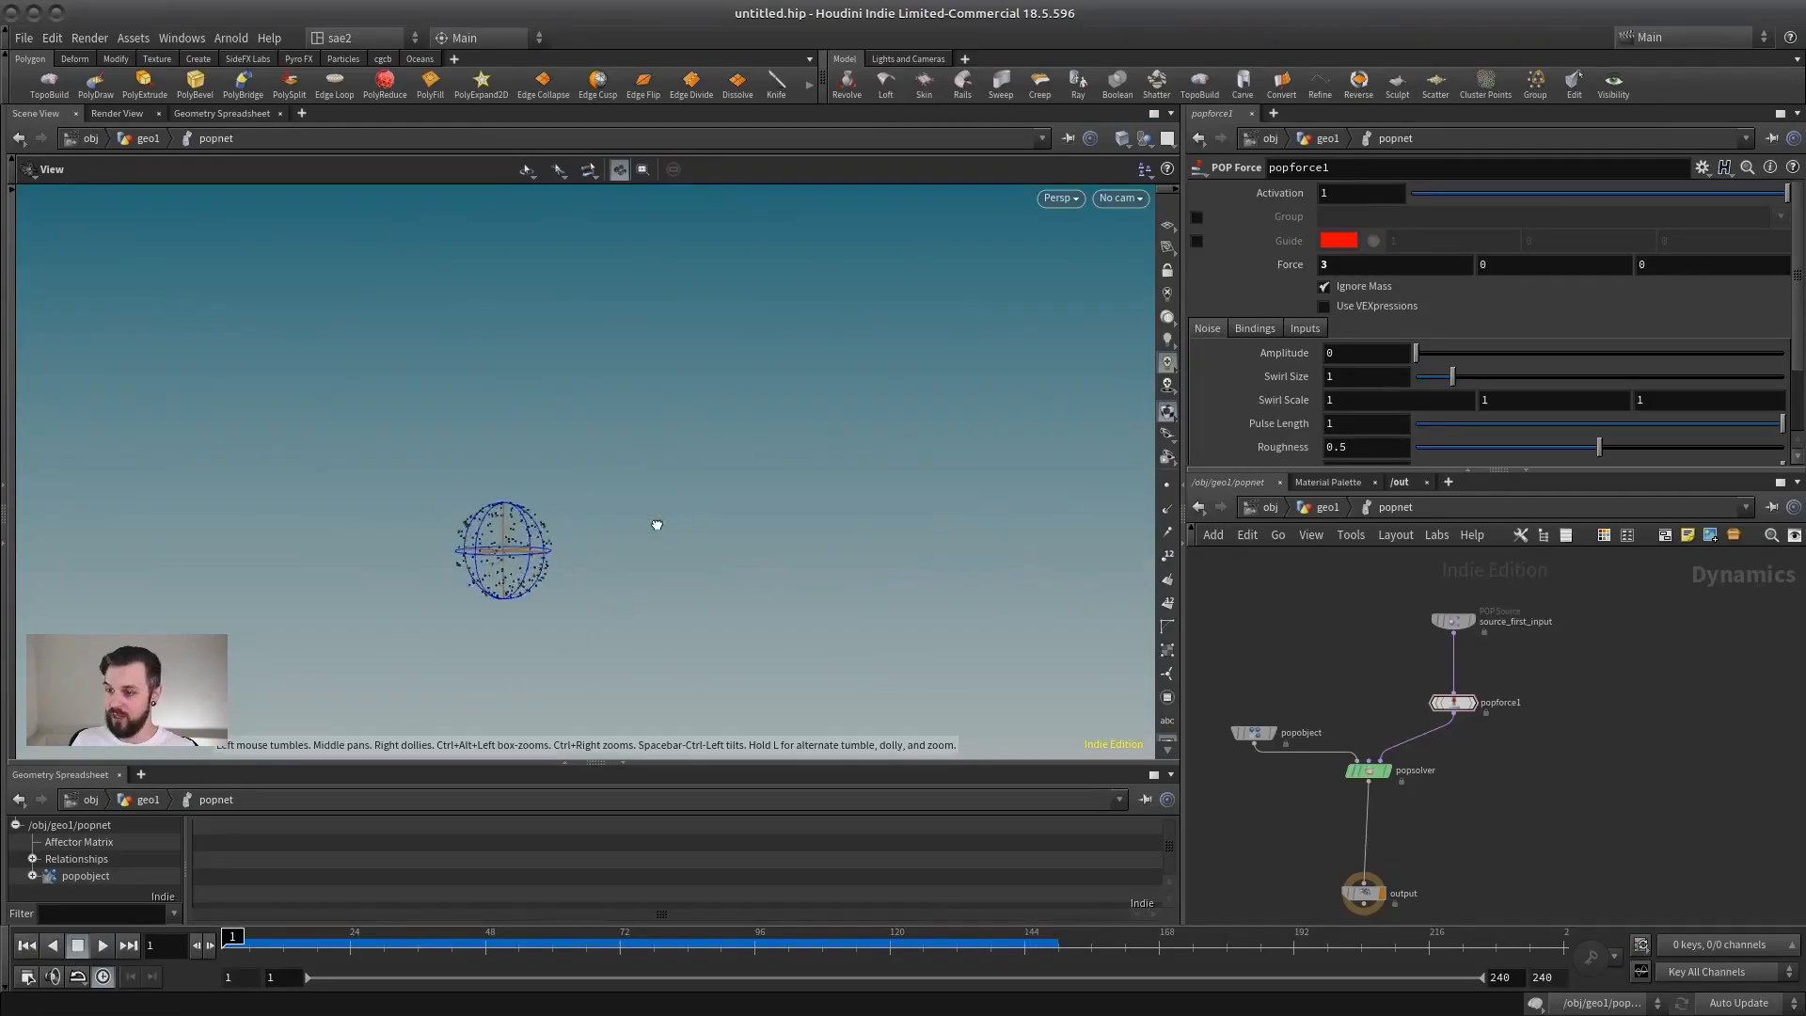
# Step: Set popforce1's Force to 0 in X and -9.81 in Y
pyautogui.moveTo(1458, 705); pyautogui.dragTo(1458, 695)
pyautogui.moveTo(1513, 668); pyautogui.dragTo(1543, 670, button='right')
pyautogui.click(1440, 699)
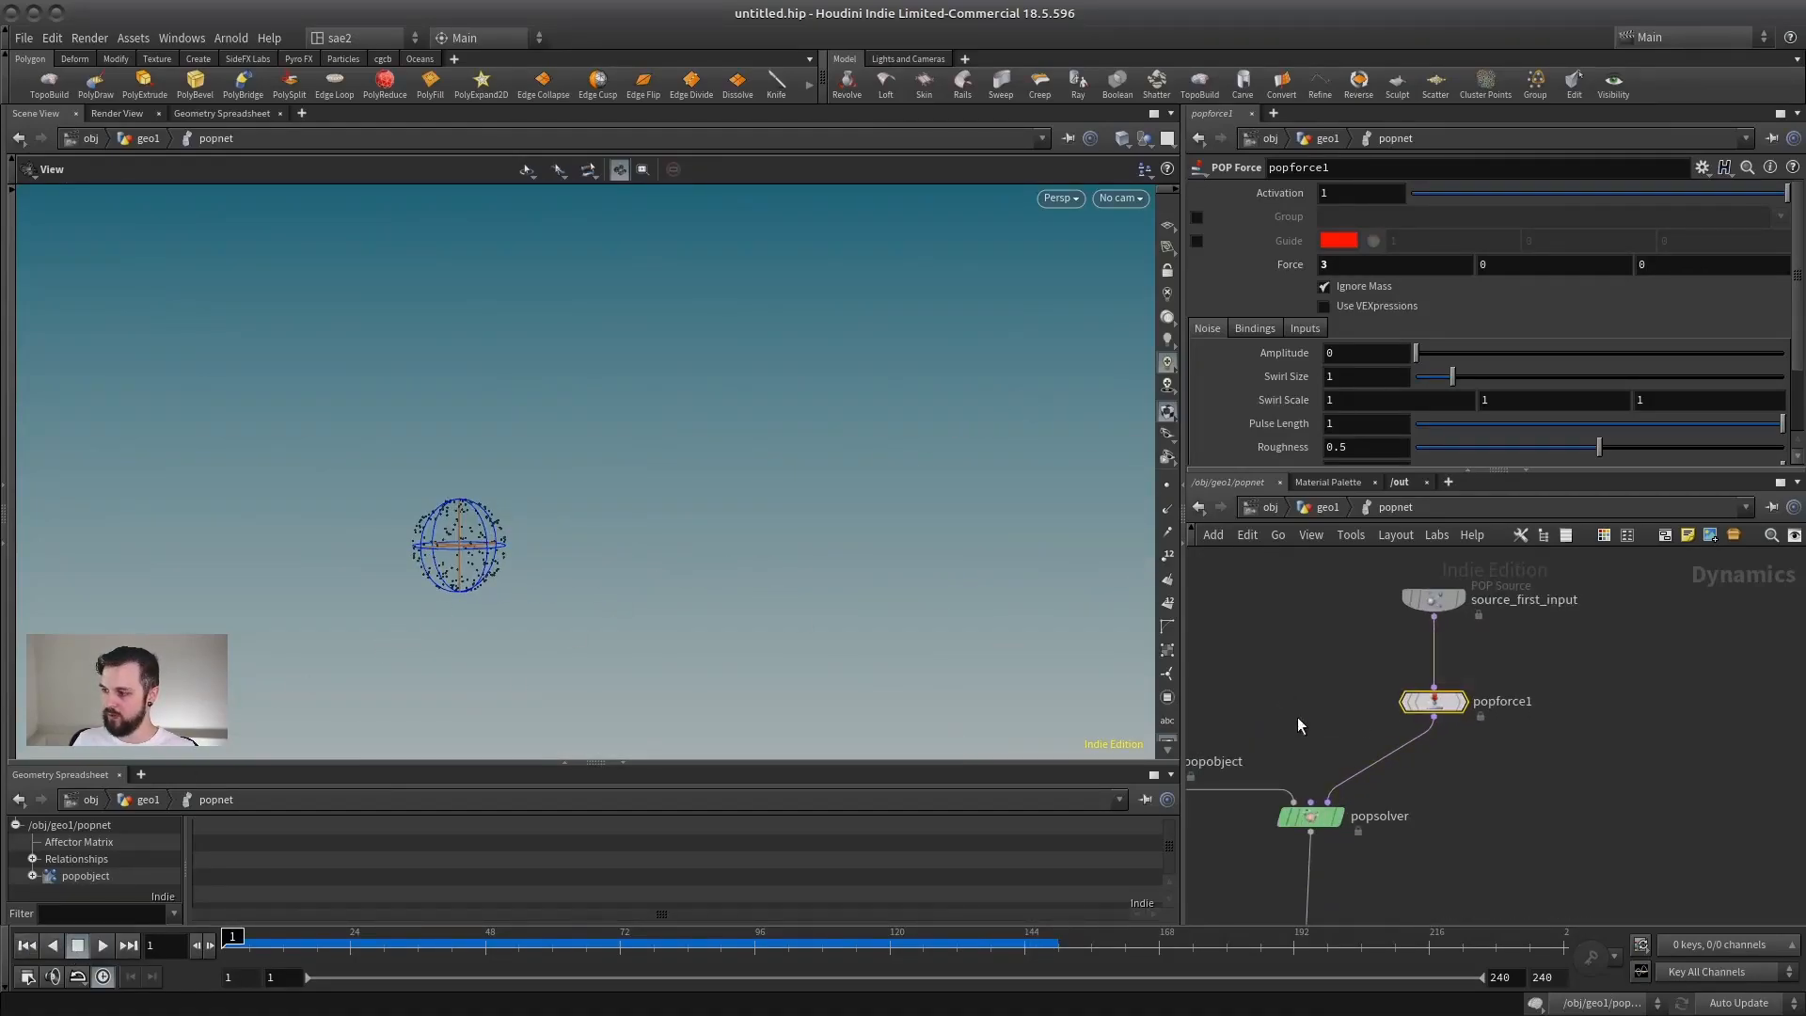
pyautogui.moveTo(1333, 266); pyautogui.dragTo(1272, 270)
pyautogui.write('0')
pyautogui.press('Tab')
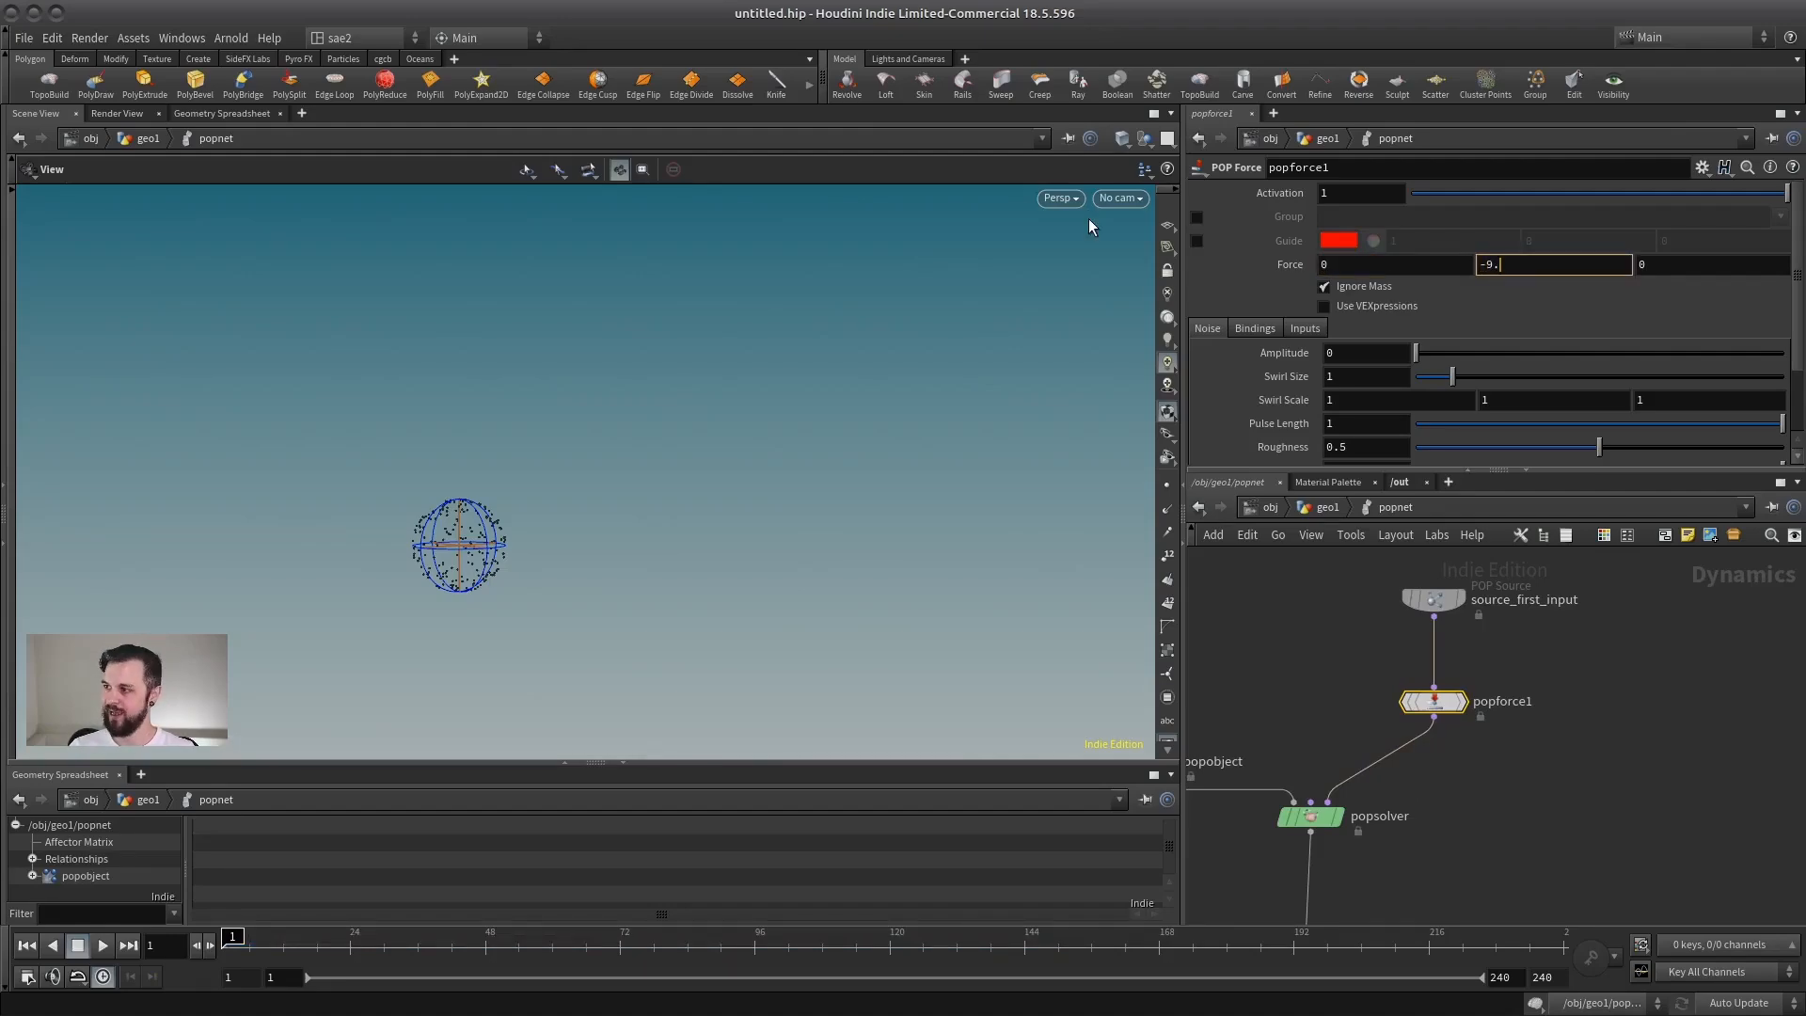
pyautogui.moveTo(1495, 669); pyautogui.dragTo(1554, 664, button='middle')
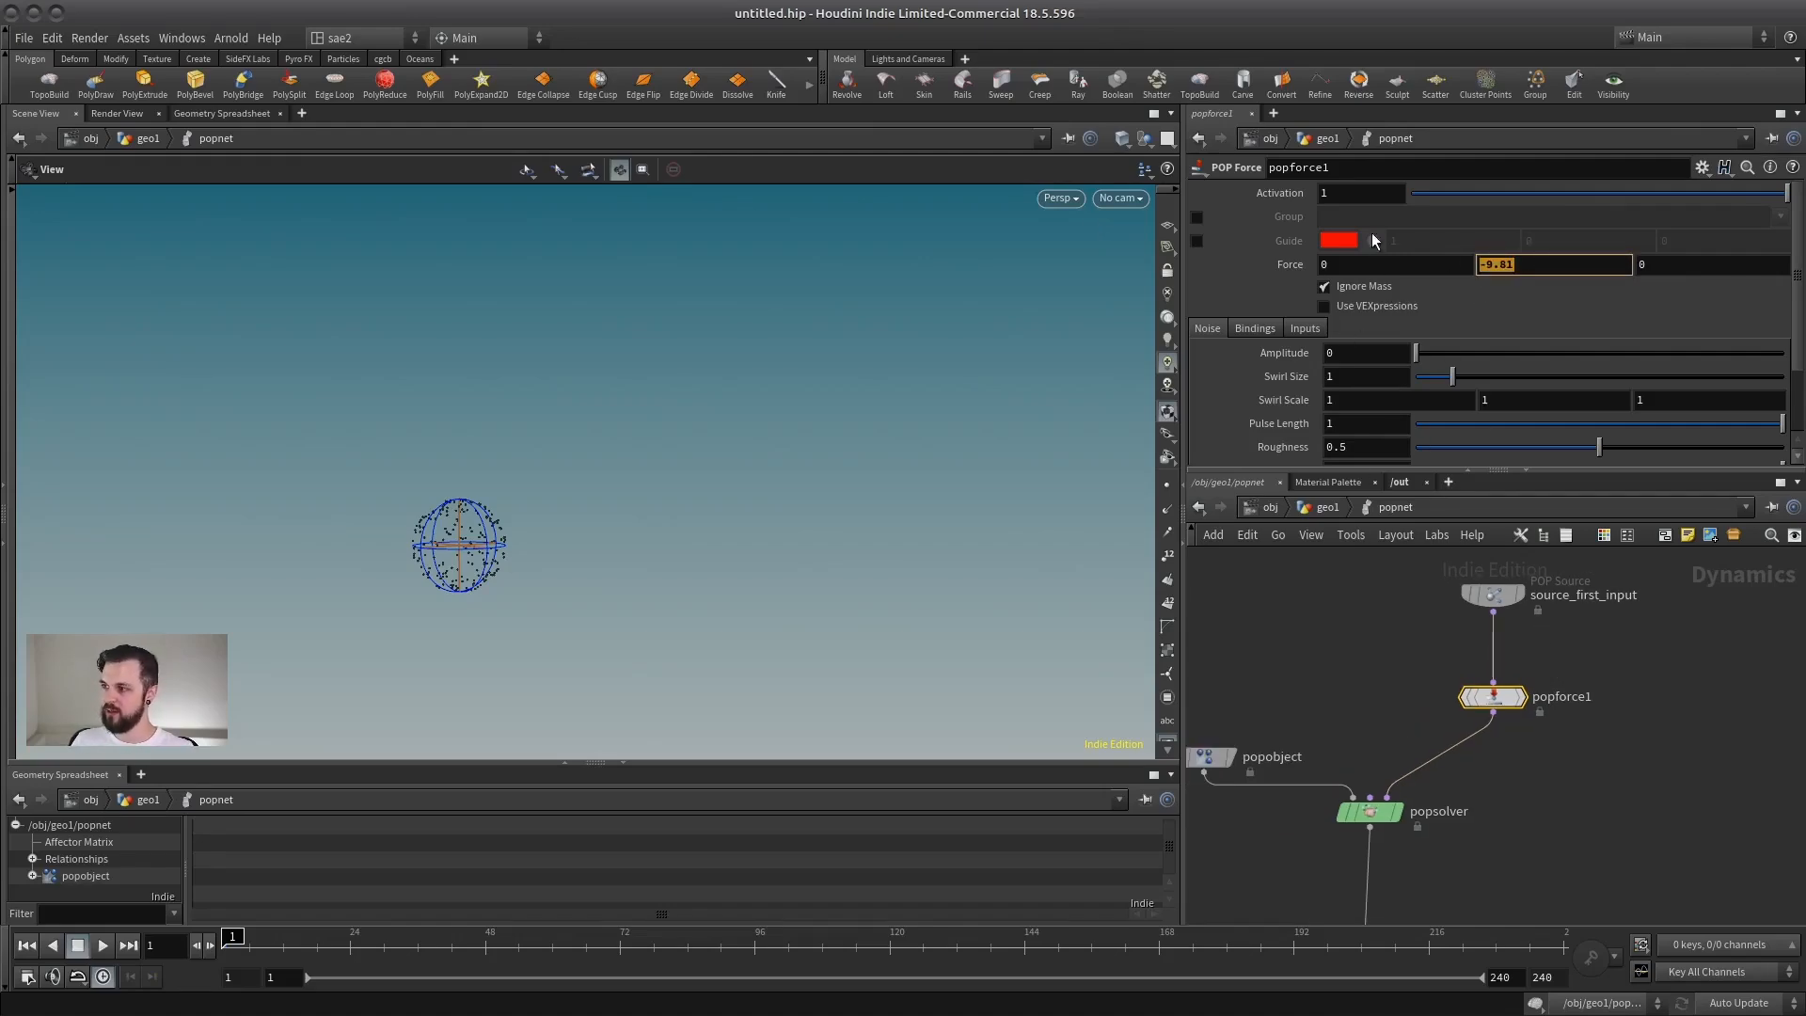
pyautogui.press('Tab')
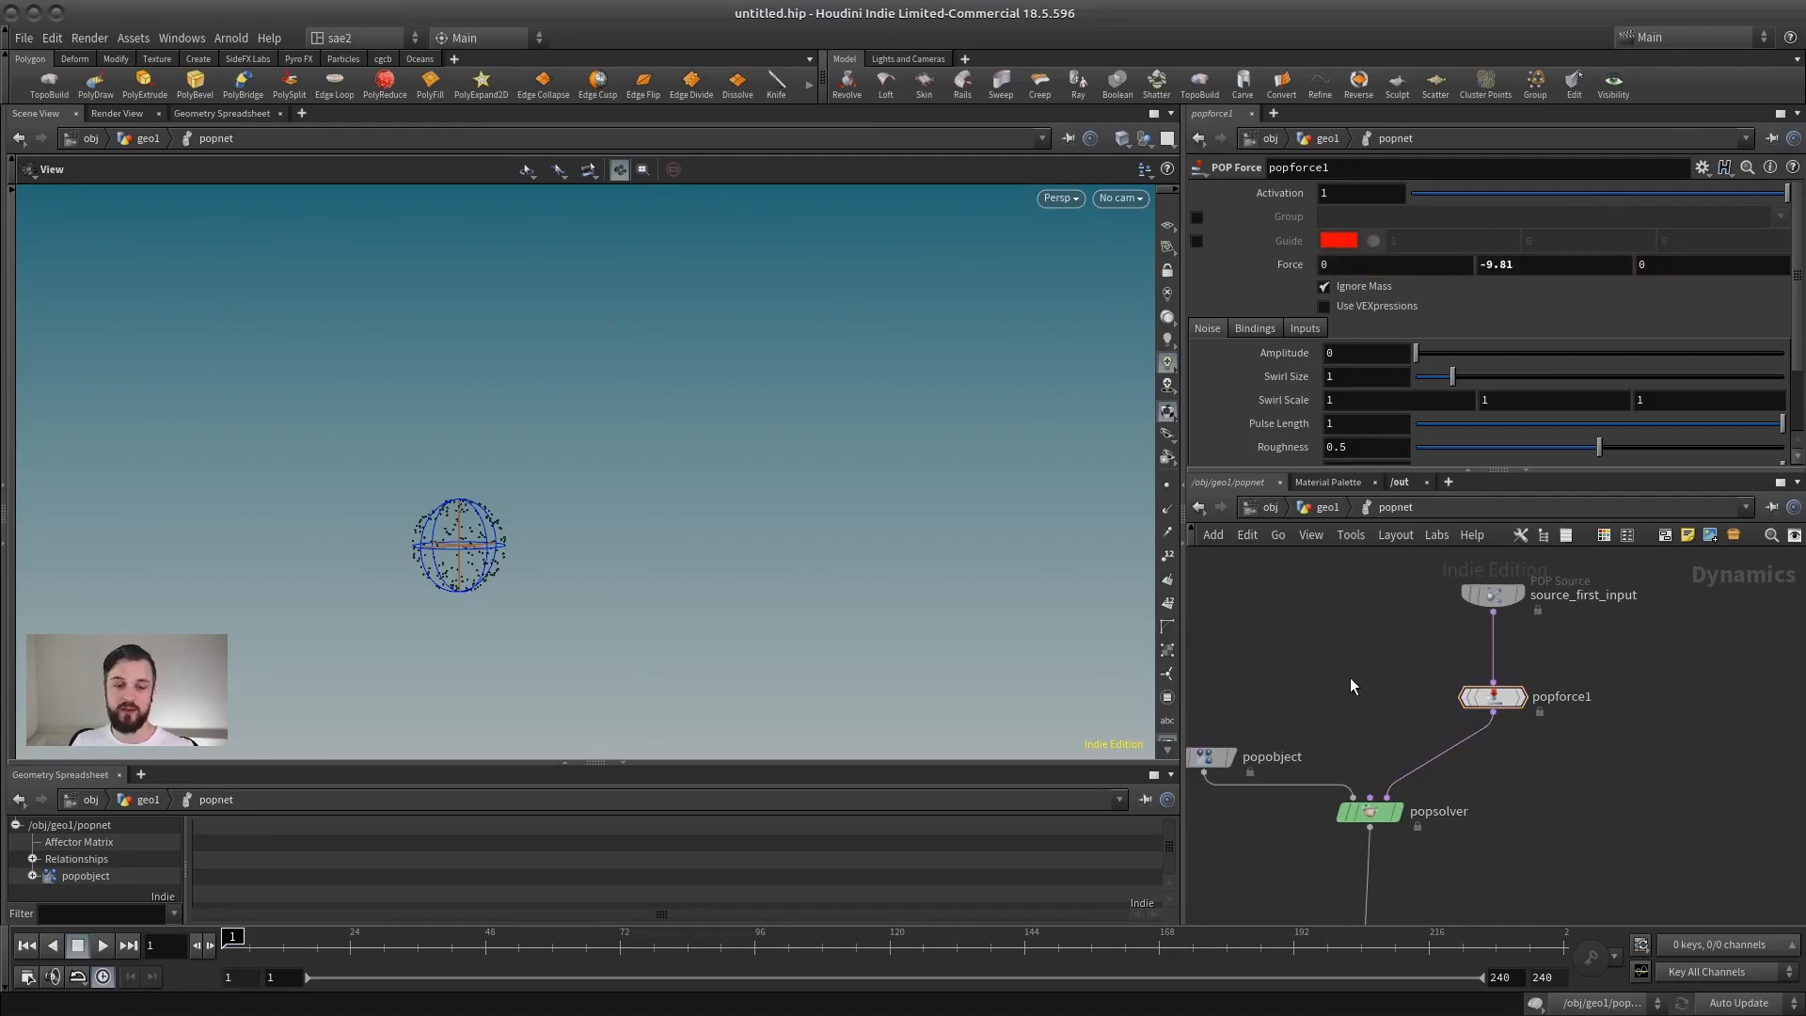
# Step: Play the simulation and examine how the particles move under the Y force, then stop playback
pyautogui.moveTo(1304, 689); pyautogui.dragTo(1351, 648, button='middle')
pyautogui.scroll(-1, 1317, 611)
pyautogui.moveTo(1306, 588); pyautogui.dragTo(1297, 598, button='middle')
pyautogui.moveTo(1515, 658)
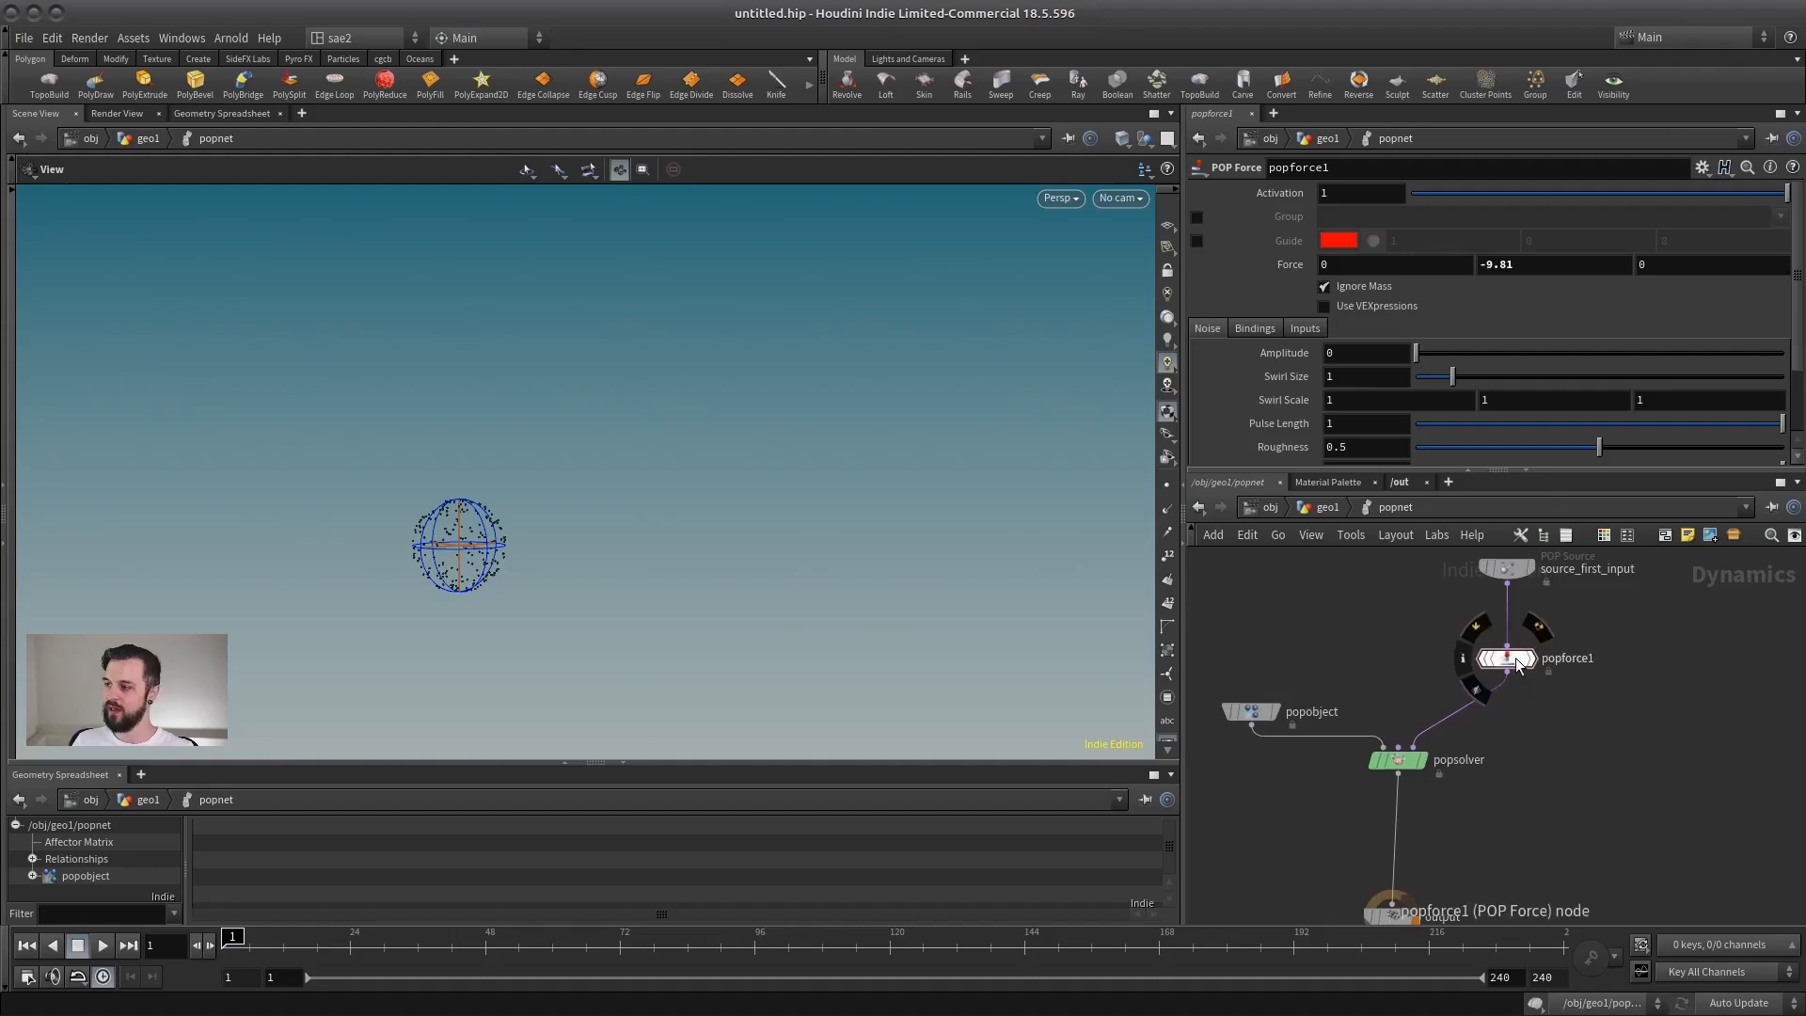
pyautogui.moveTo(1515, 664); pyautogui.dragTo(1516, 680)
pyautogui.moveTo(1503, 694); pyautogui.dragTo(1507, 608, button='middle')
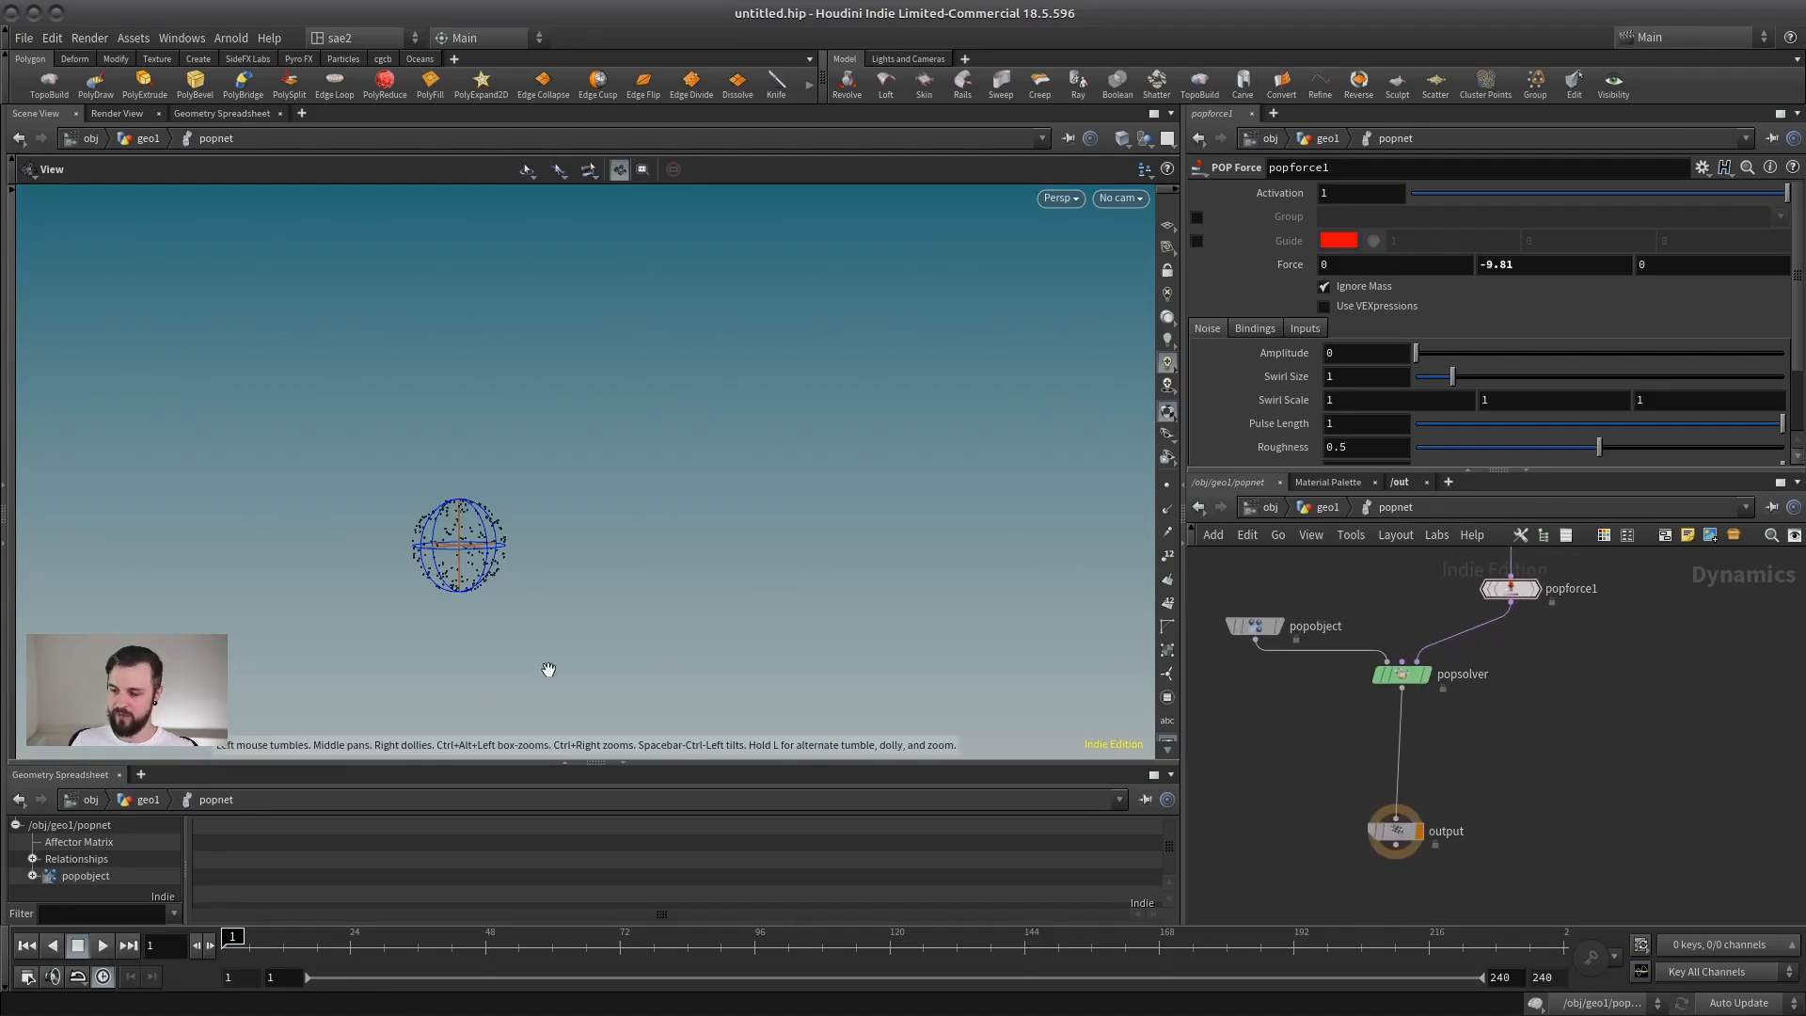
pyautogui.moveTo(549, 670); pyautogui.dragTo(628, 403, button='middle')
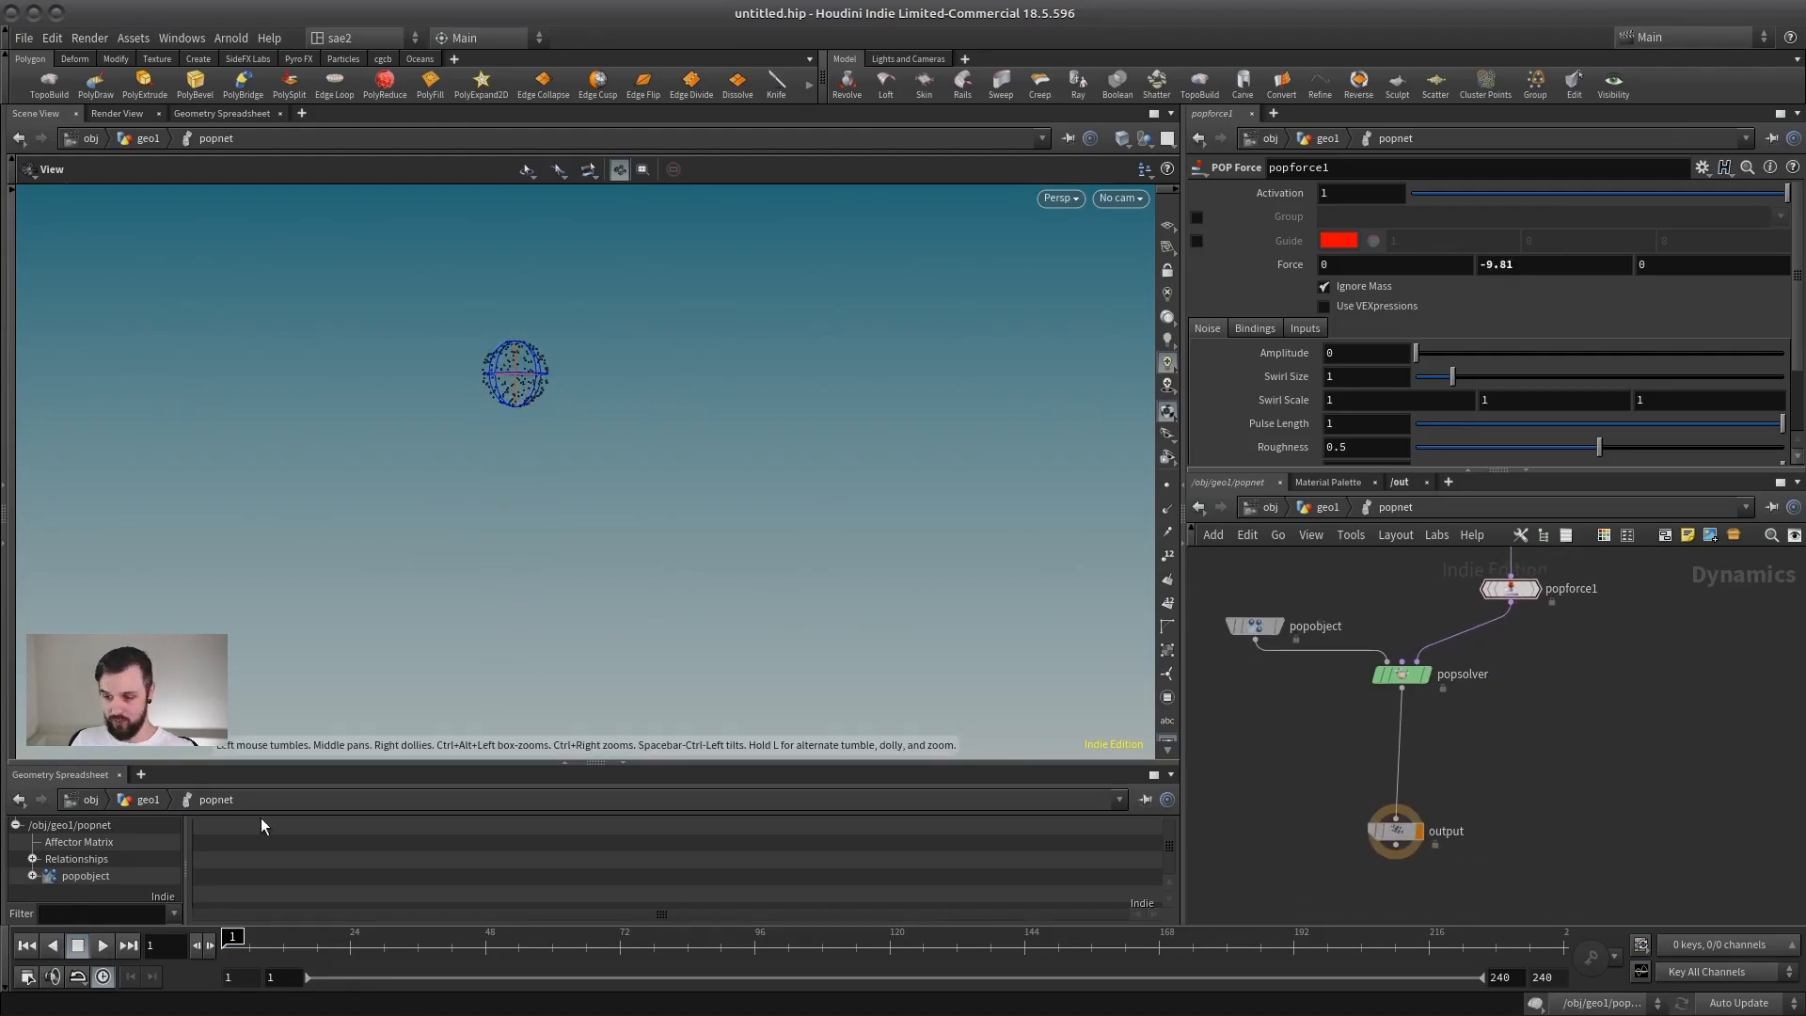
pyautogui.click(107, 946)
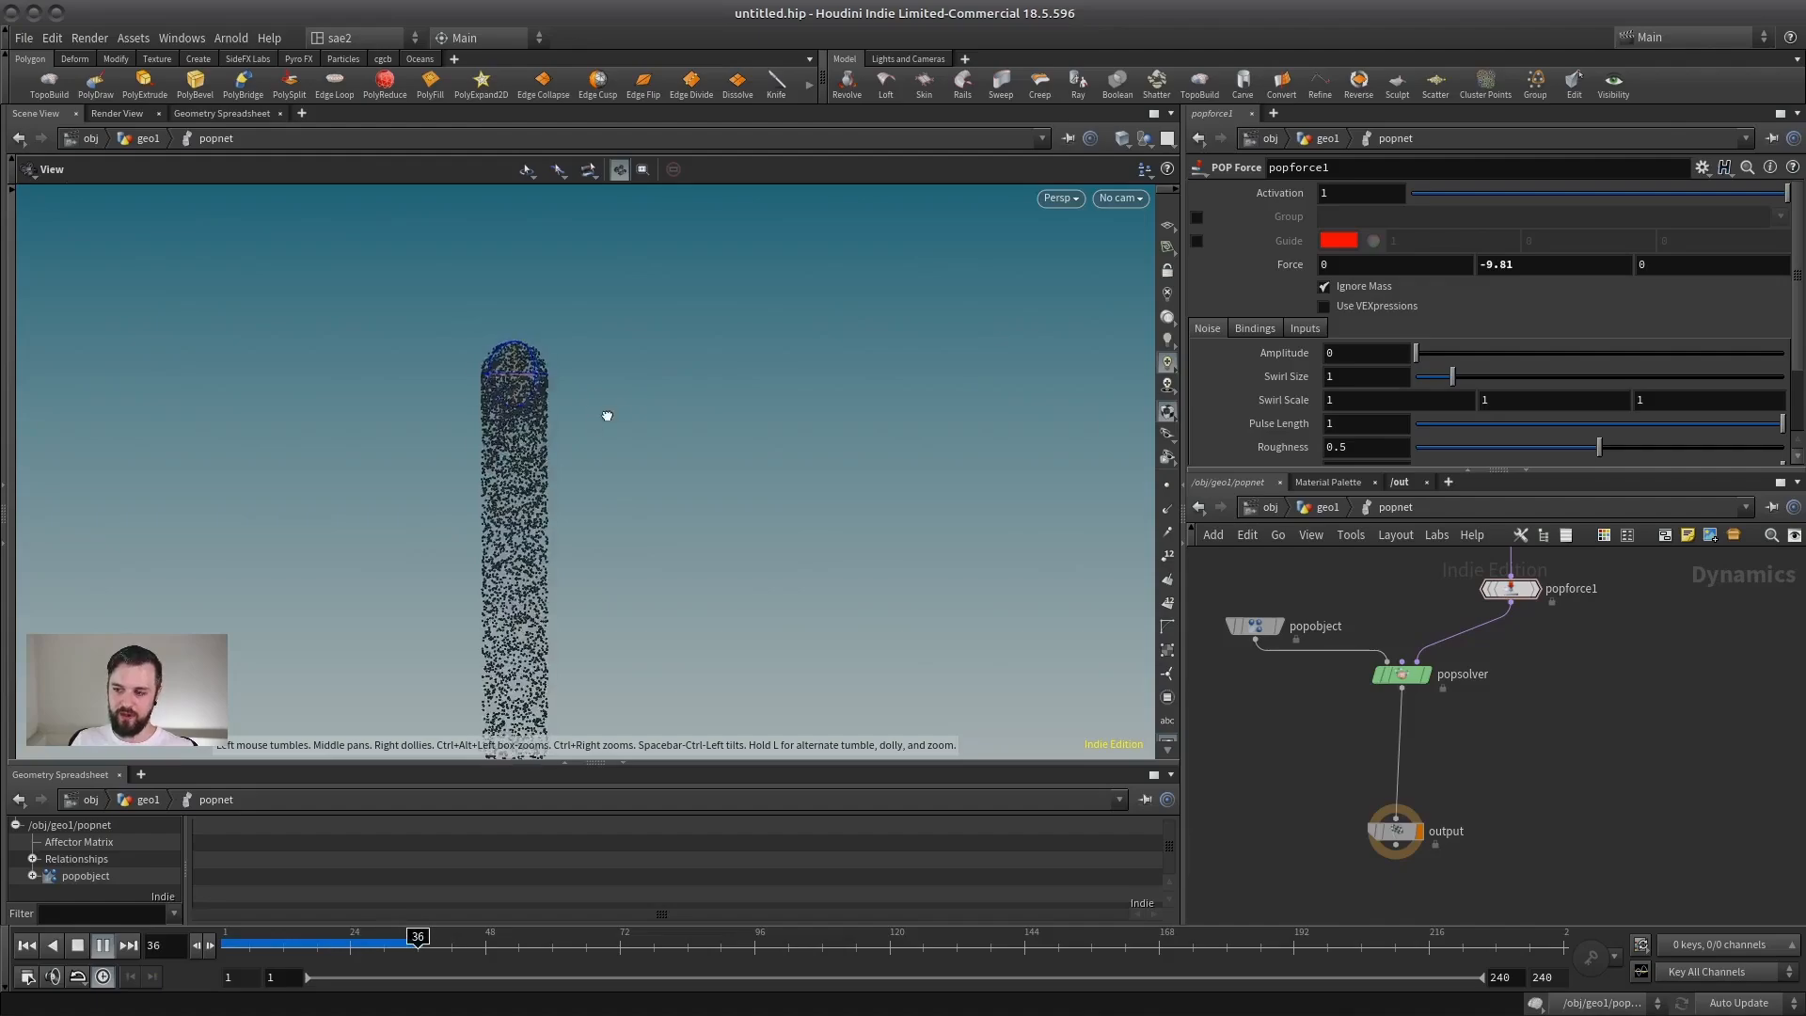
pyautogui.moveTo(605, 415); pyautogui.dragTo(647, 438, button='middle')
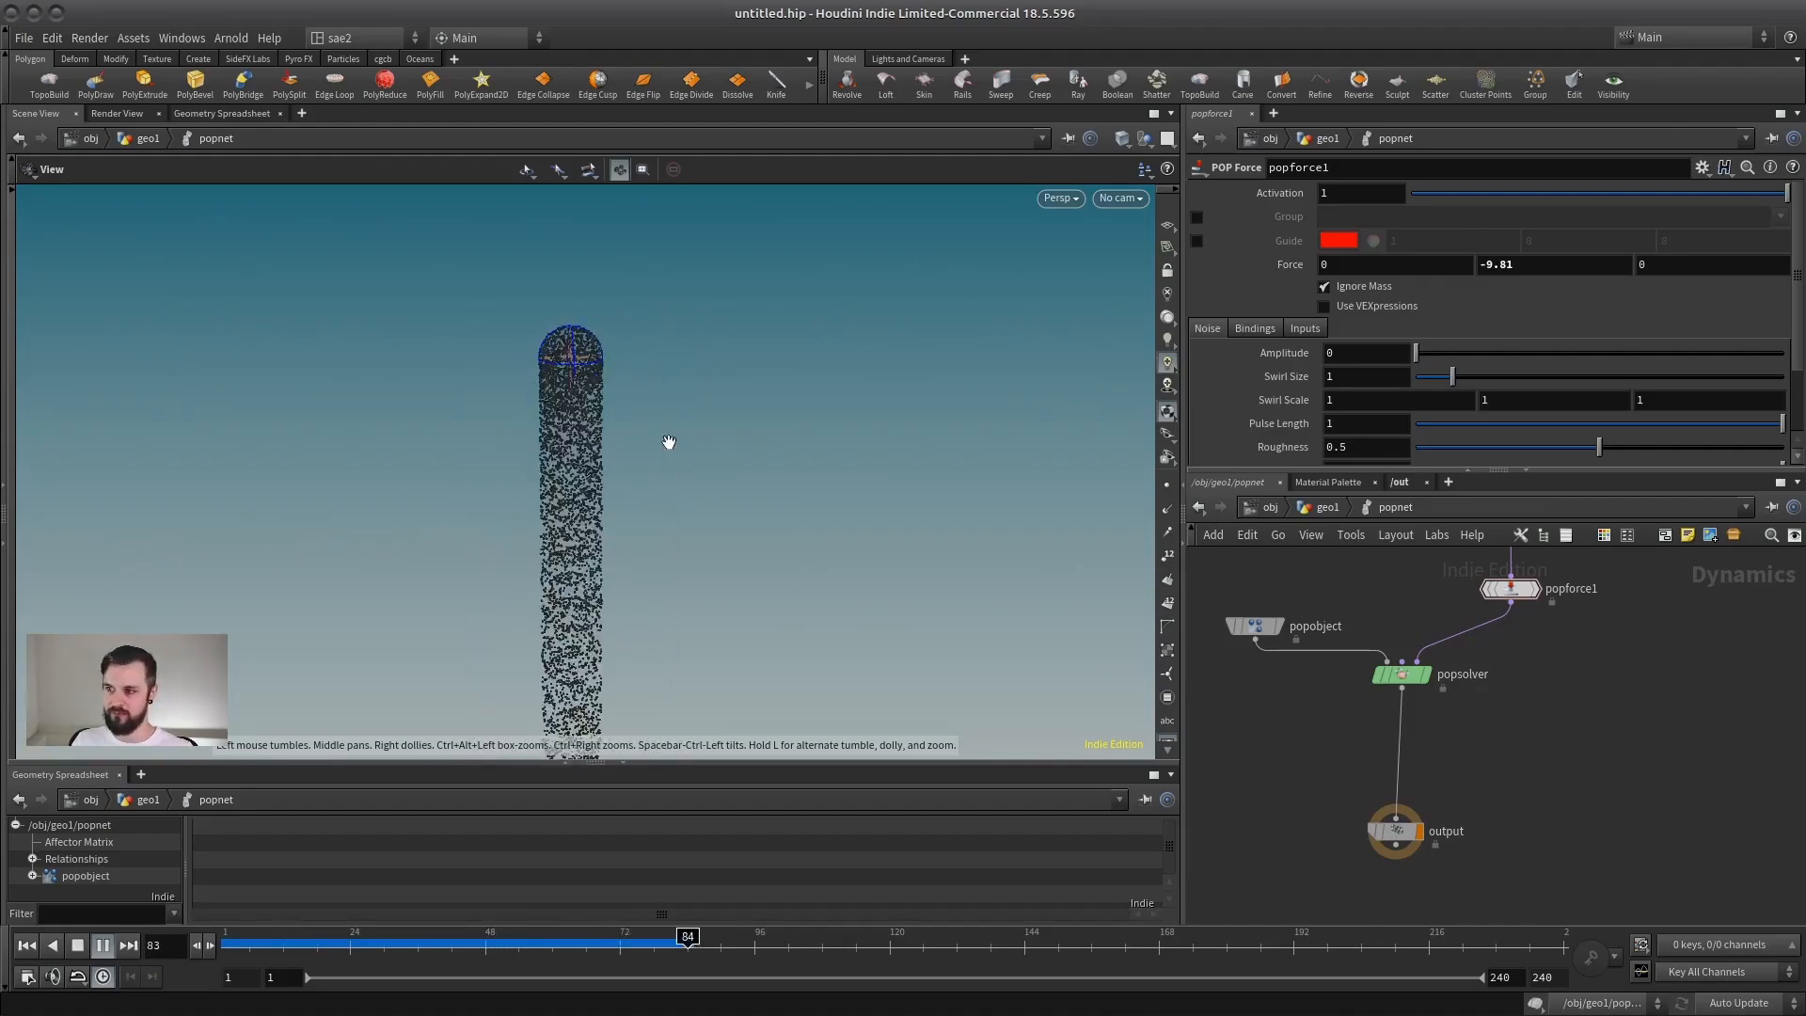
pyautogui.click(102, 945)
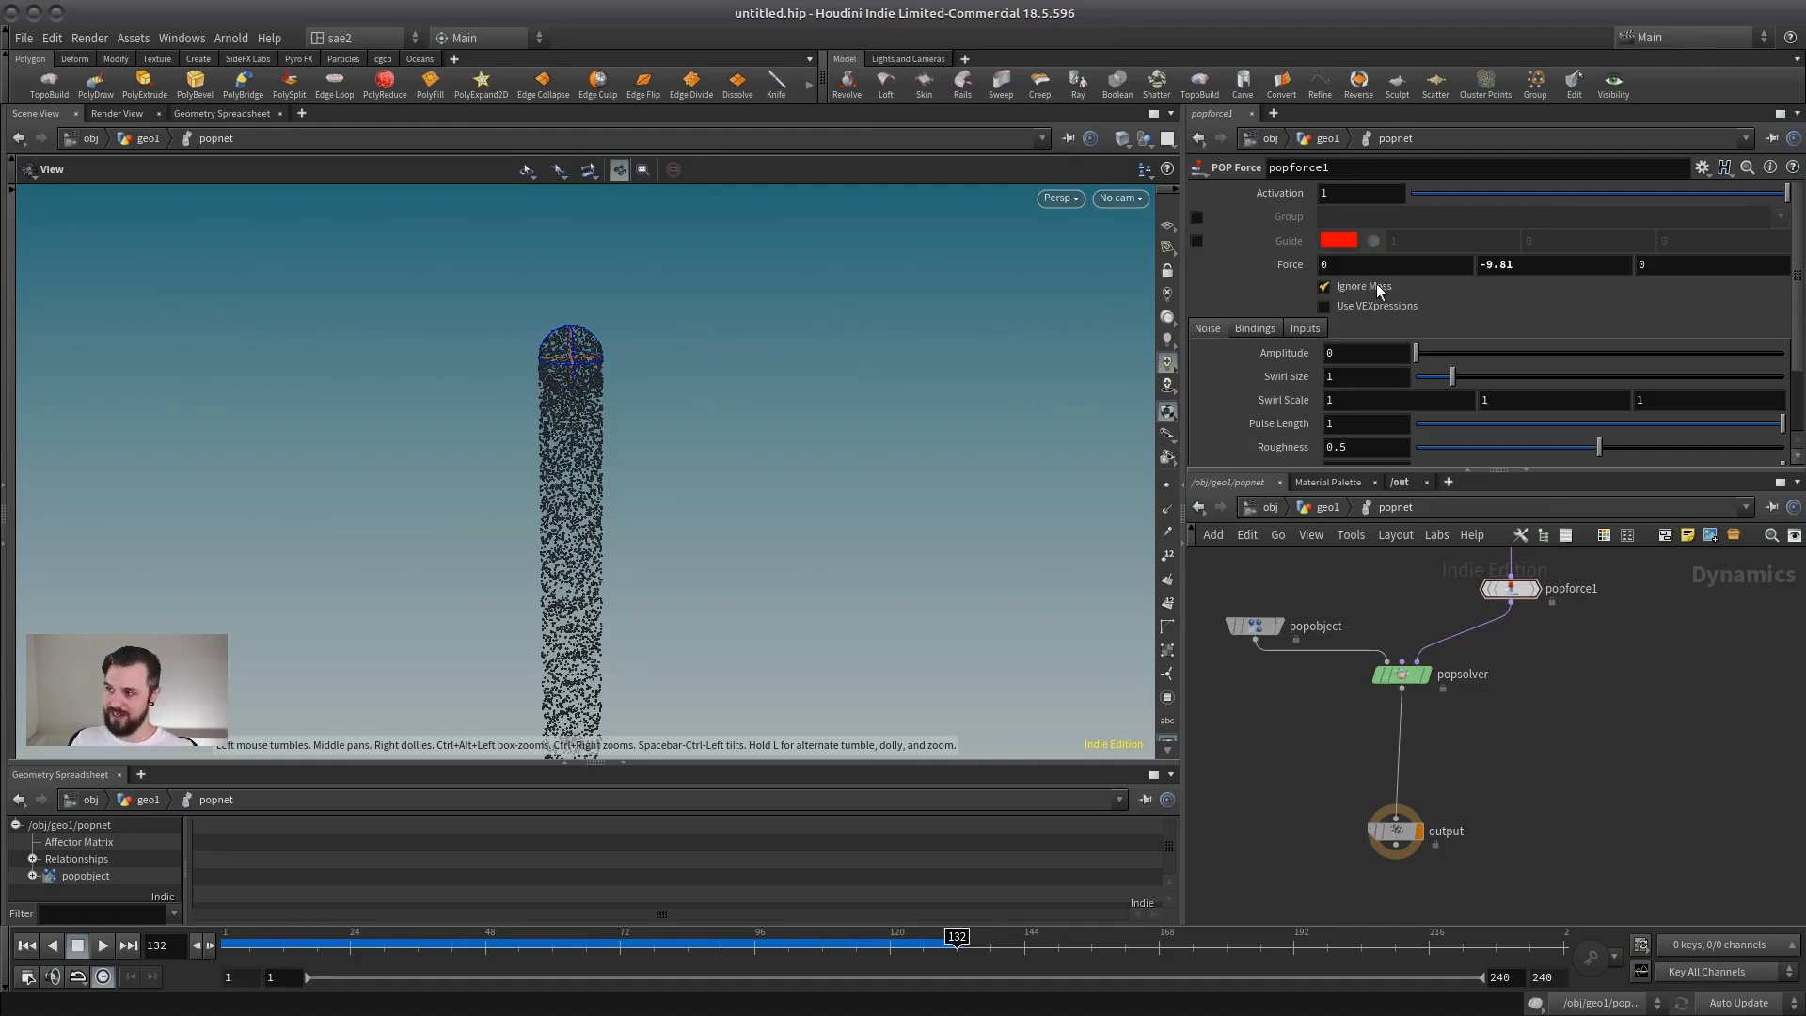
# Step: Turn Ignore Mass off on popforce1 and switch it back on
pyautogui.click(1325, 286)
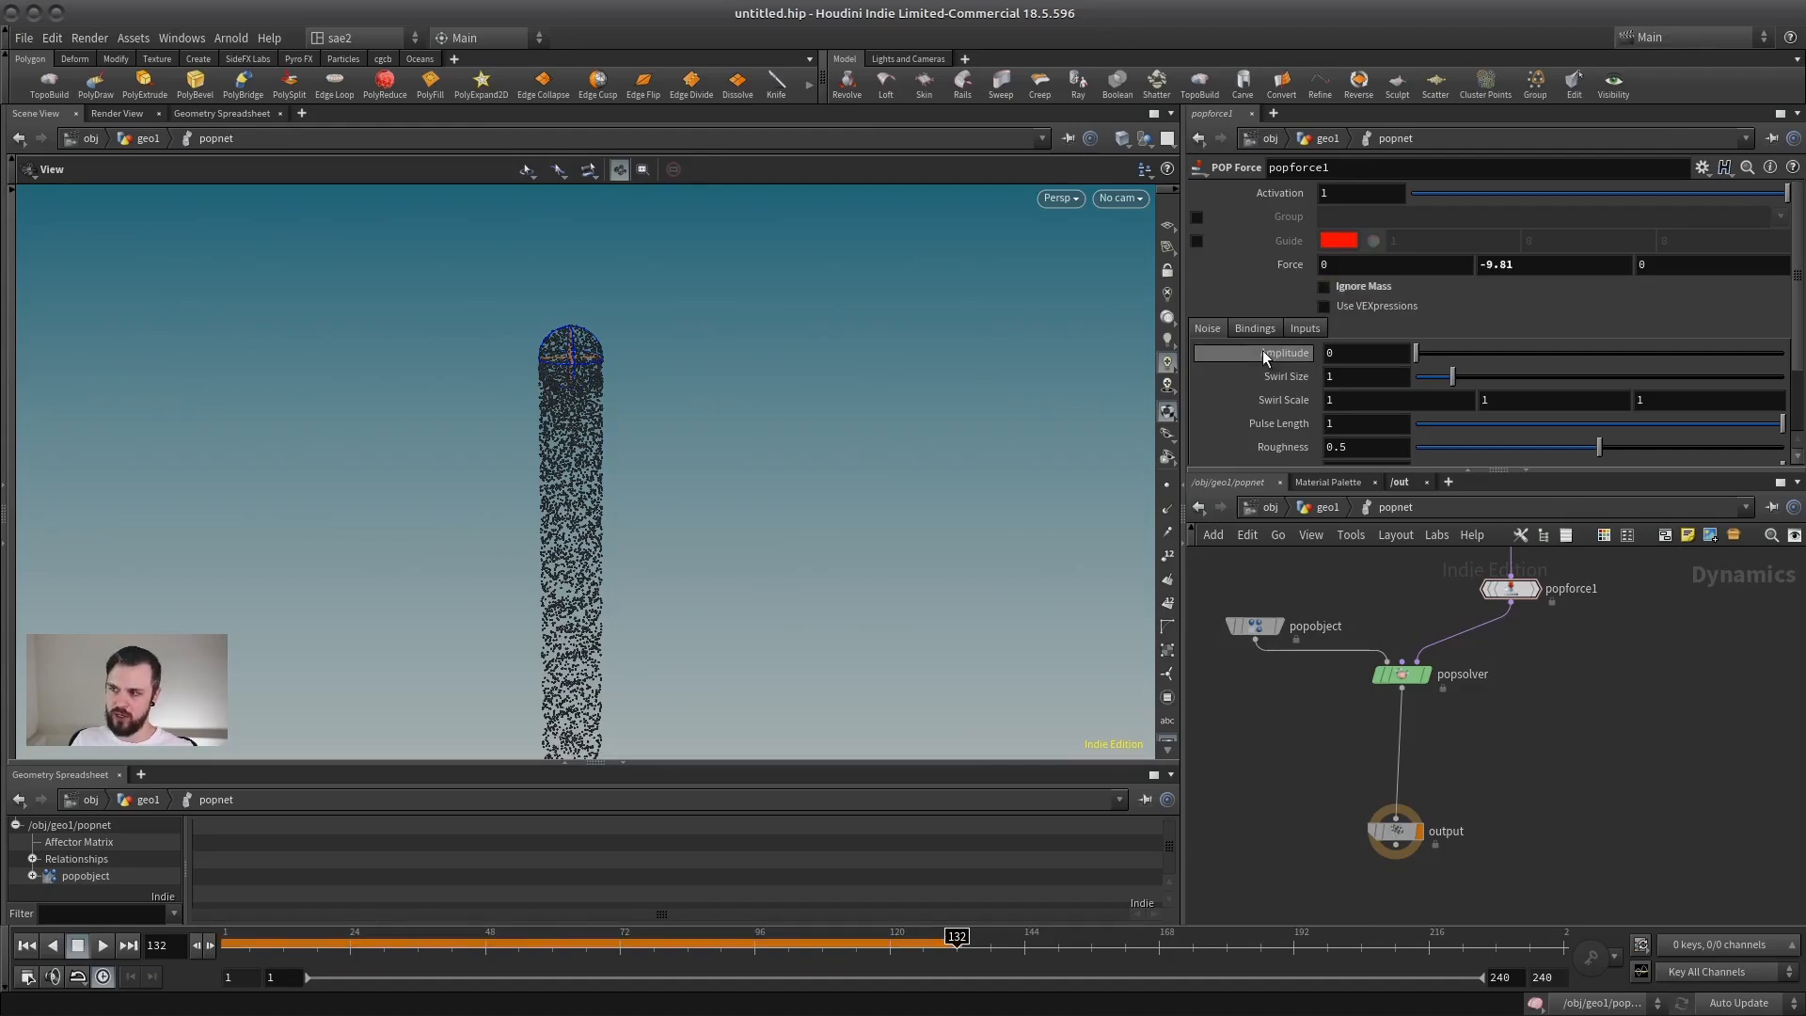
pyautogui.click(1324, 287)
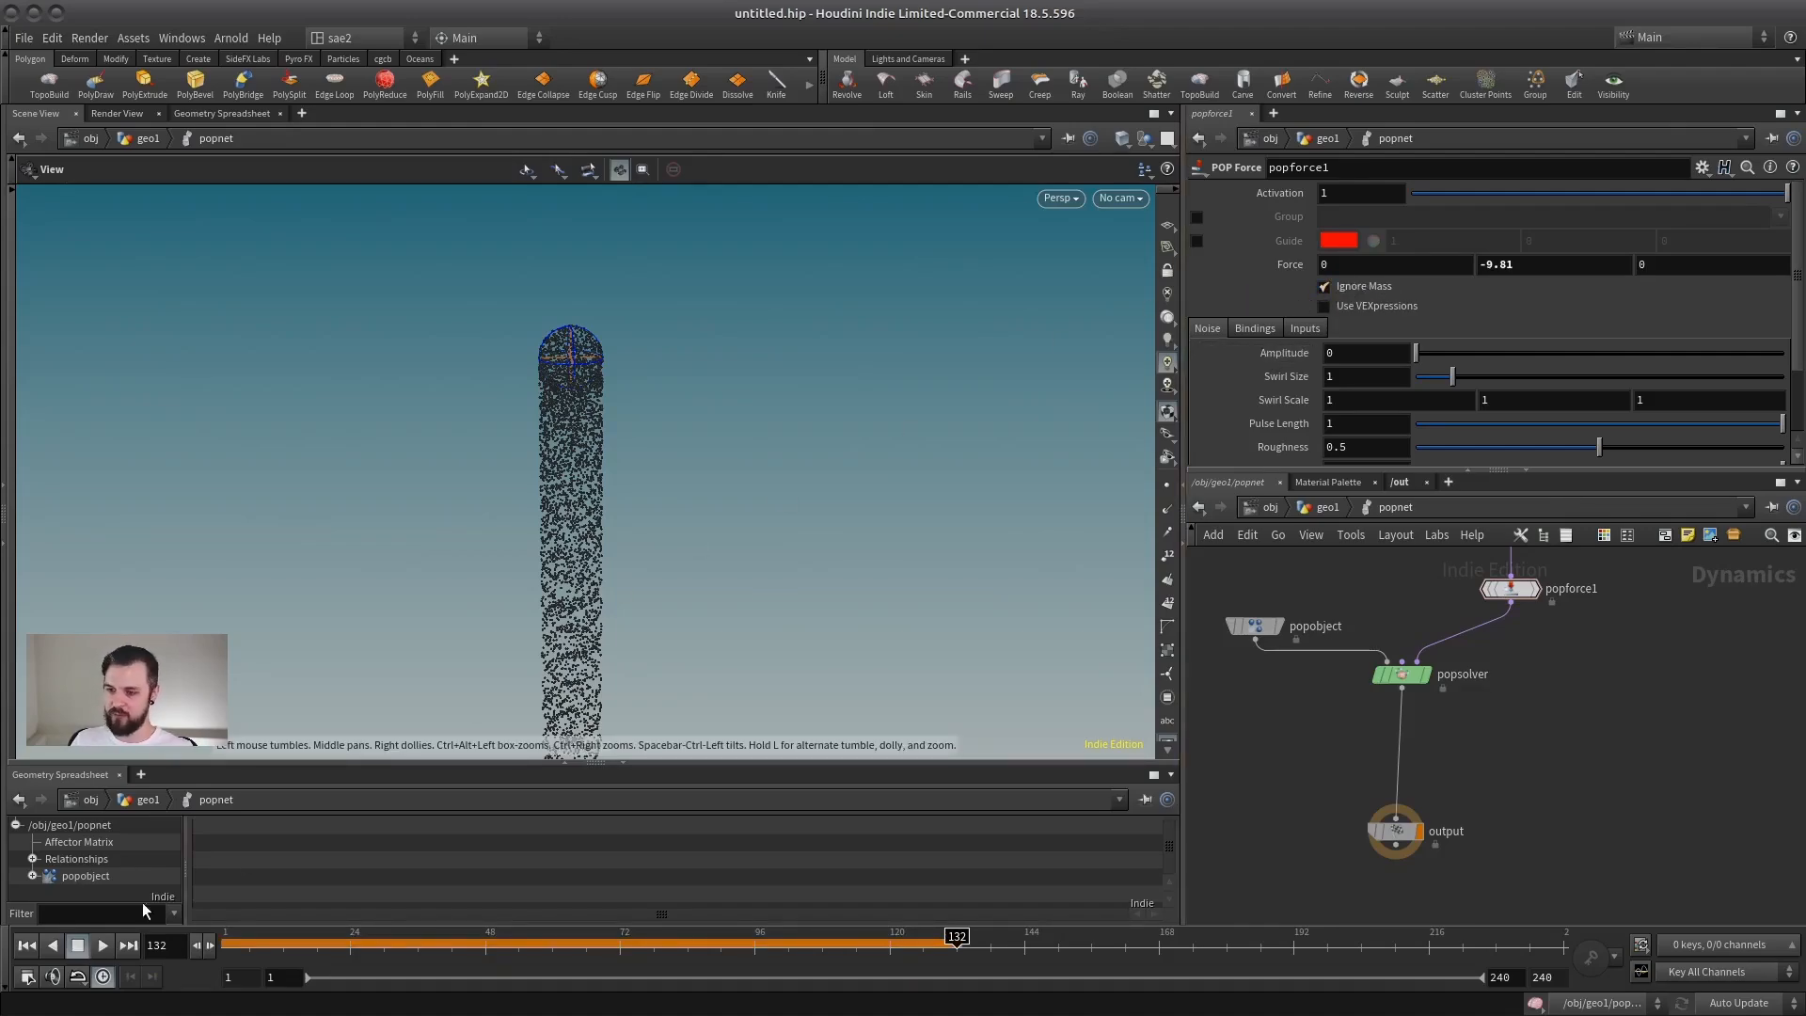
# Step: Return to frame 1 and set popforce1's Force to 3 in X and 0 in Y
pyautogui.click(22, 950)
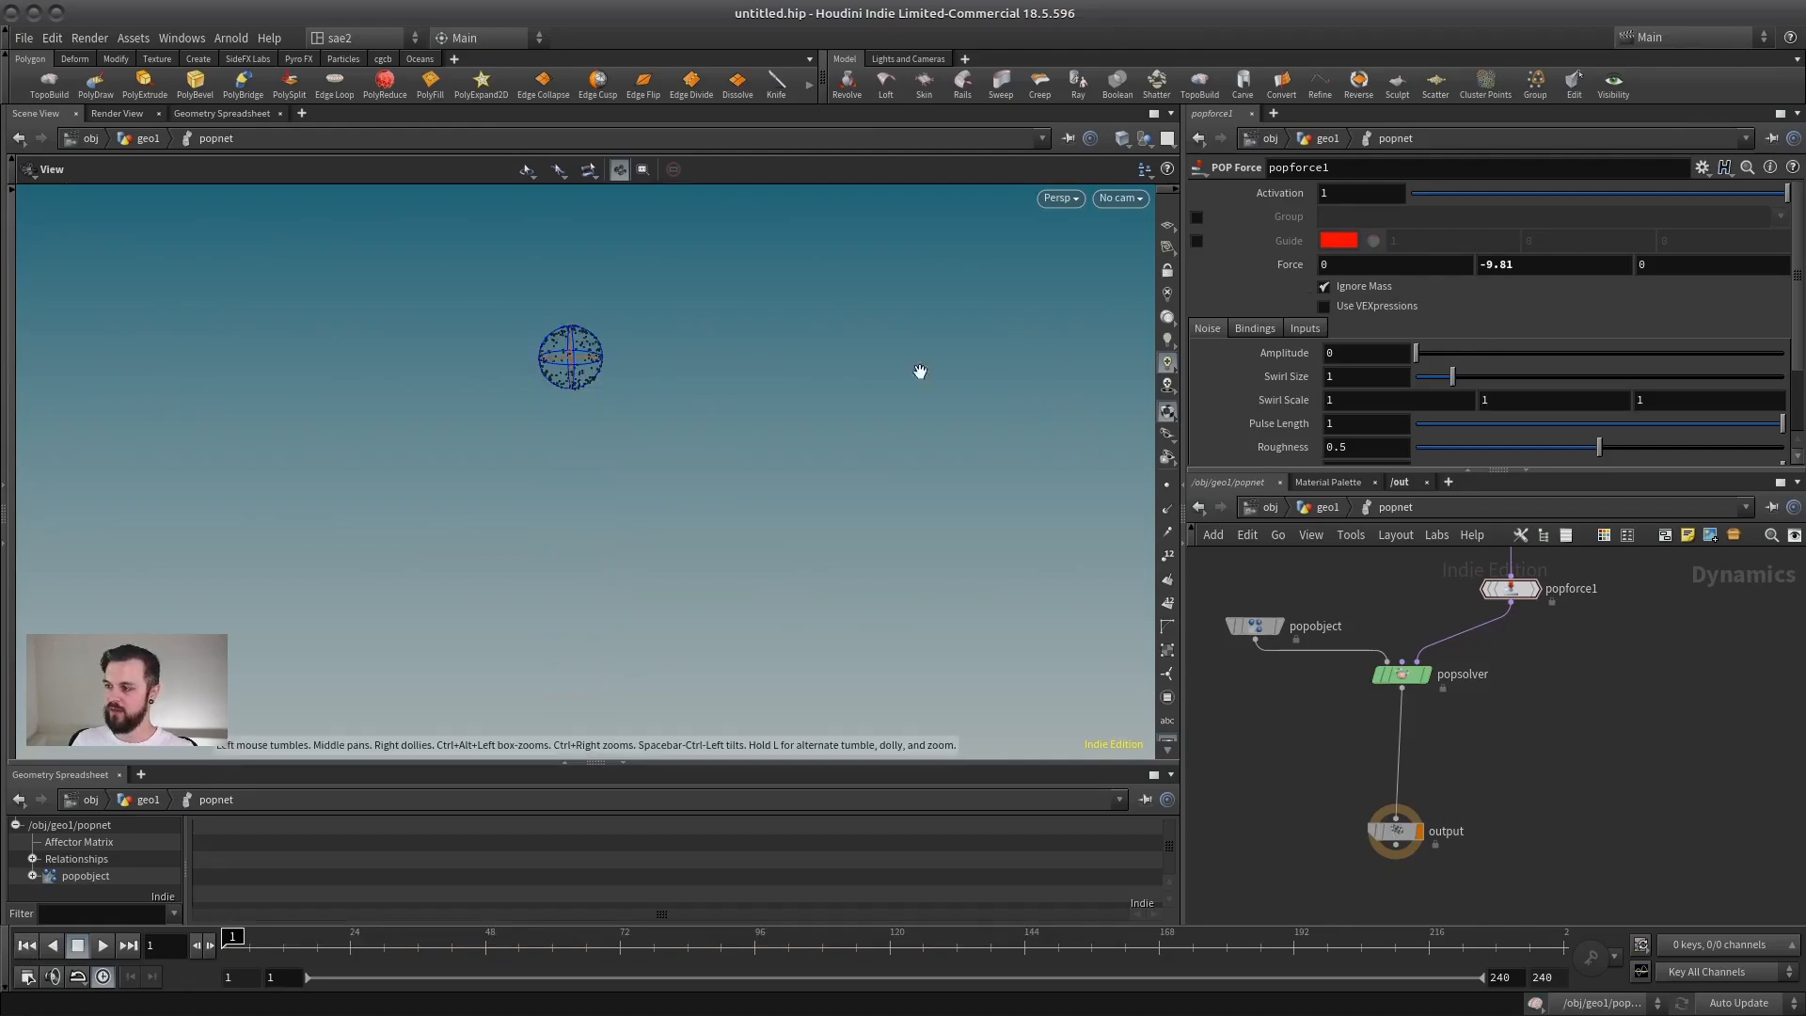
pyautogui.moveTo(1533, 265); pyautogui.dragTo(1249, 250)
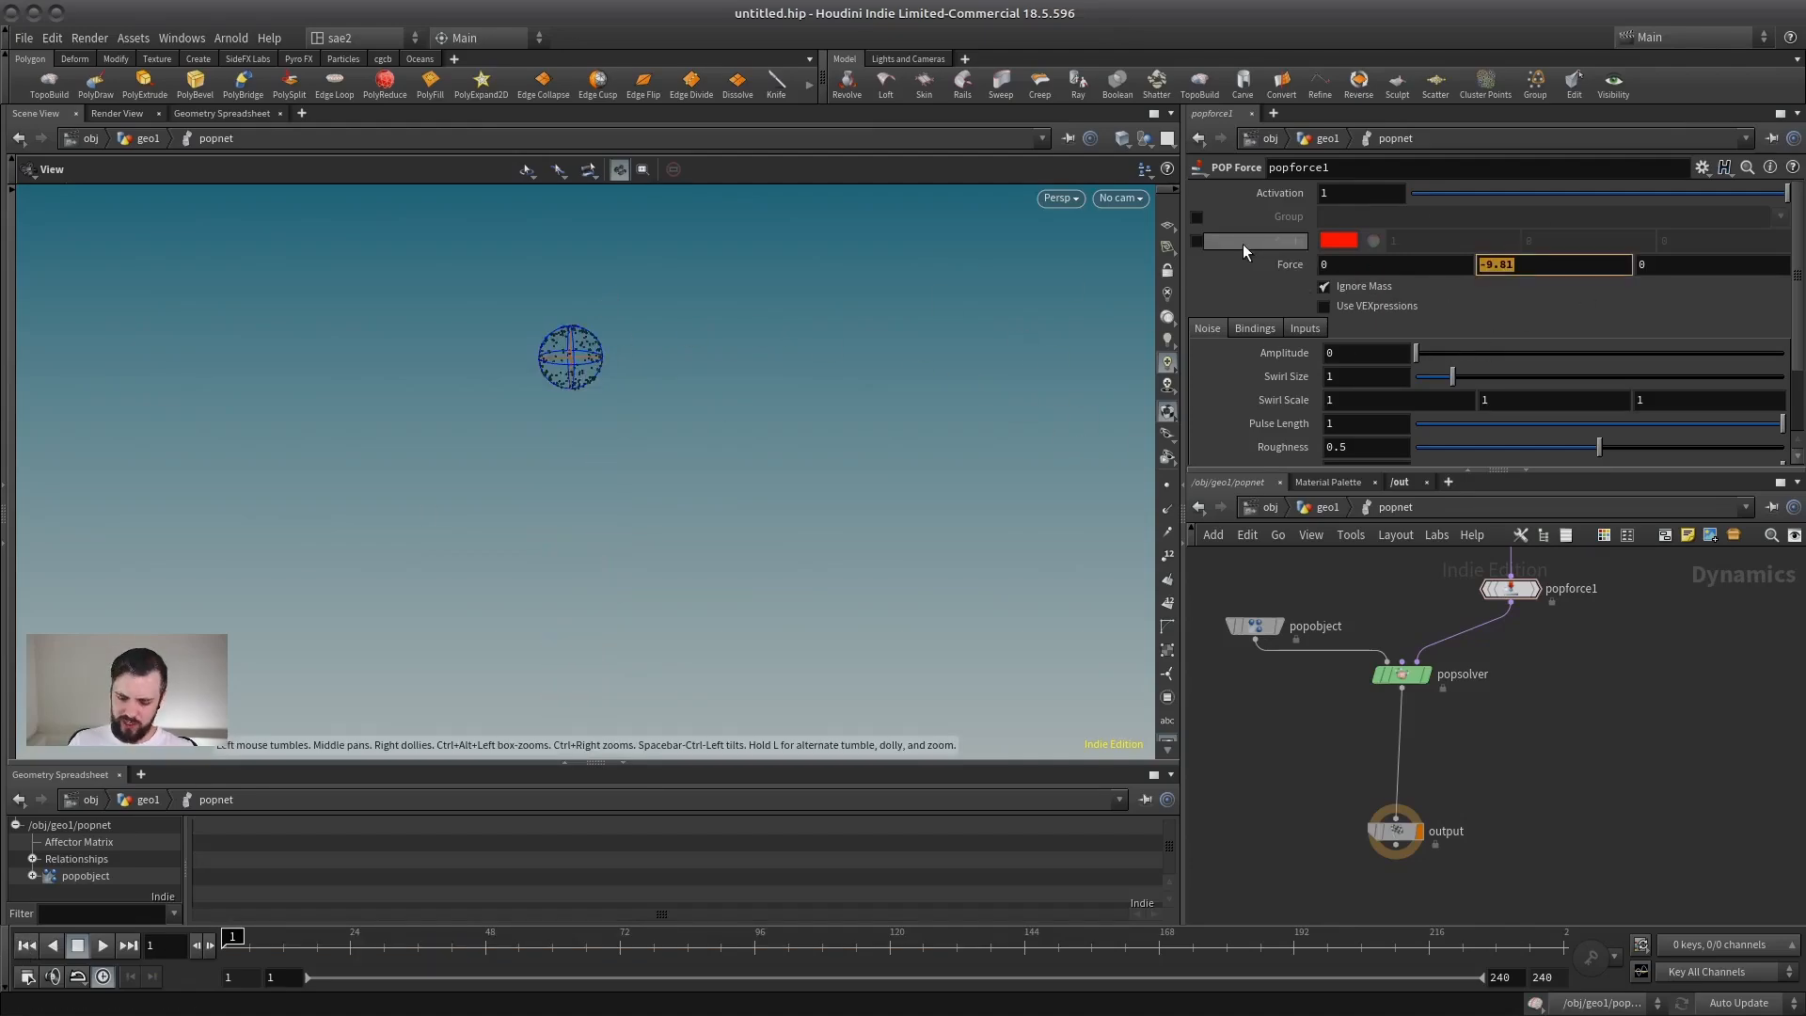
pyautogui.write('0')
pyautogui.press('Return')
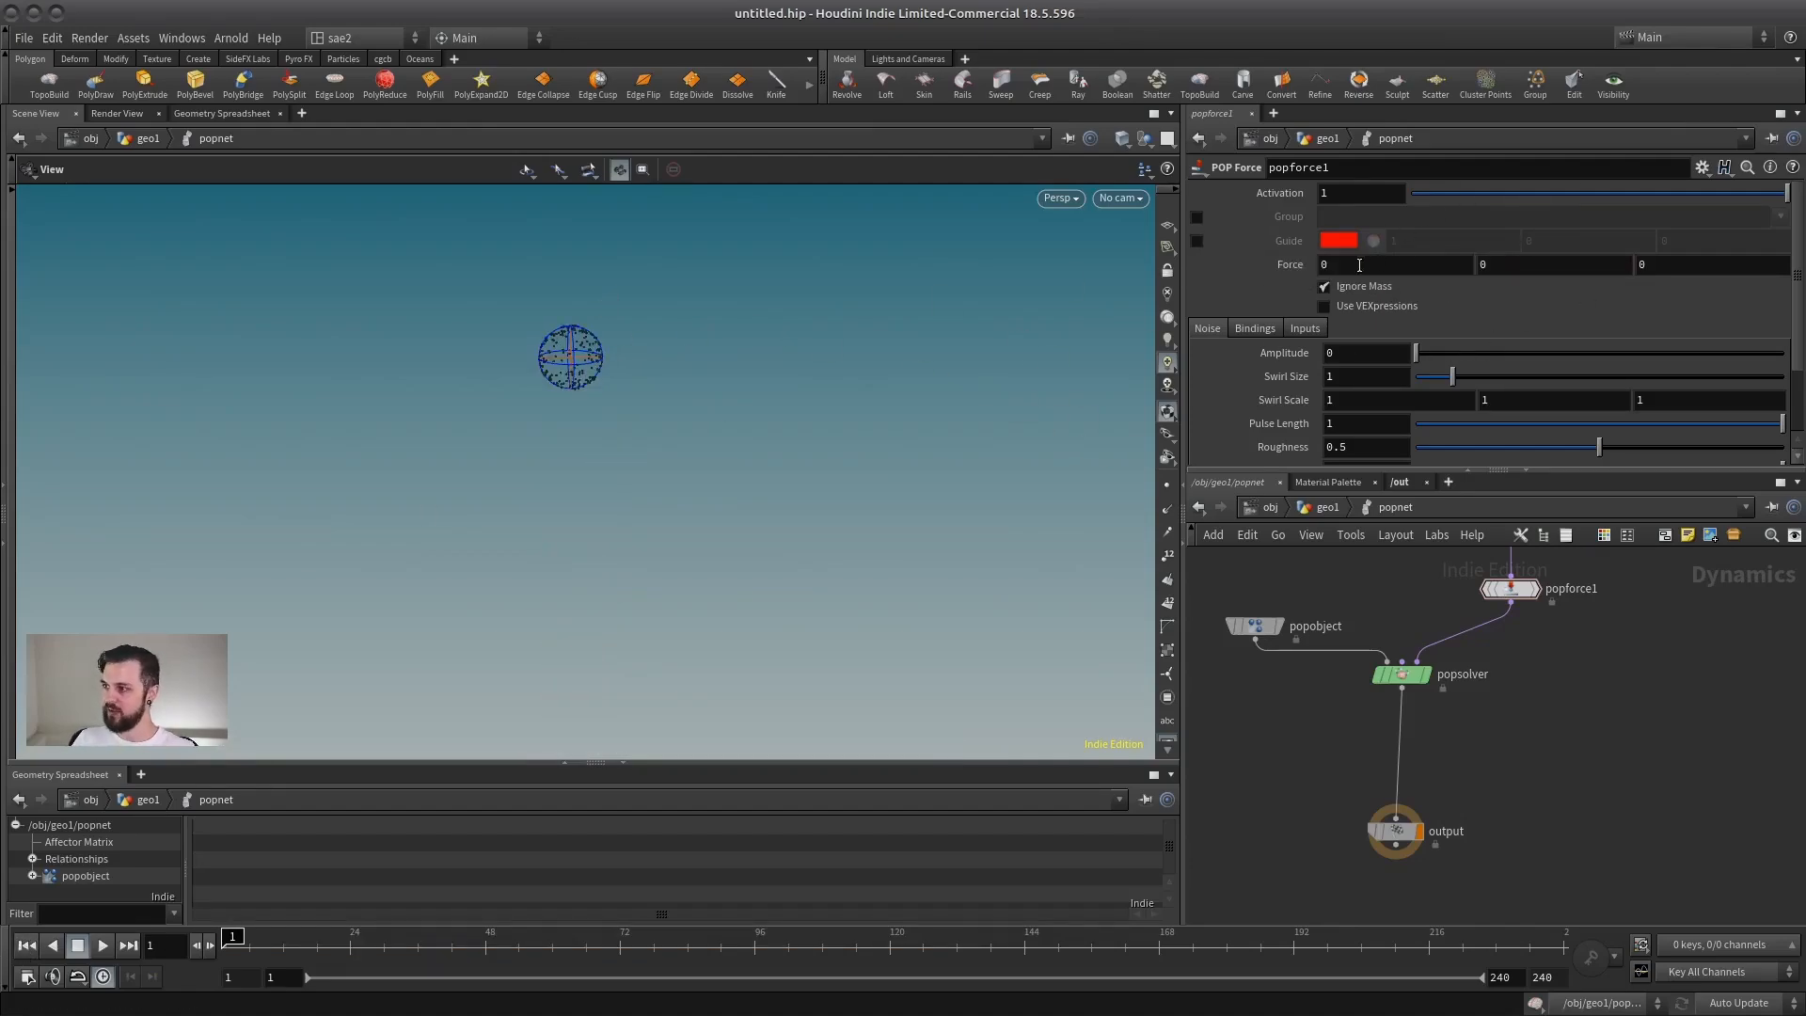
pyautogui.click(1348, 268)
pyautogui.write('3')
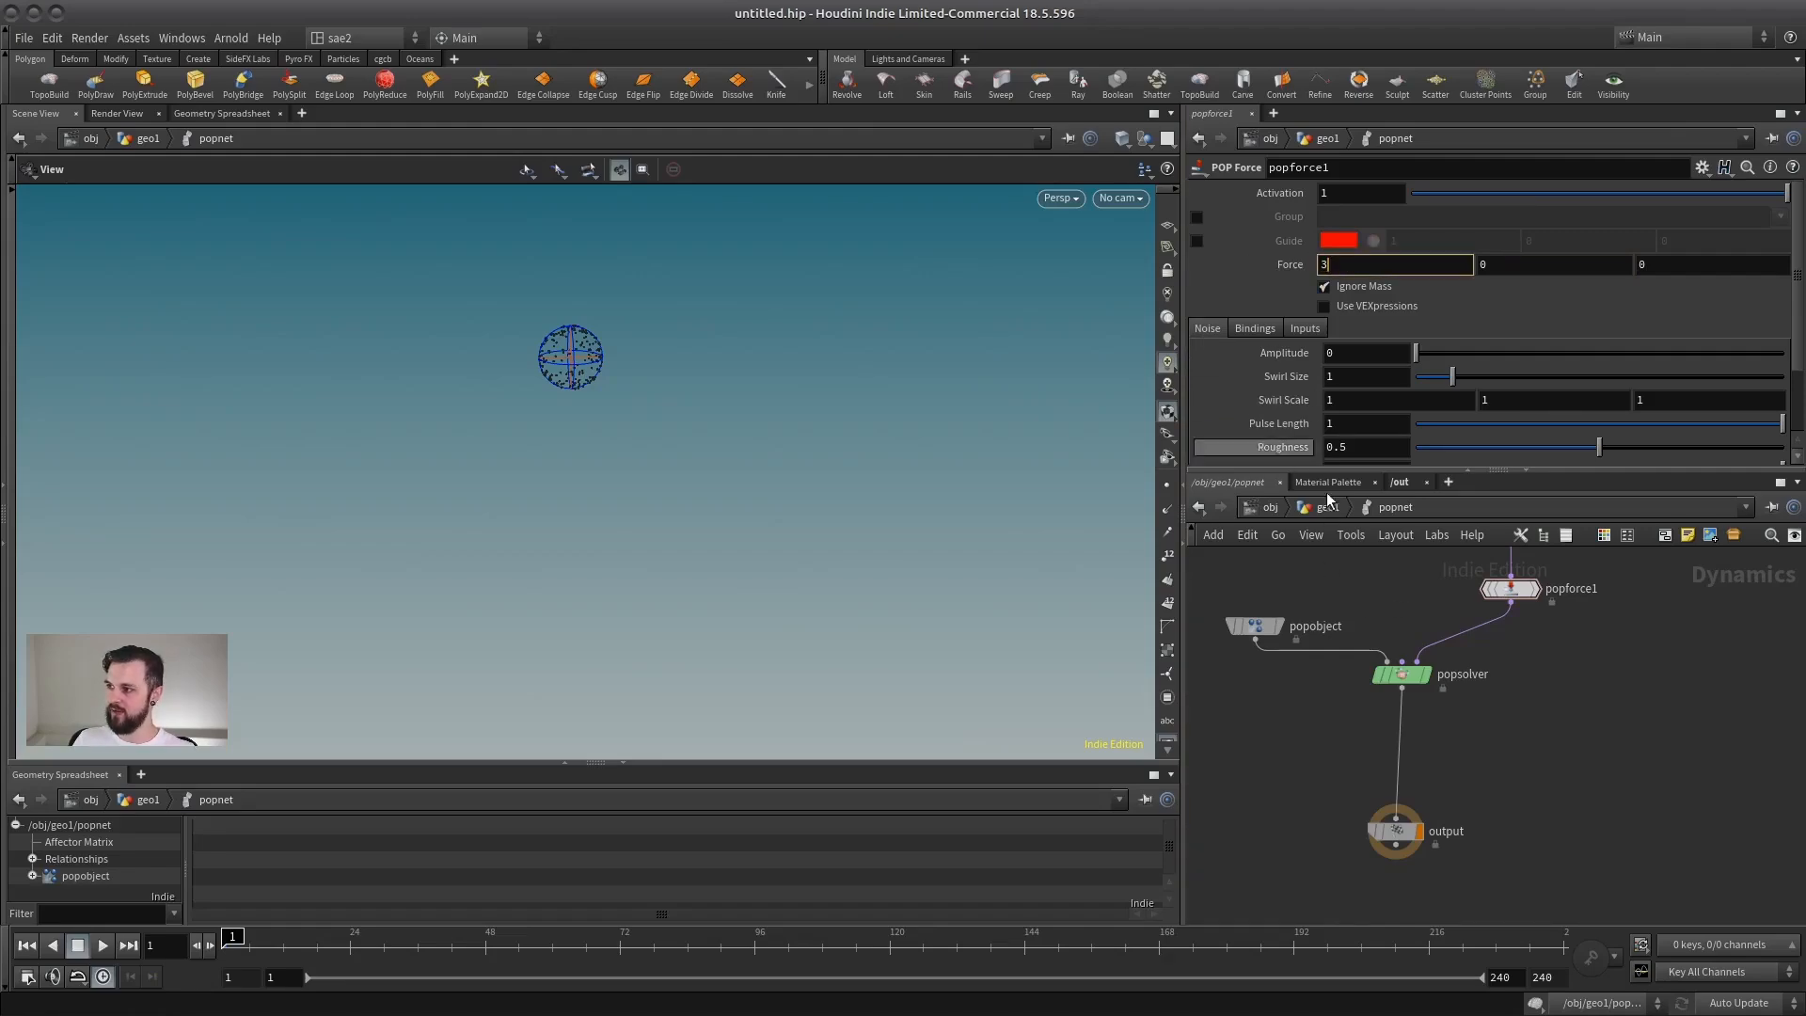
# Step: Play the simulation to examine how the X force alone moves the particles, then stop playback
pyautogui.moveTo(1349, 578); pyautogui.dragTo(1277, 680, button='middle')
pyautogui.moveTo(742, 476); pyautogui.dragTo(567, 508, button='middle')
pyautogui.click(103, 945)
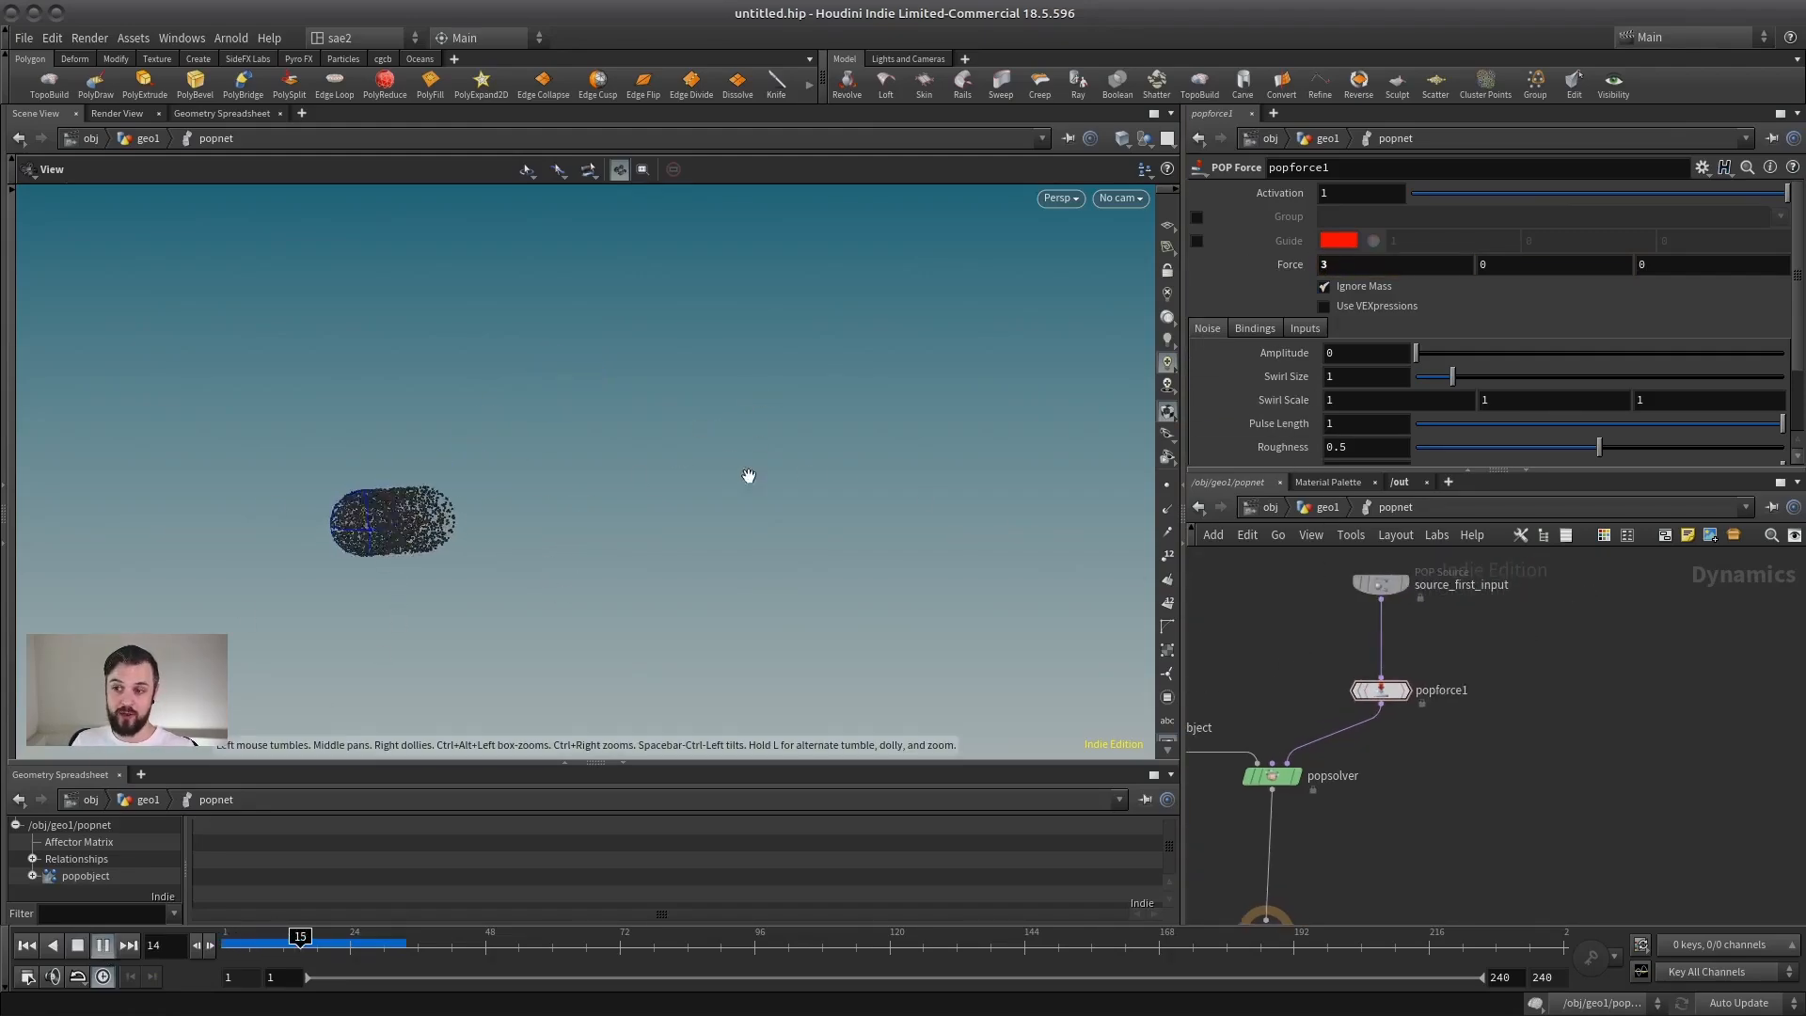
pyautogui.moveTo(561, 403)
pyautogui.mouseDown()
pyautogui.moveTo(596, 420)
pyautogui.moveTo(514, 409)
pyautogui.mouseUp()
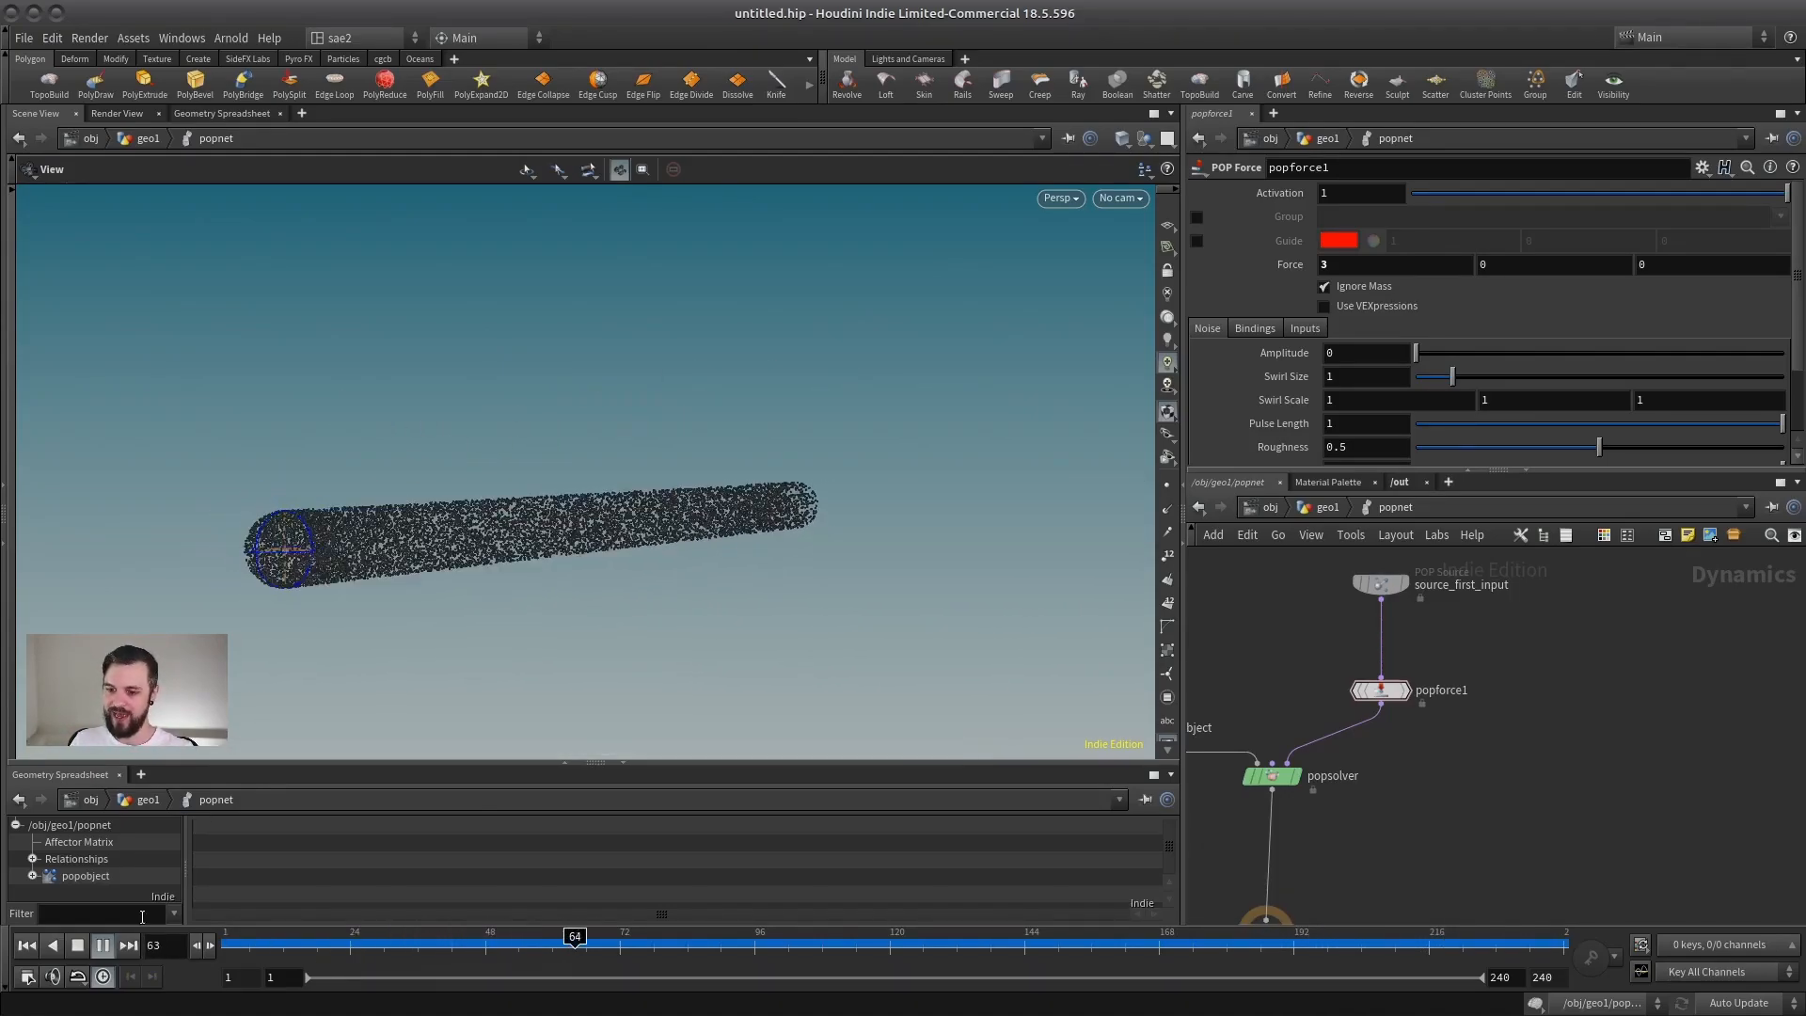
pyautogui.click(80, 945)
# Step: Shift the popforce1 node slightly aside in the network and set its noise Amplitude to 1
pyautogui.moveTo(1438, 655); pyautogui.dragTo(1544, 675, button='middle')
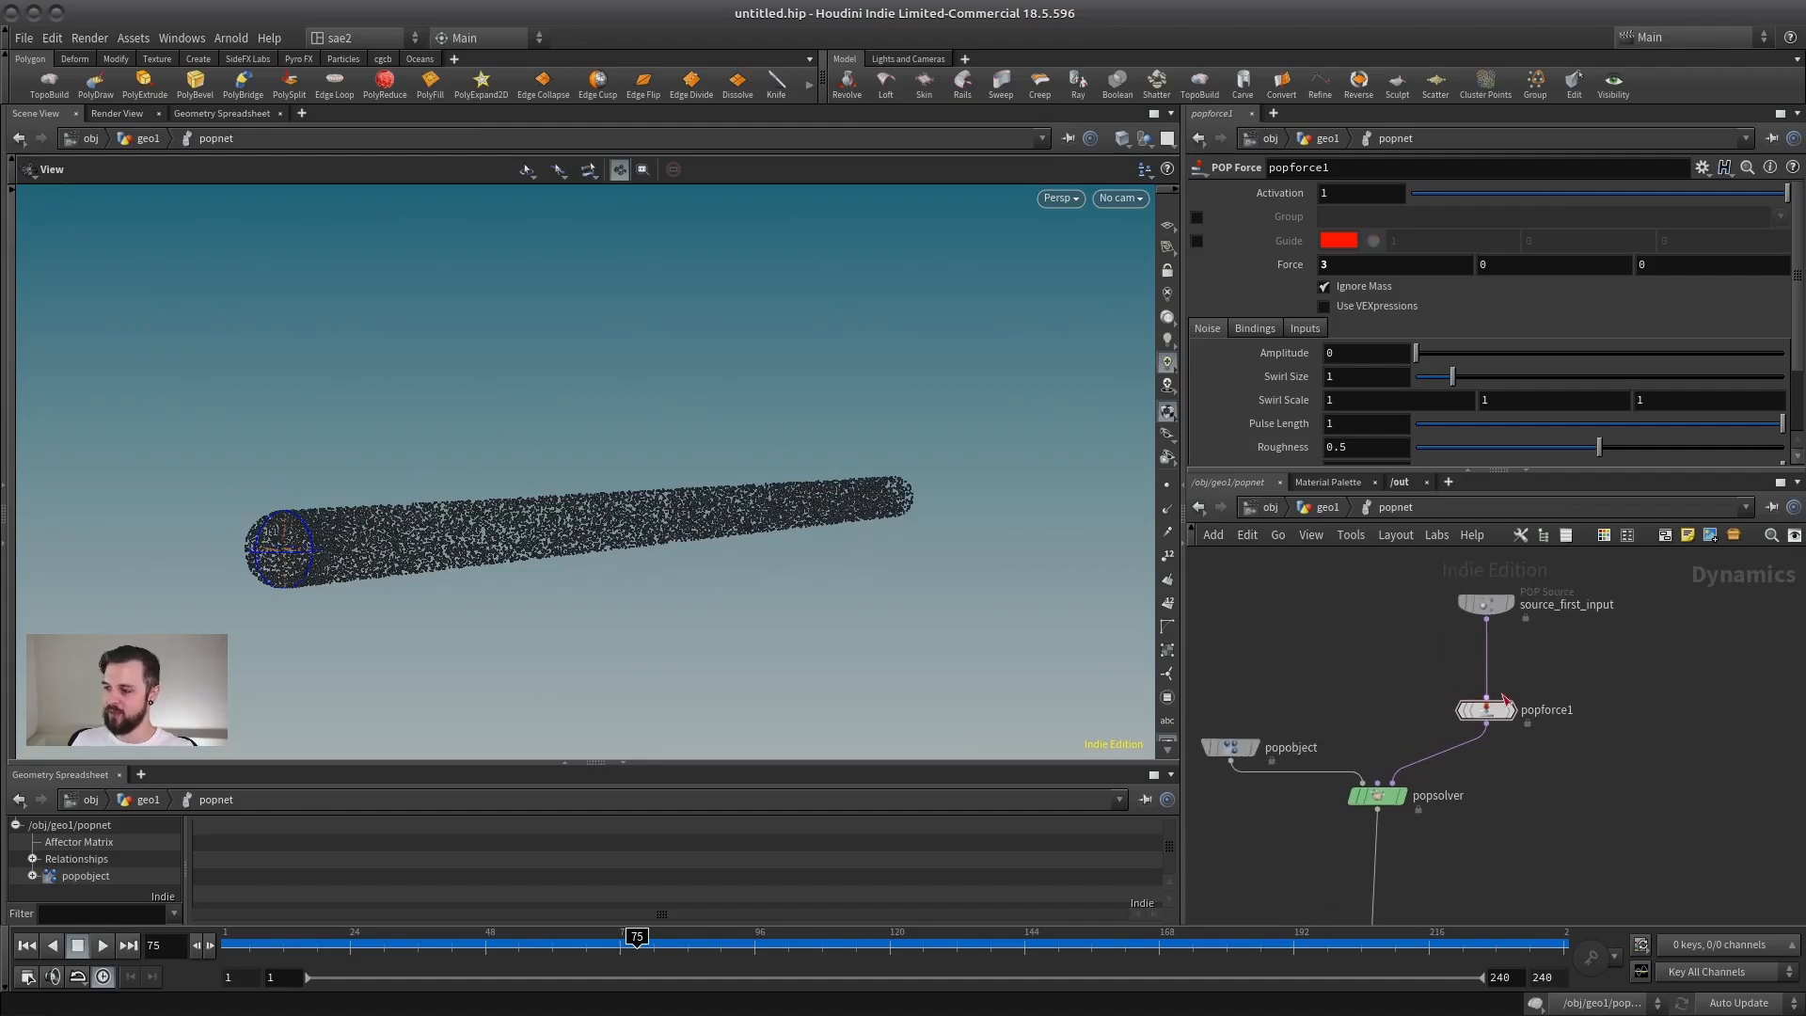
pyautogui.moveTo(1487, 711)
pyautogui.mouseDown()
pyautogui.moveTo(1549, 697)
pyautogui.moveTo(1518, 713)
pyautogui.mouseUp()
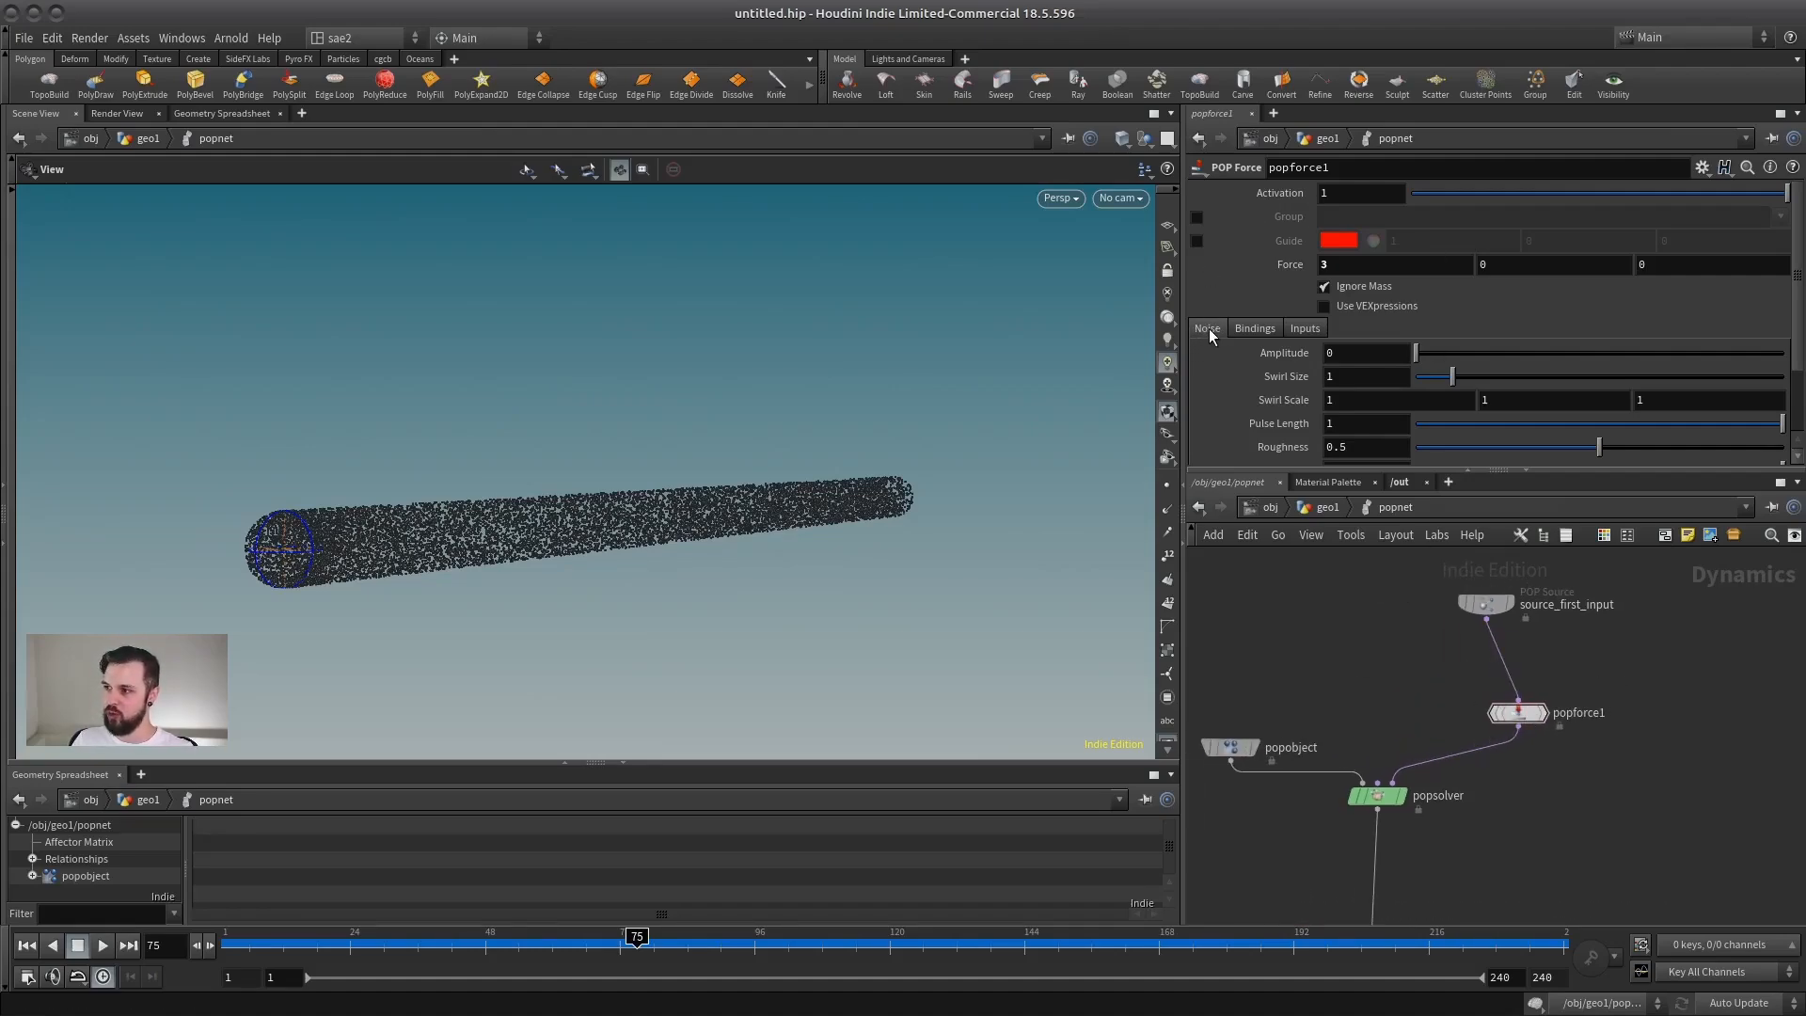
pyautogui.doubleClick(1334, 353)
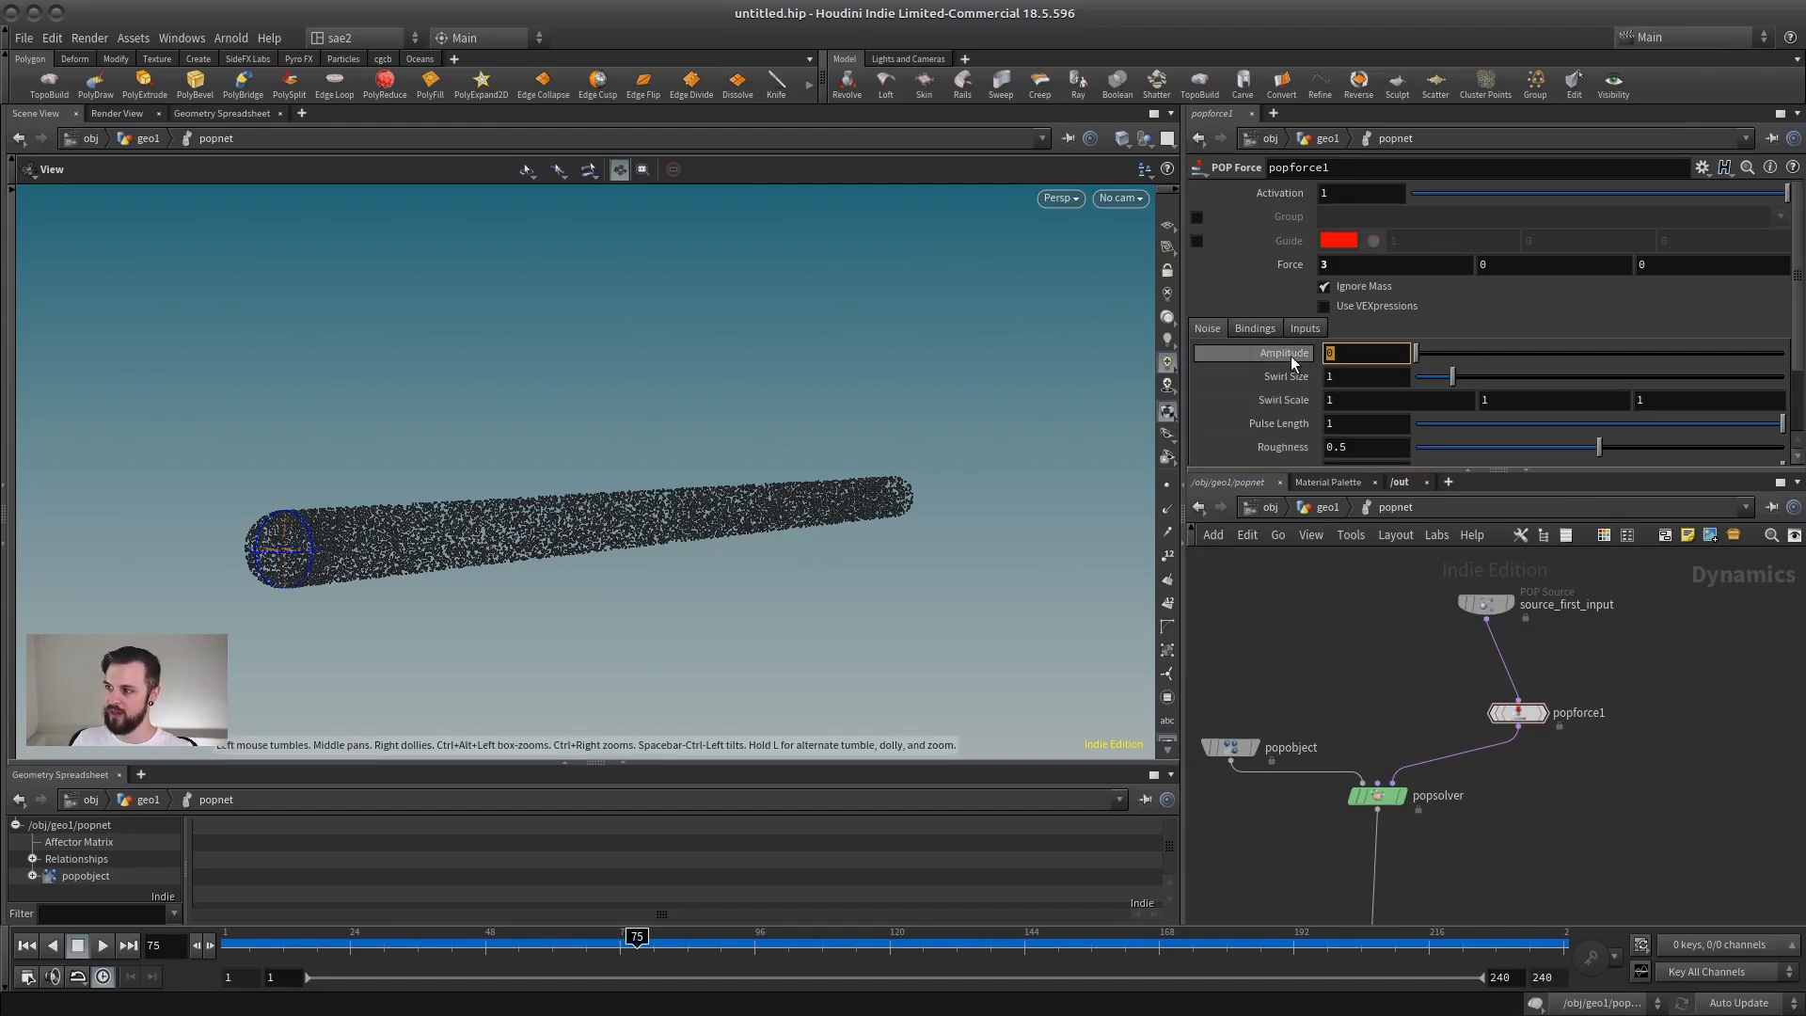
pyautogui.click(1336, 353)
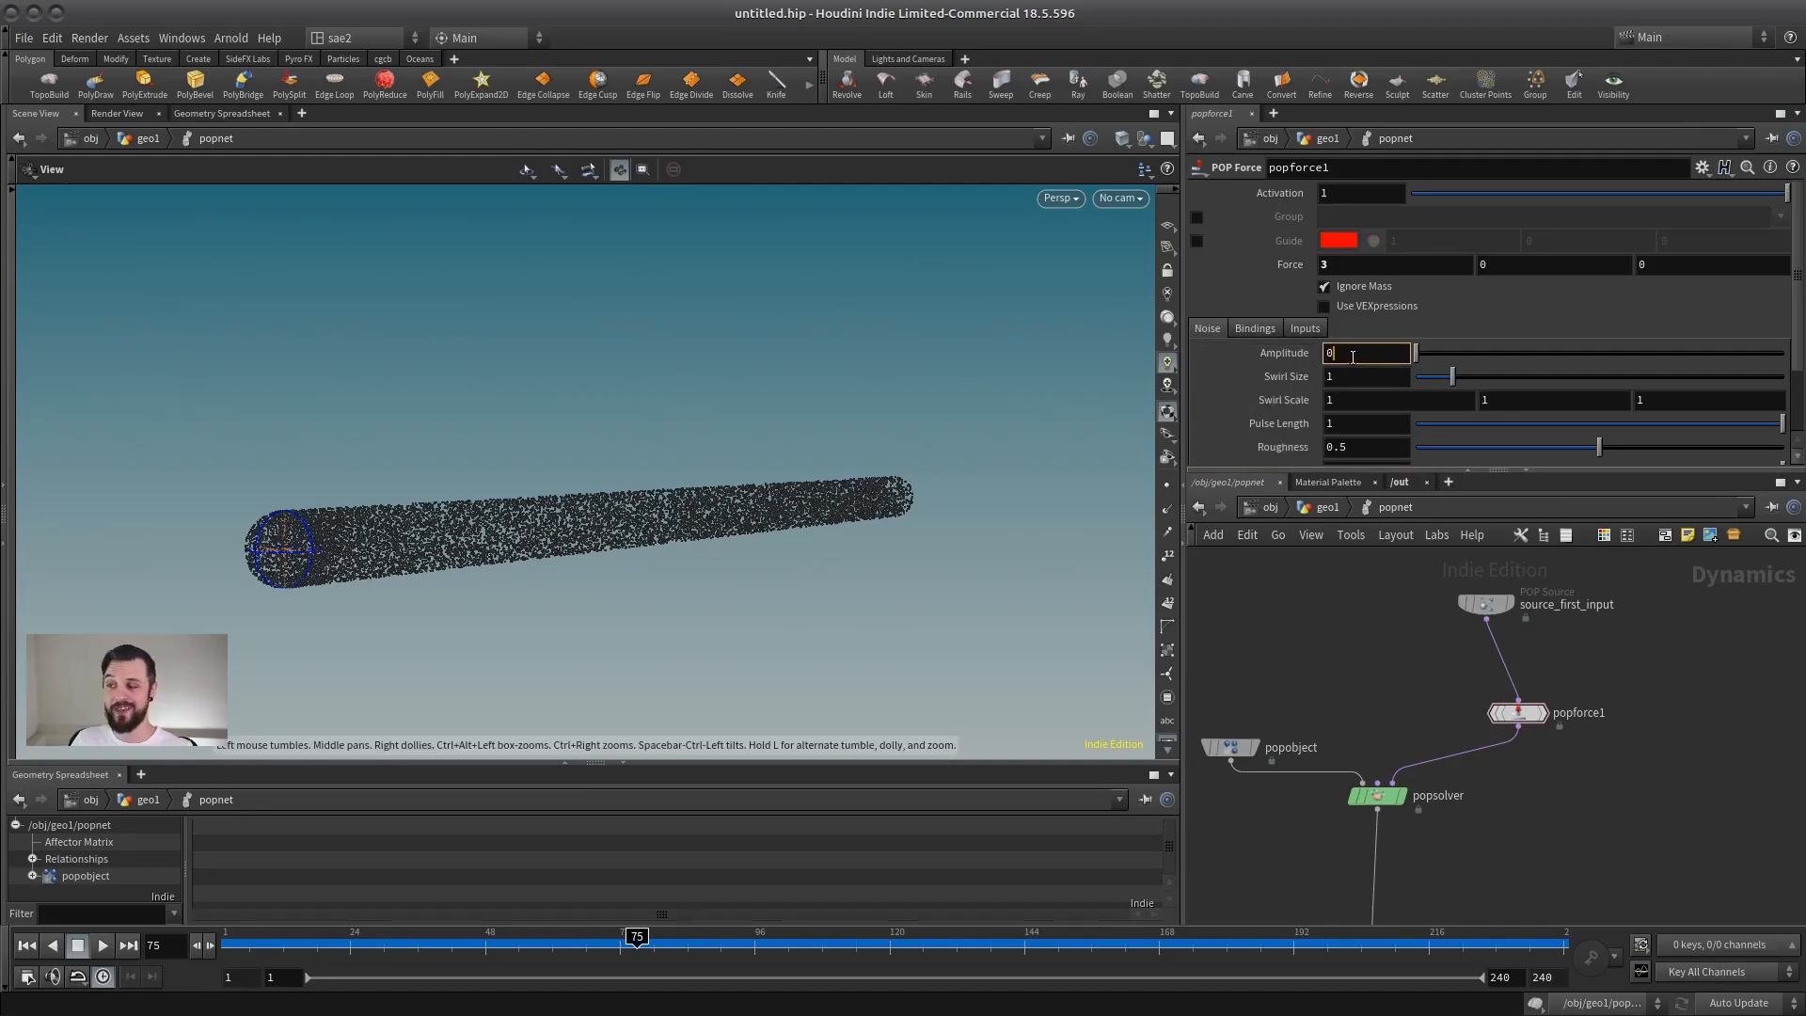
pyautogui.moveTo(1420, 352); pyautogui.dragTo(1456, 353)
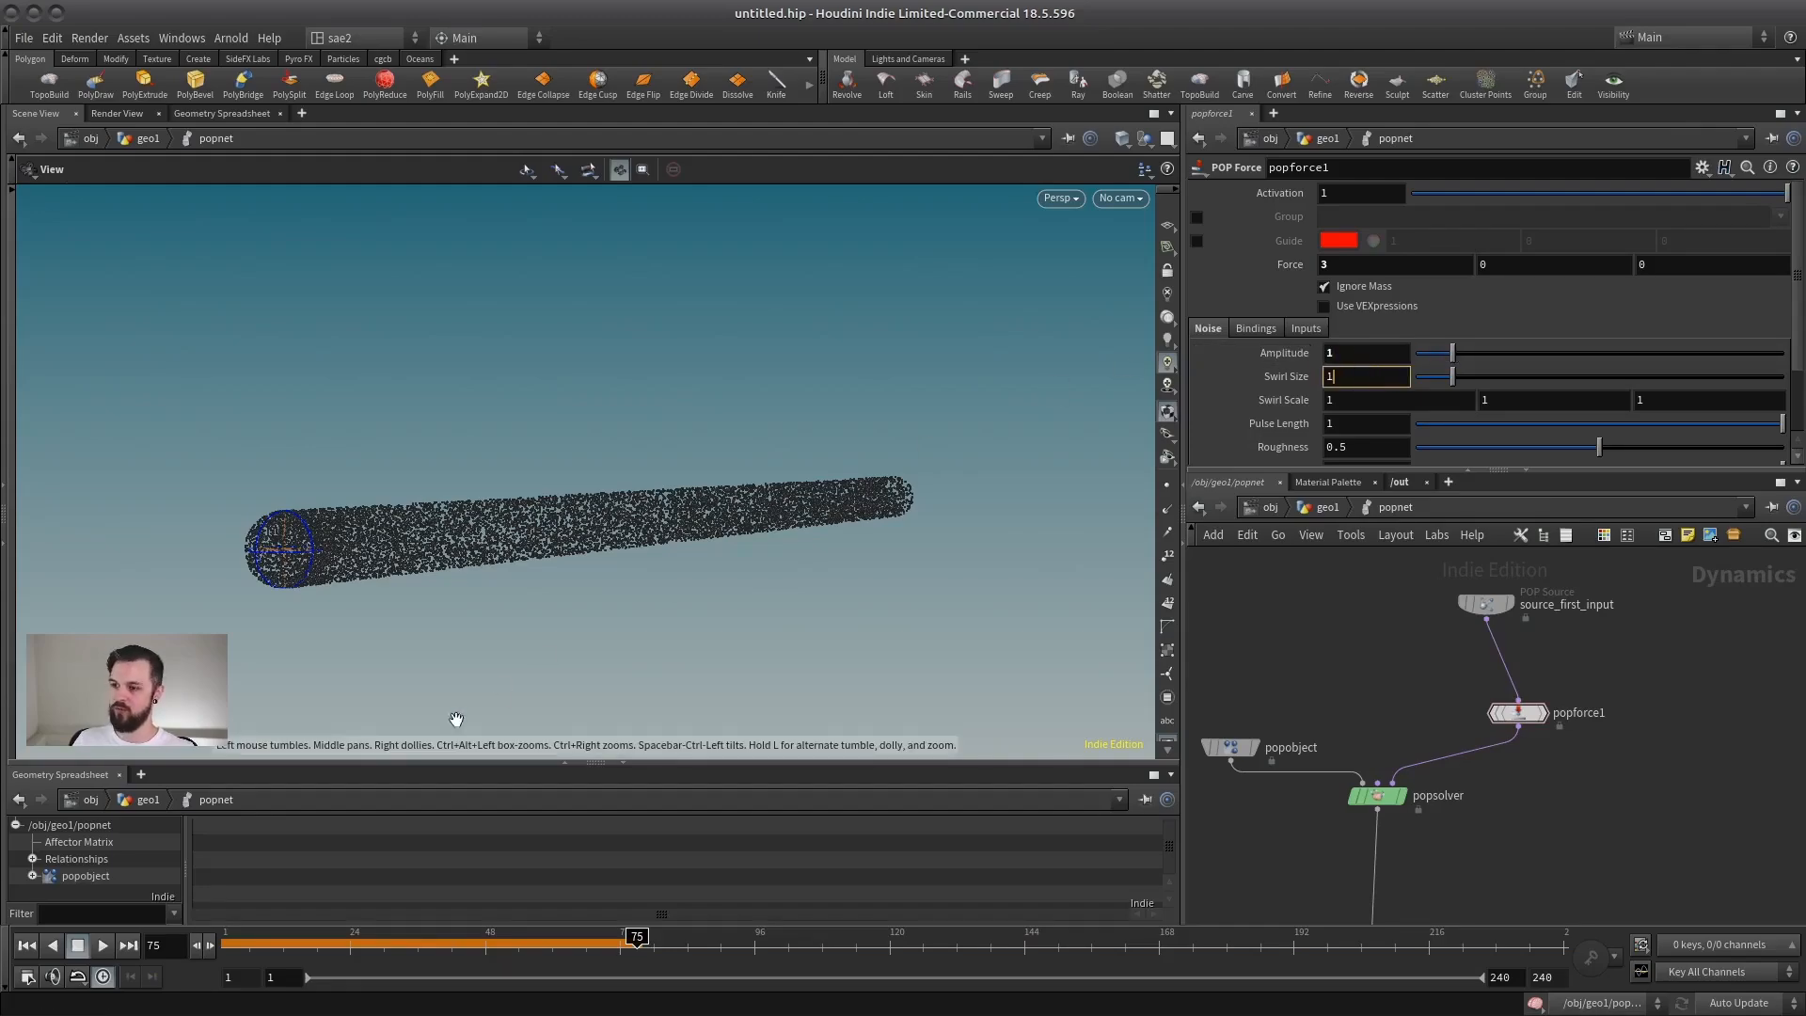
# Step: Play the simulation from frame 1 to examine how noise disturbs the particle stream up close and from afar, then stop
pyautogui.click(26, 945)
pyautogui.click(103, 945)
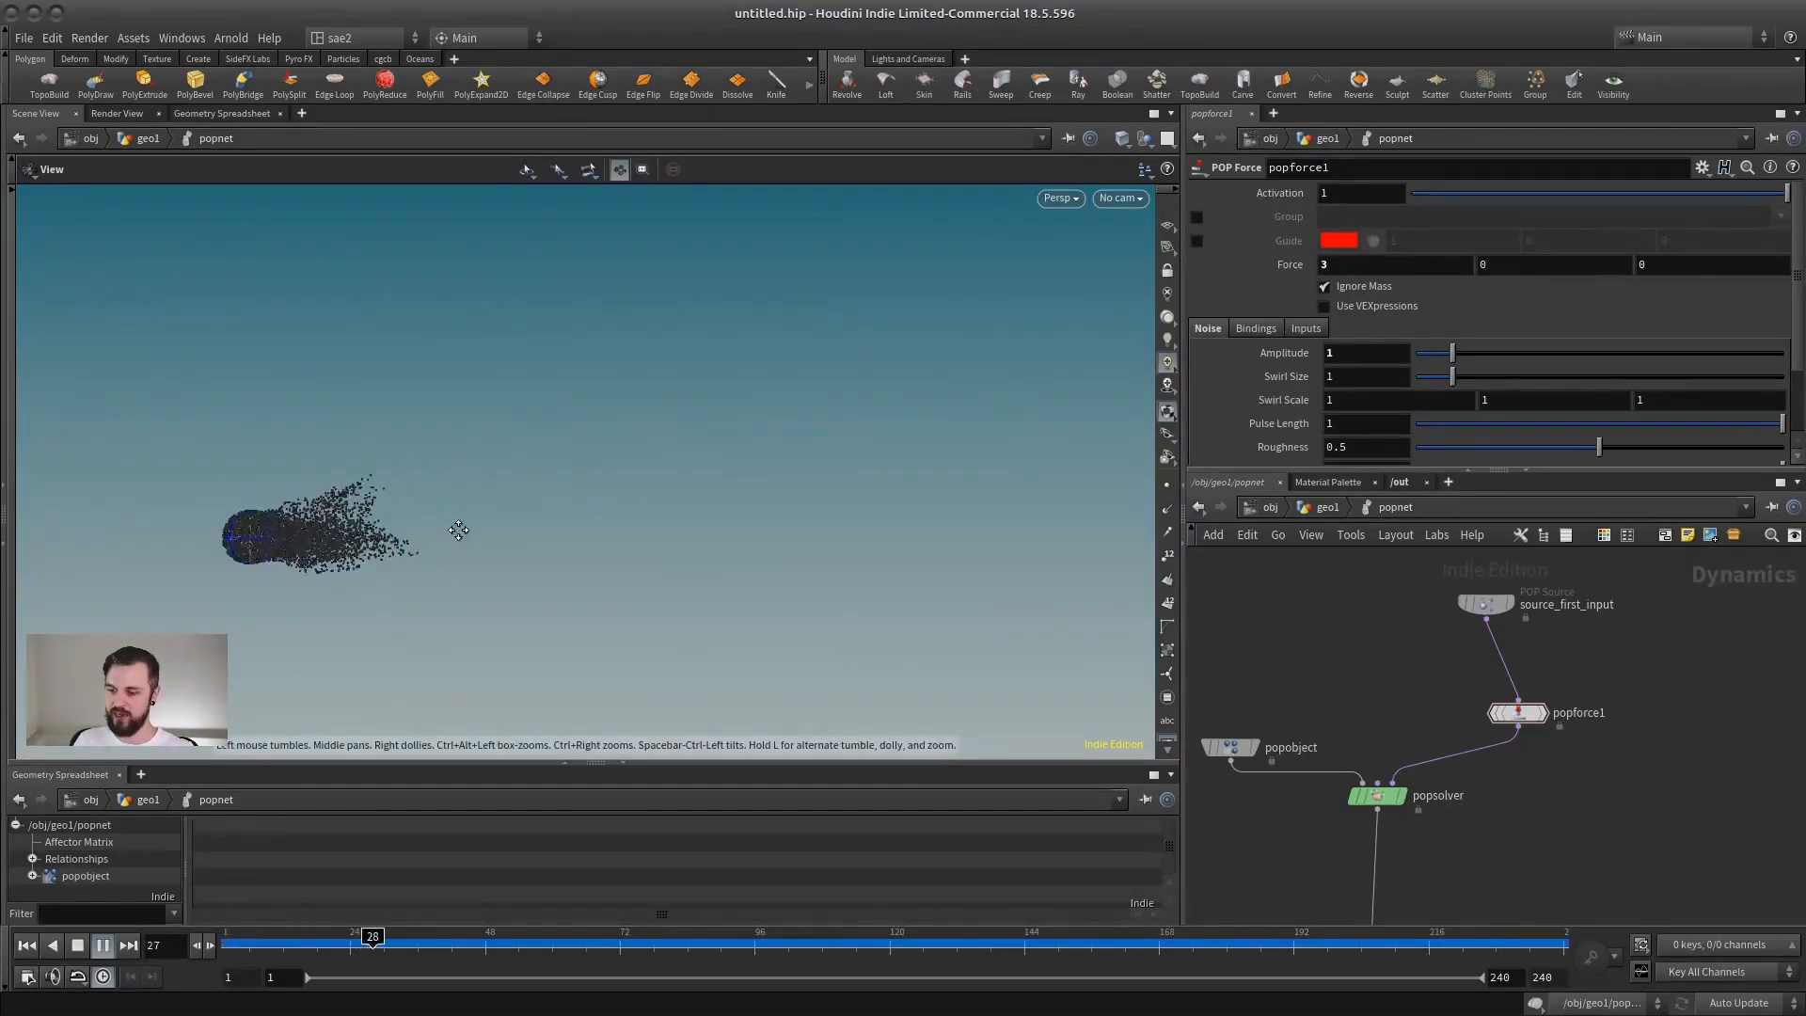
pyautogui.moveTo(451, 550); pyautogui.dragTo(495, 520)
pyautogui.scroll(3, 508, 524)
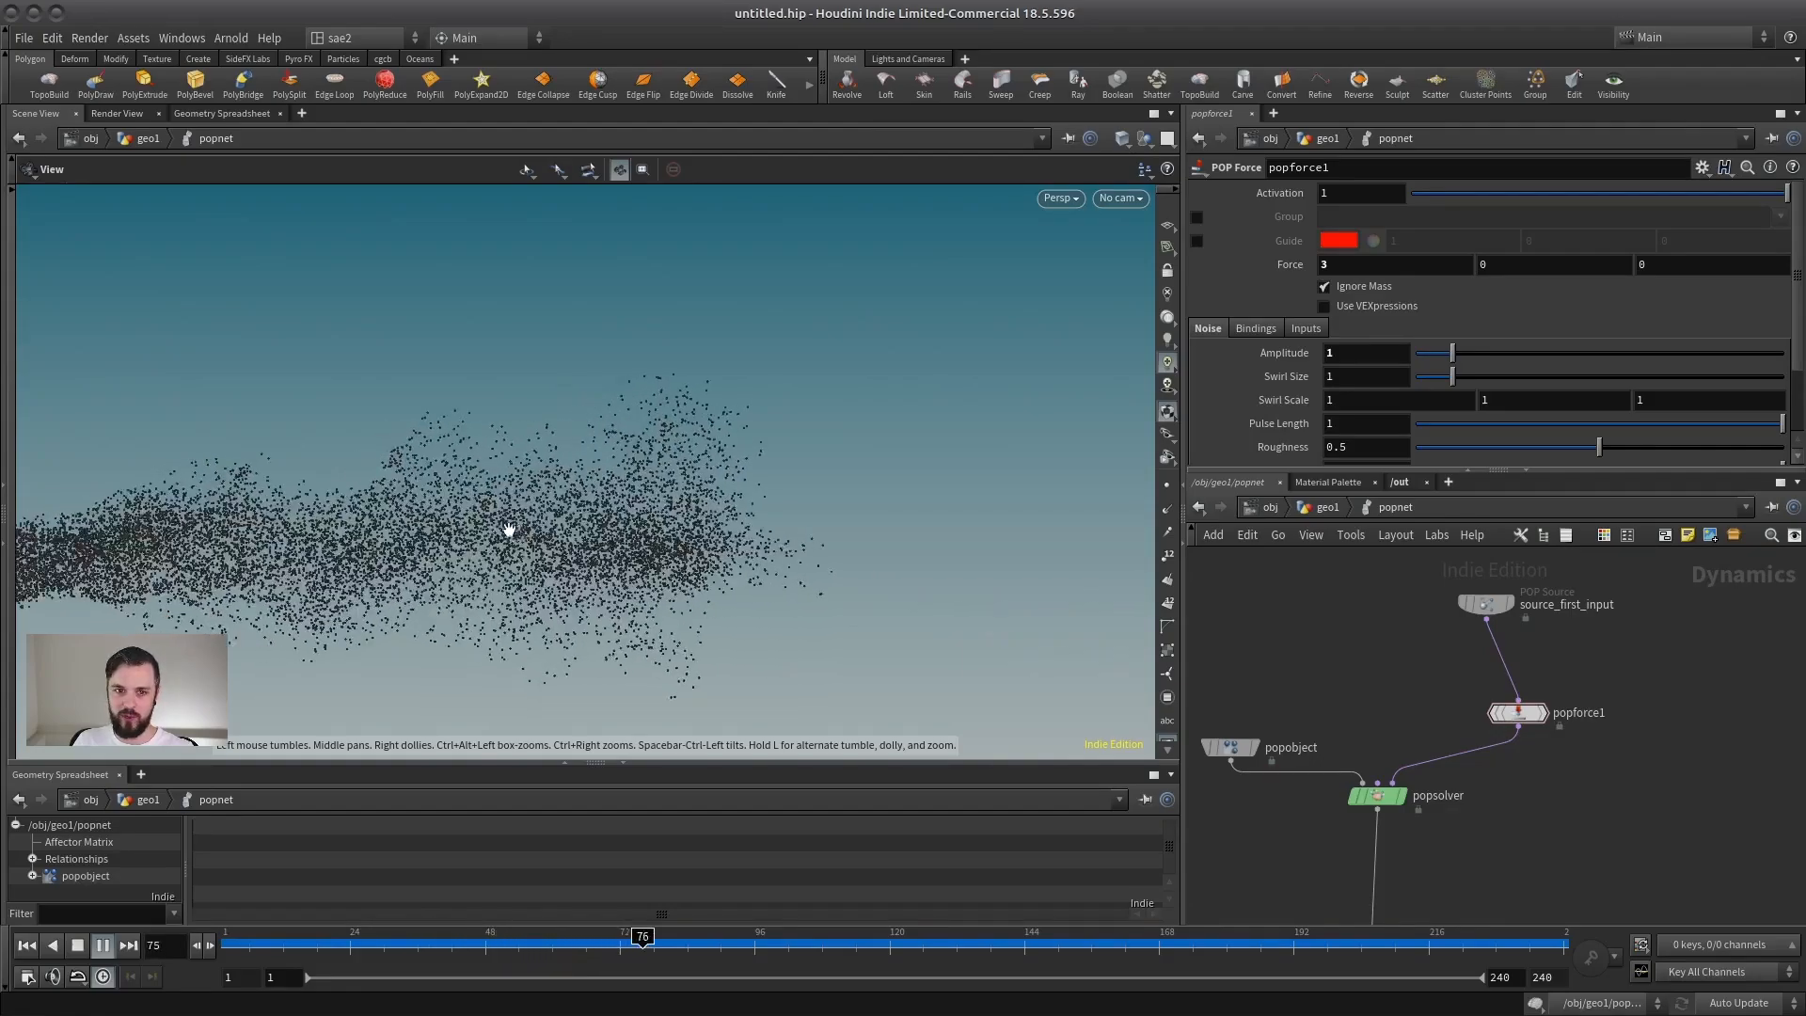
pyautogui.scroll(-3, 546, 517)
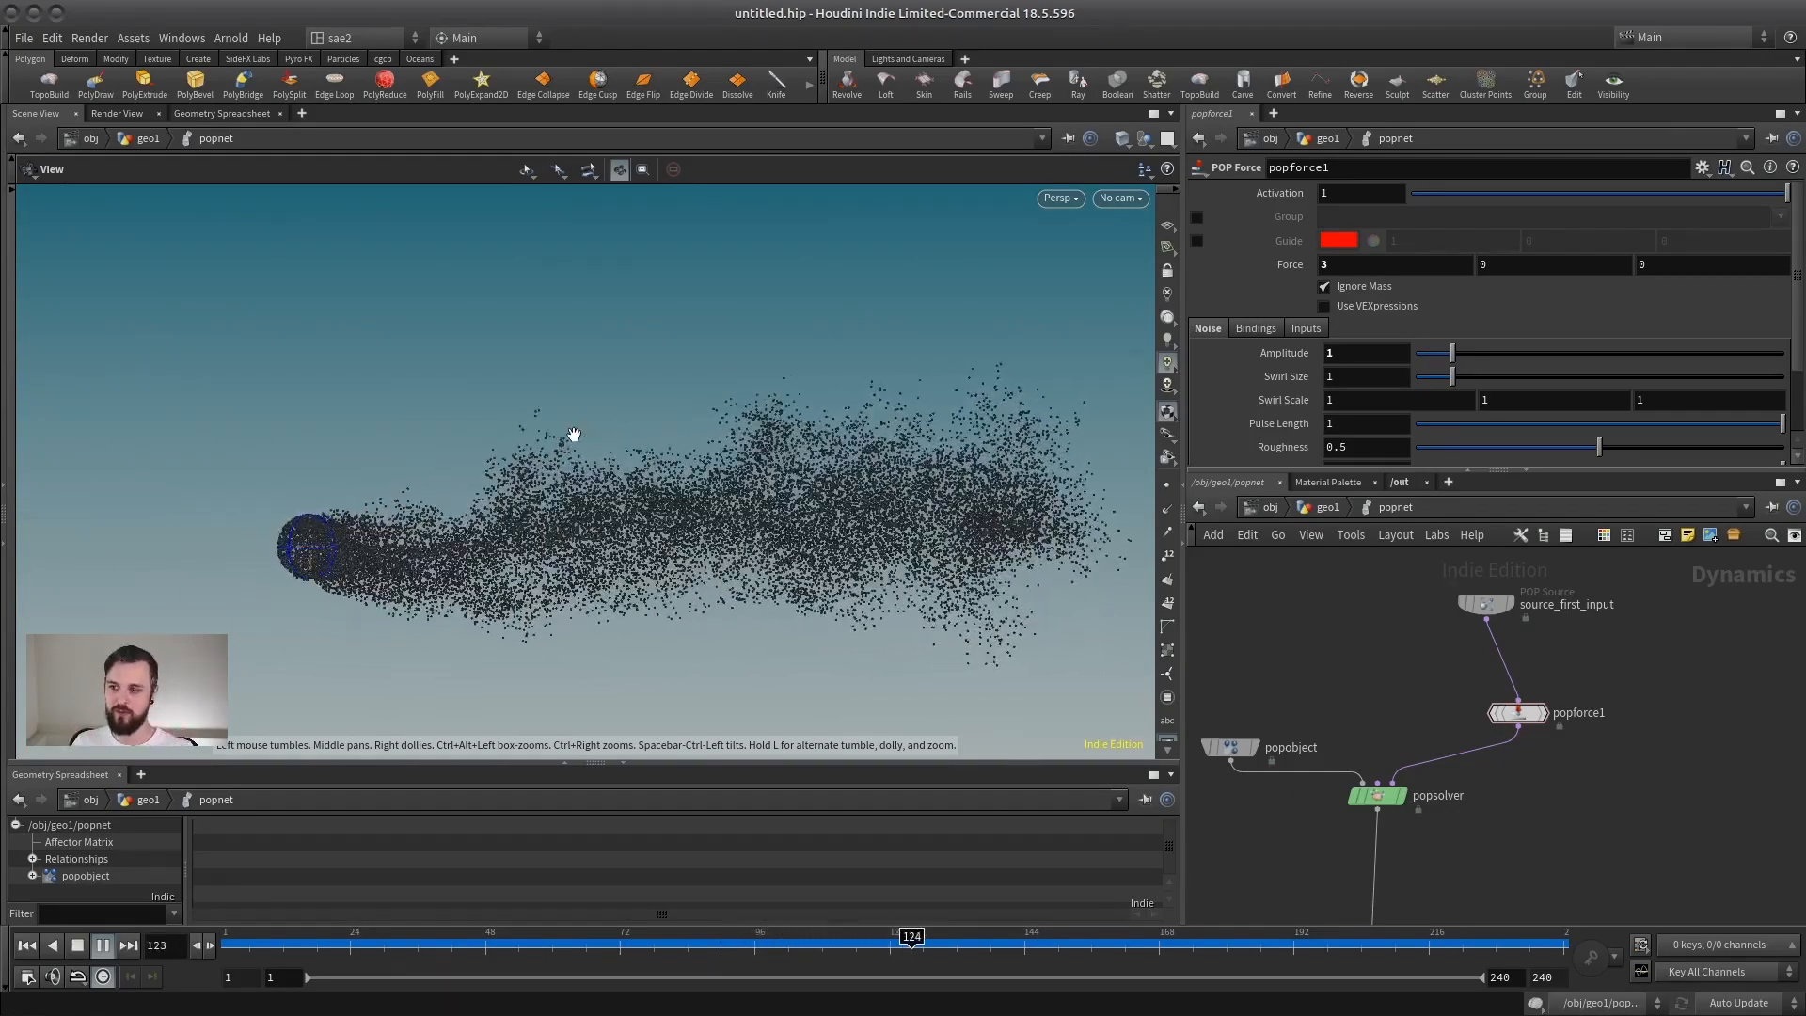
pyautogui.click(78, 946)
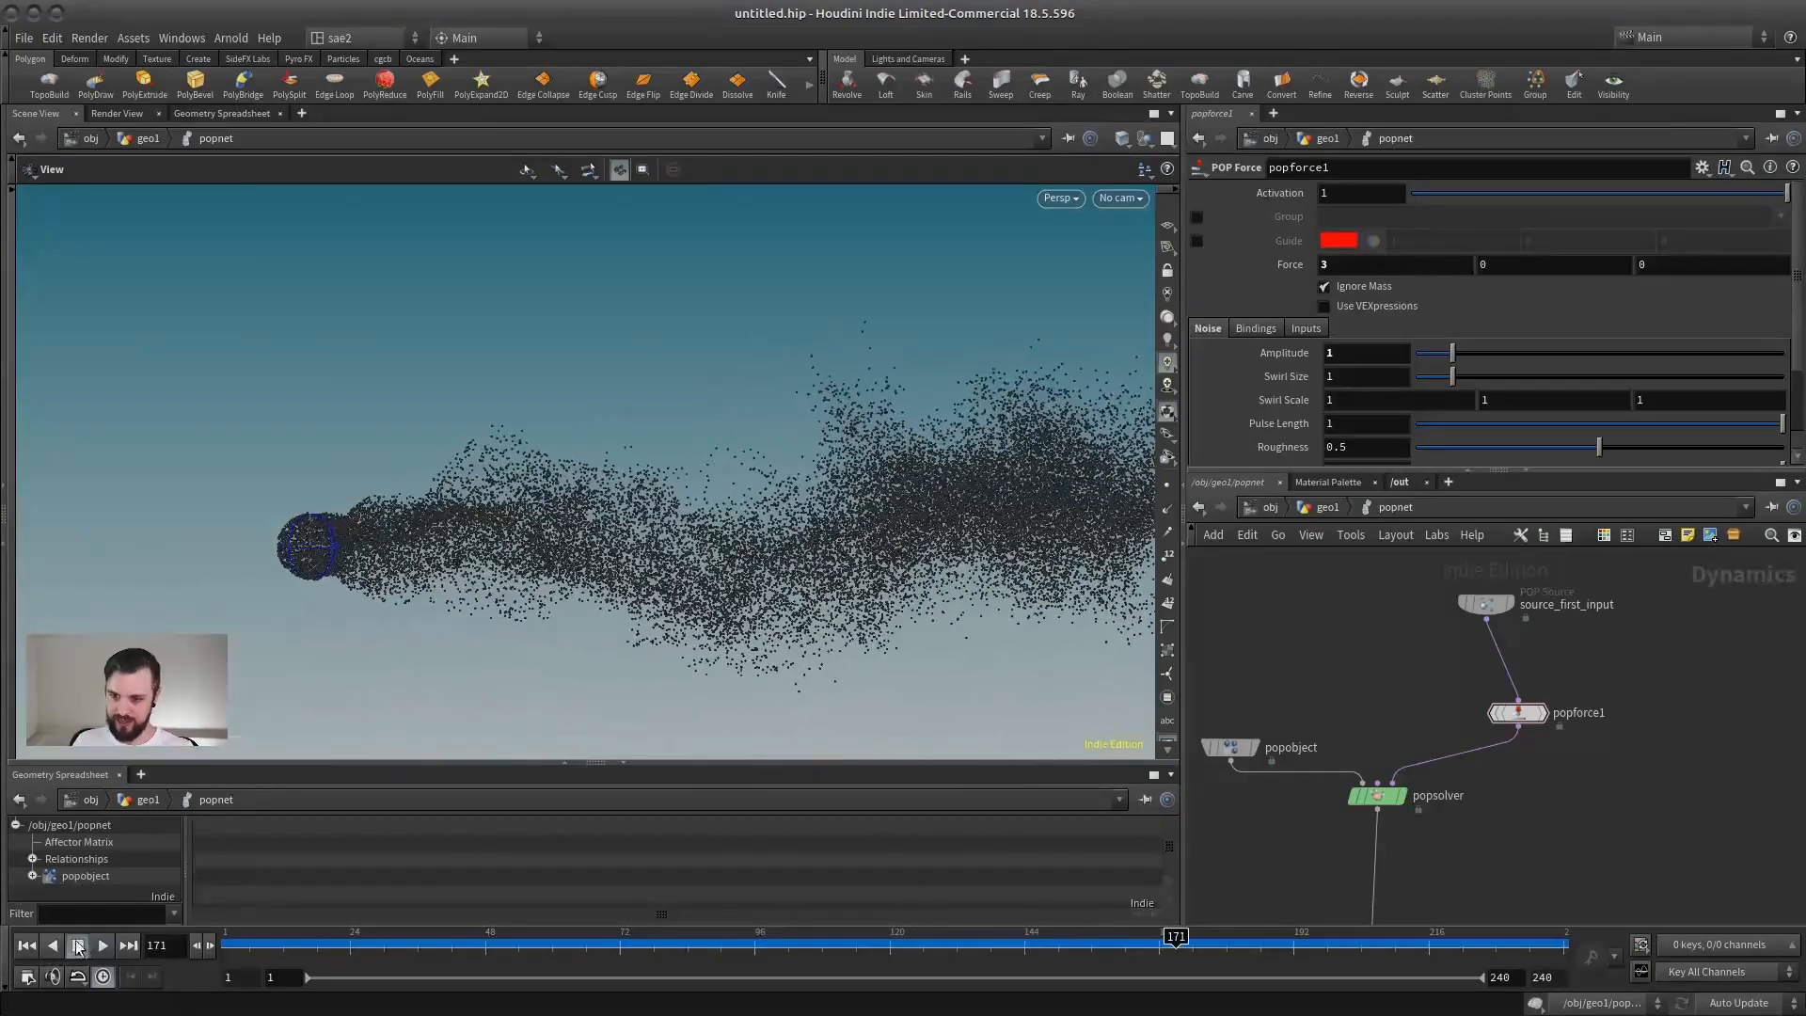
# Step: Return to frame 1, set popforce1's X Force to 0 and play the simulation with only the noise acting
pyautogui.click(27, 945)
pyautogui.click(1393, 264)
pyautogui.write('0')
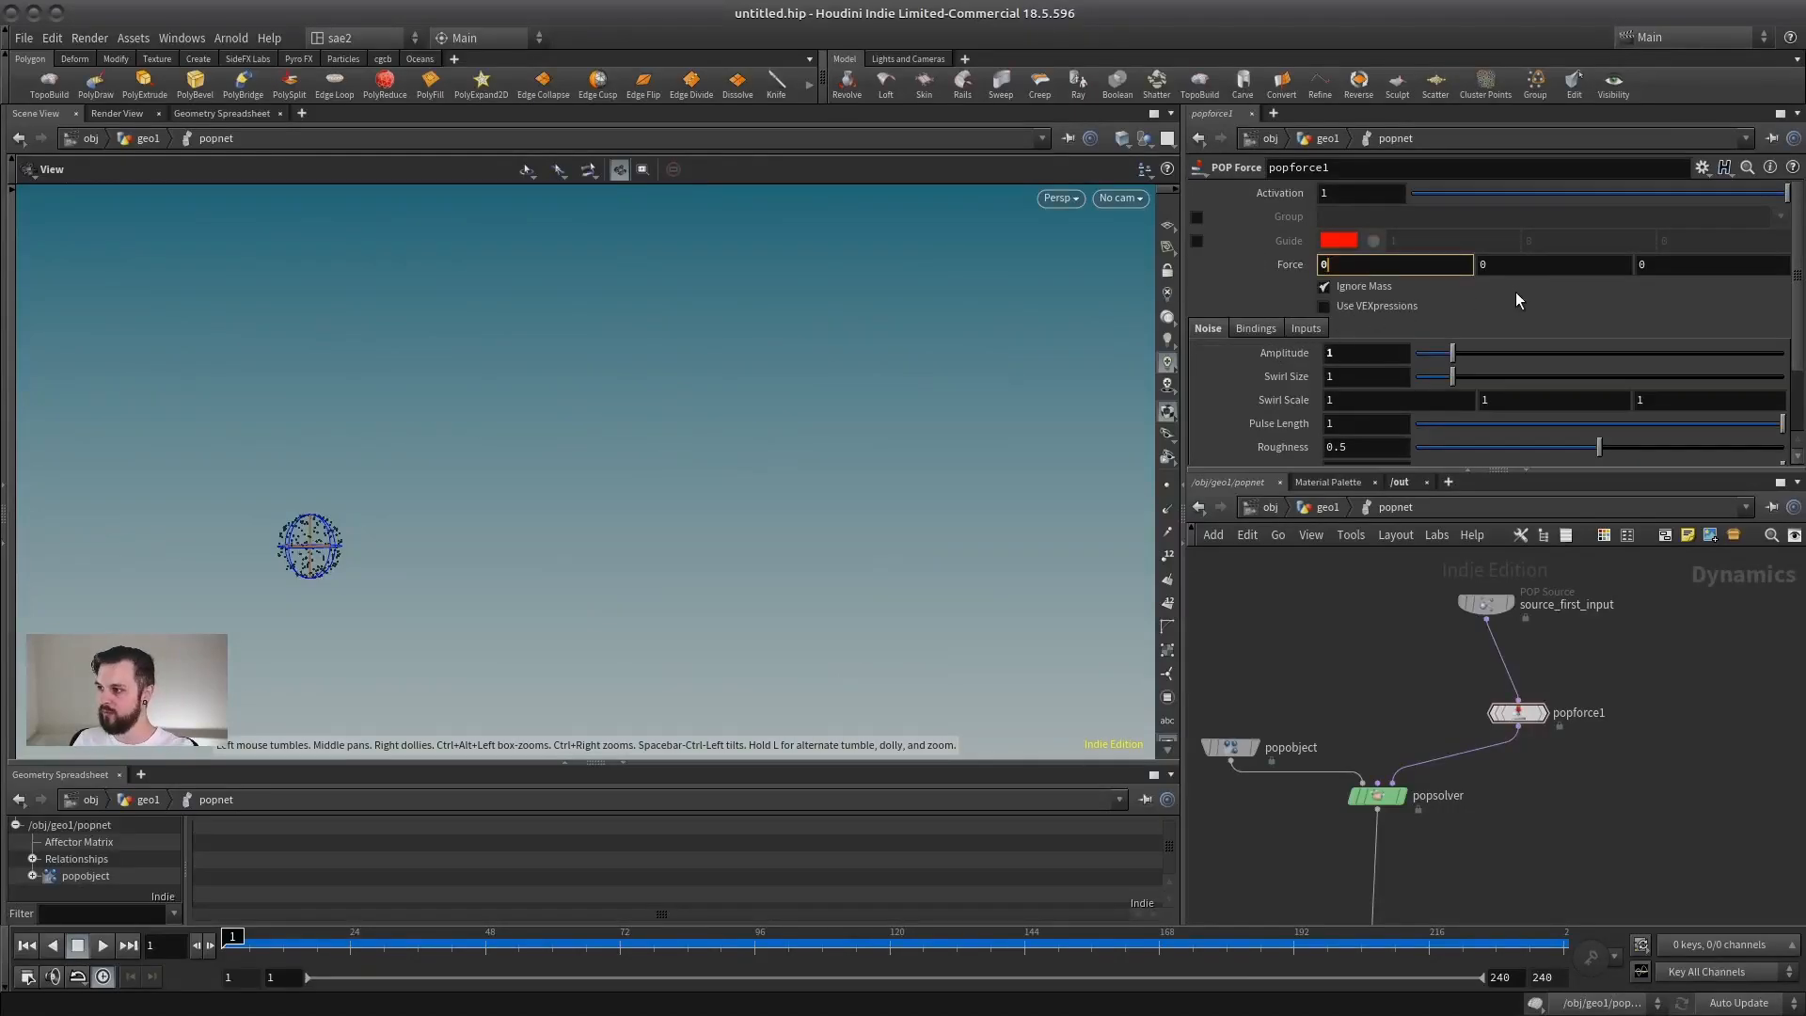
pyautogui.press('Return')
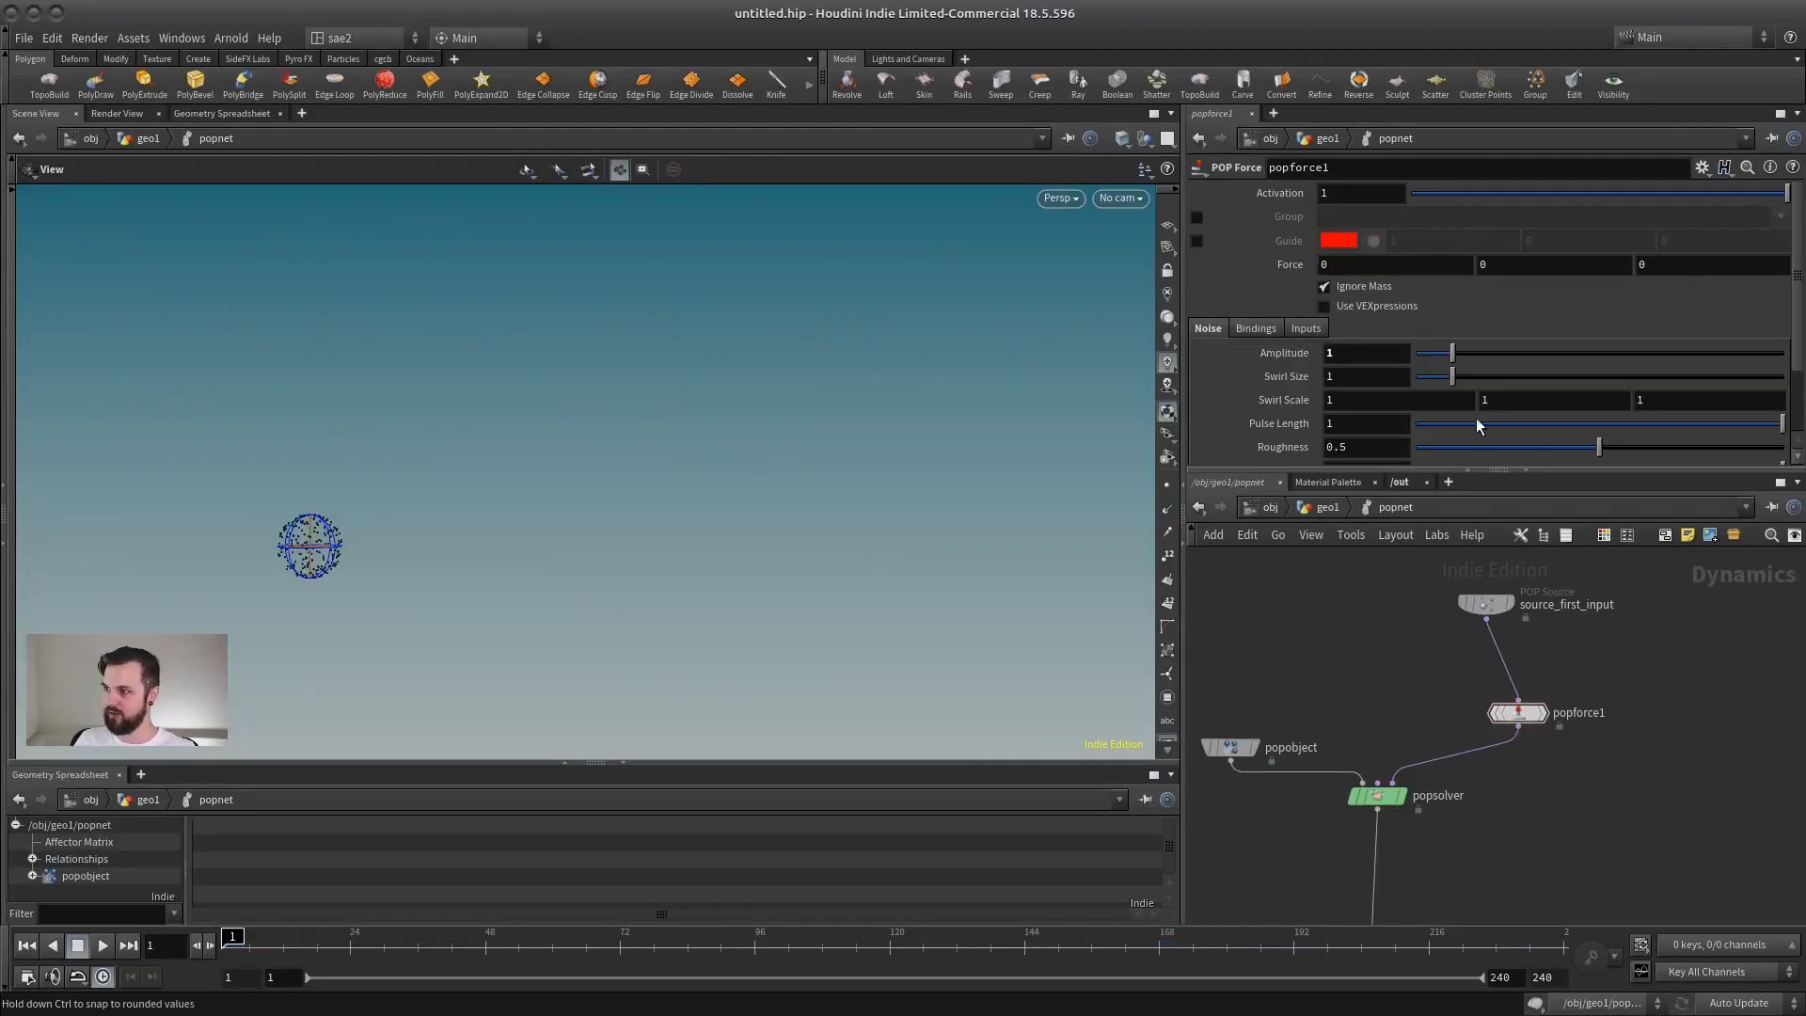
pyautogui.moveTo(529, 501); pyautogui.dragTo(636, 525)
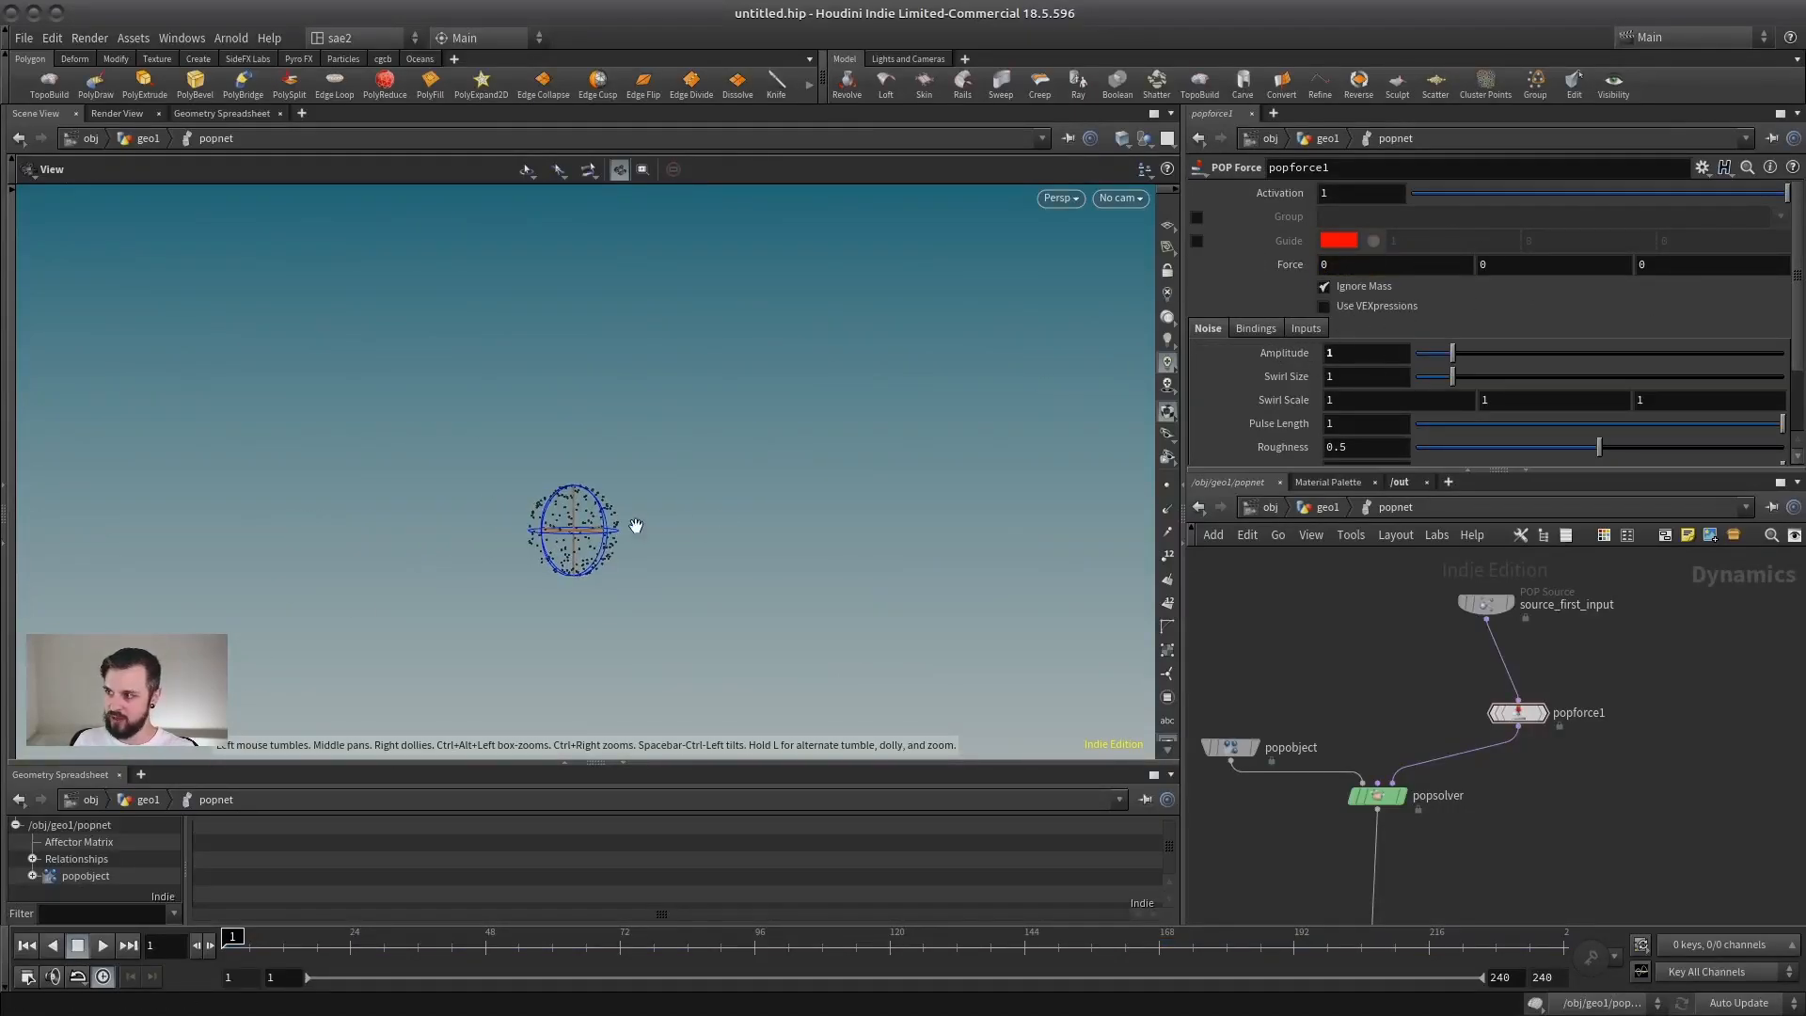
pyautogui.click(105, 944)
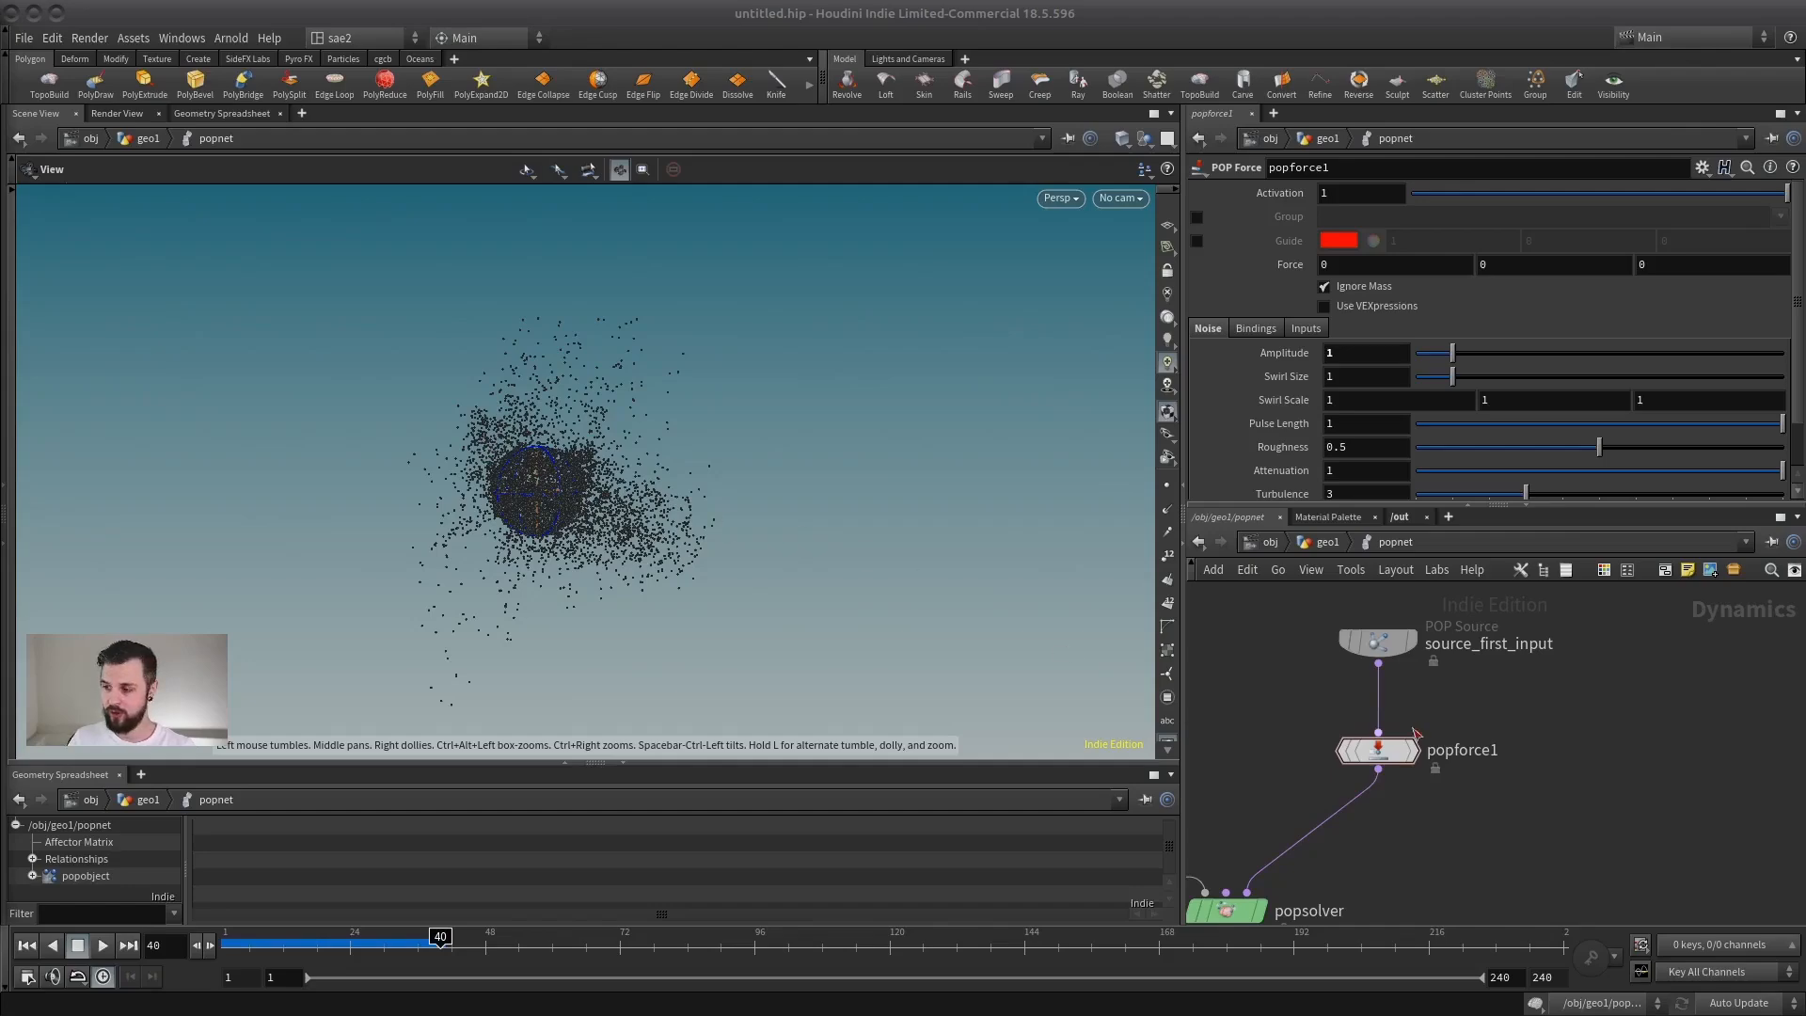
# Step: Allow editing of the popforce1 node's contents
pyautogui.moveTo(1428, 732); pyautogui.dragTo(1445, 683, button='middle')
pyautogui.scroll(2, 1388, 706)
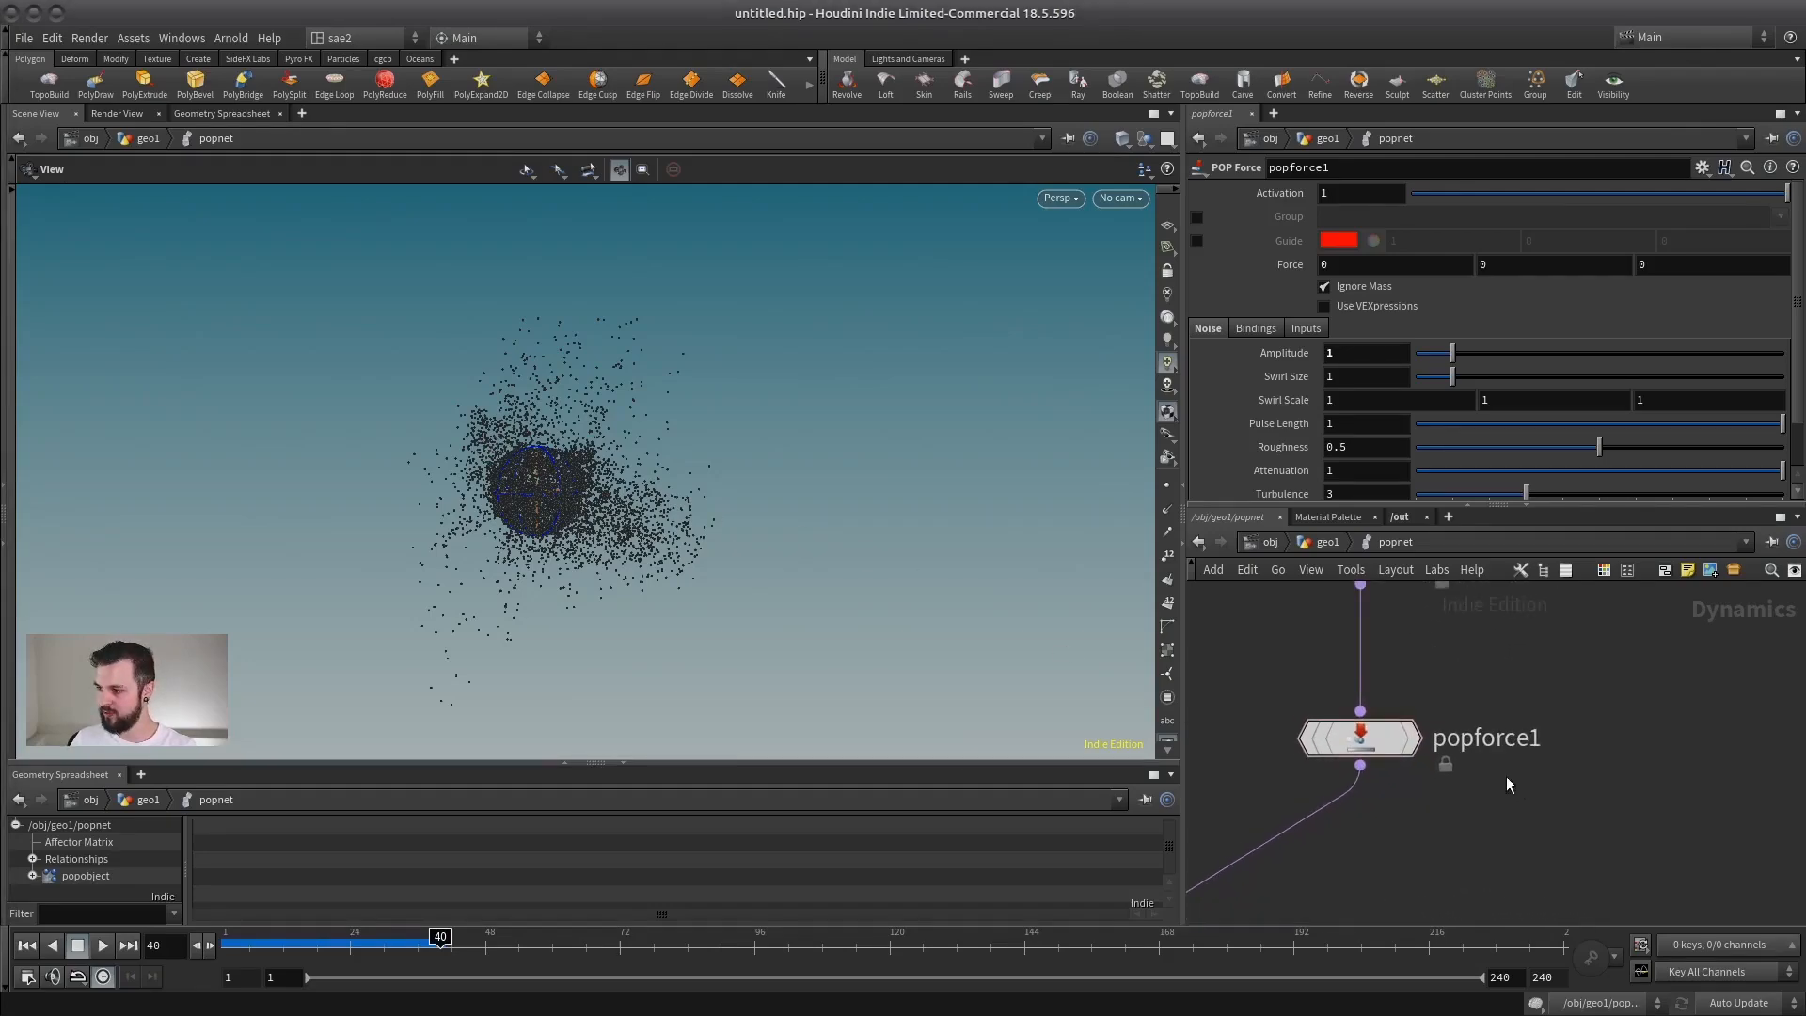
pyautogui.scroll(2, 1434, 795)
pyautogui.moveTo(1383, 782); pyautogui.dragTo(1414, 819, button='middle')
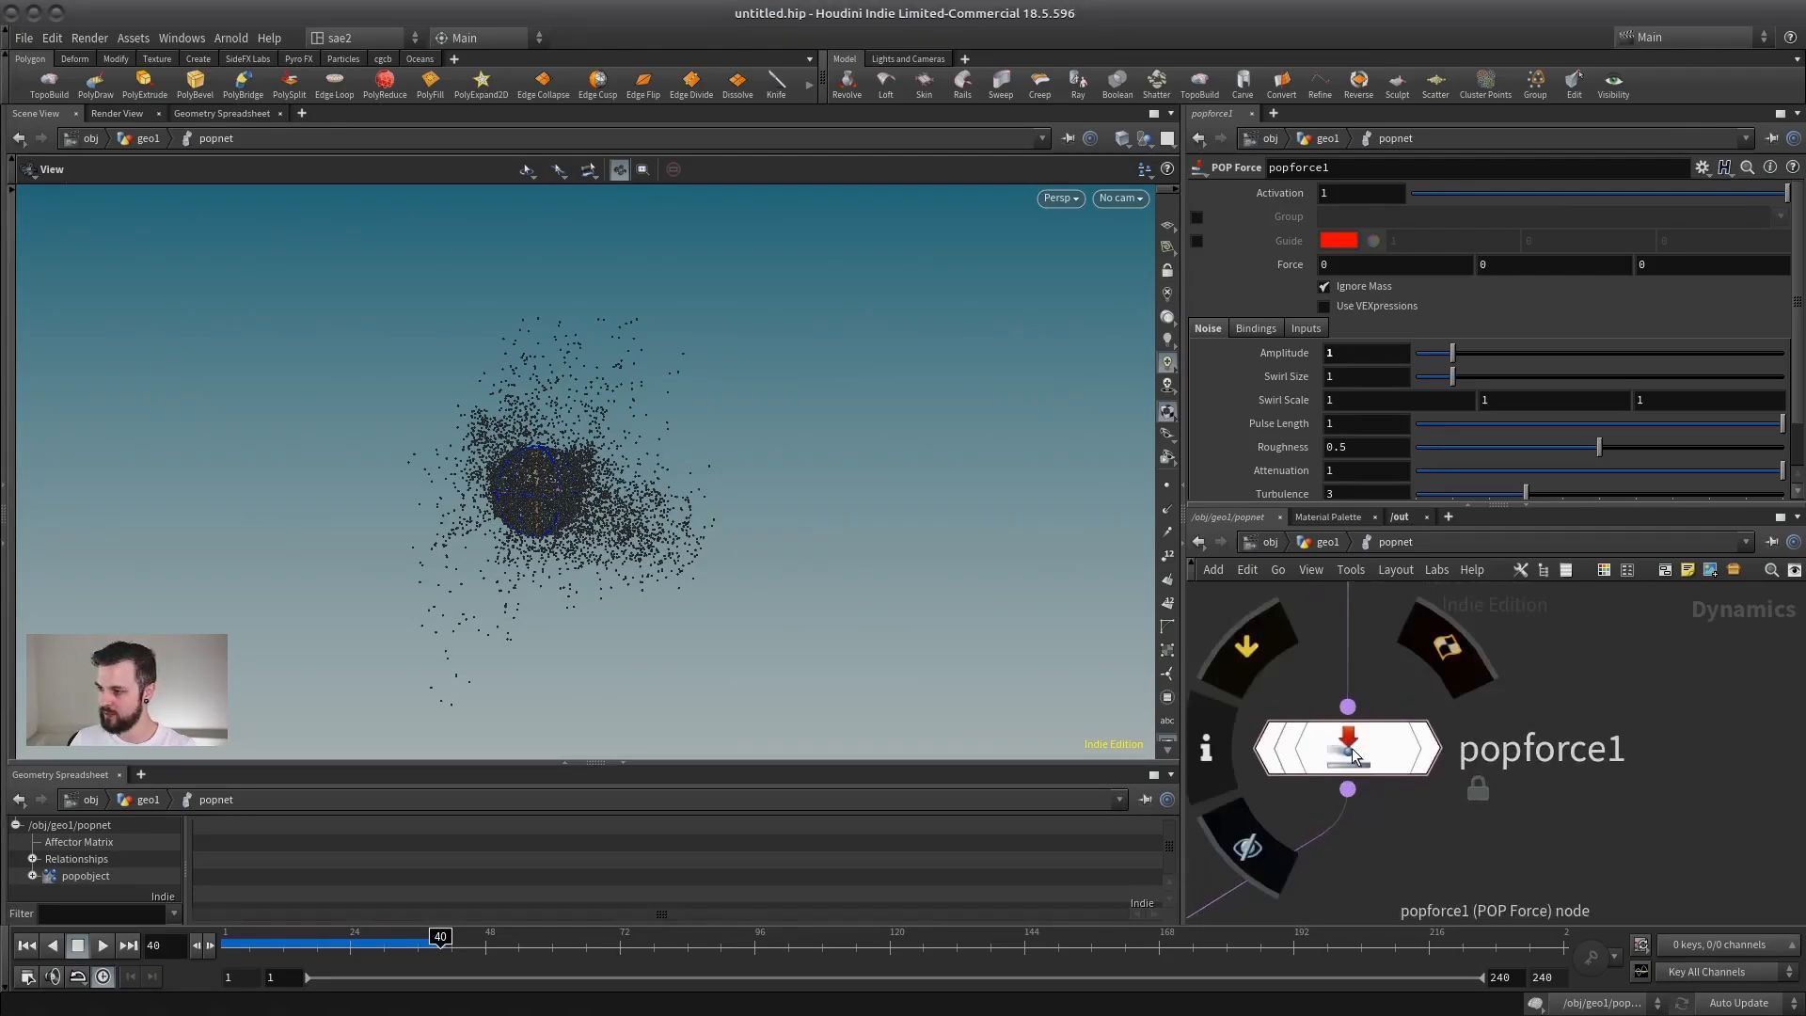
pyautogui.moveTo(1356, 755); pyautogui.dragTo(1352, 766)
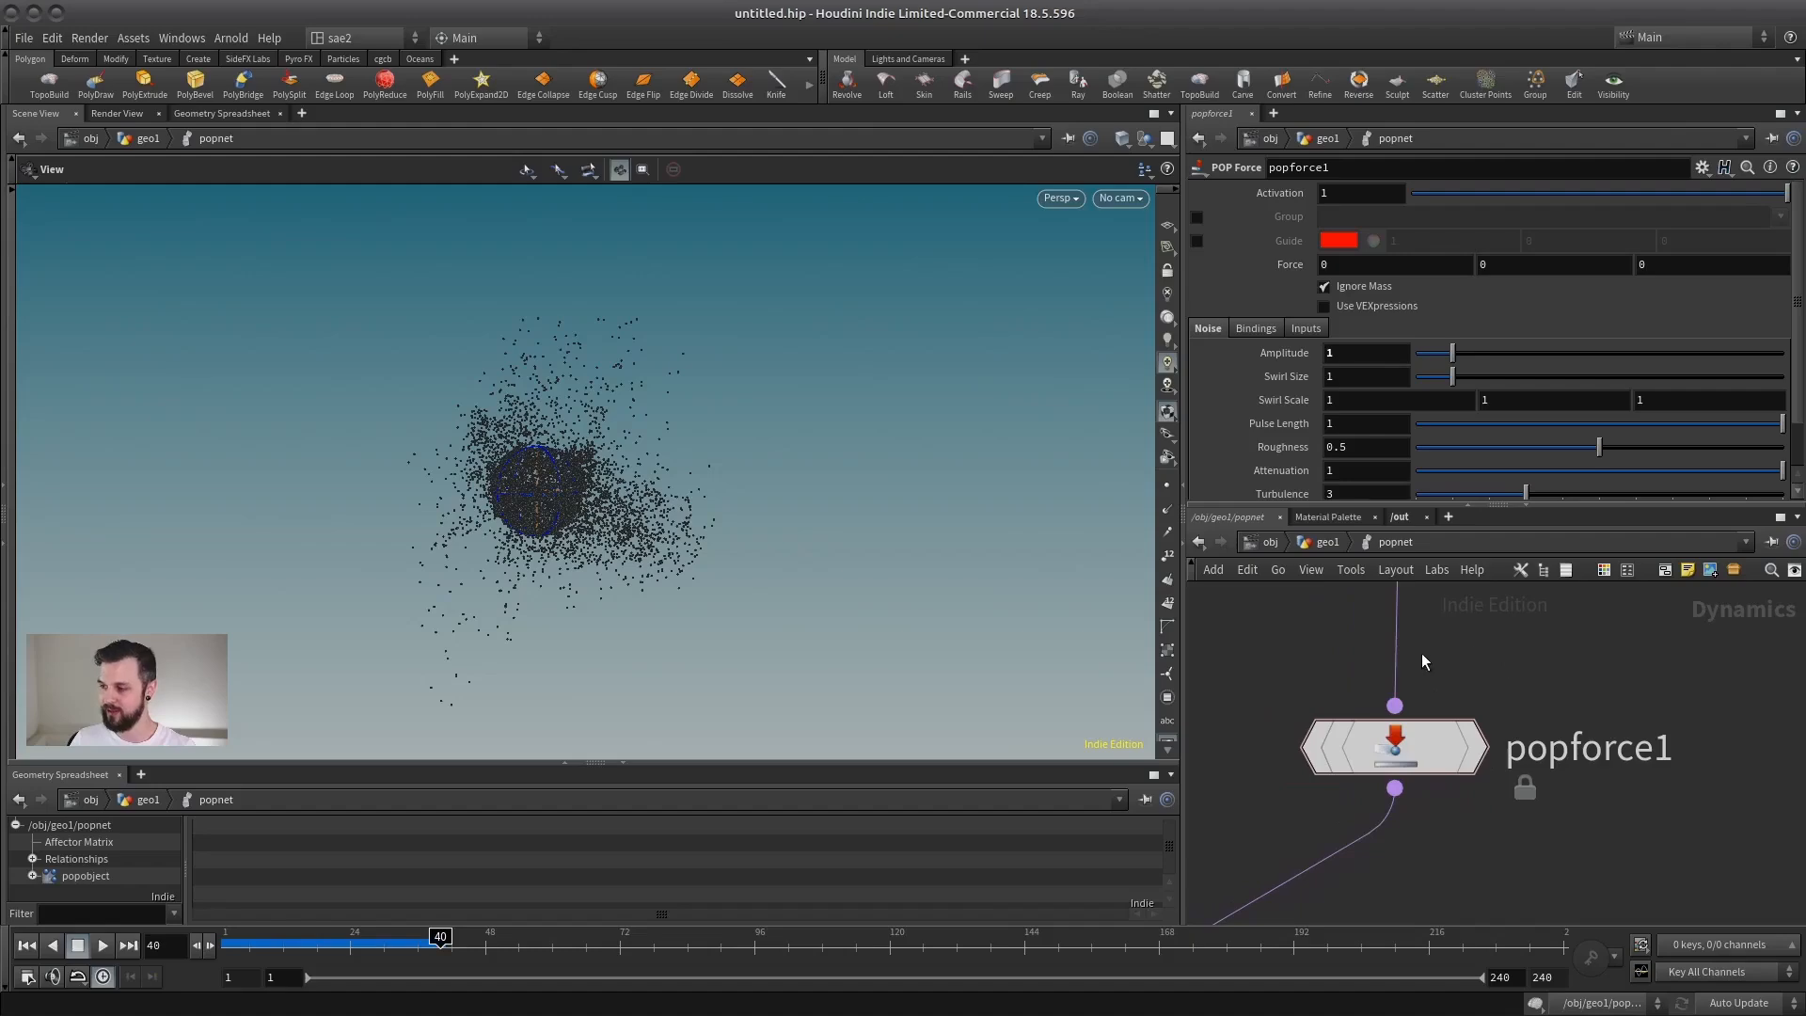
pyautogui.rightClick(1403, 748)
pyautogui.click(1439, 932)
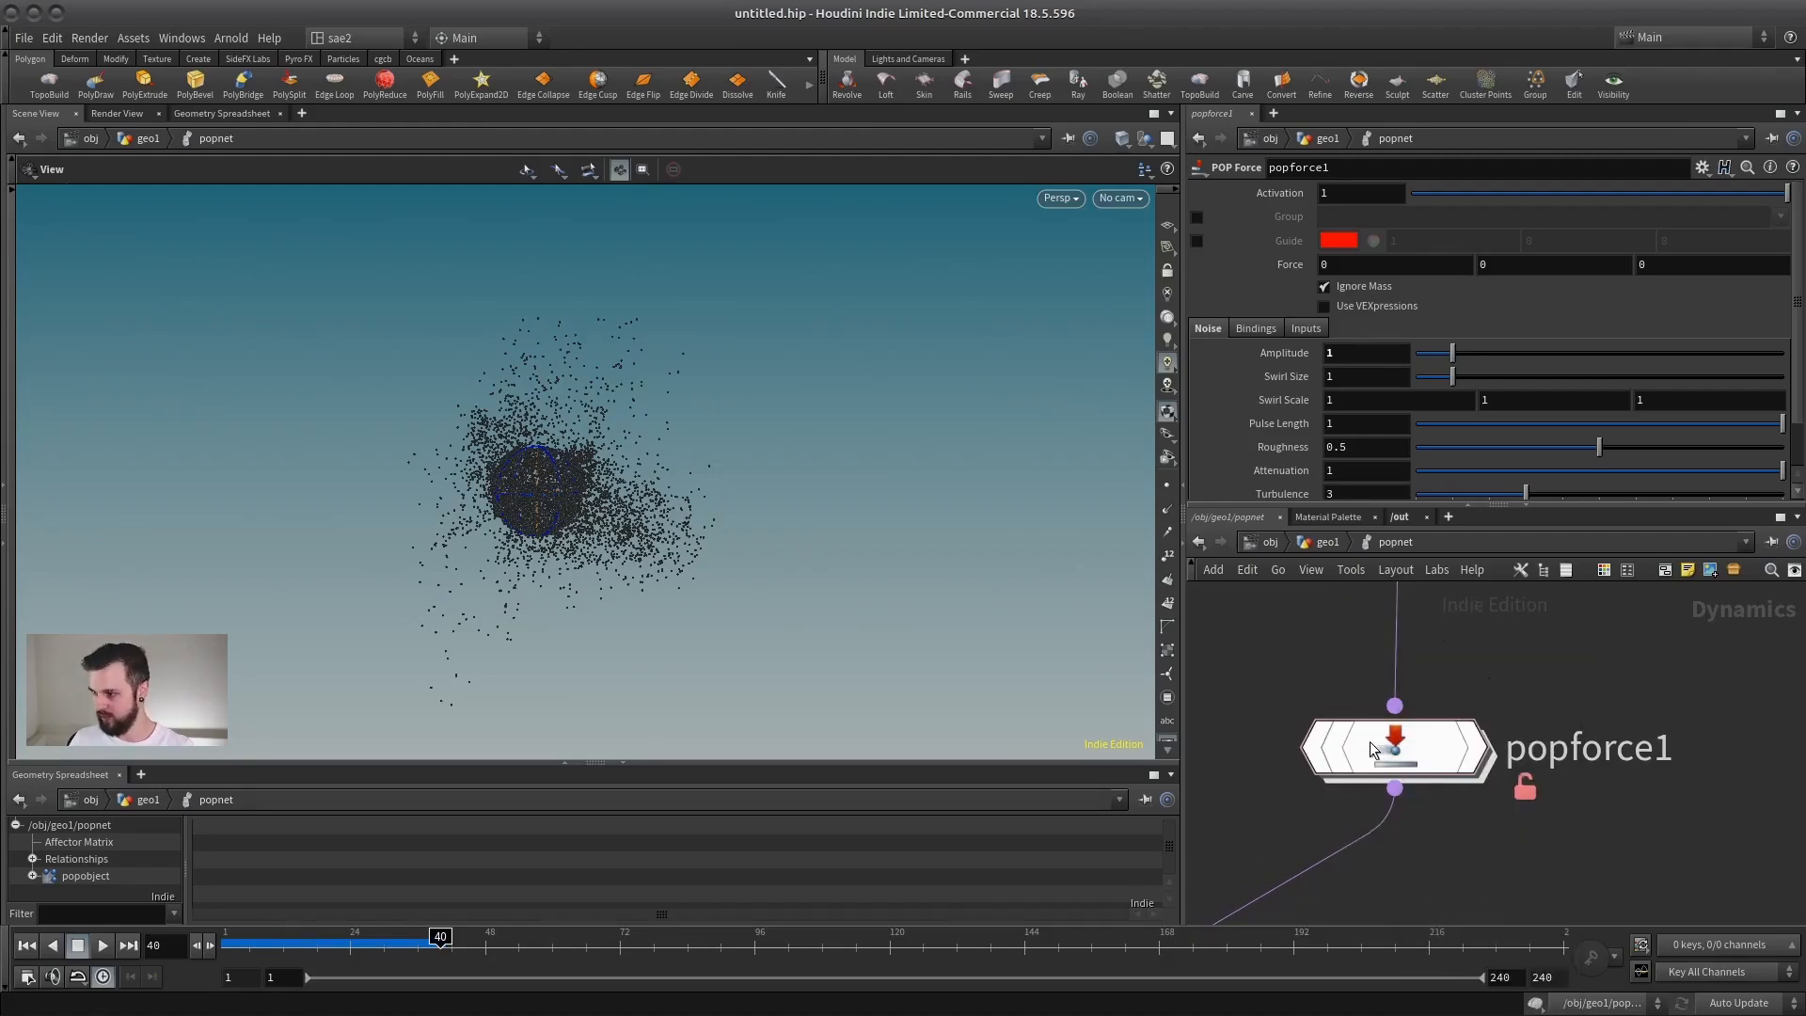
# Step: Go inside popforce1's noise_force VOP and examine the curl_noise block and the nodes feeding it
pyautogui.doubleClick(1424, 788)
pyautogui.doubleClick(1434, 750)
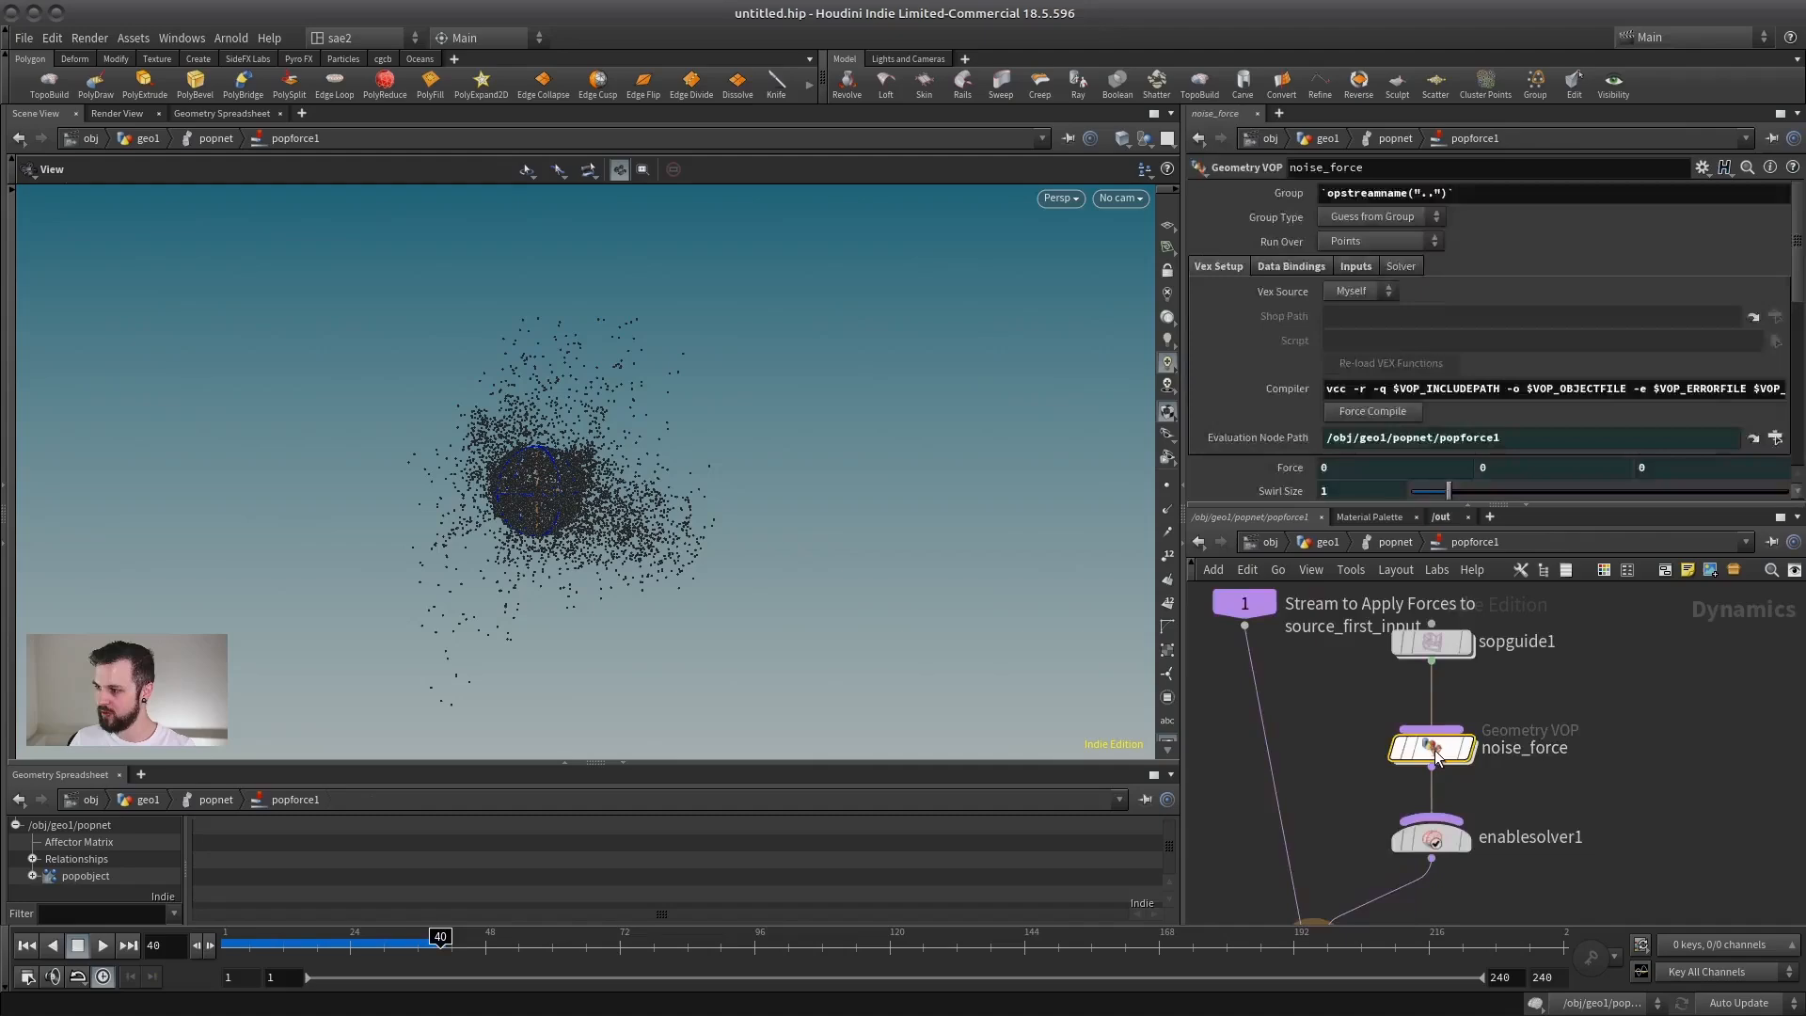
pyautogui.scroll(5, 1511, 725)
pyautogui.scroll(4, 1442, 725)
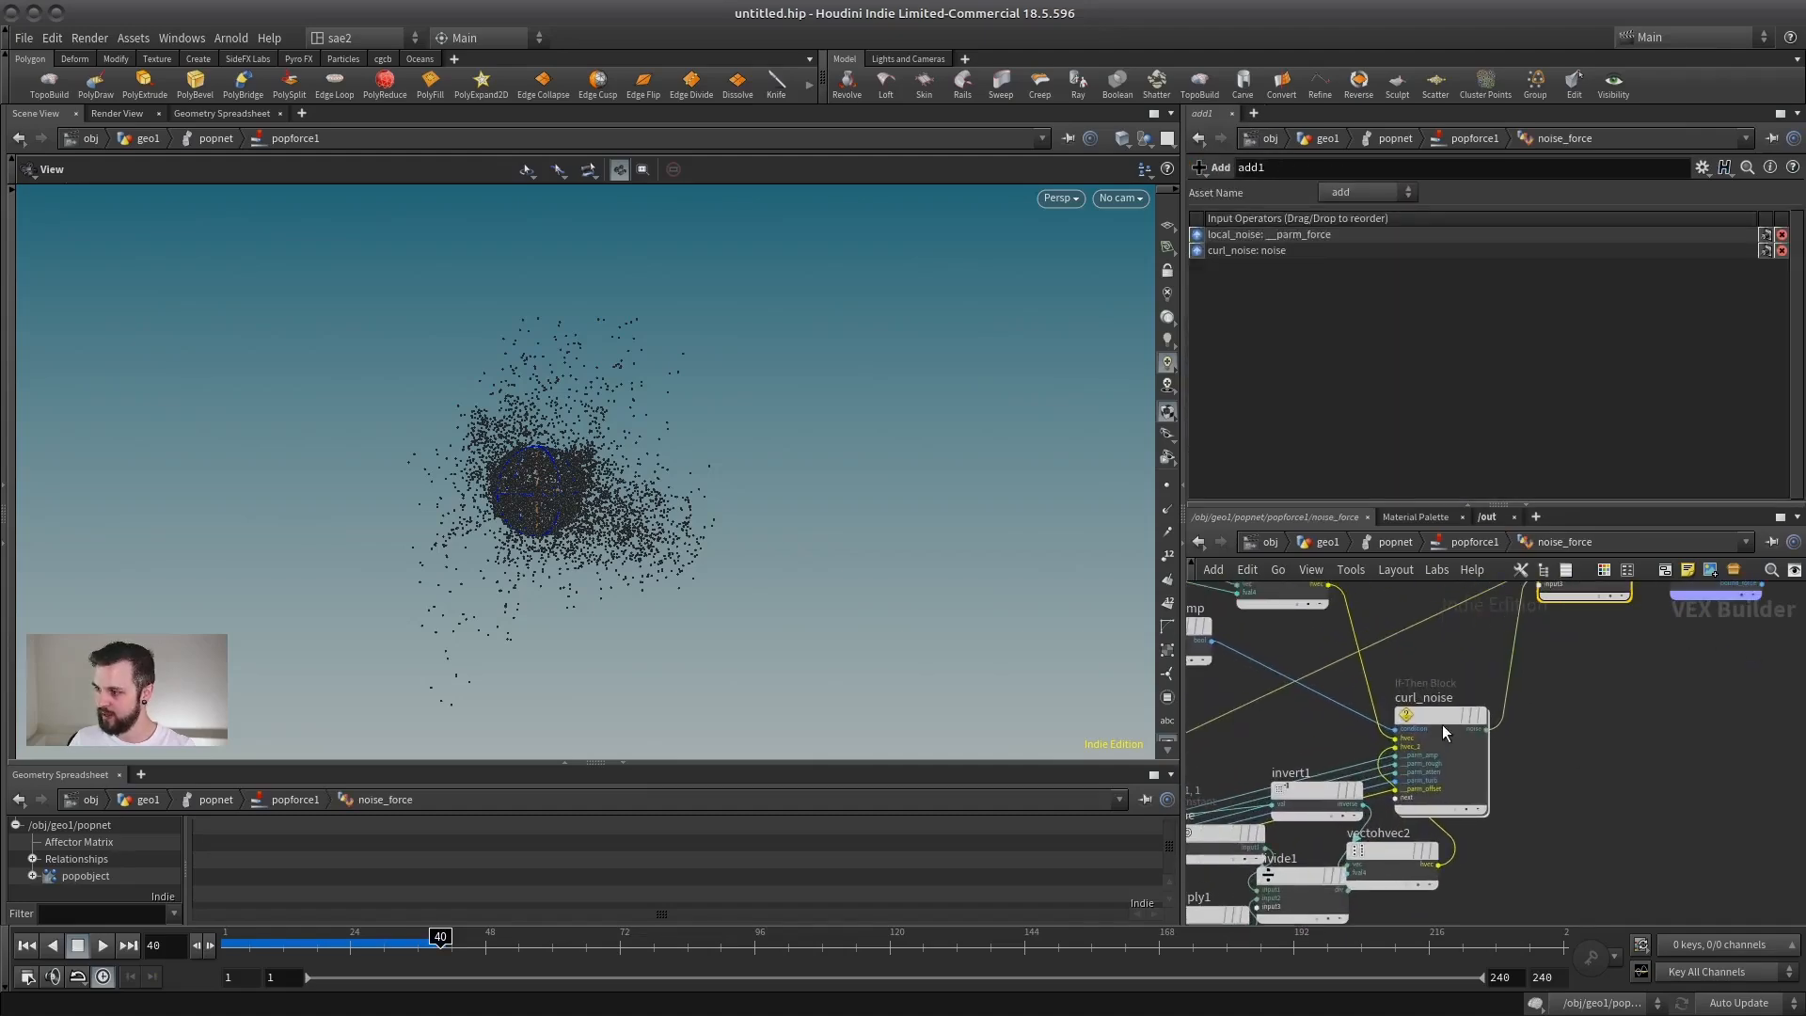
pyautogui.click(1492, 756)
pyautogui.moveTo(1465, 705)
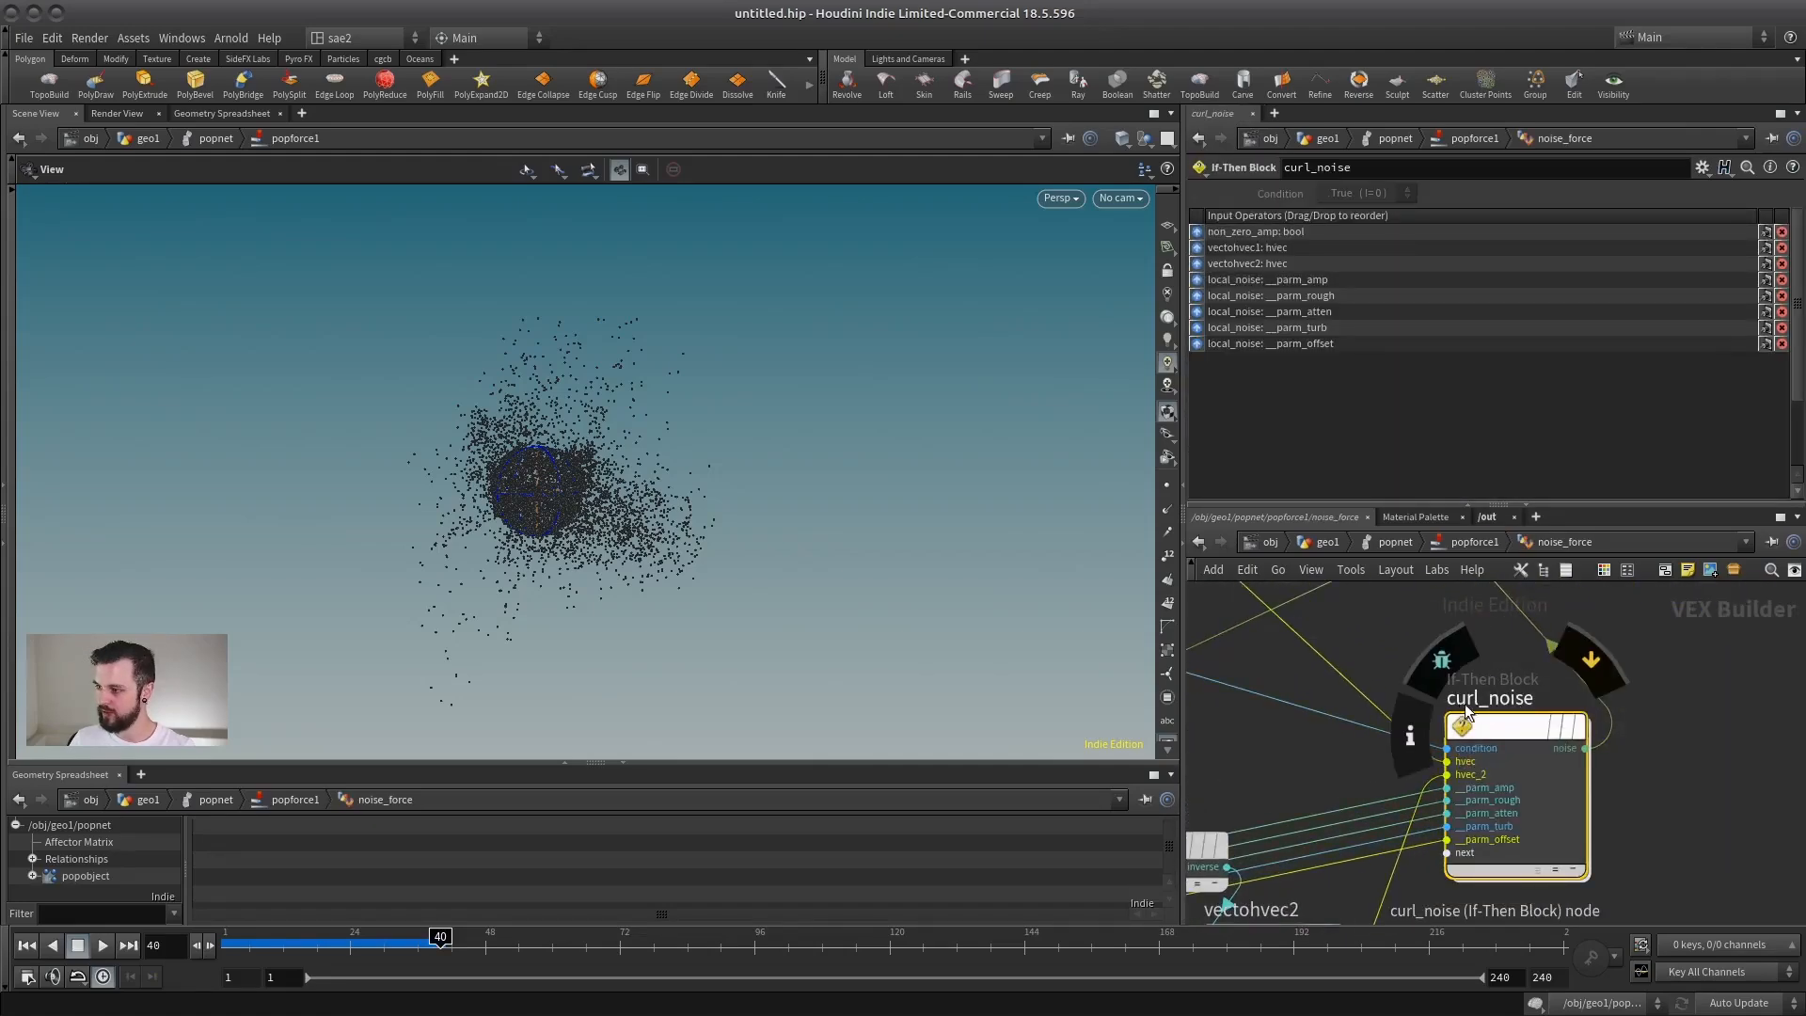
pyautogui.scroll(-8, 1699, 663)
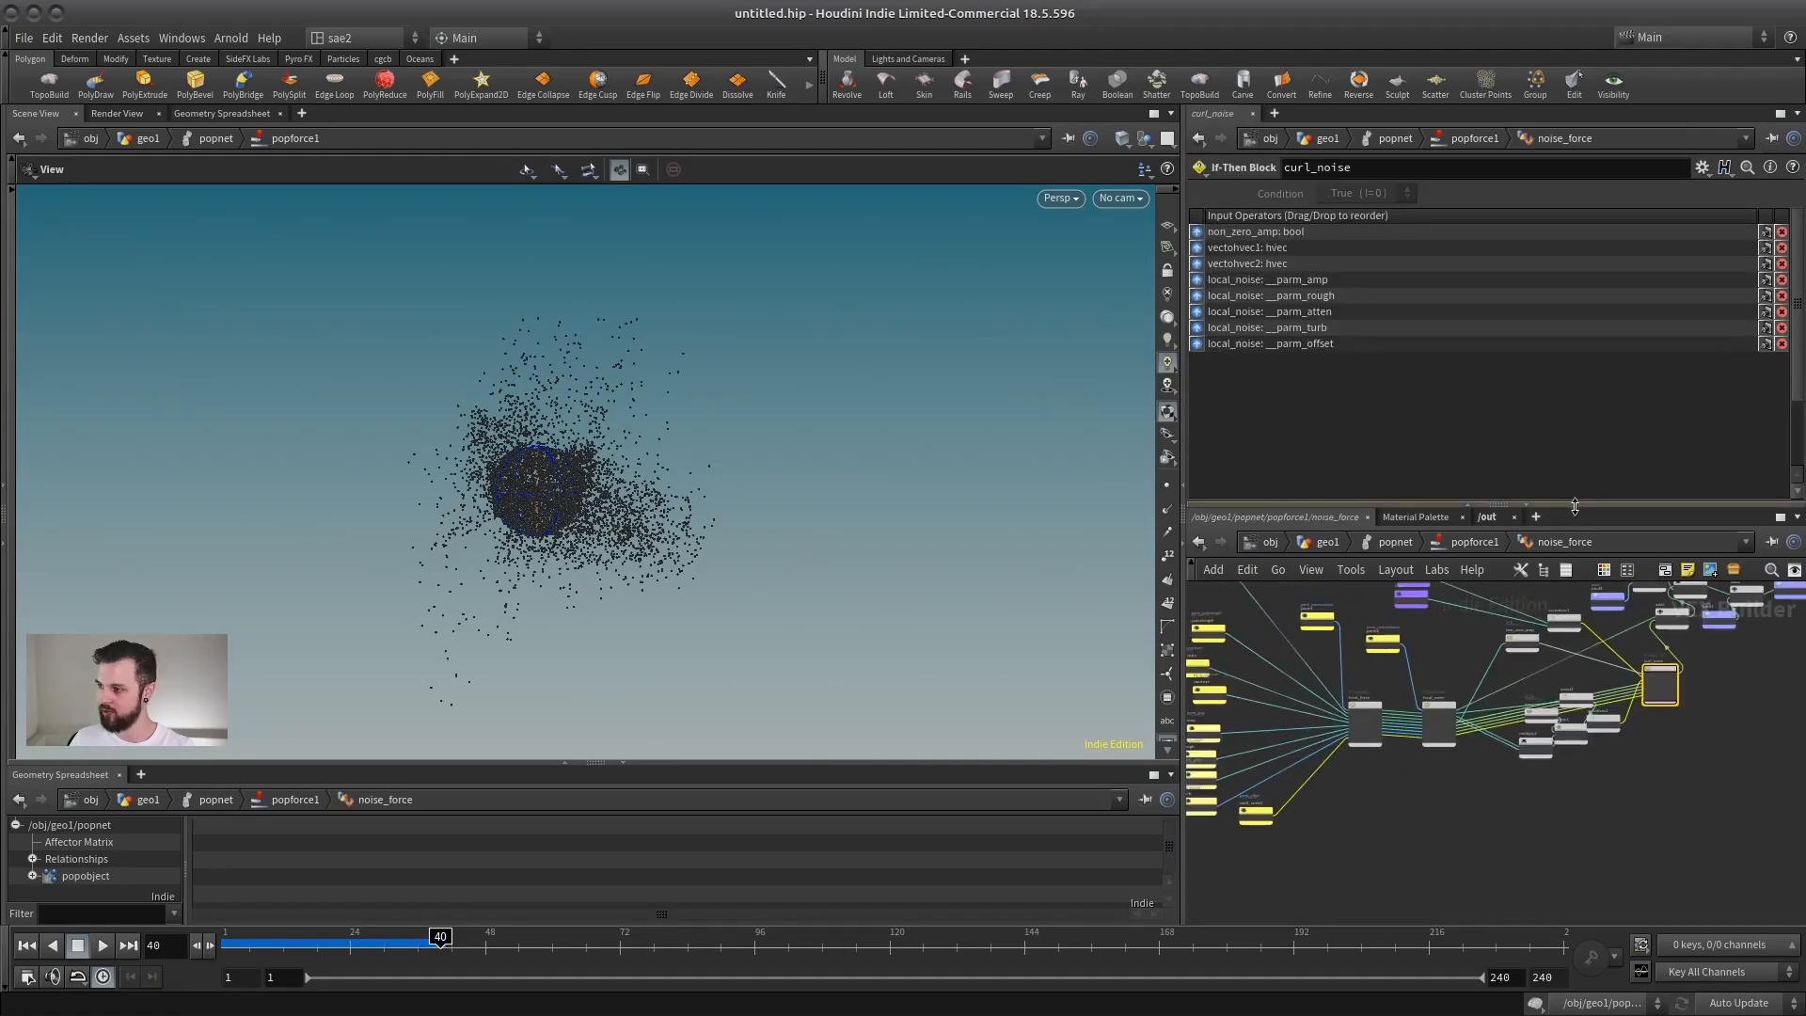
pyautogui.moveTo(1575, 506); pyautogui.dragTo(1575, 316)
pyautogui.moveTo(1578, 405); pyautogui.dragTo(1485, 488, button='middle')
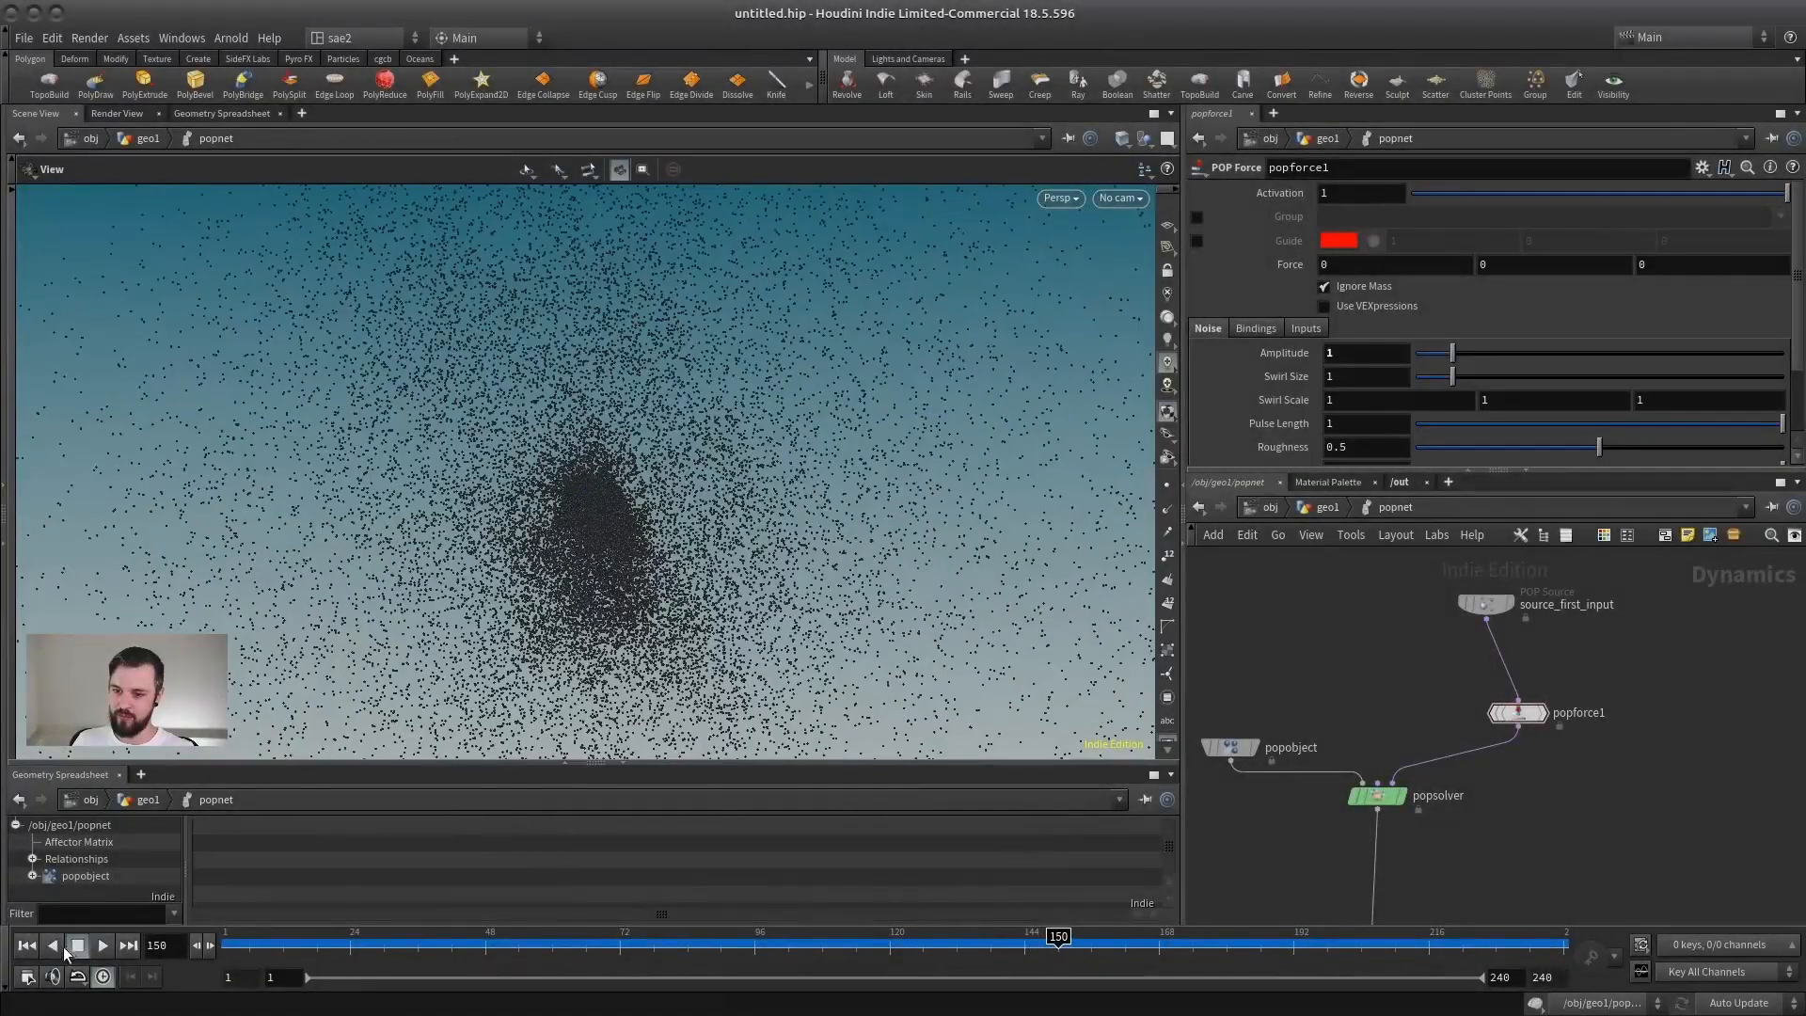
# Step: Set popforce1's Swirl Size to 3 from frame 1, then play the simulation to examine the larger swirls and stop it
pyautogui.click(26, 946)
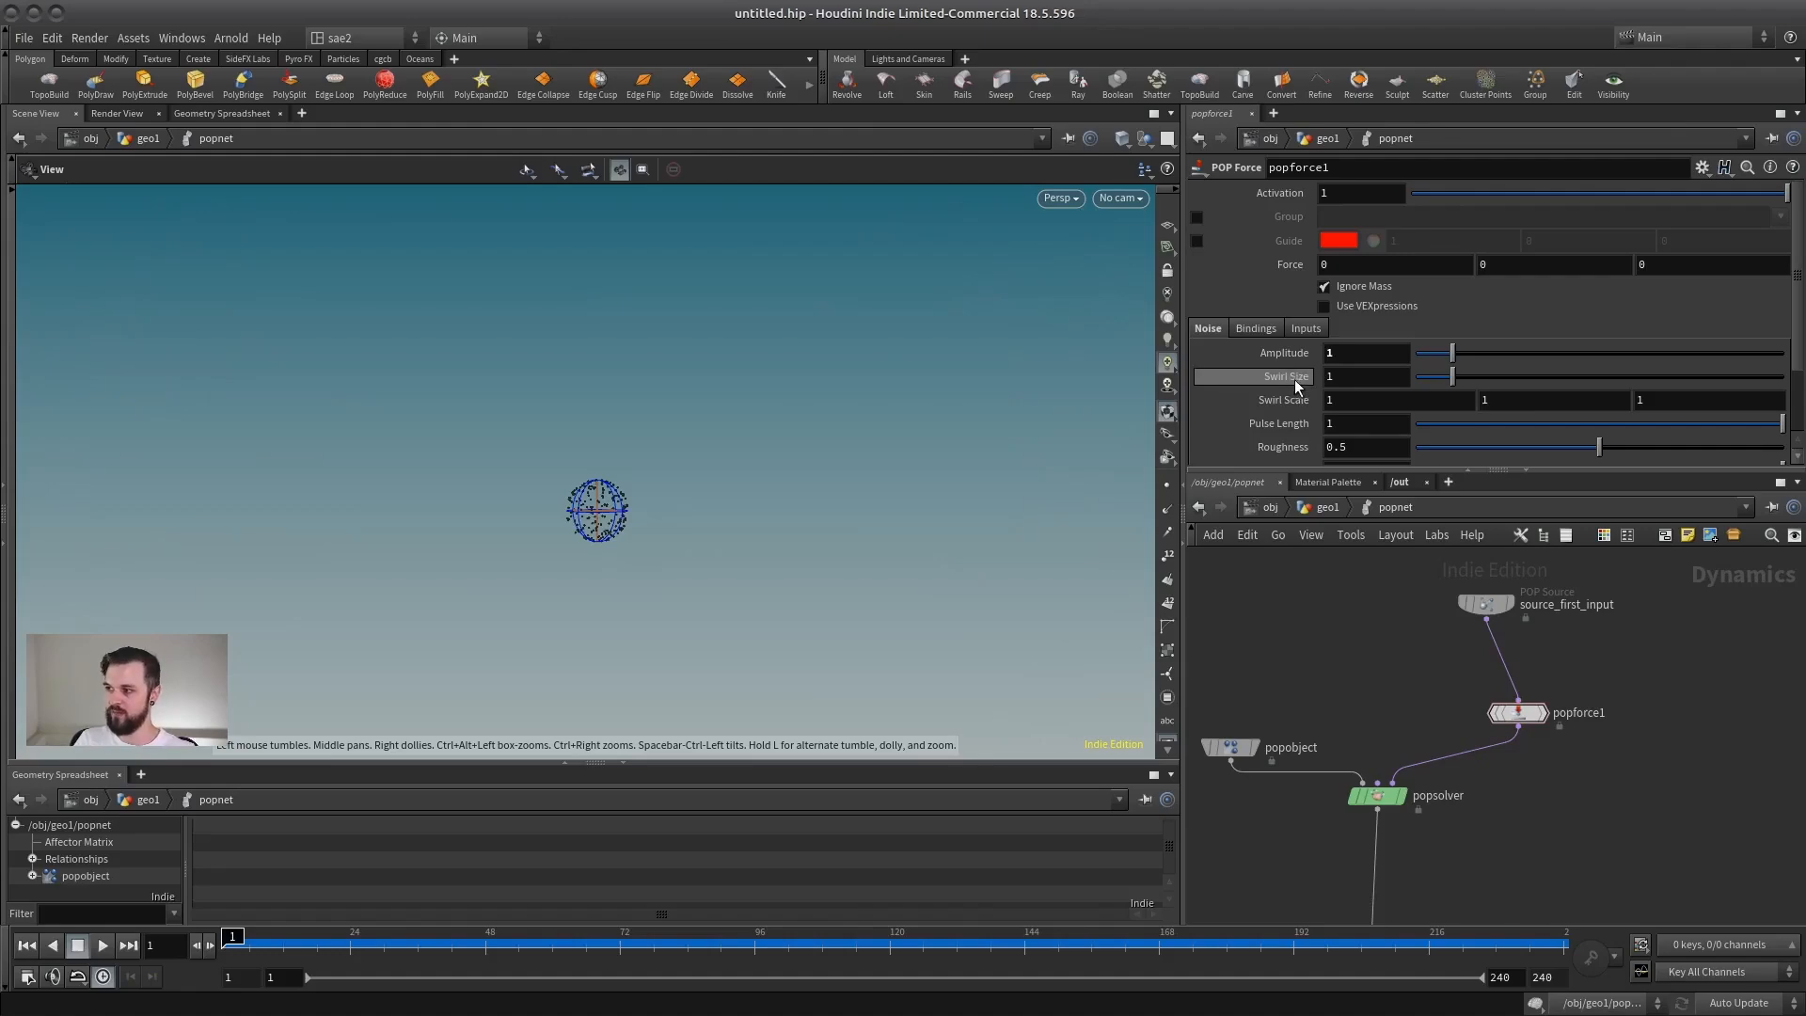
pyautogui.doubleClick(1349, 377)
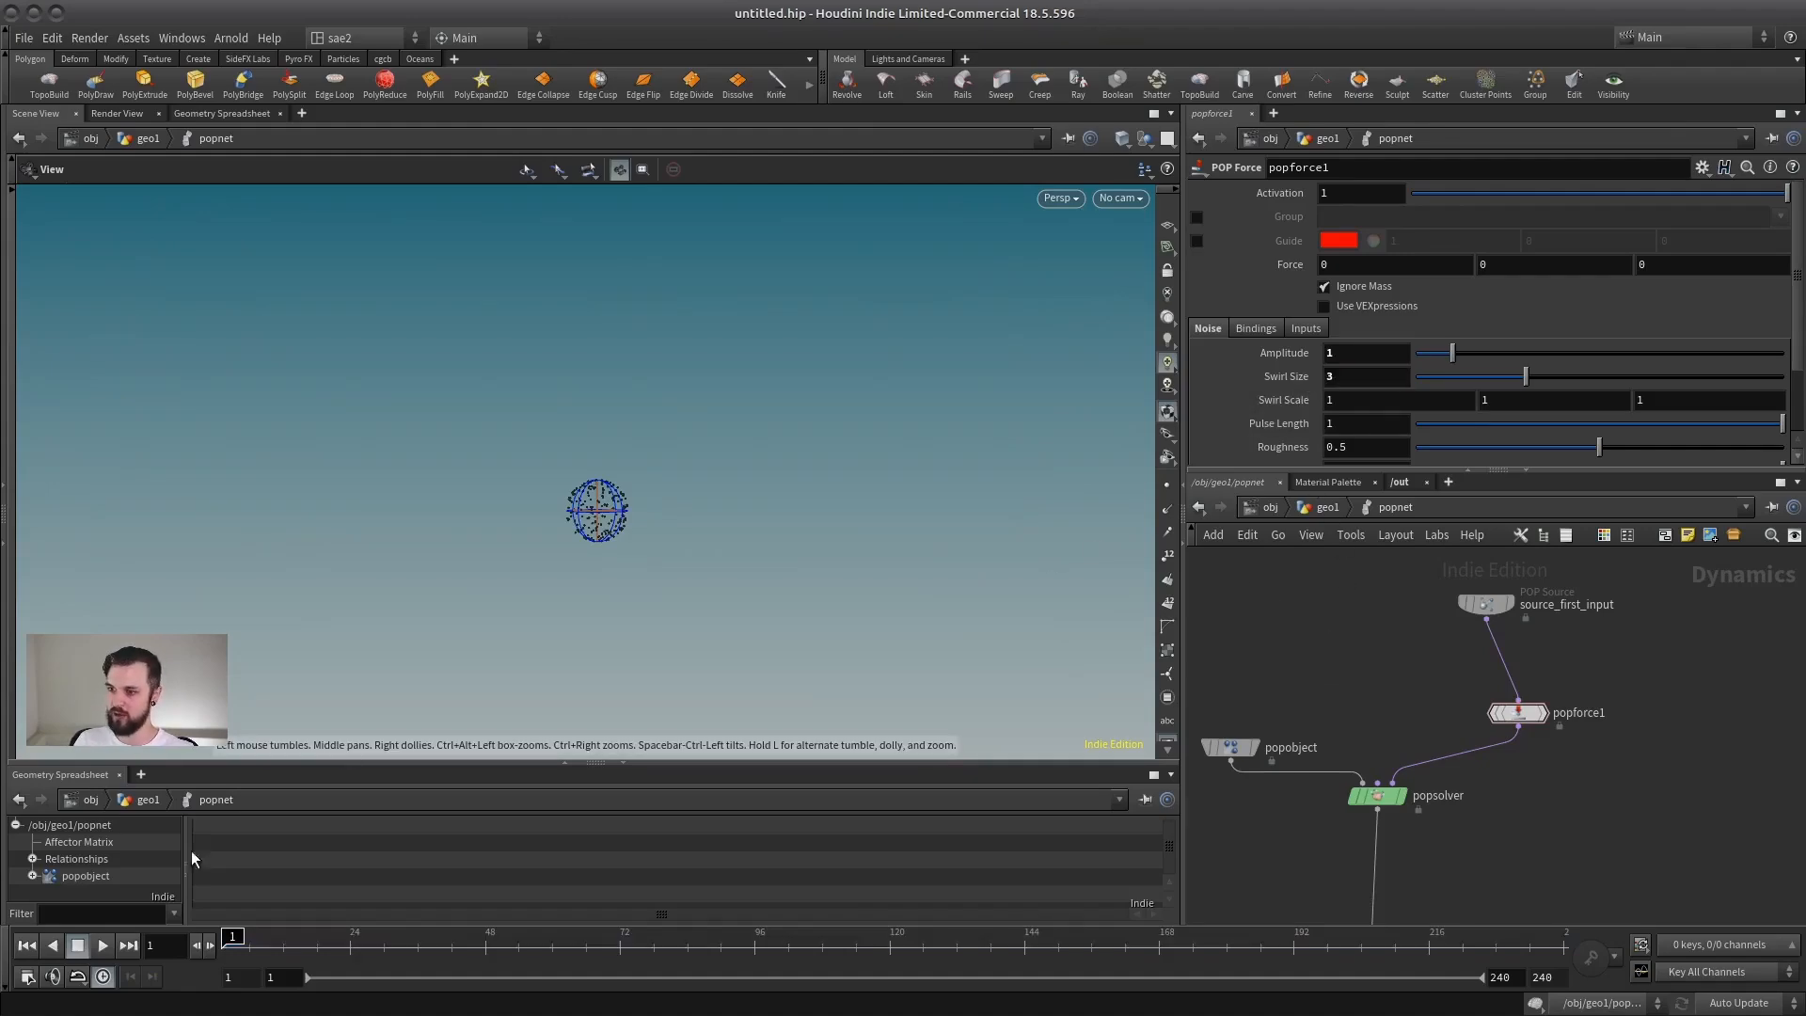
pyautogui.click(104, 945)
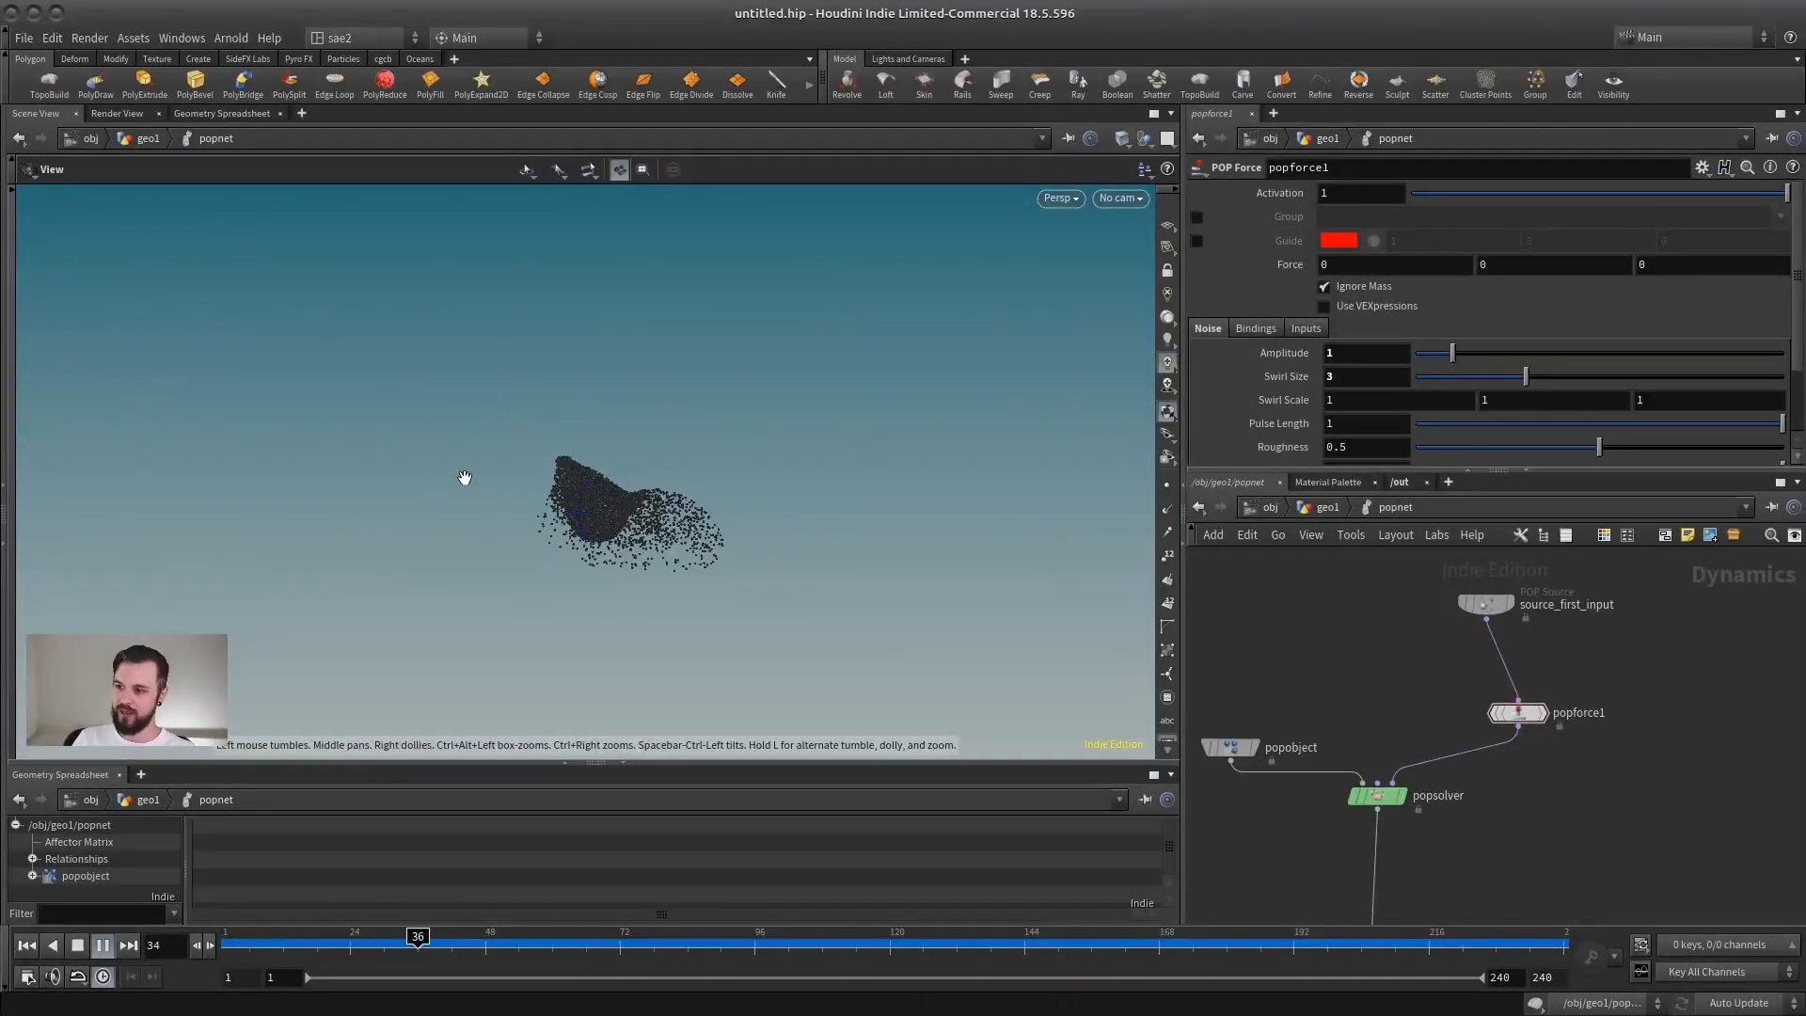
pyautogui.click(84, 949)
# Step: Set popforce1's noise Amplitude to 3 and replay the simulation from frame 1 to examine the stronger noise
pyautogui.click(1372, 357)
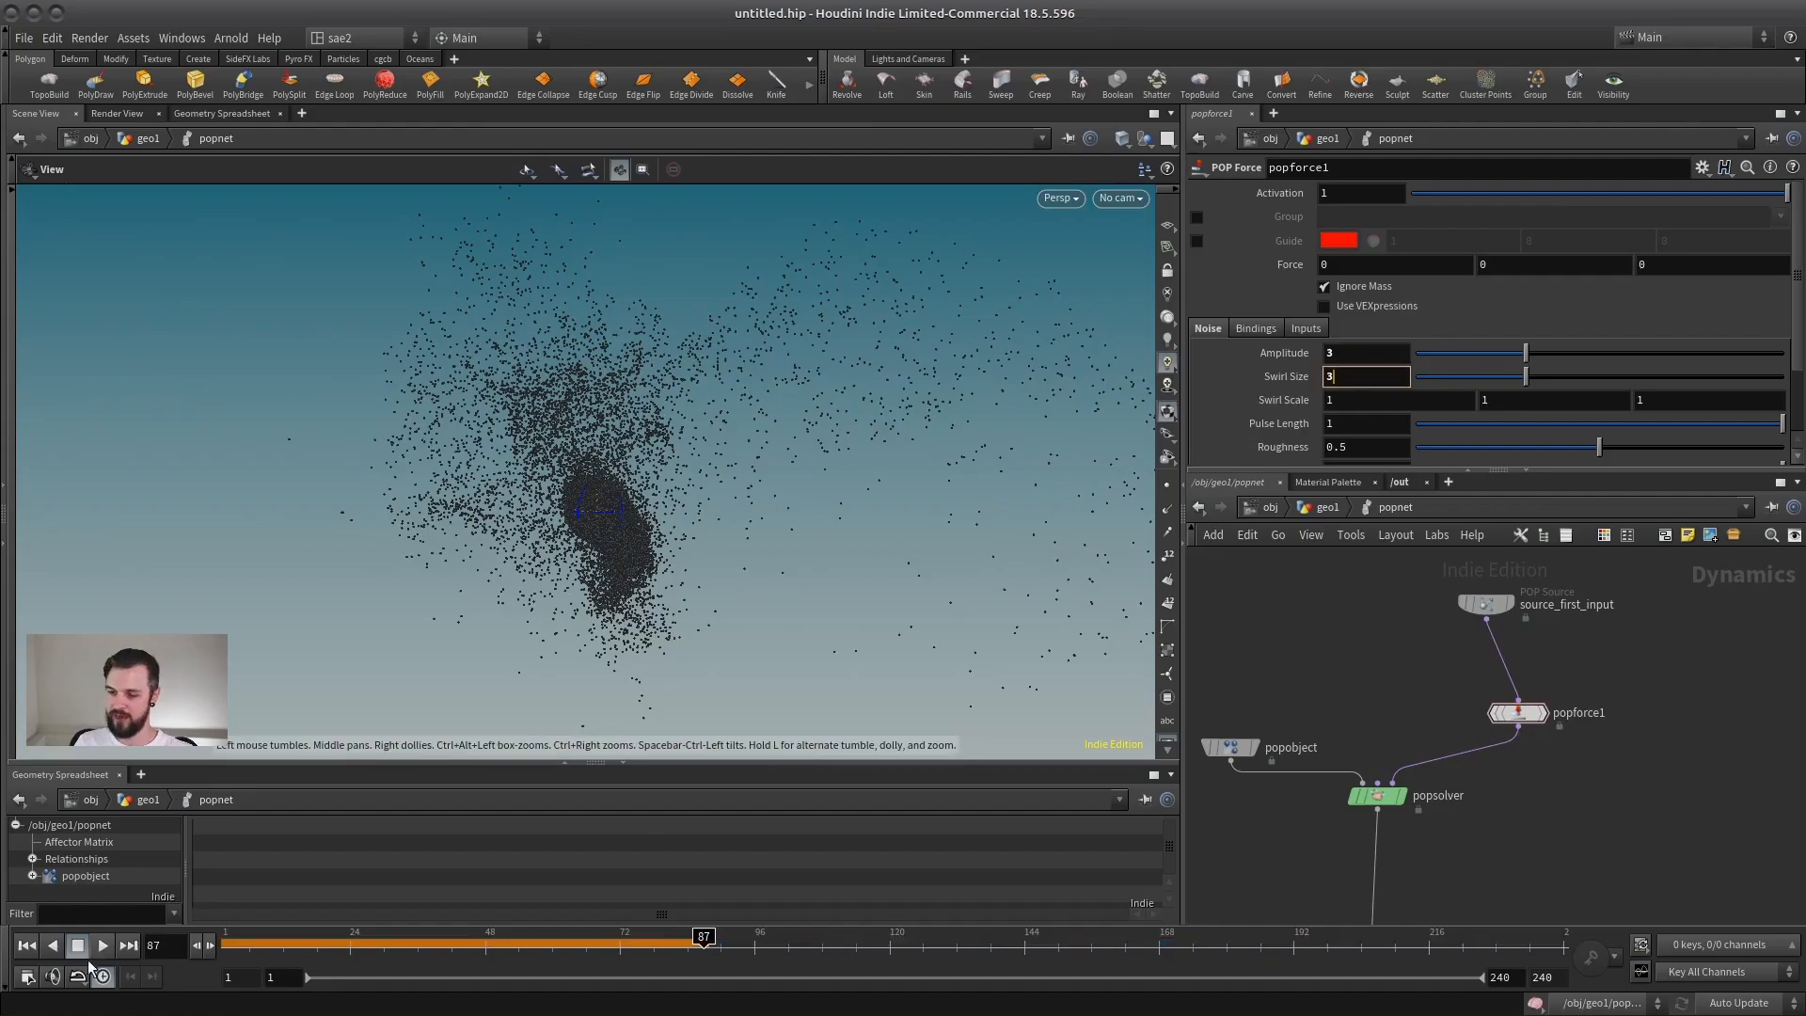
pyautogui.click(28, 946)
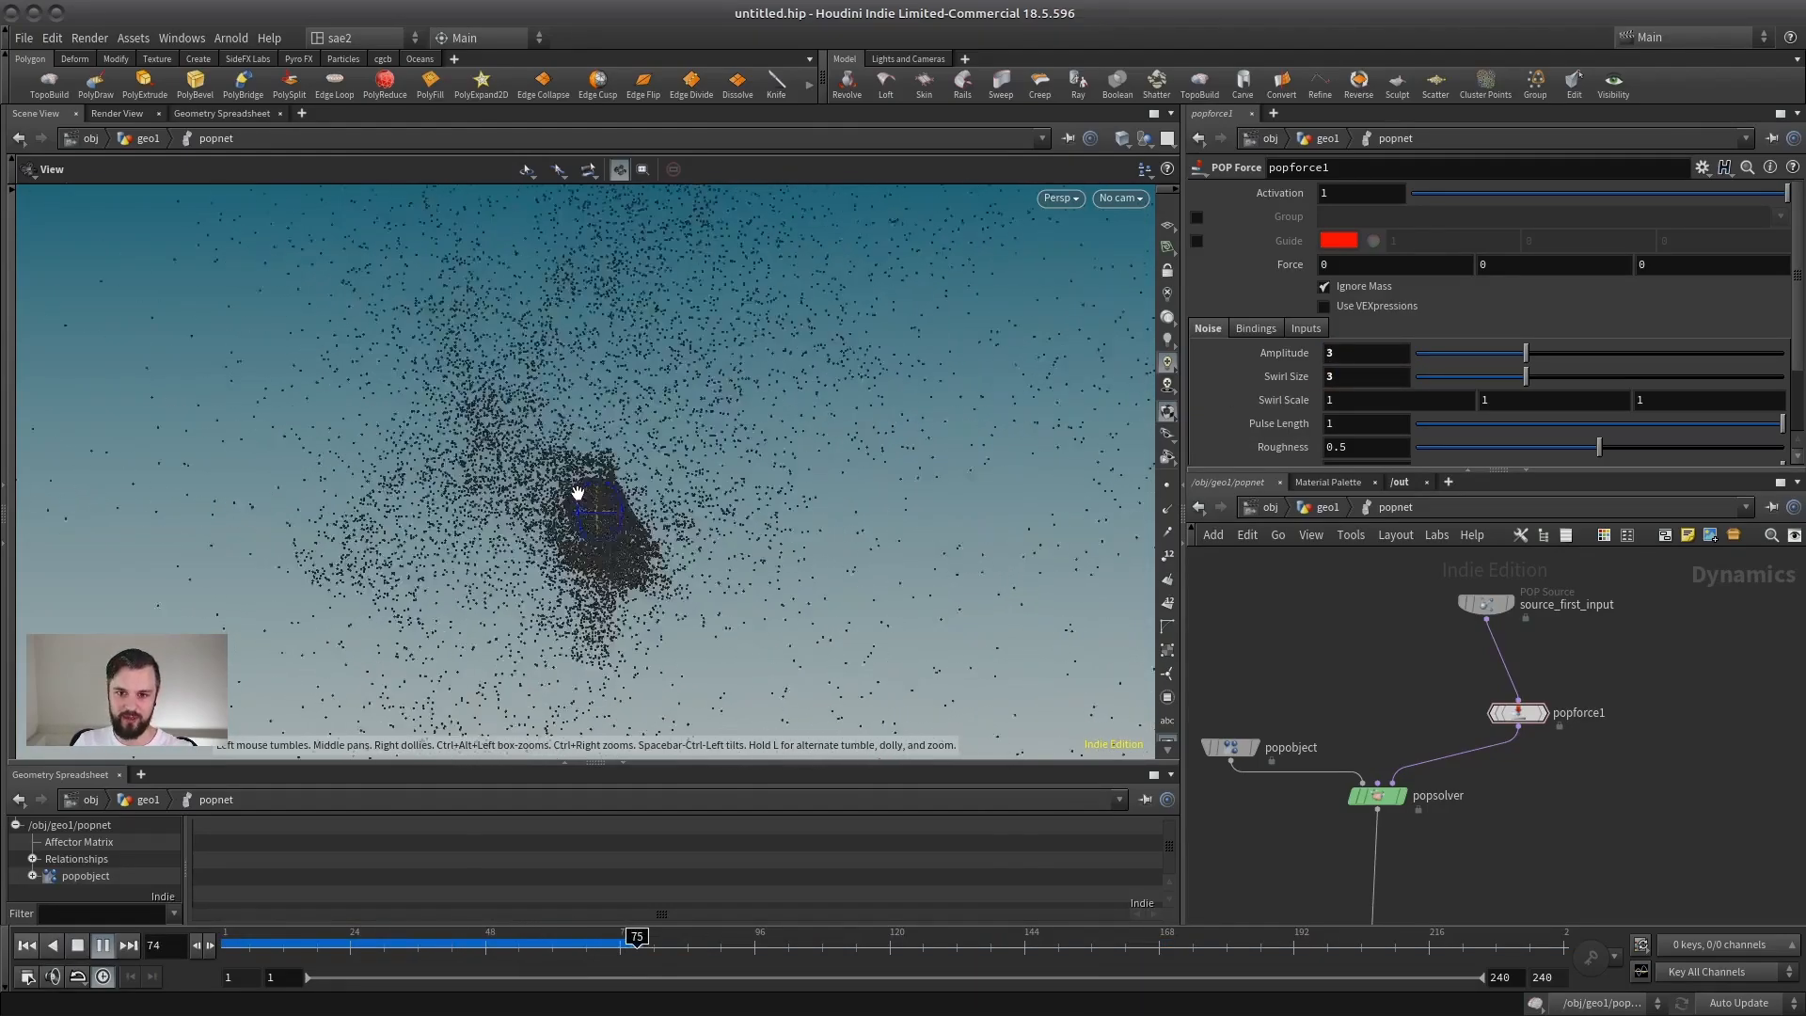
pyautogui.click(77, 946)
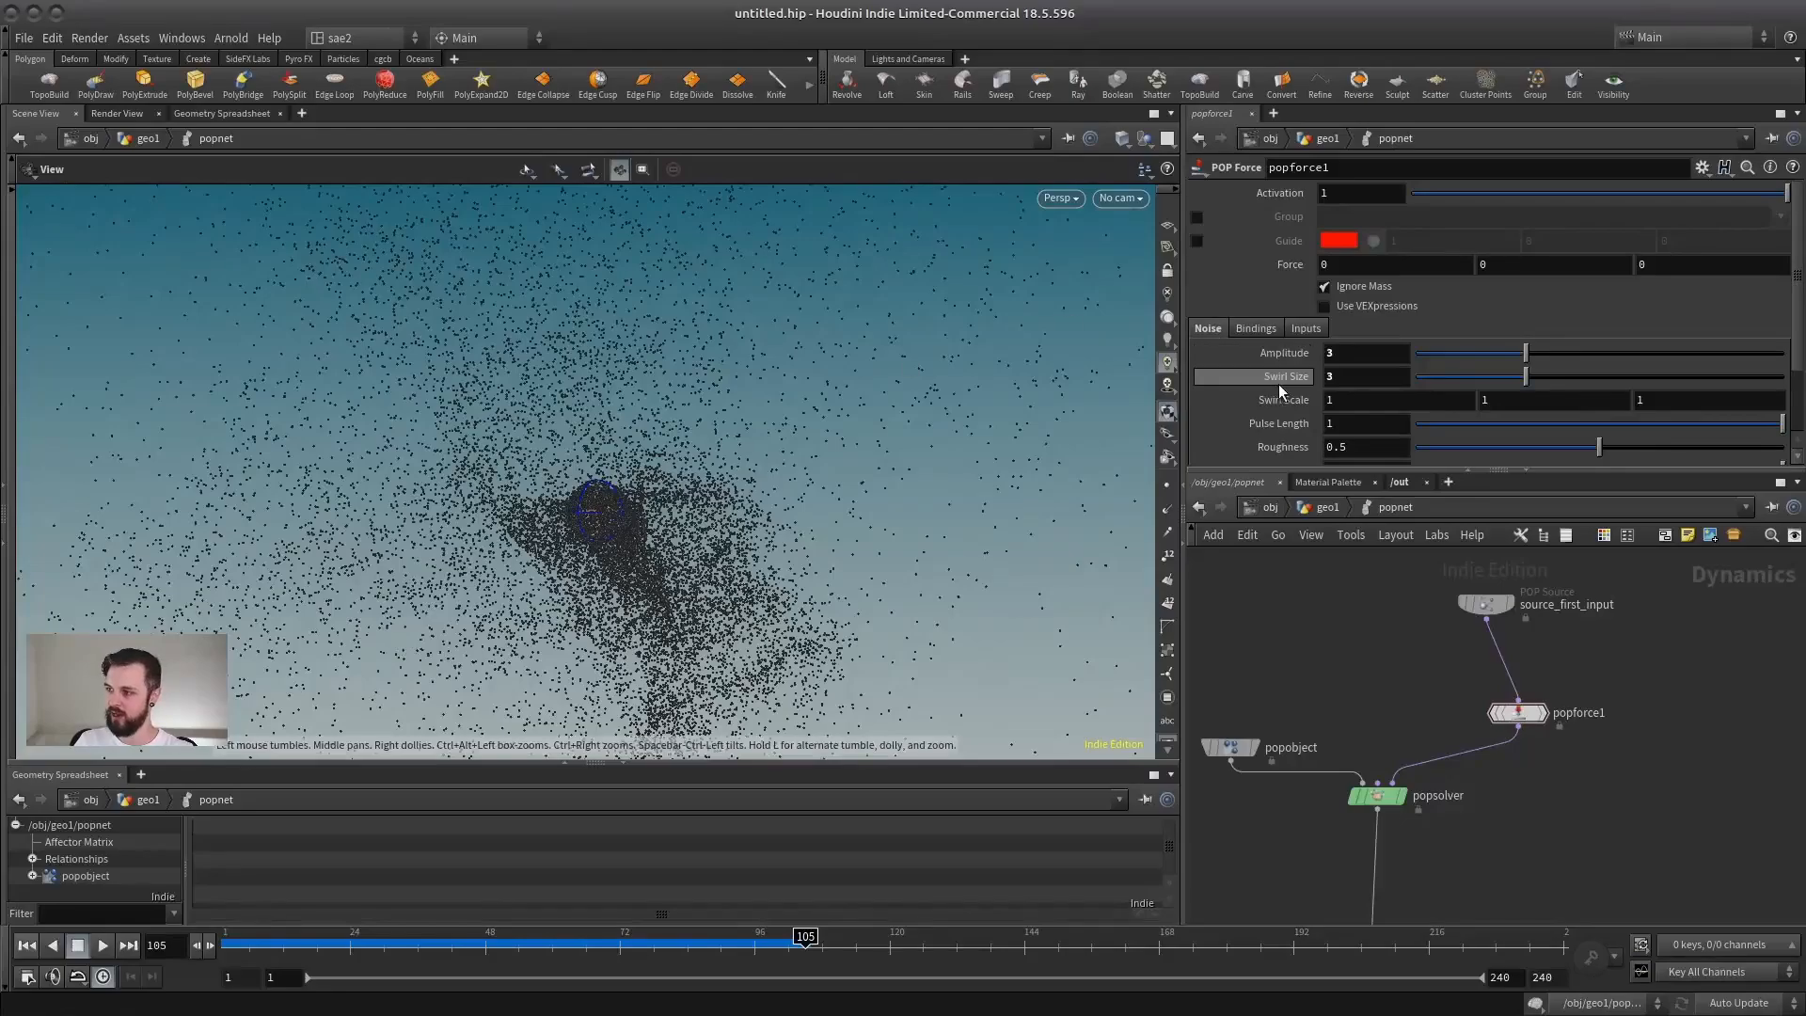
pyautogui.click(28, 946)
pyautogui.click(103, 944)
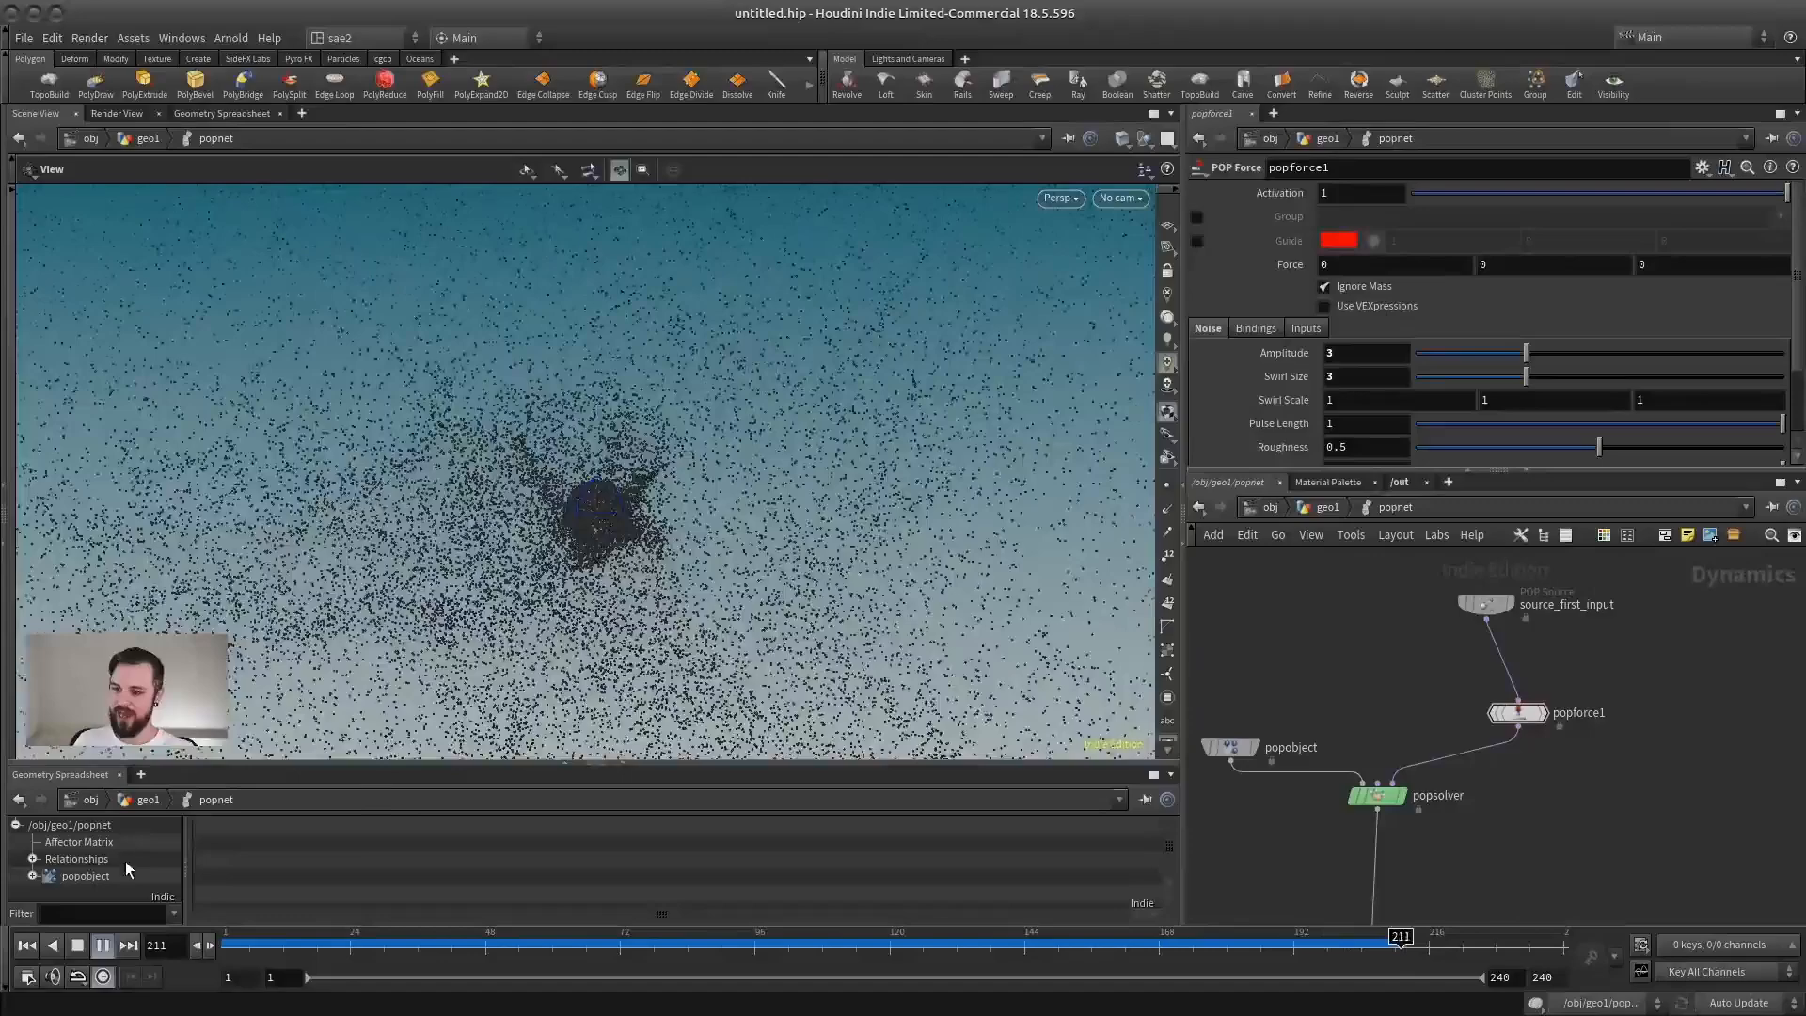
# Step: Stop the simulation, return to frame 1 and enable popforce1's Guide display to examine the force field around the emitter
pyautogui.click(103, 946)
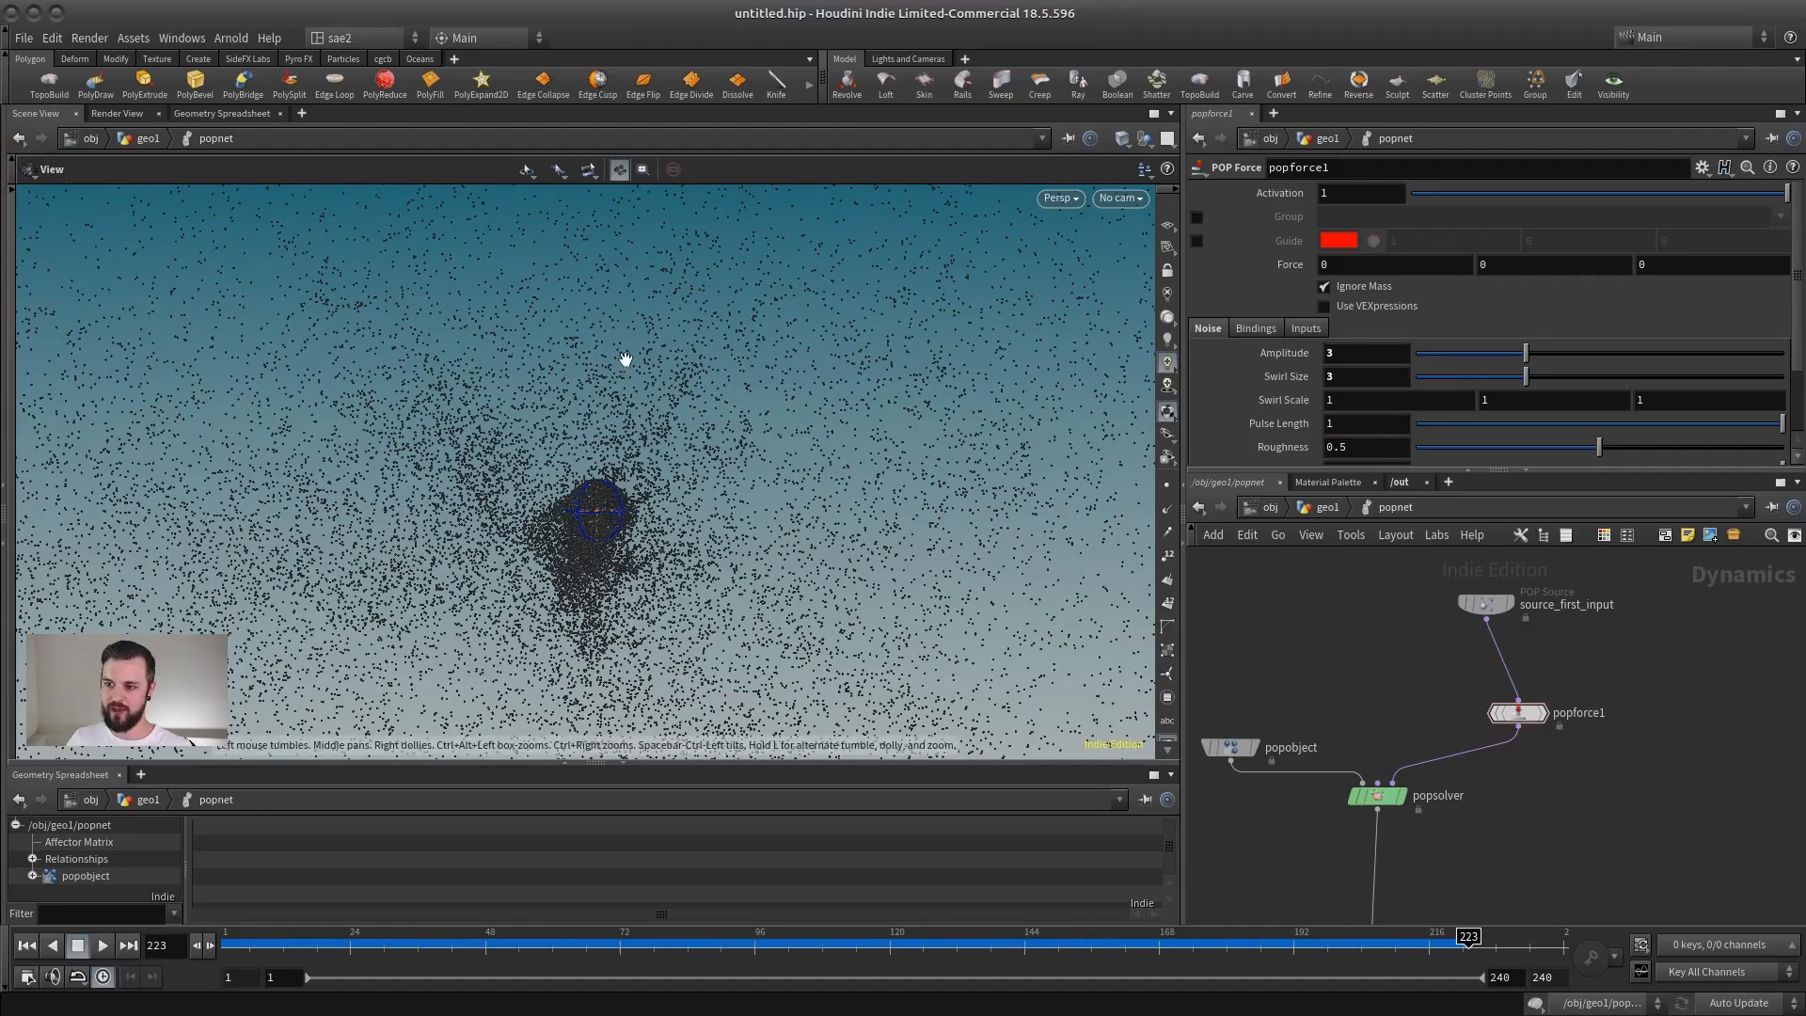
pyautogui.click(28, 946)
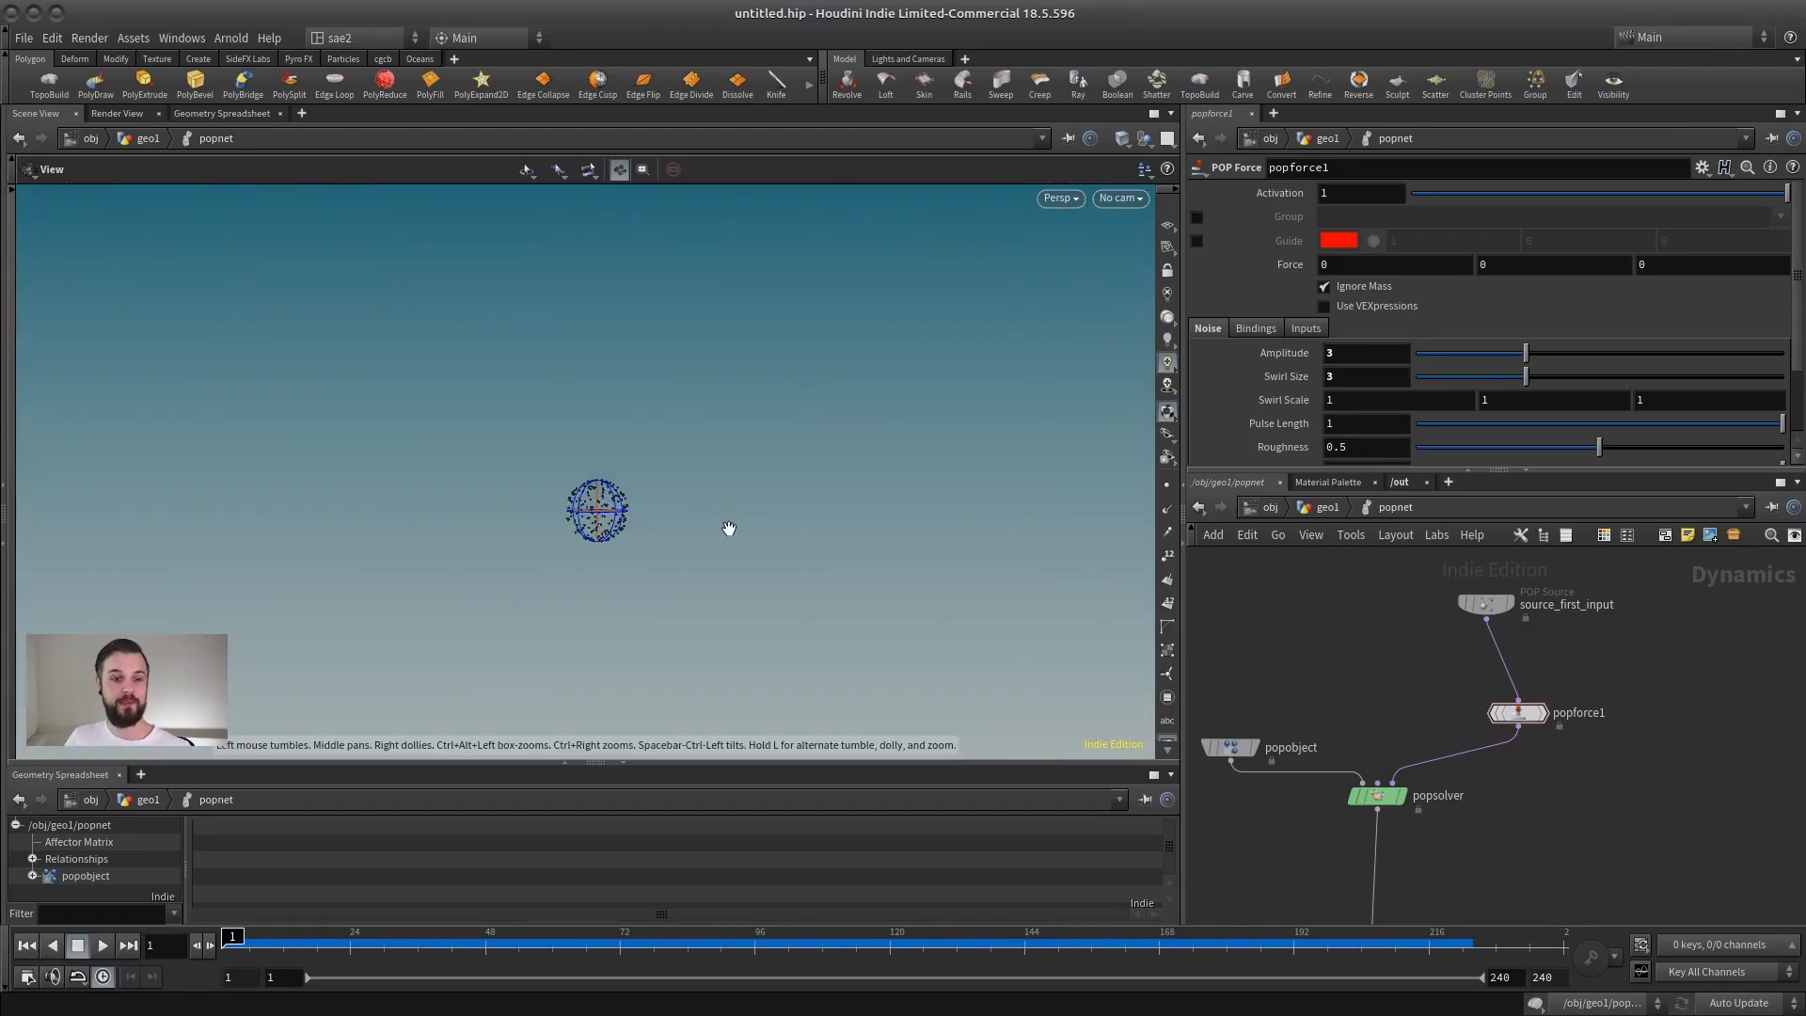
pyautogui.moveTo(622, 552); pyautogui.dragTo(599, 516)
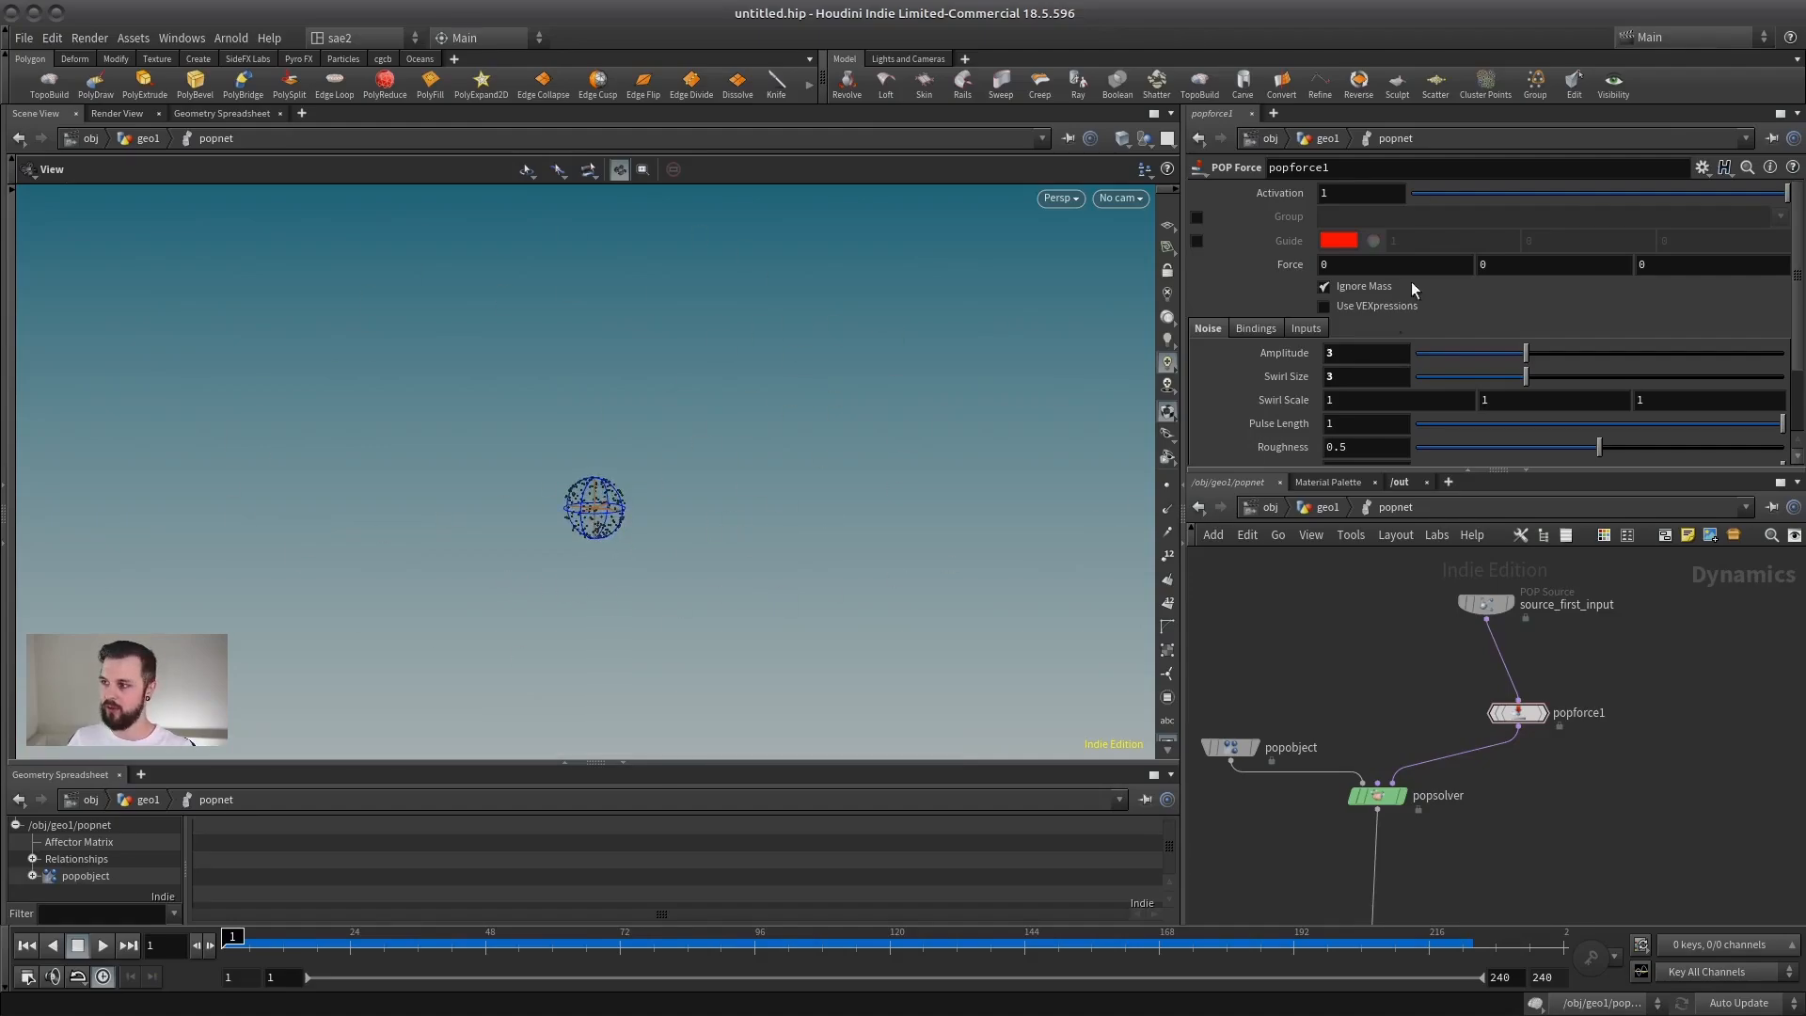
pyautogui.click(1197, 241)
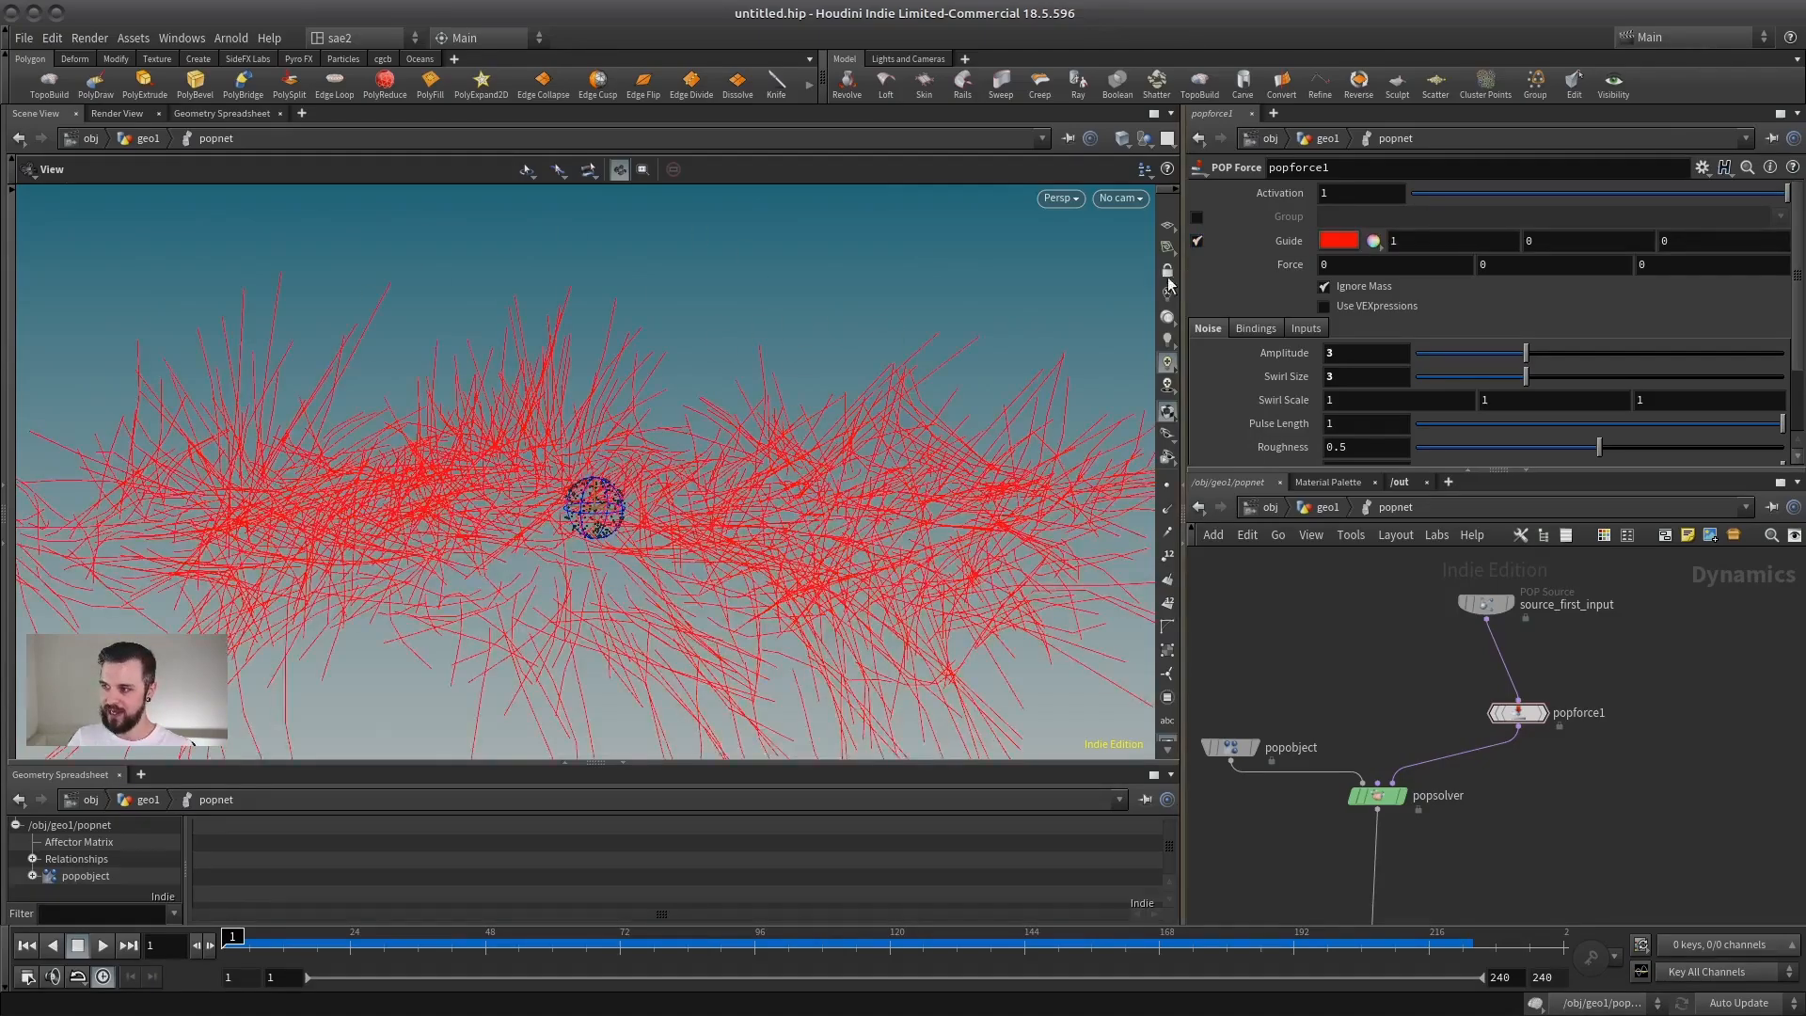
pyautogui.moveTo(621, 451); pyautogui.dragTo(916, 280)
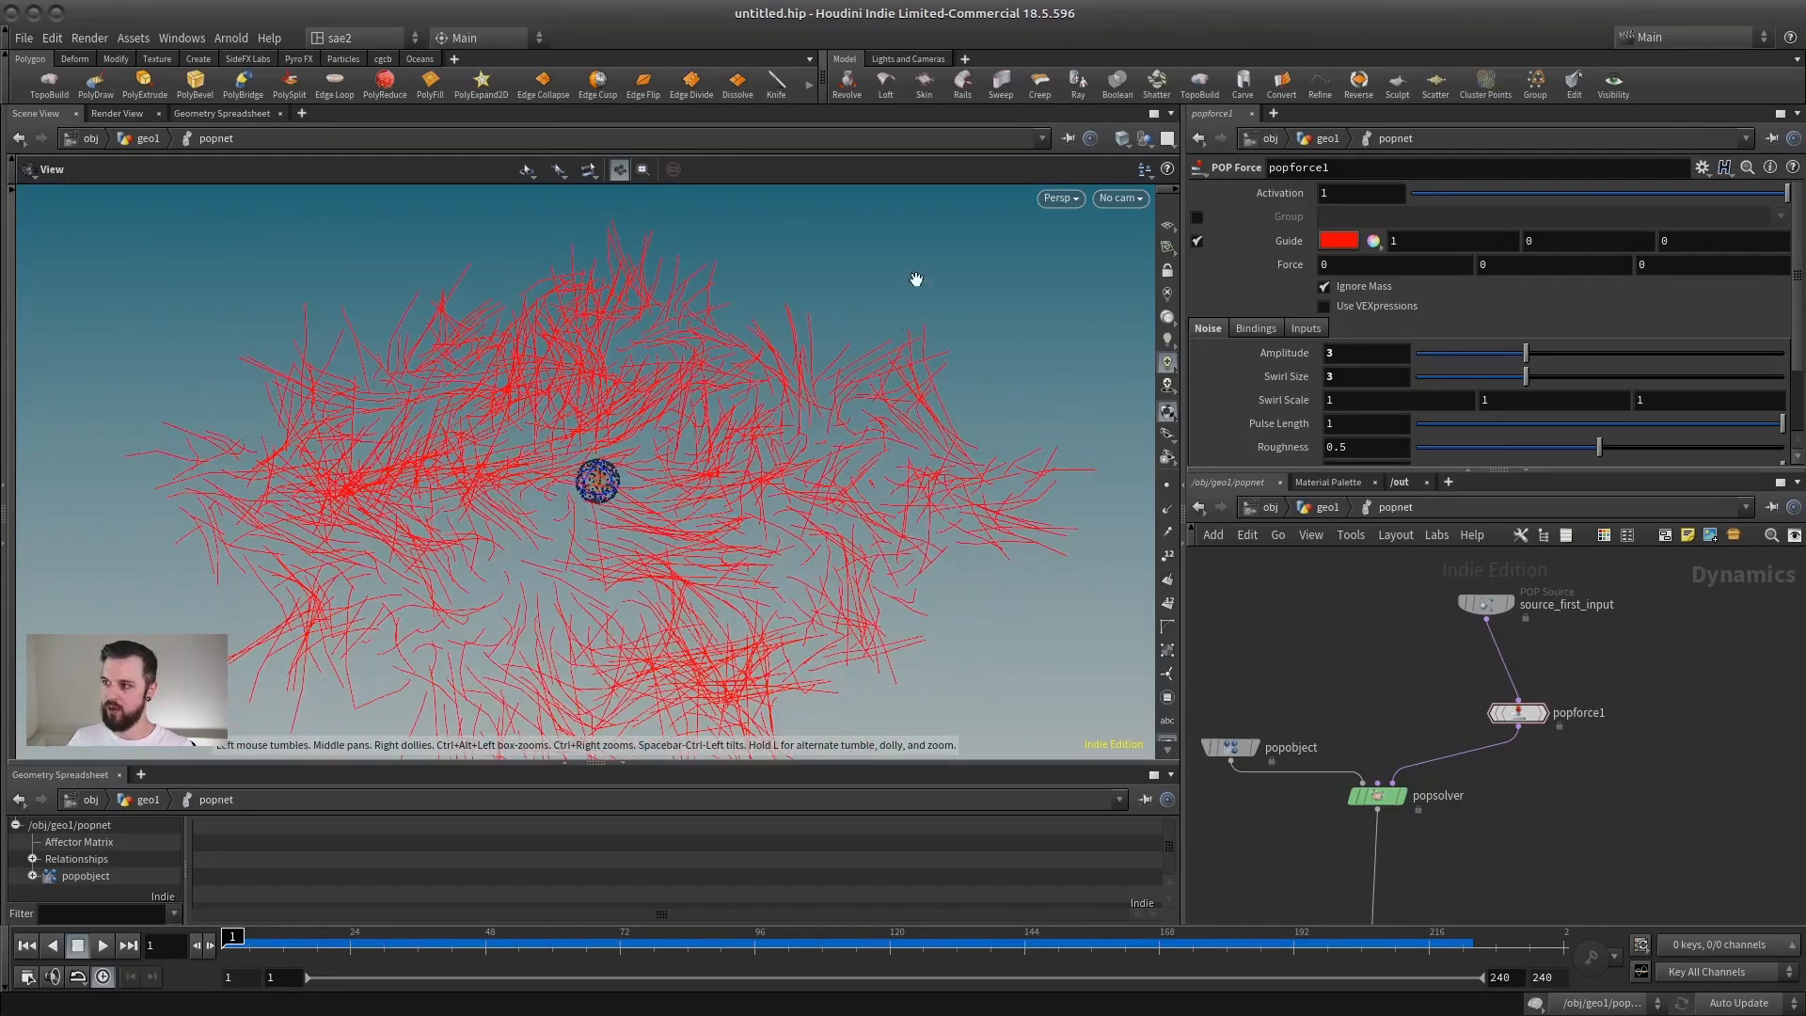
pyautogui.moveTo(757, 430); pyautogui.dragTo(649, 524)
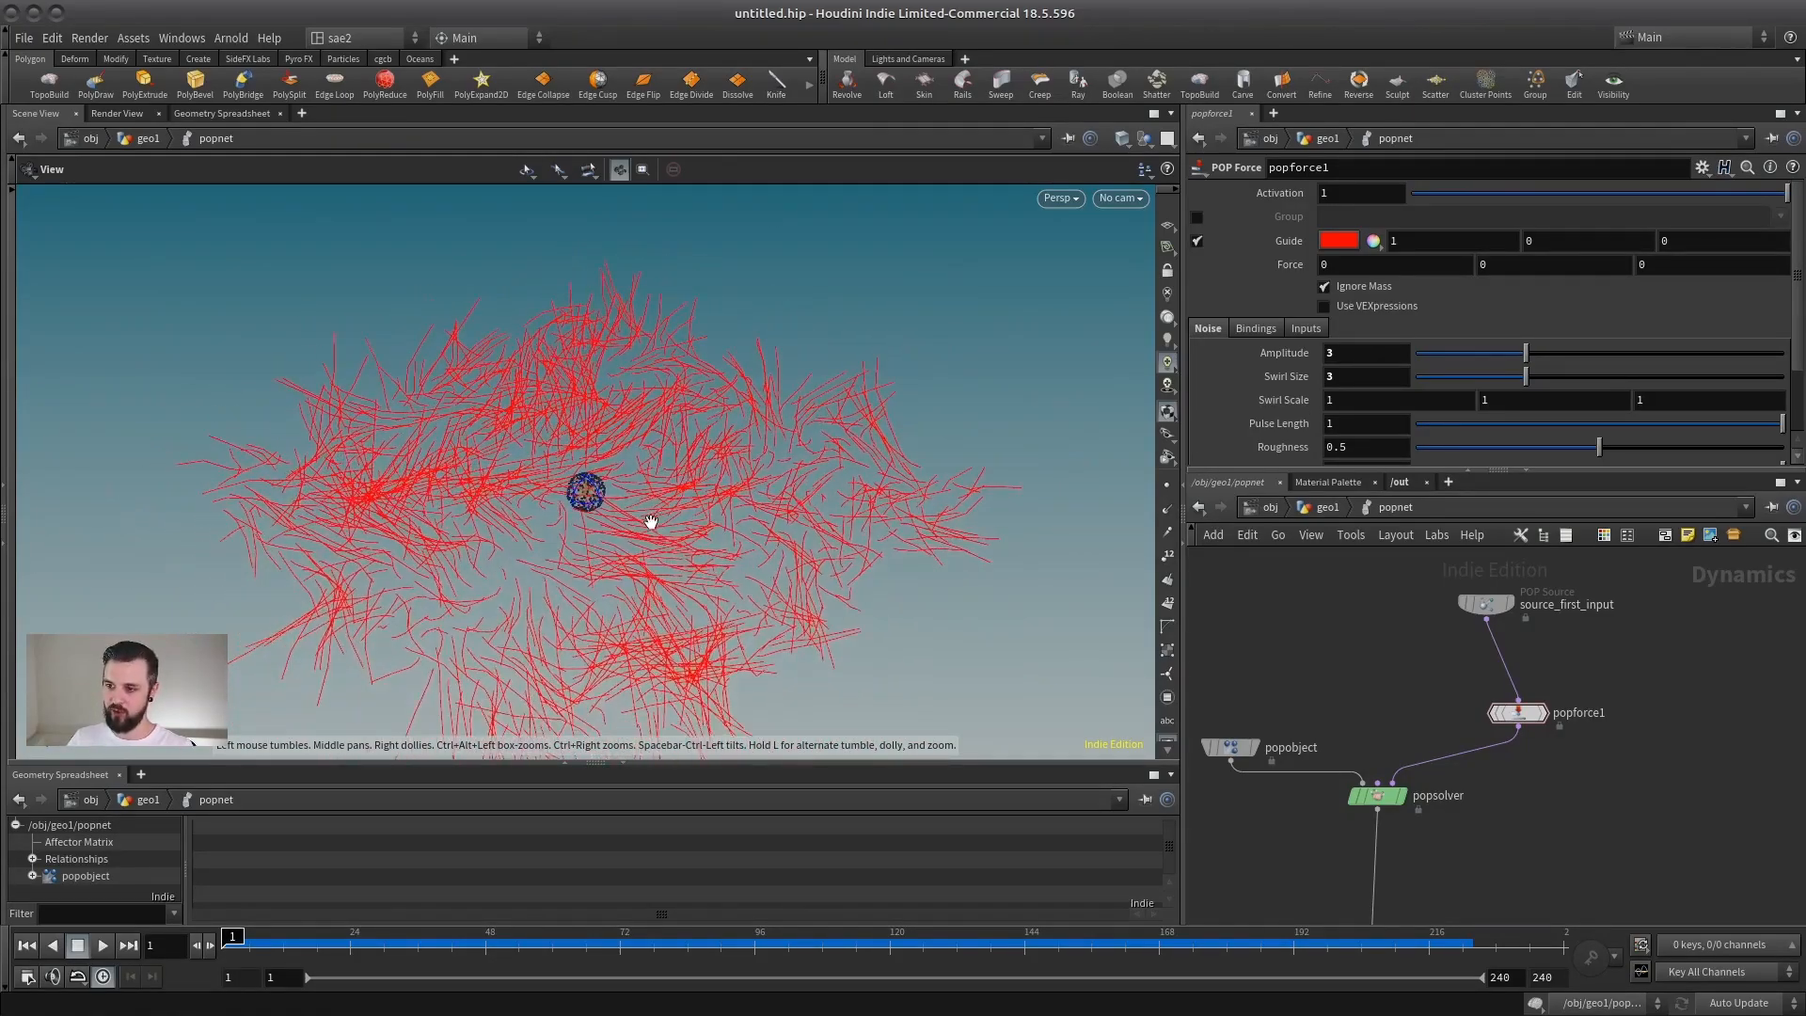
# Step: Play the simulation repeatedly from frame 1 and examine how the guide lines evolve and push the particles, then stop it
pyautogui.click(103, 945)
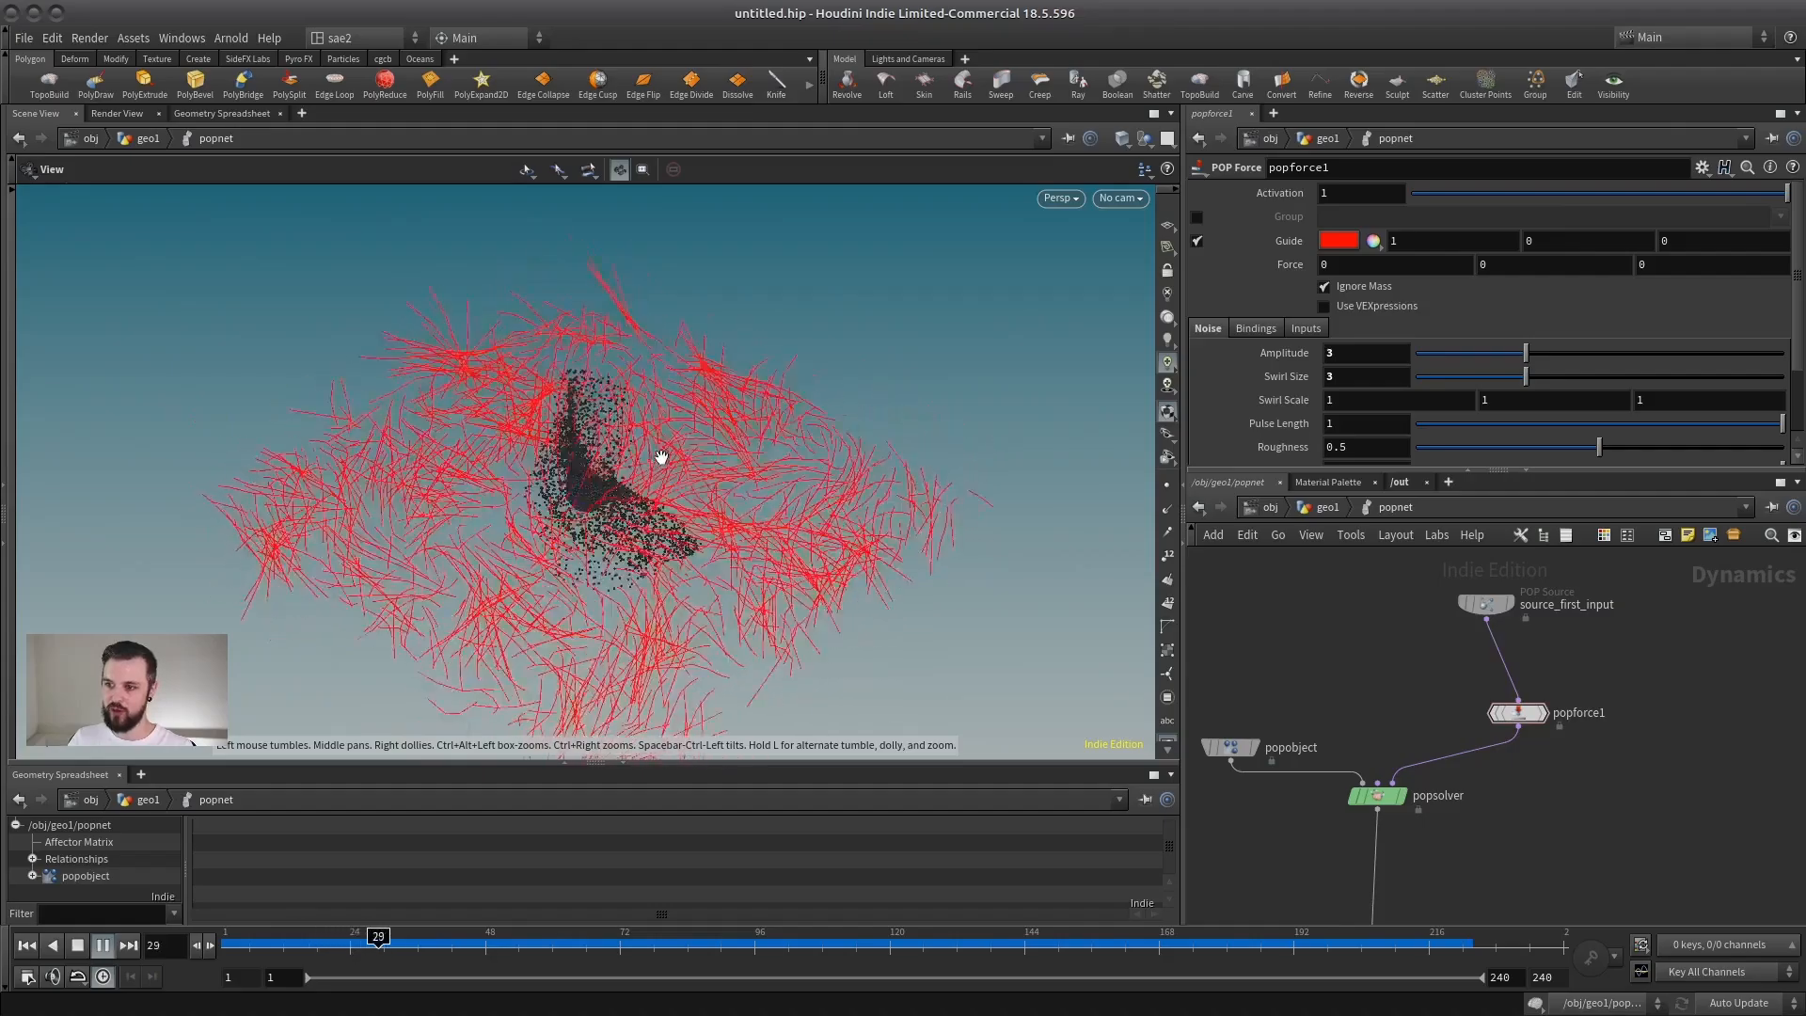
pyautogui.click(77, 944)
pyautogui.moveTo(937, 383); pyautogui.dragTo(675, 420)
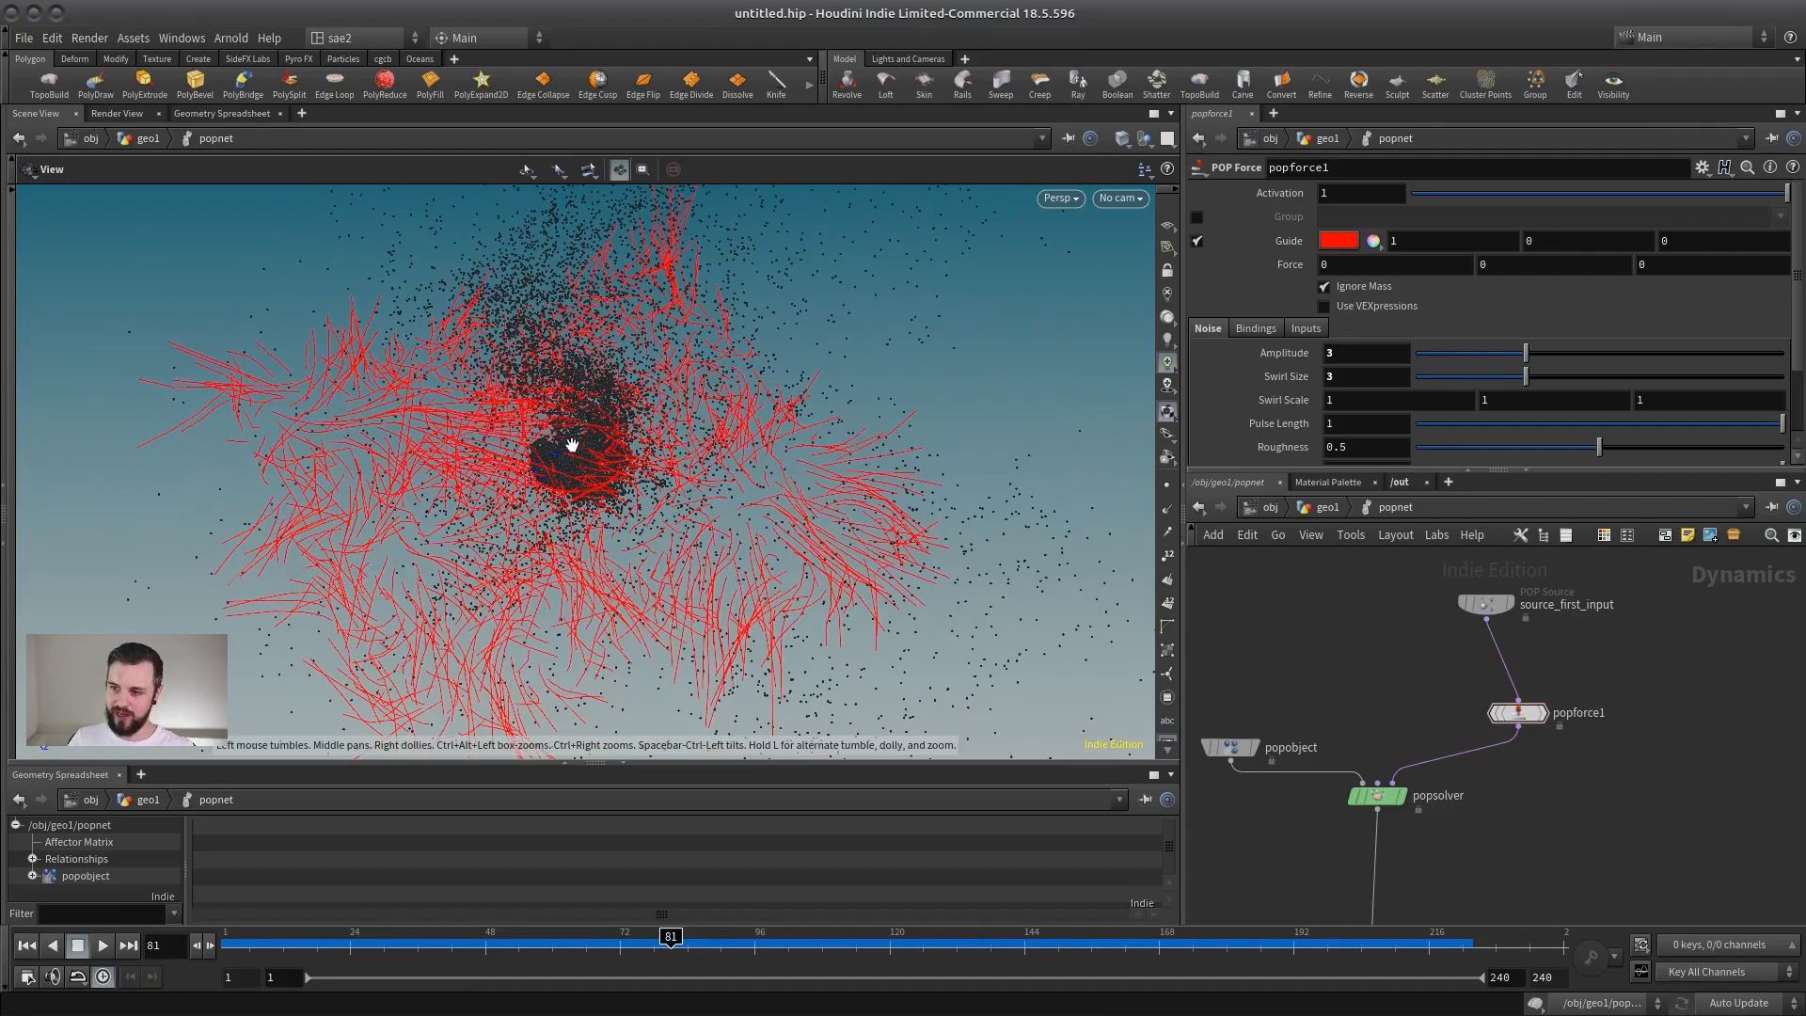
pyautogui.moveTo(571, 445); pyautogui.dragTo(498, 470)
pyautogui.click(27, 947)
pyautogui.scroll(-5, 410, 553)
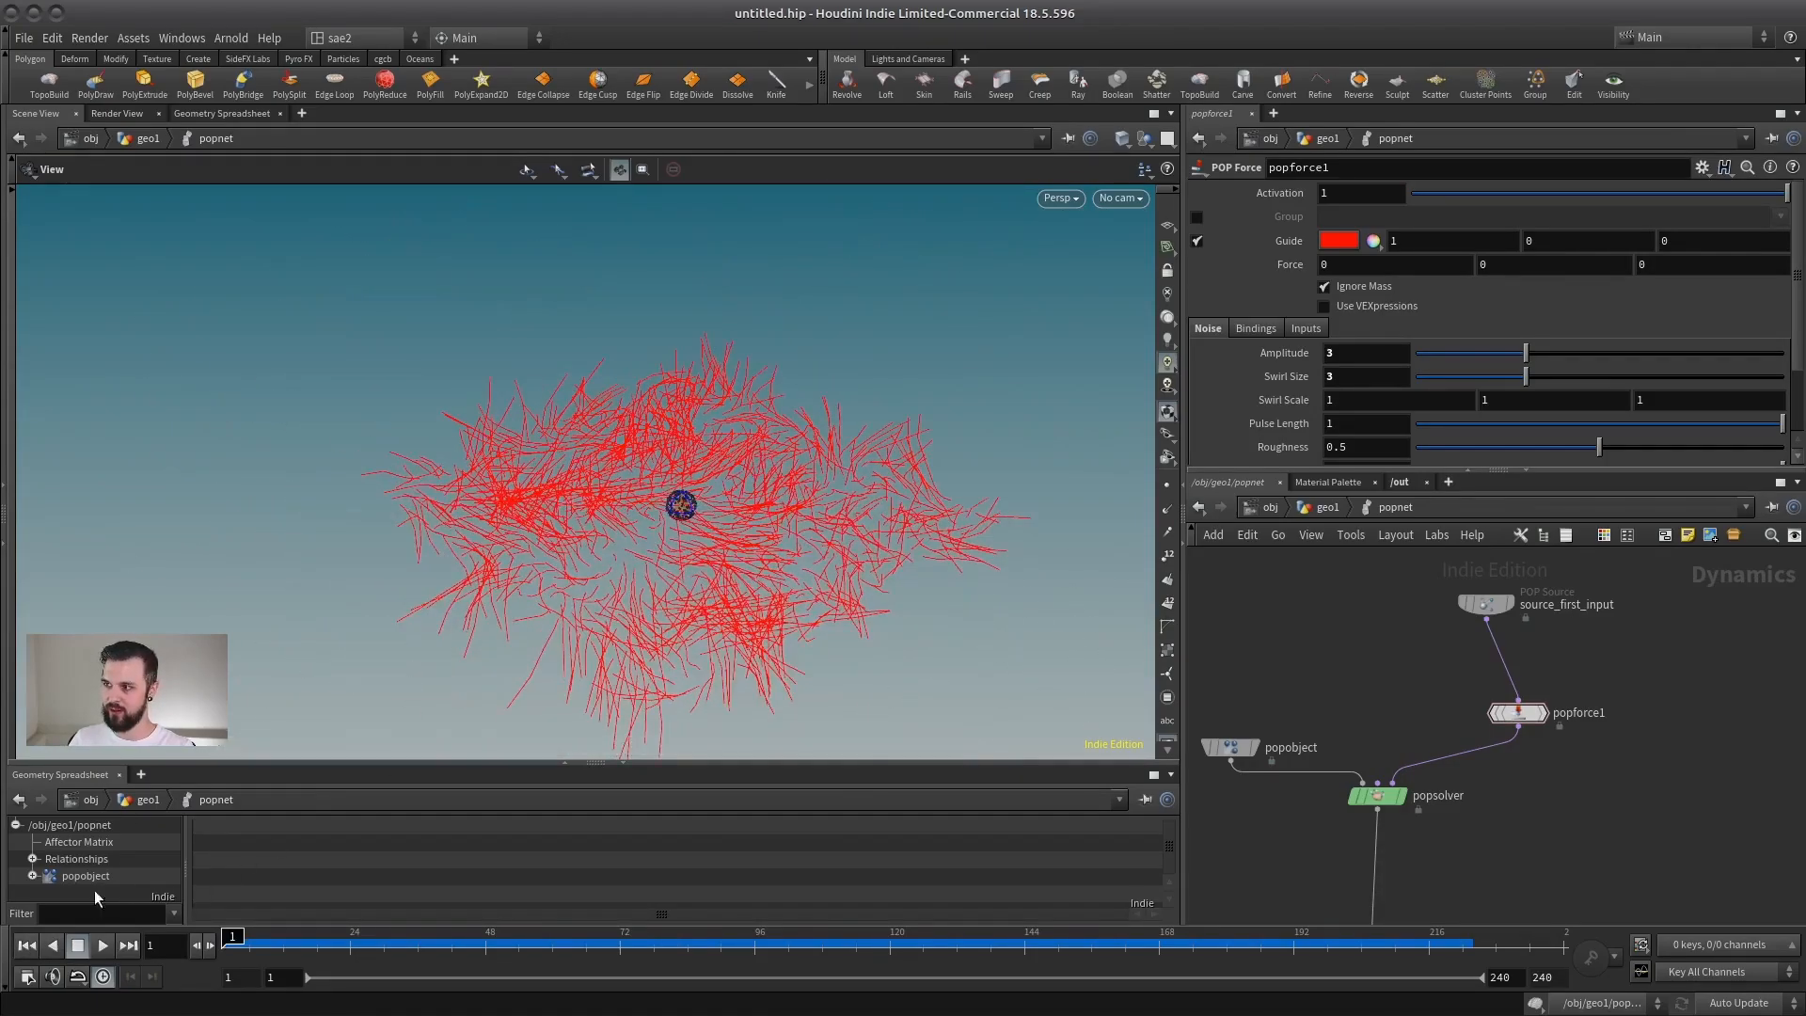
pyautogui.click(103, 947)
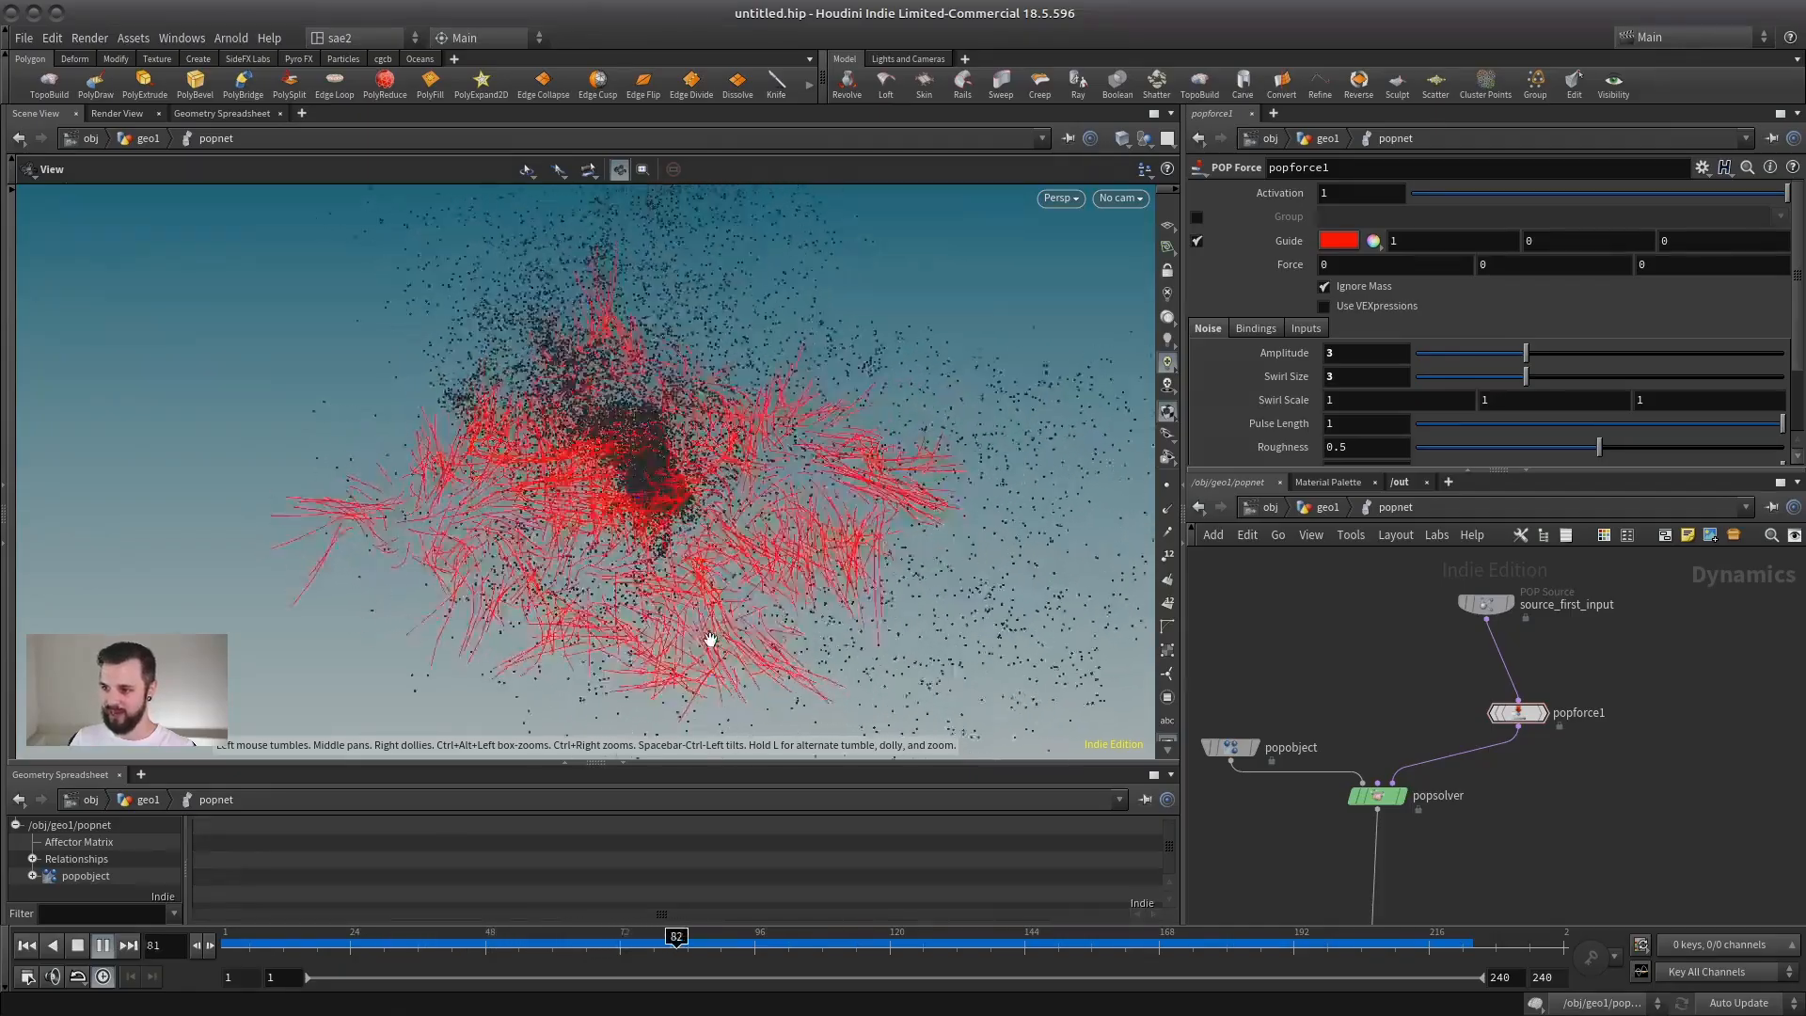
pyautogui.click(102, 945)
pyautogui.click(26, 945)
pyautogui.moveTo(512, 593); pyautogui.dragTo(281, 579)
pyautogui.click(102, 945)
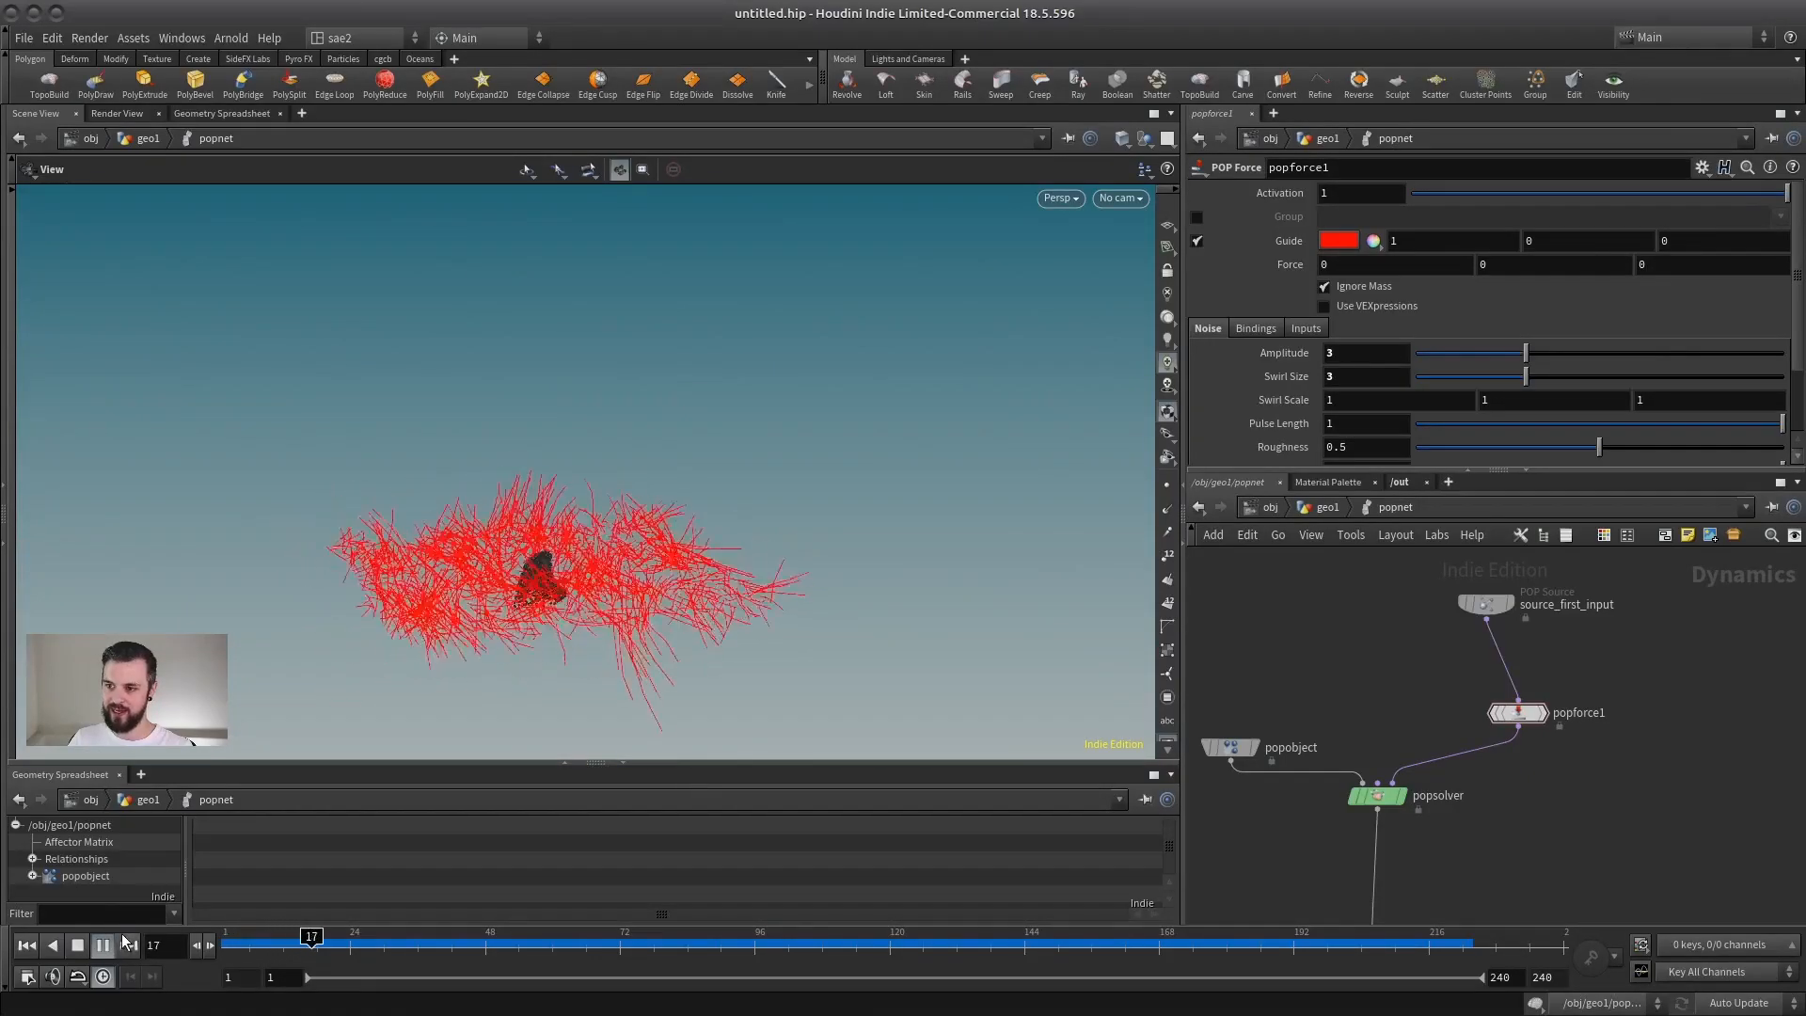
pyautogui.click(78, 945)
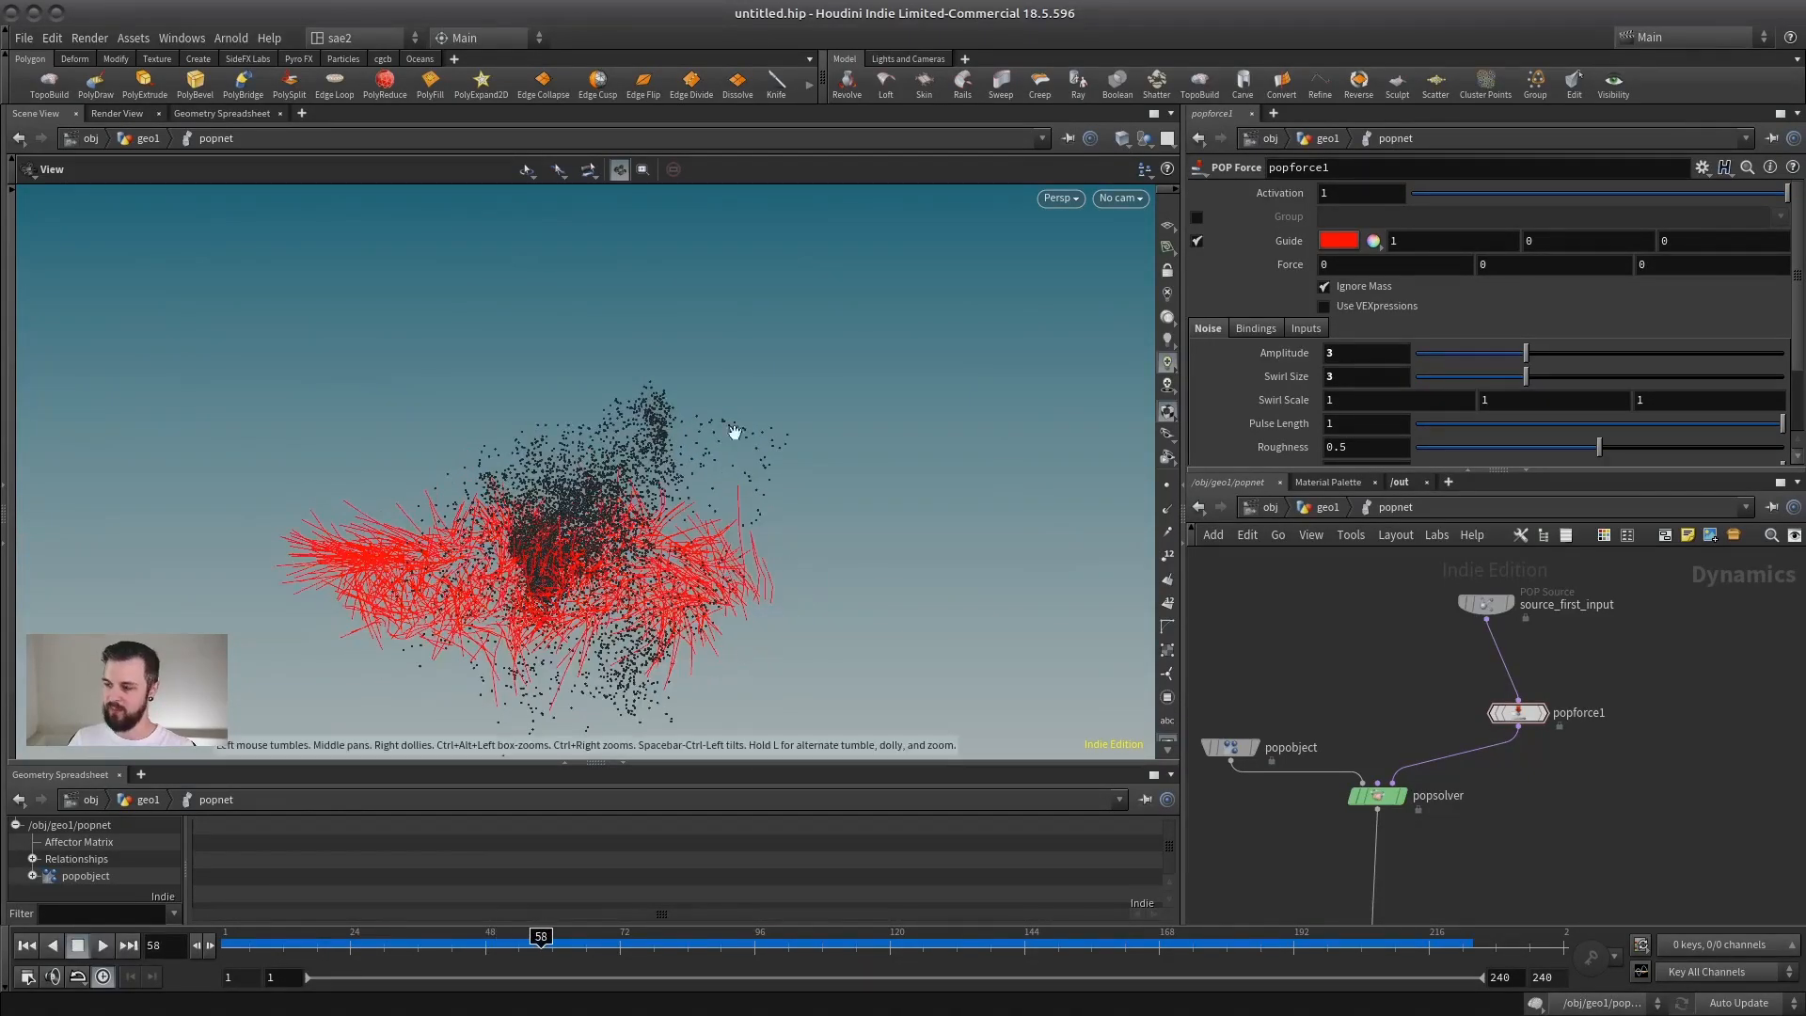
# Step: Set popforce1's Pulse Length to .2 and replay the simulation from frame 1 with the guide shown, then stop it
pyautogui.click(1345, 424)
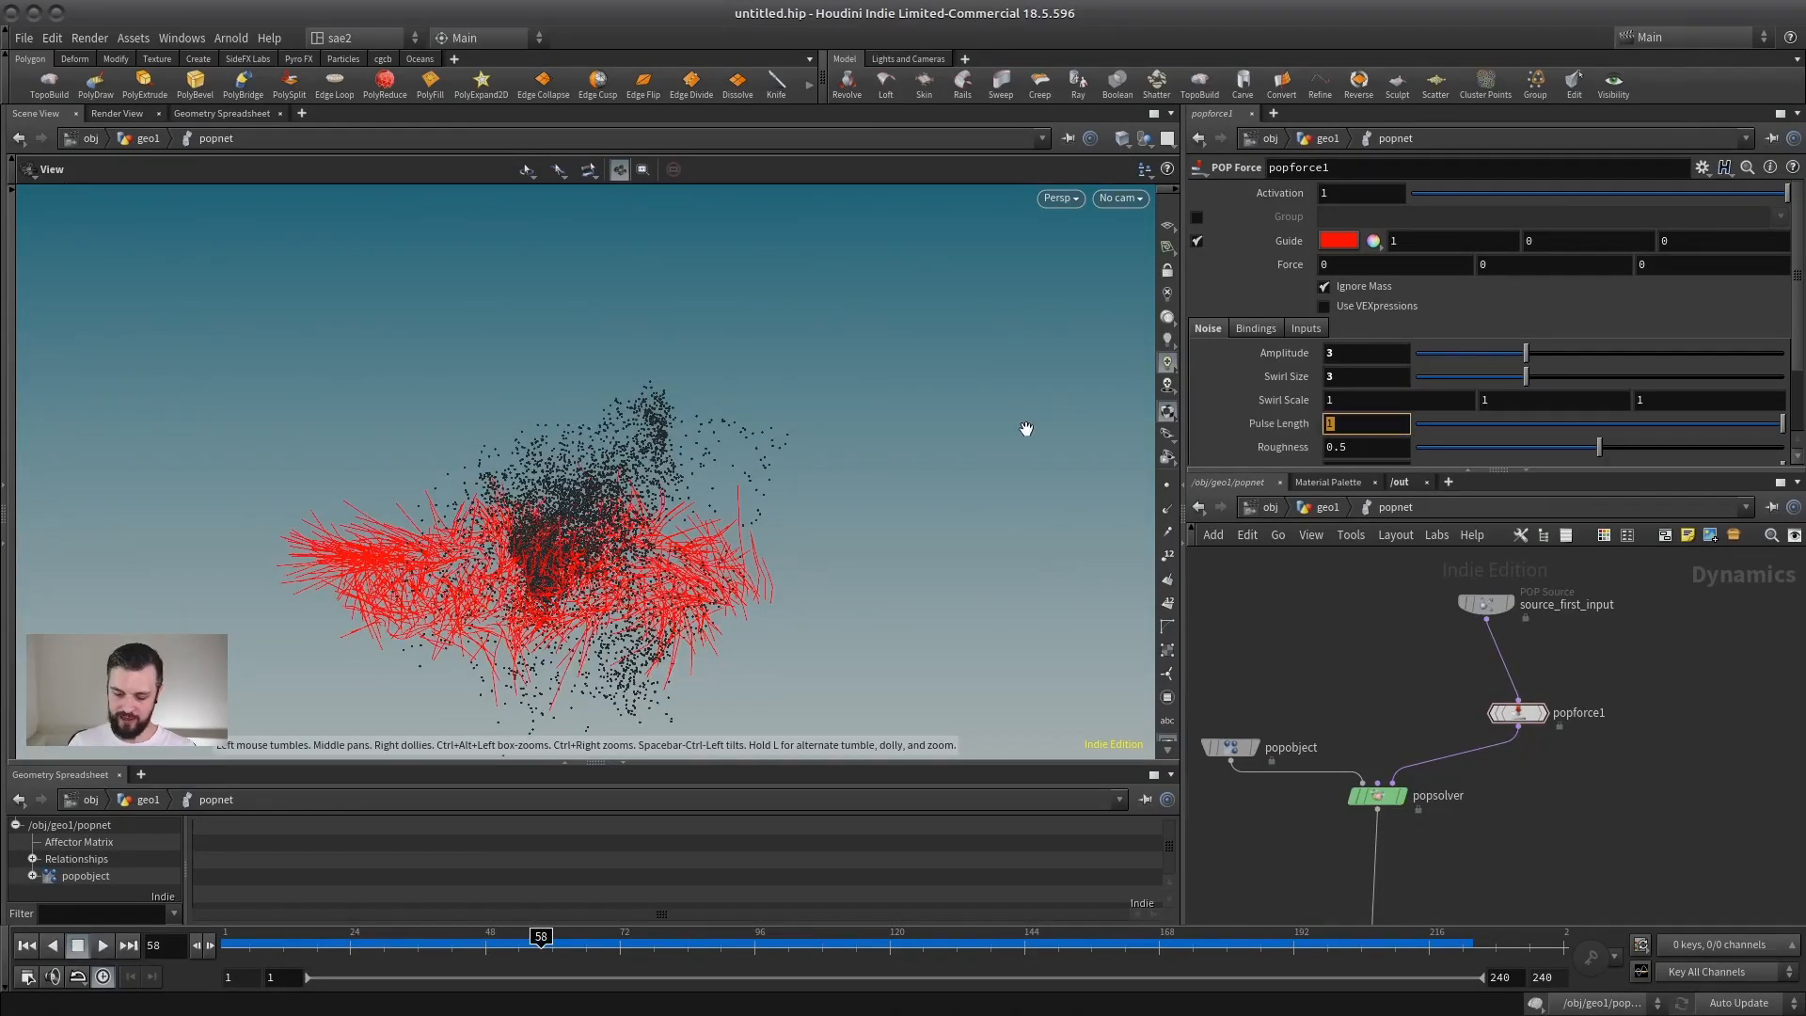
pyautogui.press('Return')
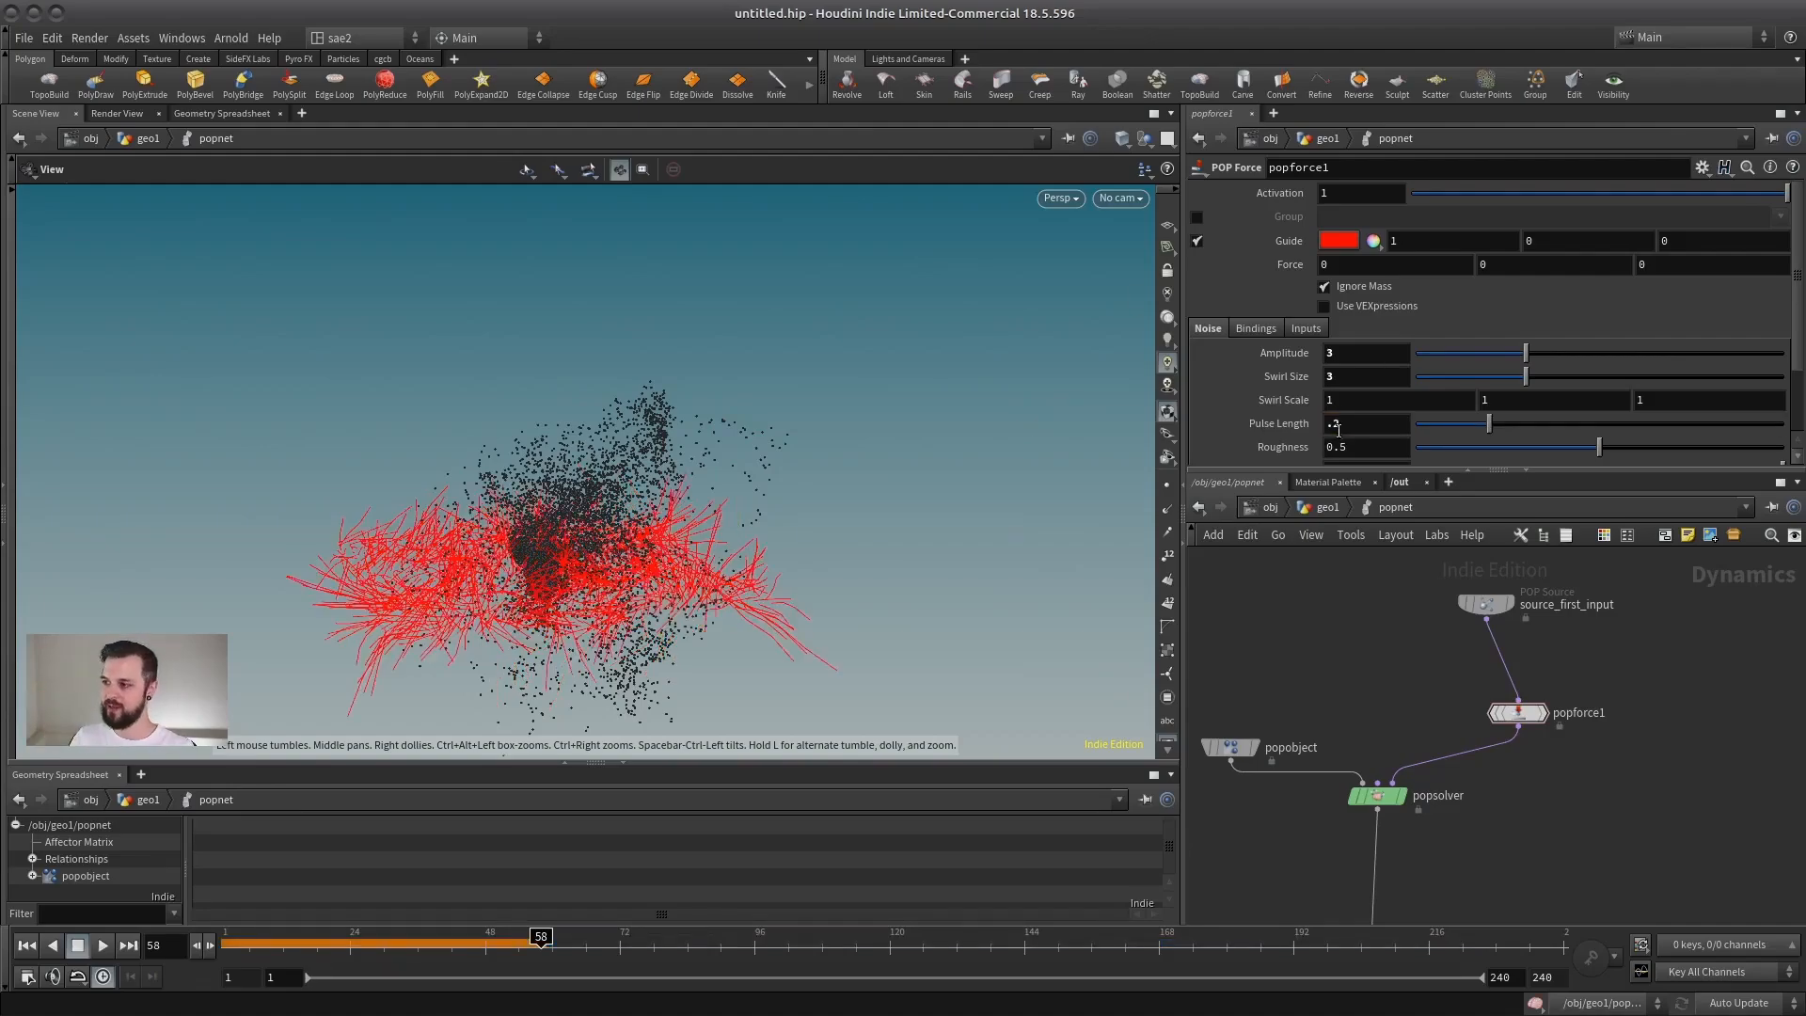
pyautogui.click(28, 946)
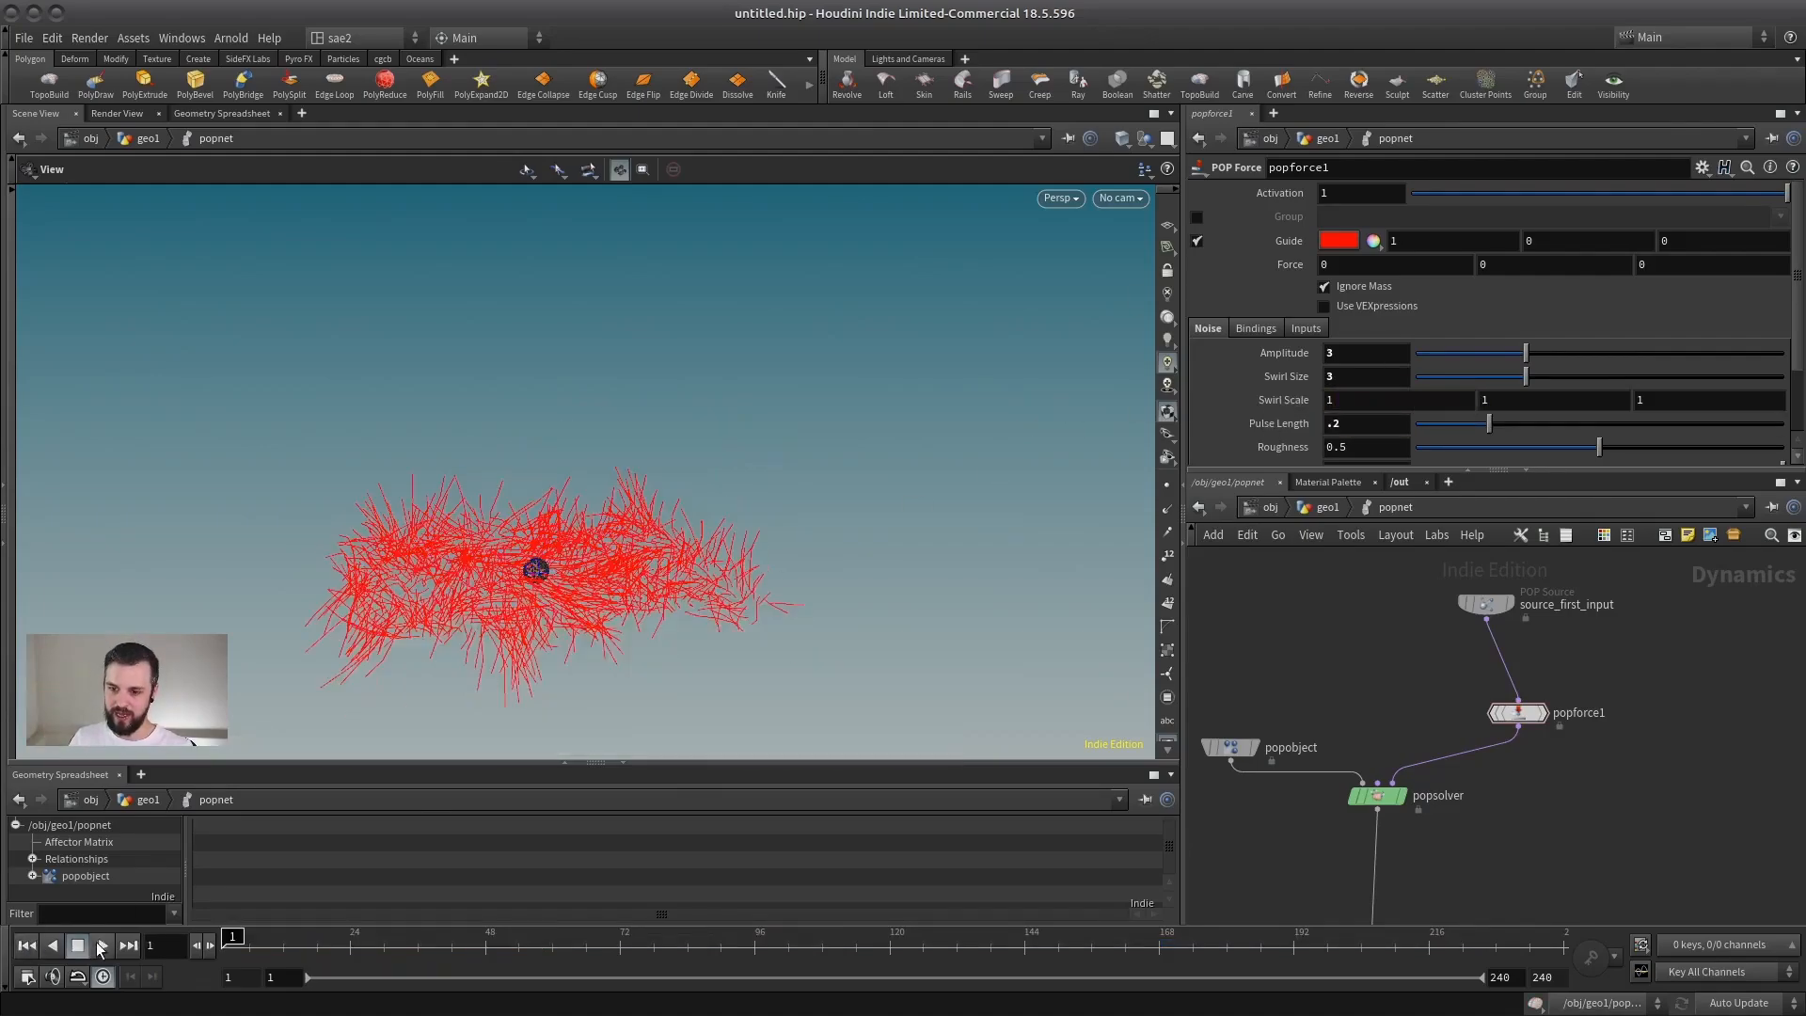
pyautogui.click(102, 946)
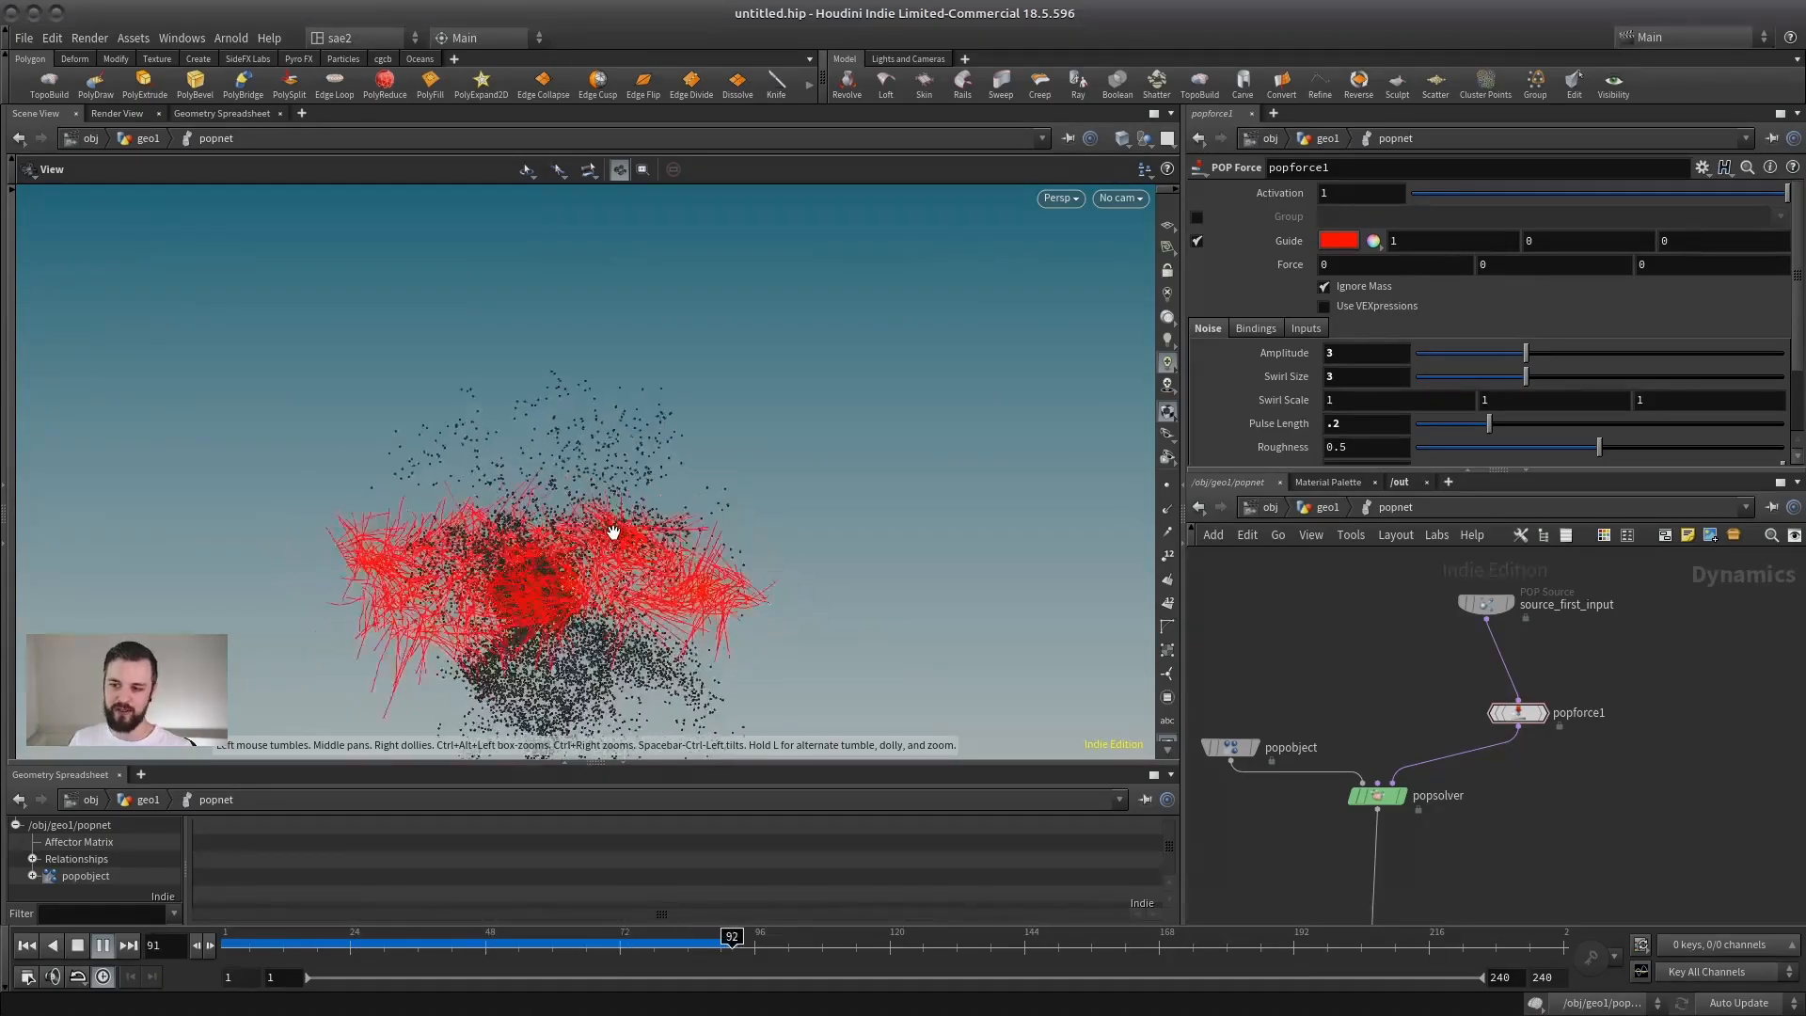
pyautogui.click(78, 945)
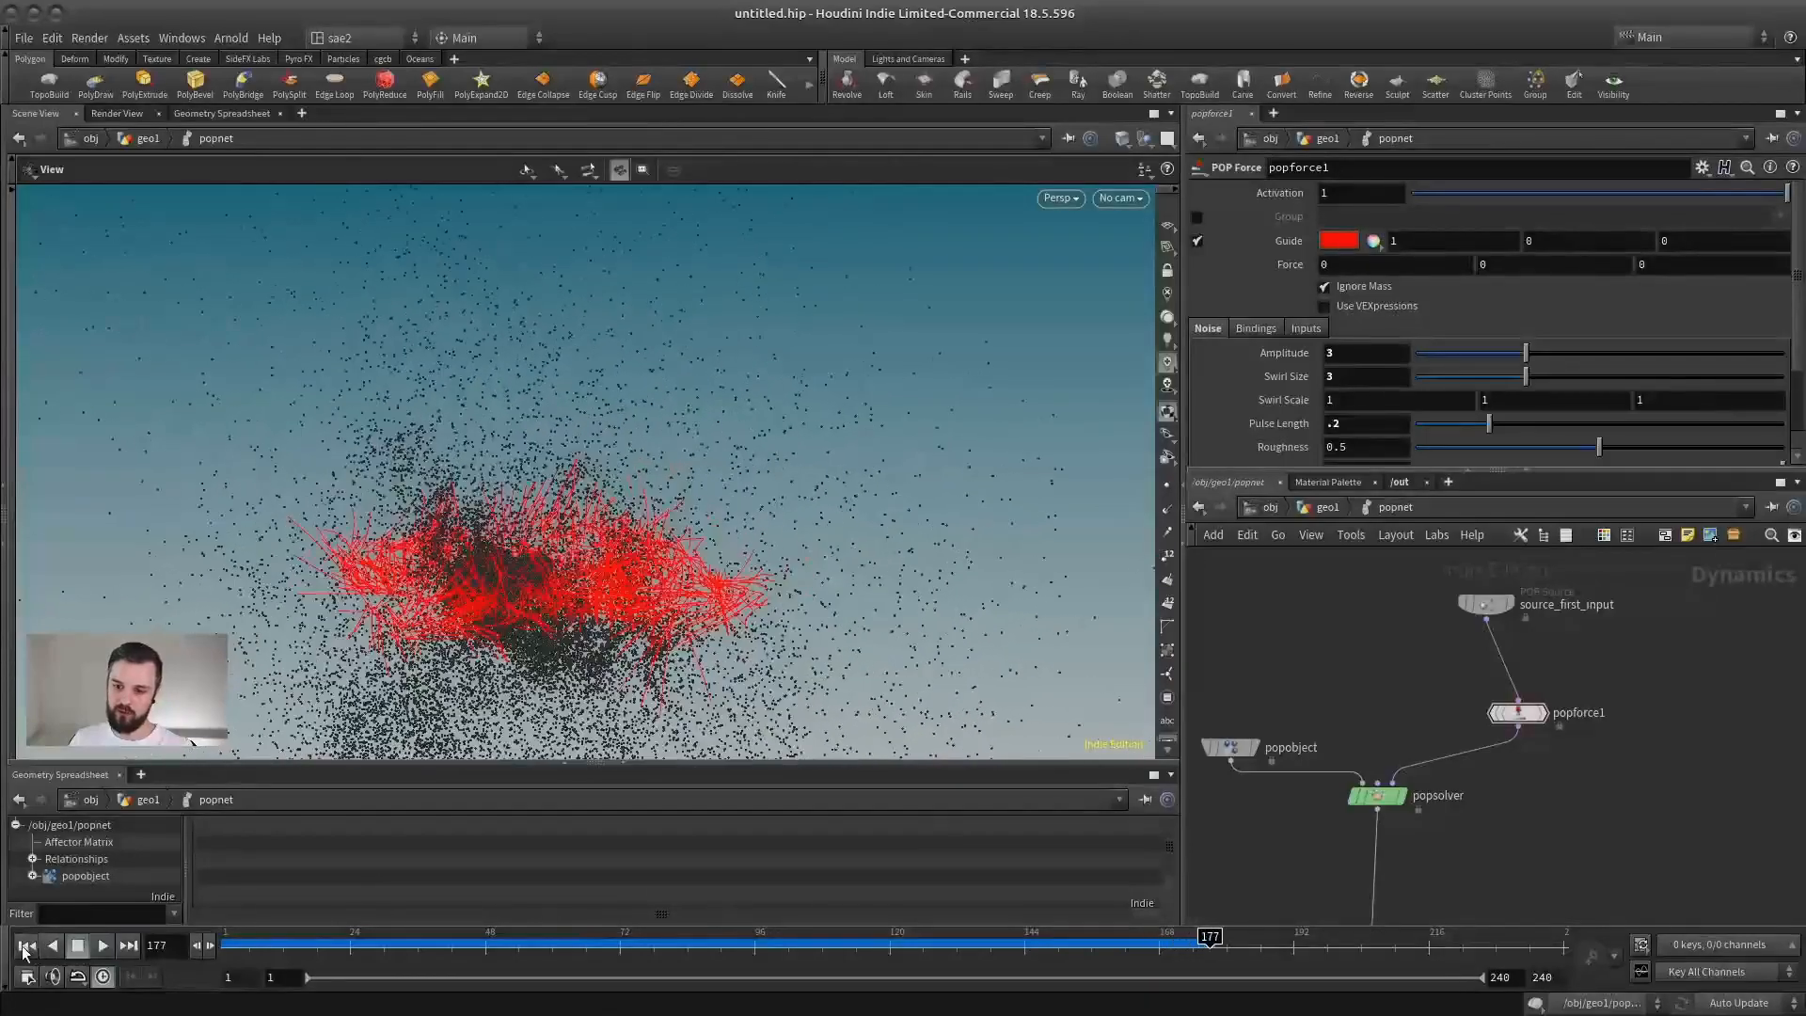
# Step: Set popforce1's Pulse Length to 3 at frame 1, play the simulation to examine the noise changes, and return to the start
pyautogui.click(26, 946)
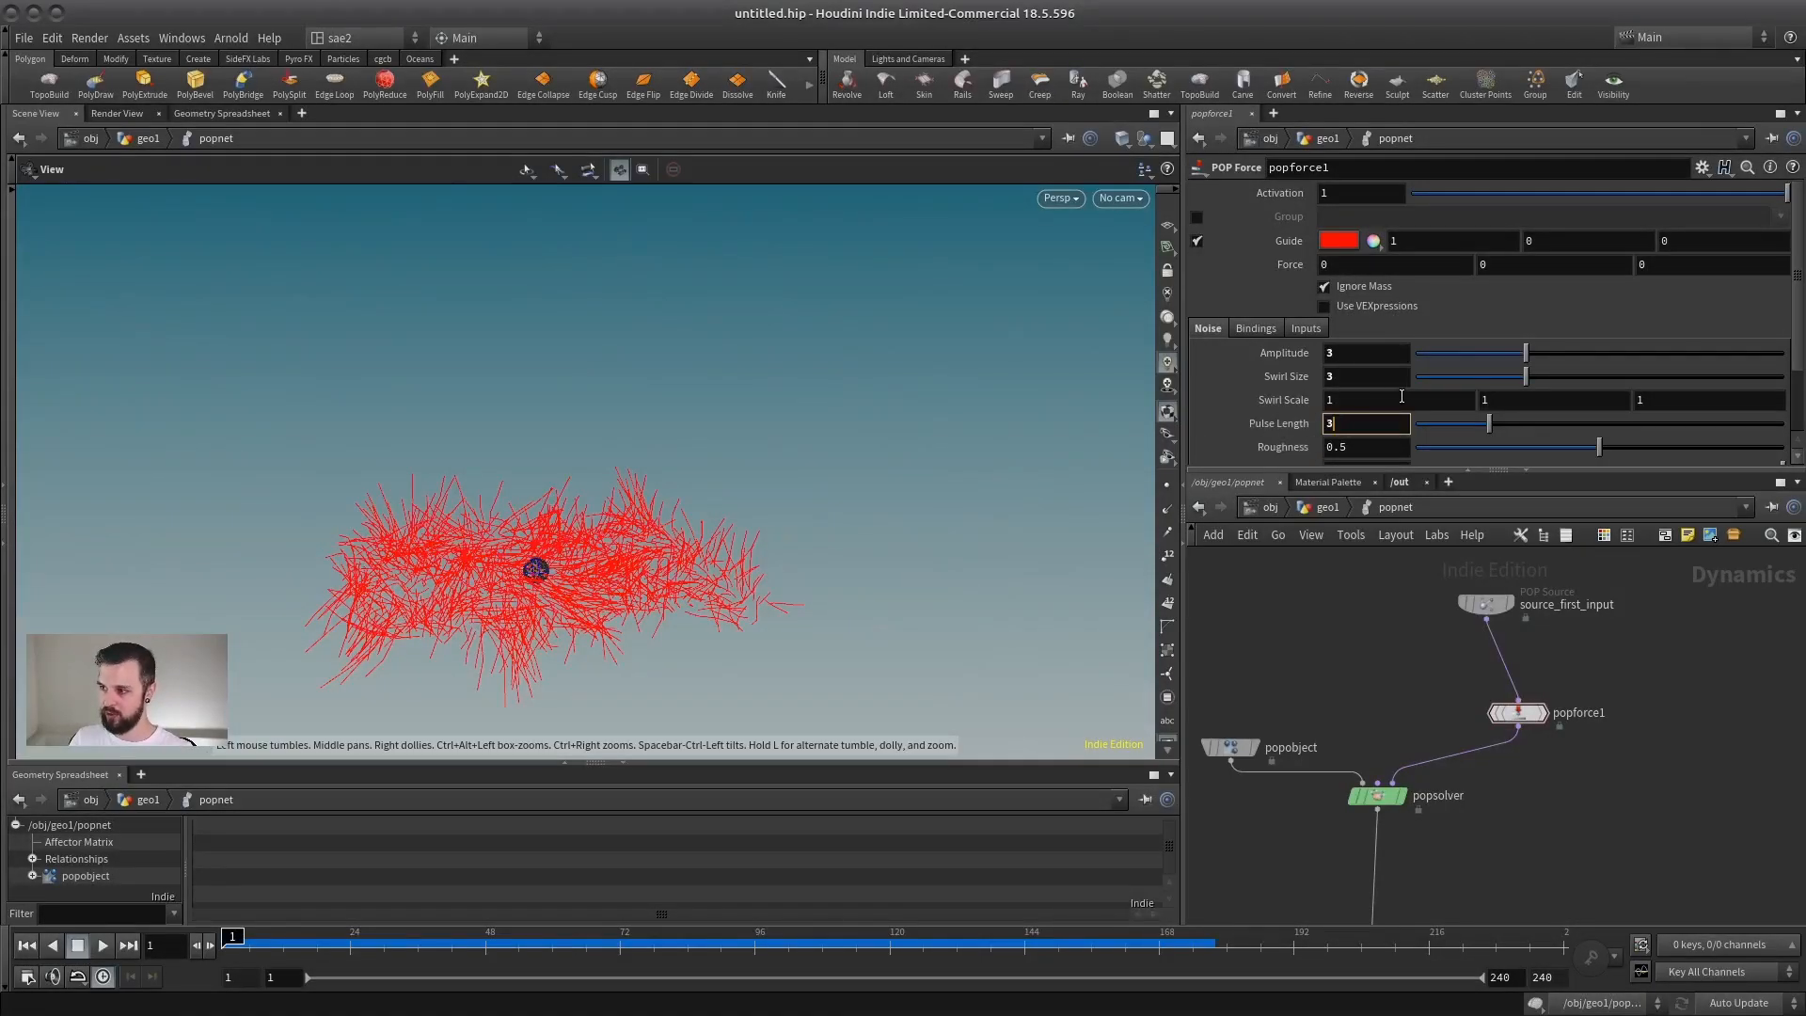
pyautogui.press('Return')
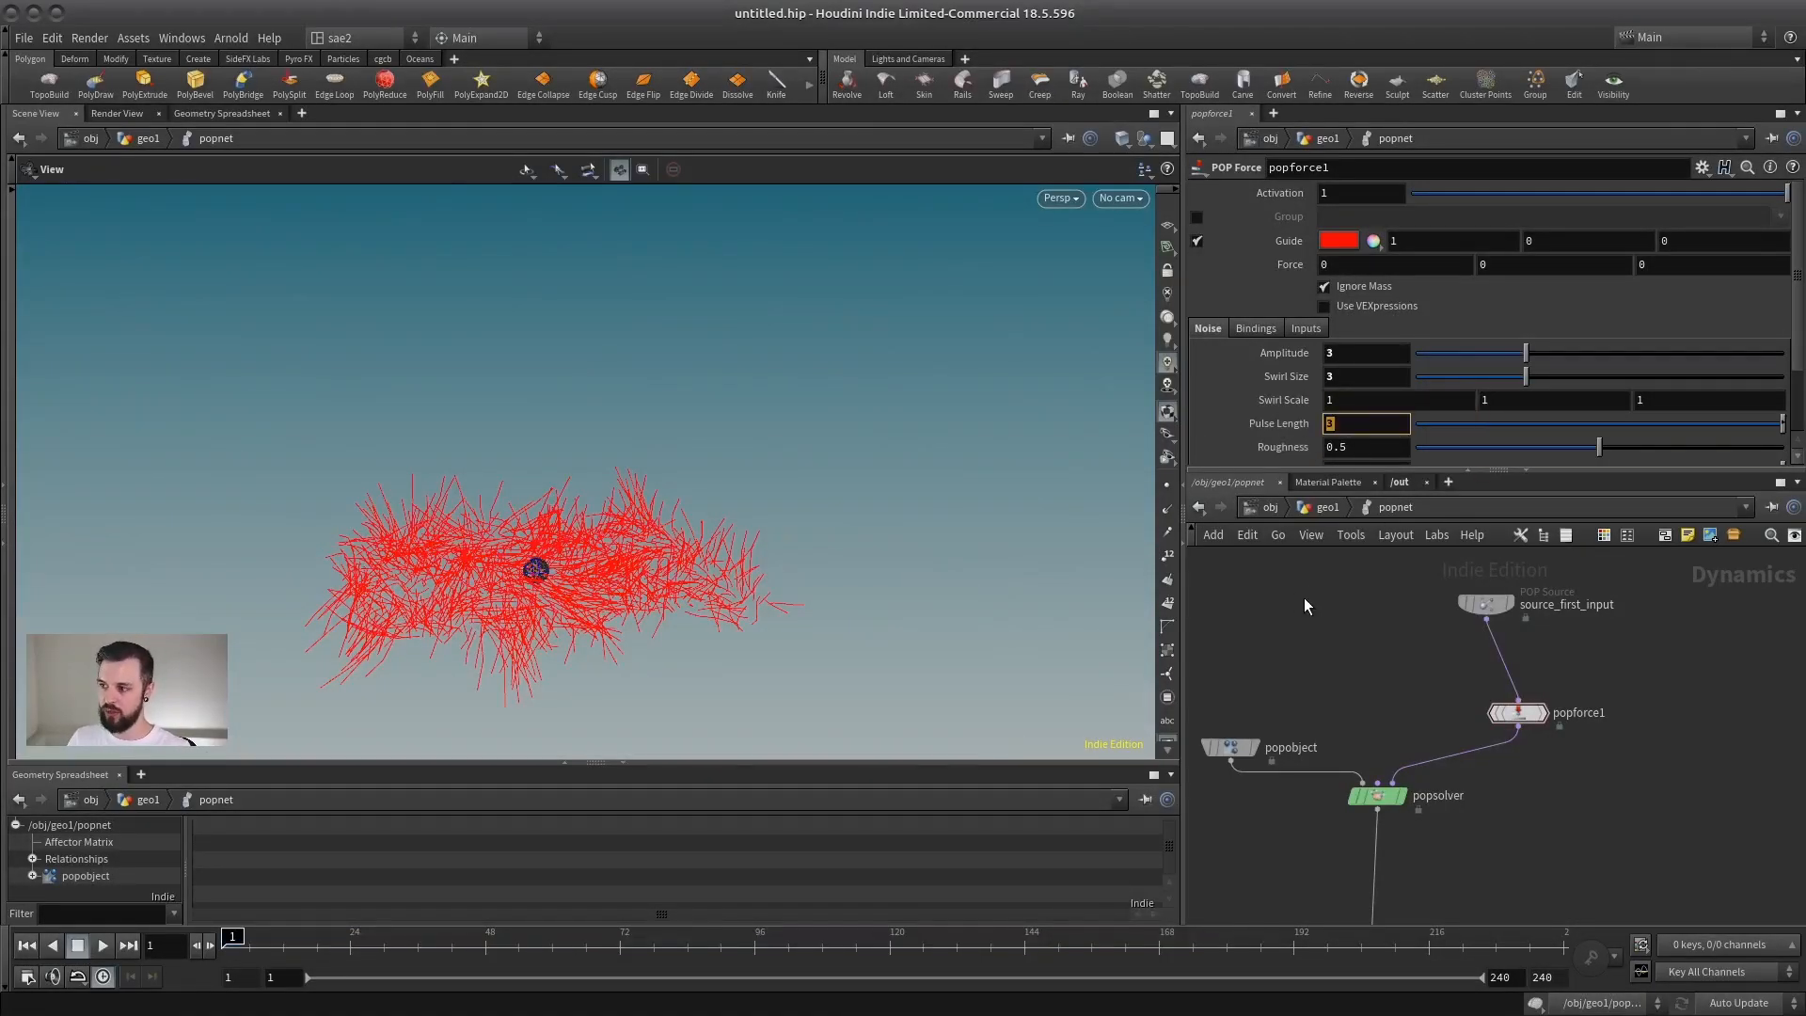
pyautogui.press('Up')
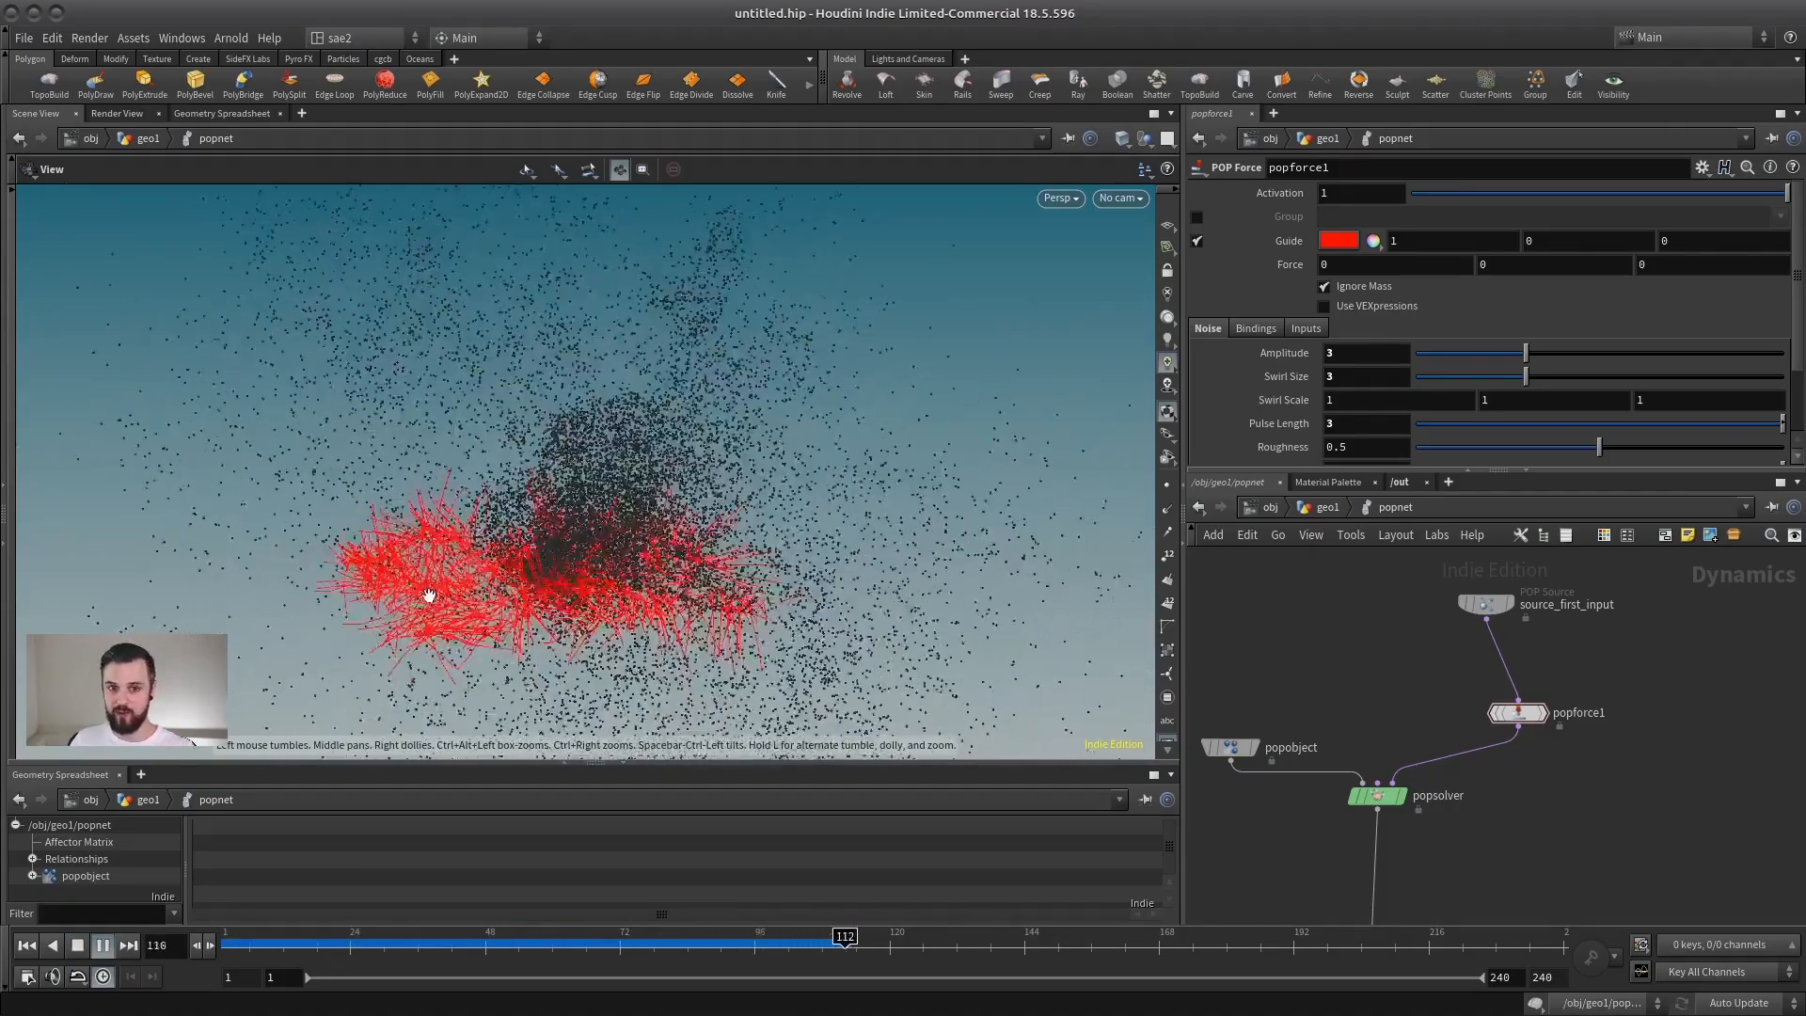
pyautogui.hotkey('ctrl', 'Up')
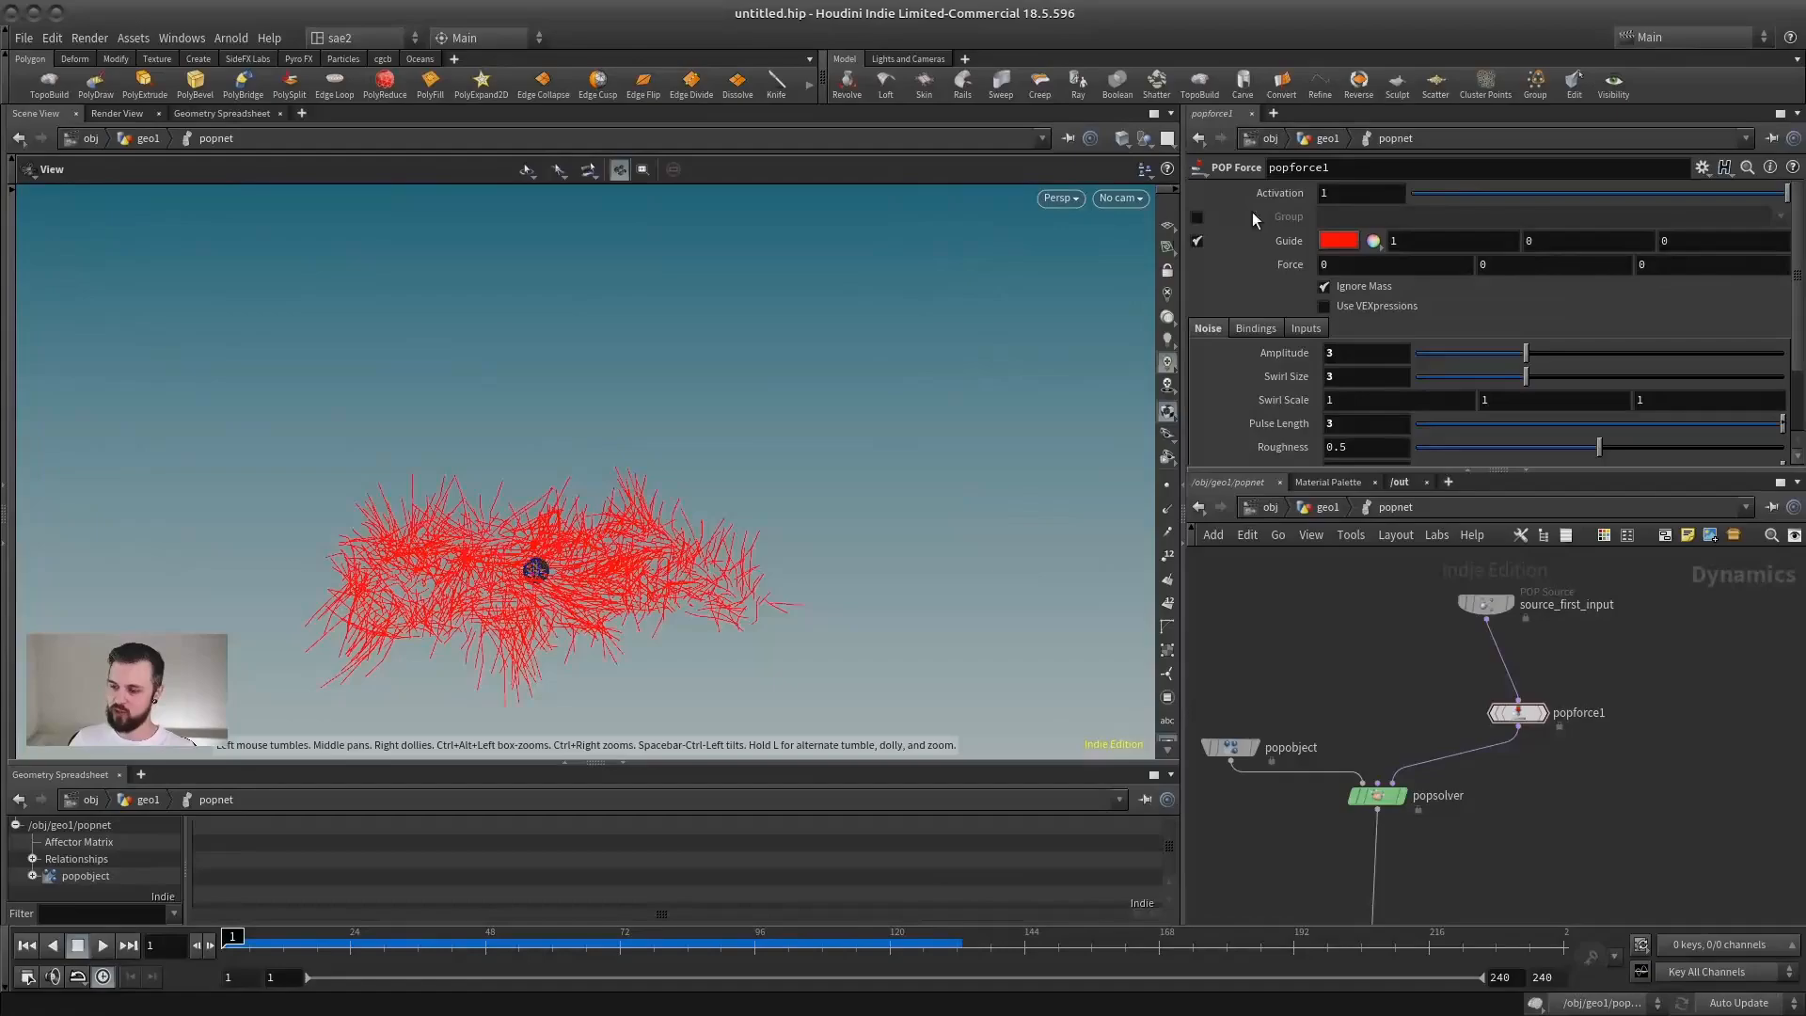
# Step: Turn off popforce1's Guide display and play the simulation to examine the particles alone, then stop it
pyautogui.click(1199, 241)
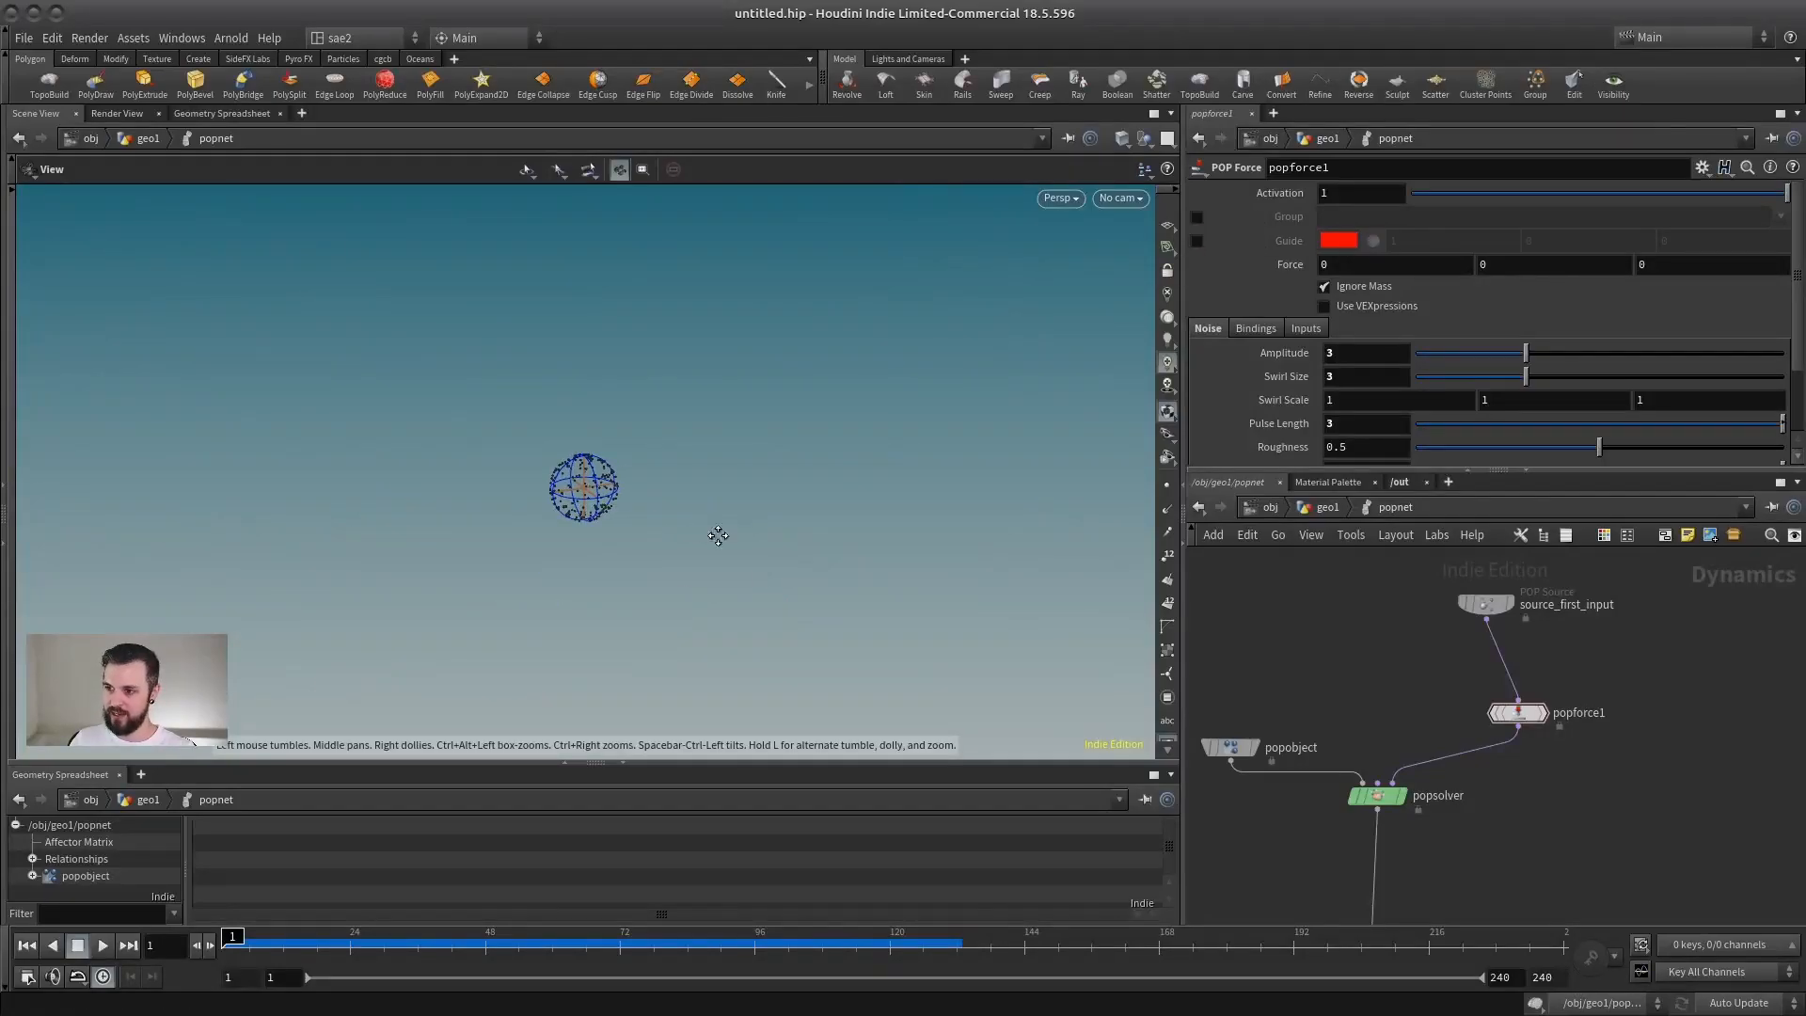
pyautogui.click(104, 944)
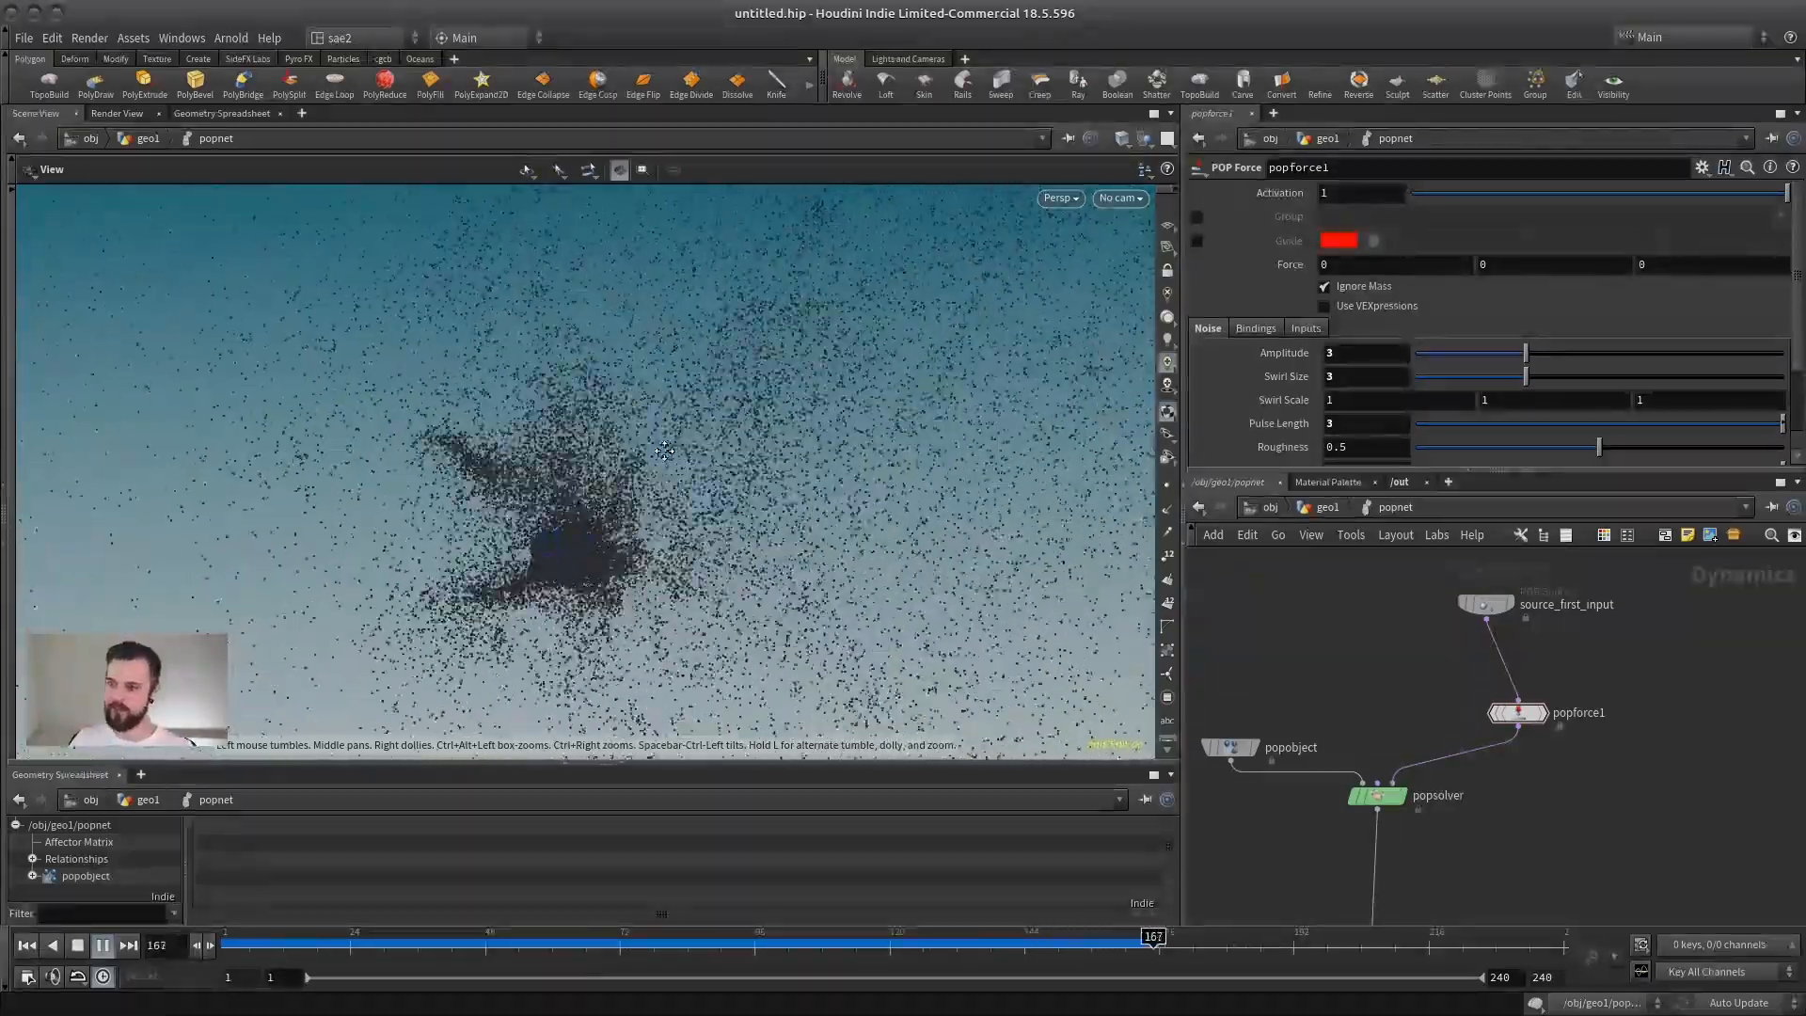
pyautogui.click(77, 945)
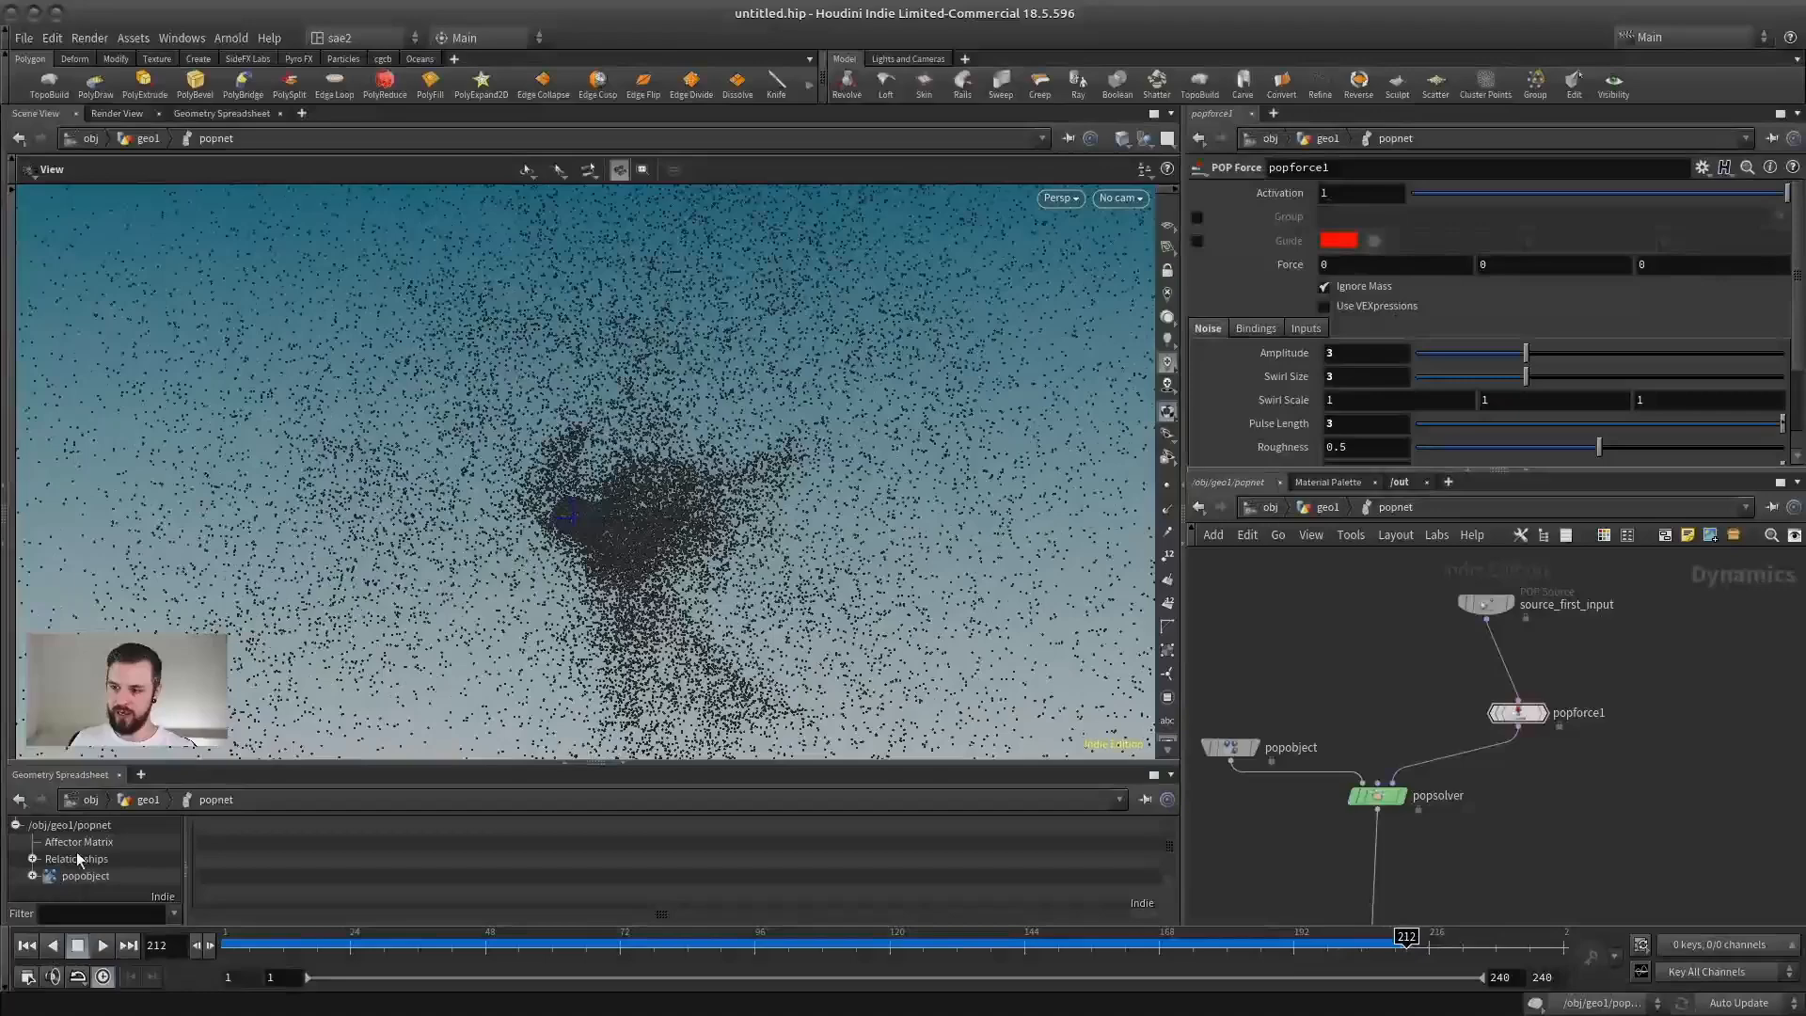
# Step: Set popforce1's Pulse Length back to .2 and replay the simulation without the guide lines
pyautogui.moveTo(1358, 424); pyautogui.dragTo(1061, 329)
pyautogui.write('.2')
pyautogui.press('Return')
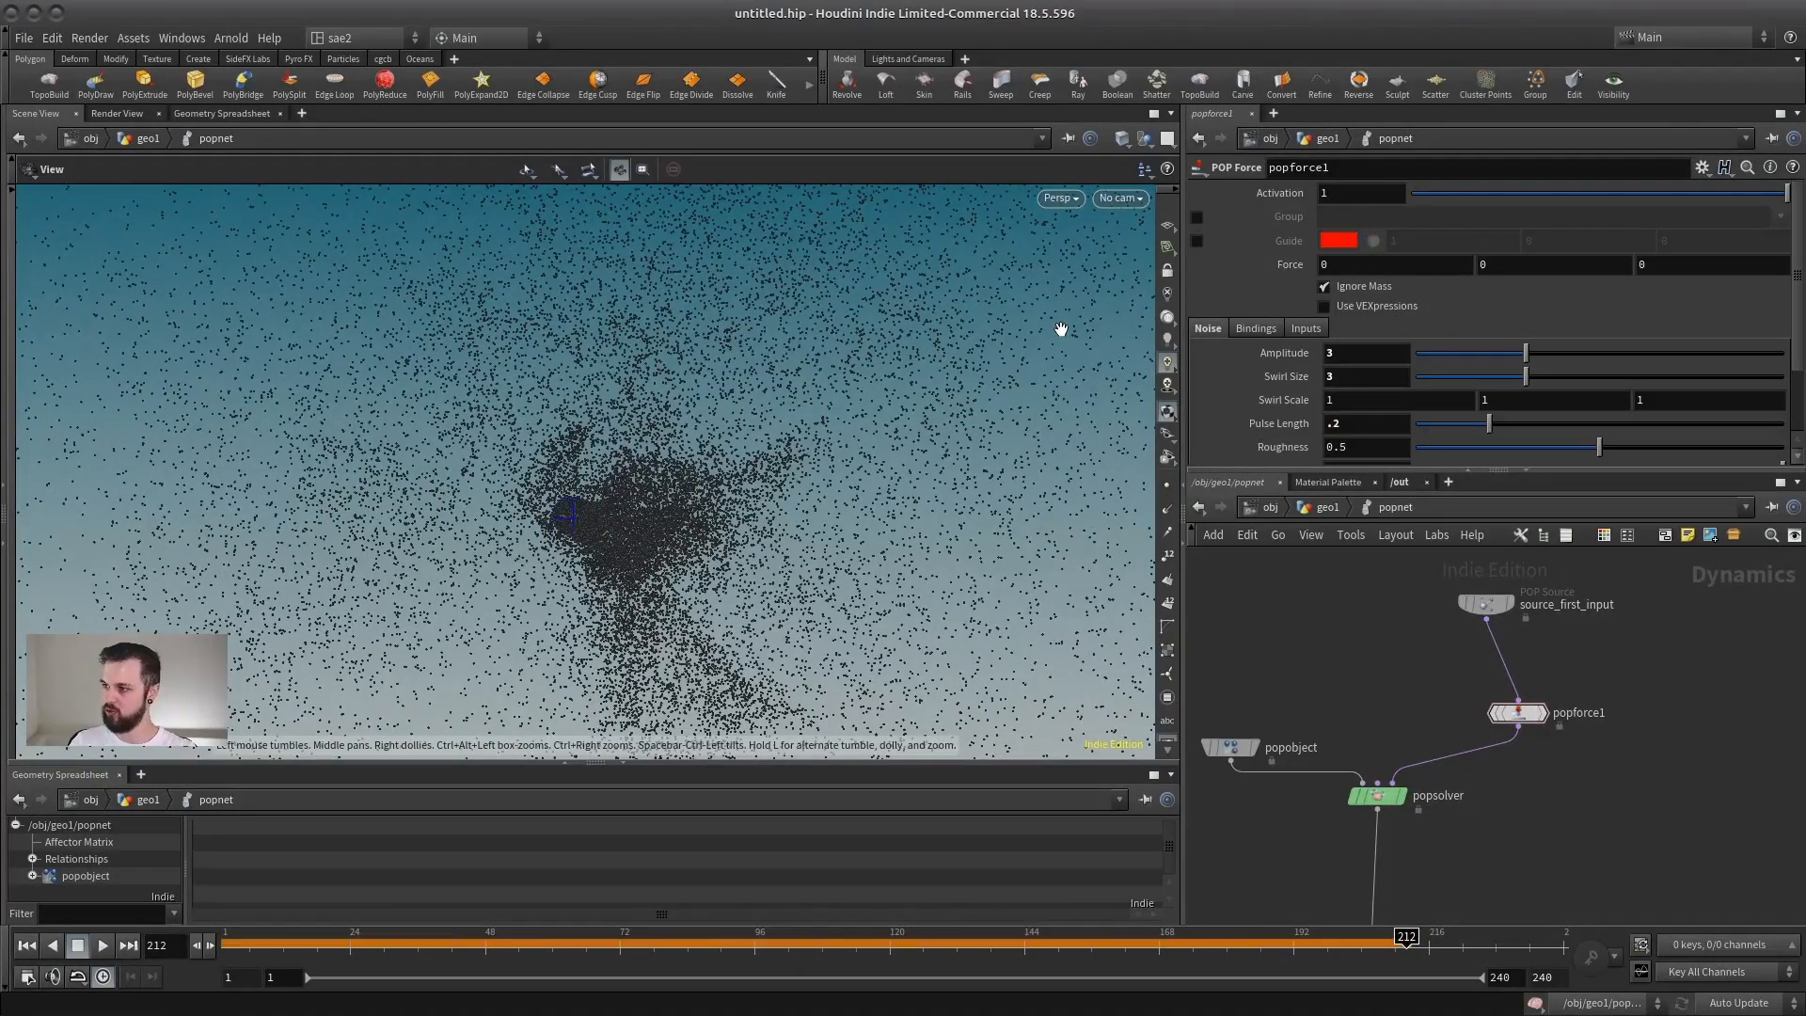
pyautogui.click(75, 950)
pyautogui.click(102, 946)
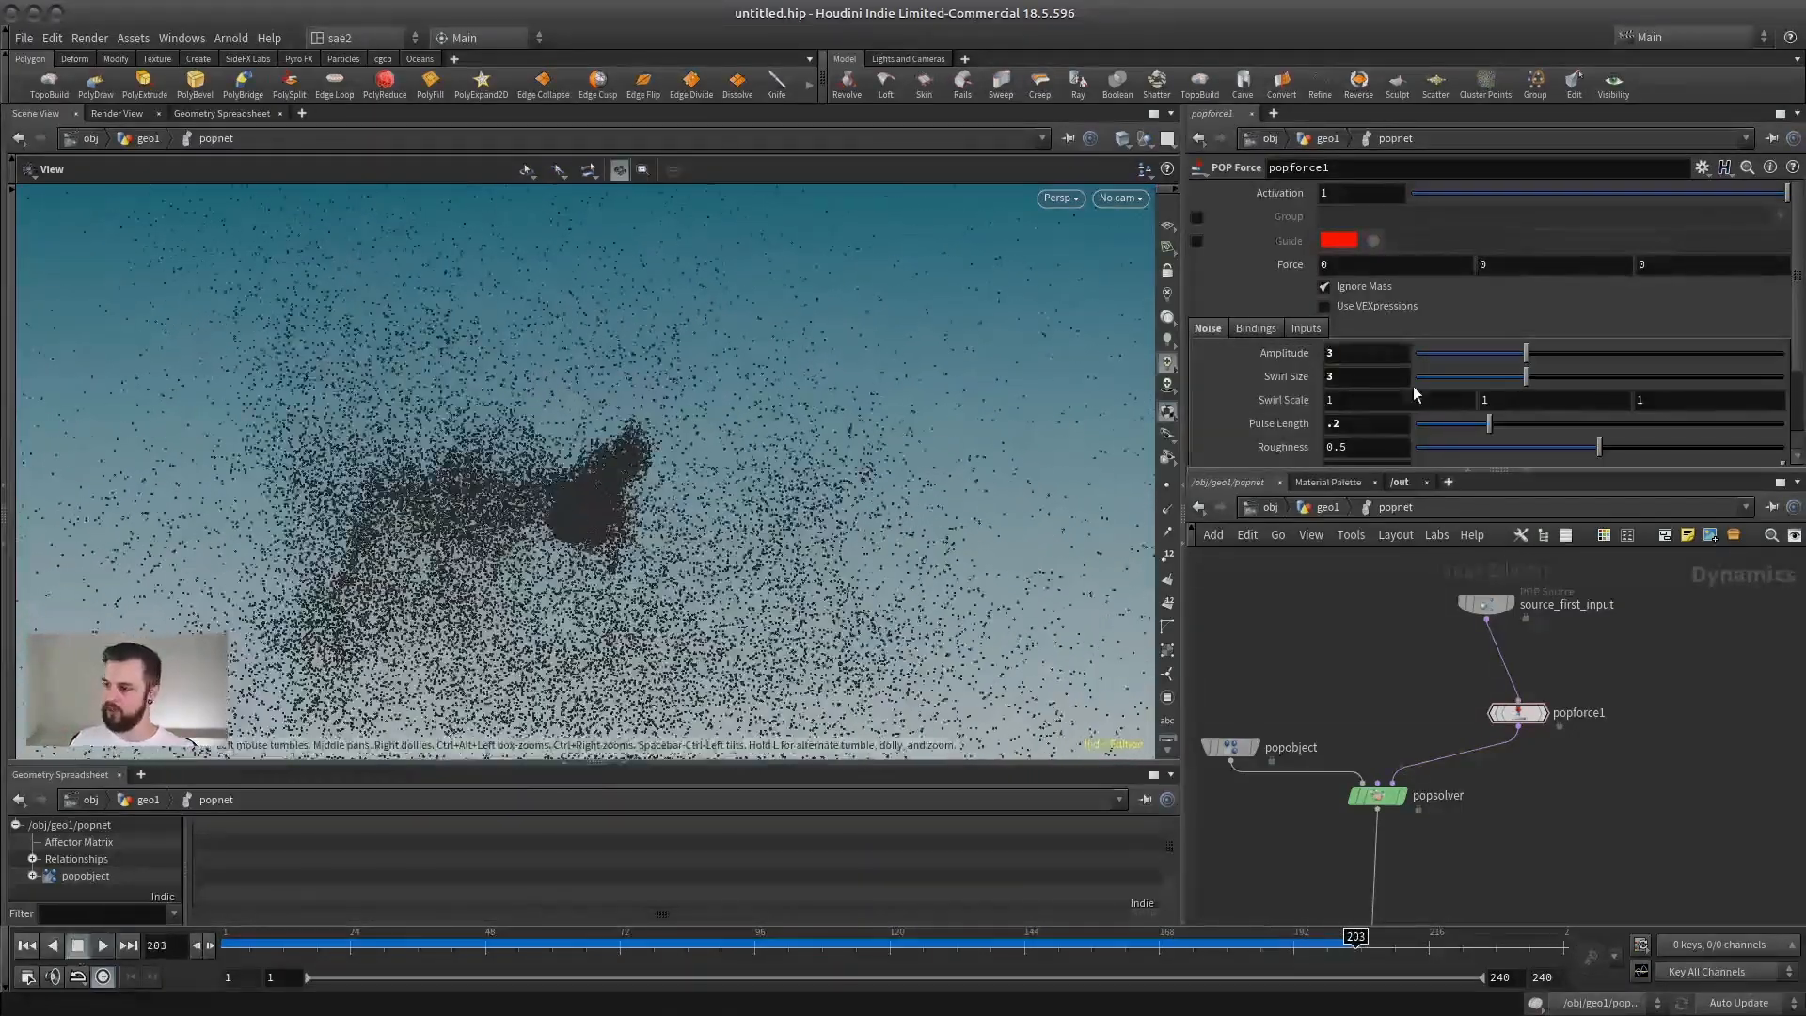
# Step: Set popforce1's Swirl Size to 1 and replay the simulation from frame 1 to examine the smaller swirls, then stop it
pyautogui.doubleClick(1355, 378)
pyautogui.write('1')
pyautogui.click(1359, 354)
pyautogui.click(27, 948)
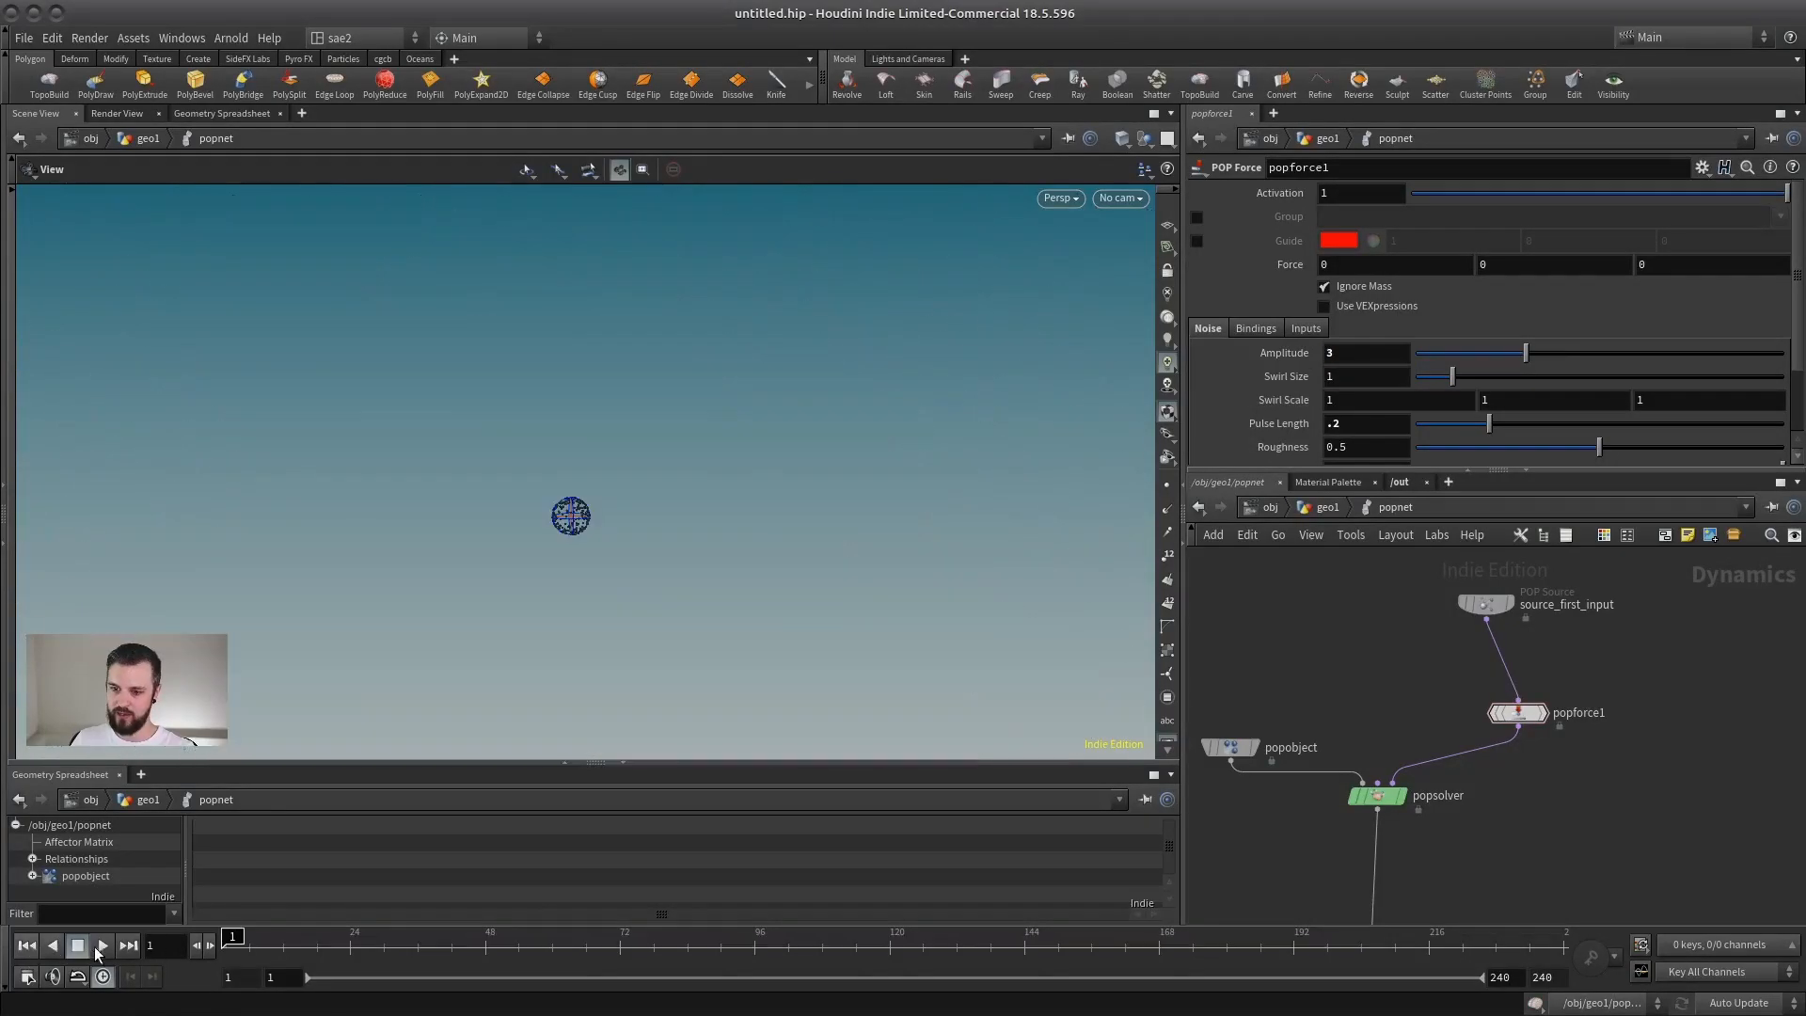
pyautogui.click(99, 946)
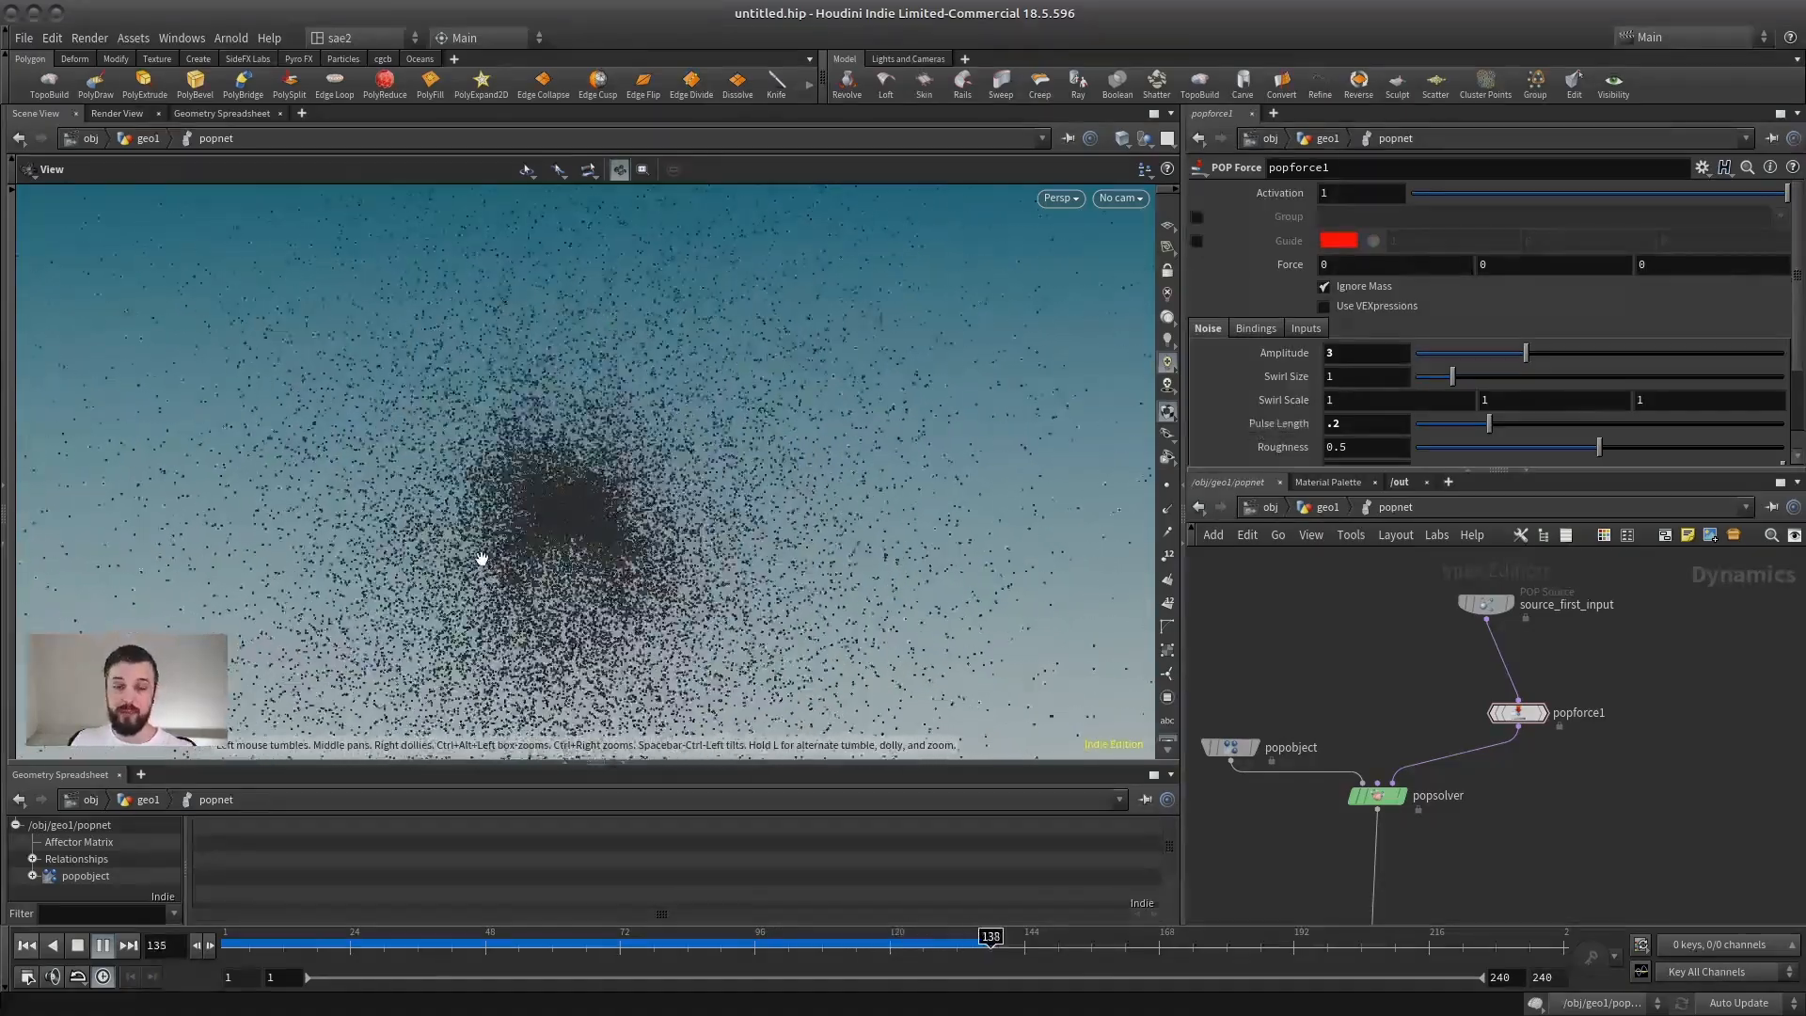
pyautogui.click(78, 946)
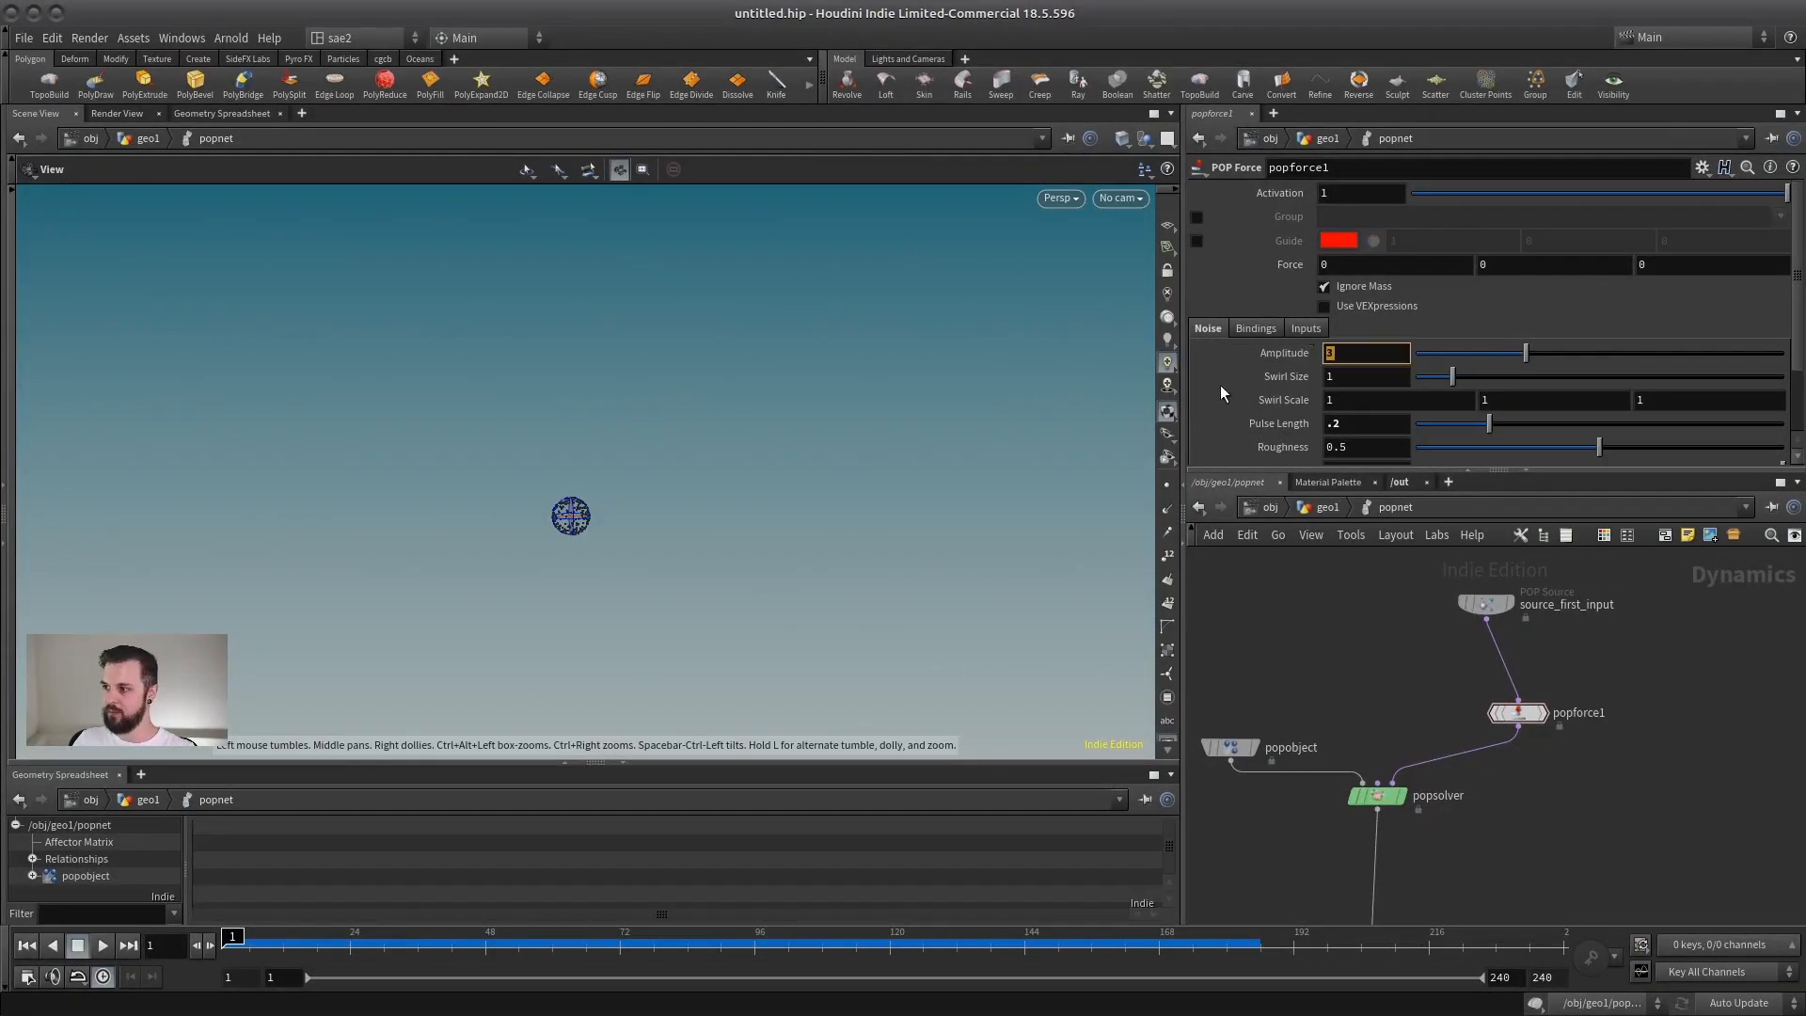
# Step: Set popforce1's Pulse Length to 100 and play the simulation to examine the slowly changing noise, then stop it
pyautogui.click(1360, 378)
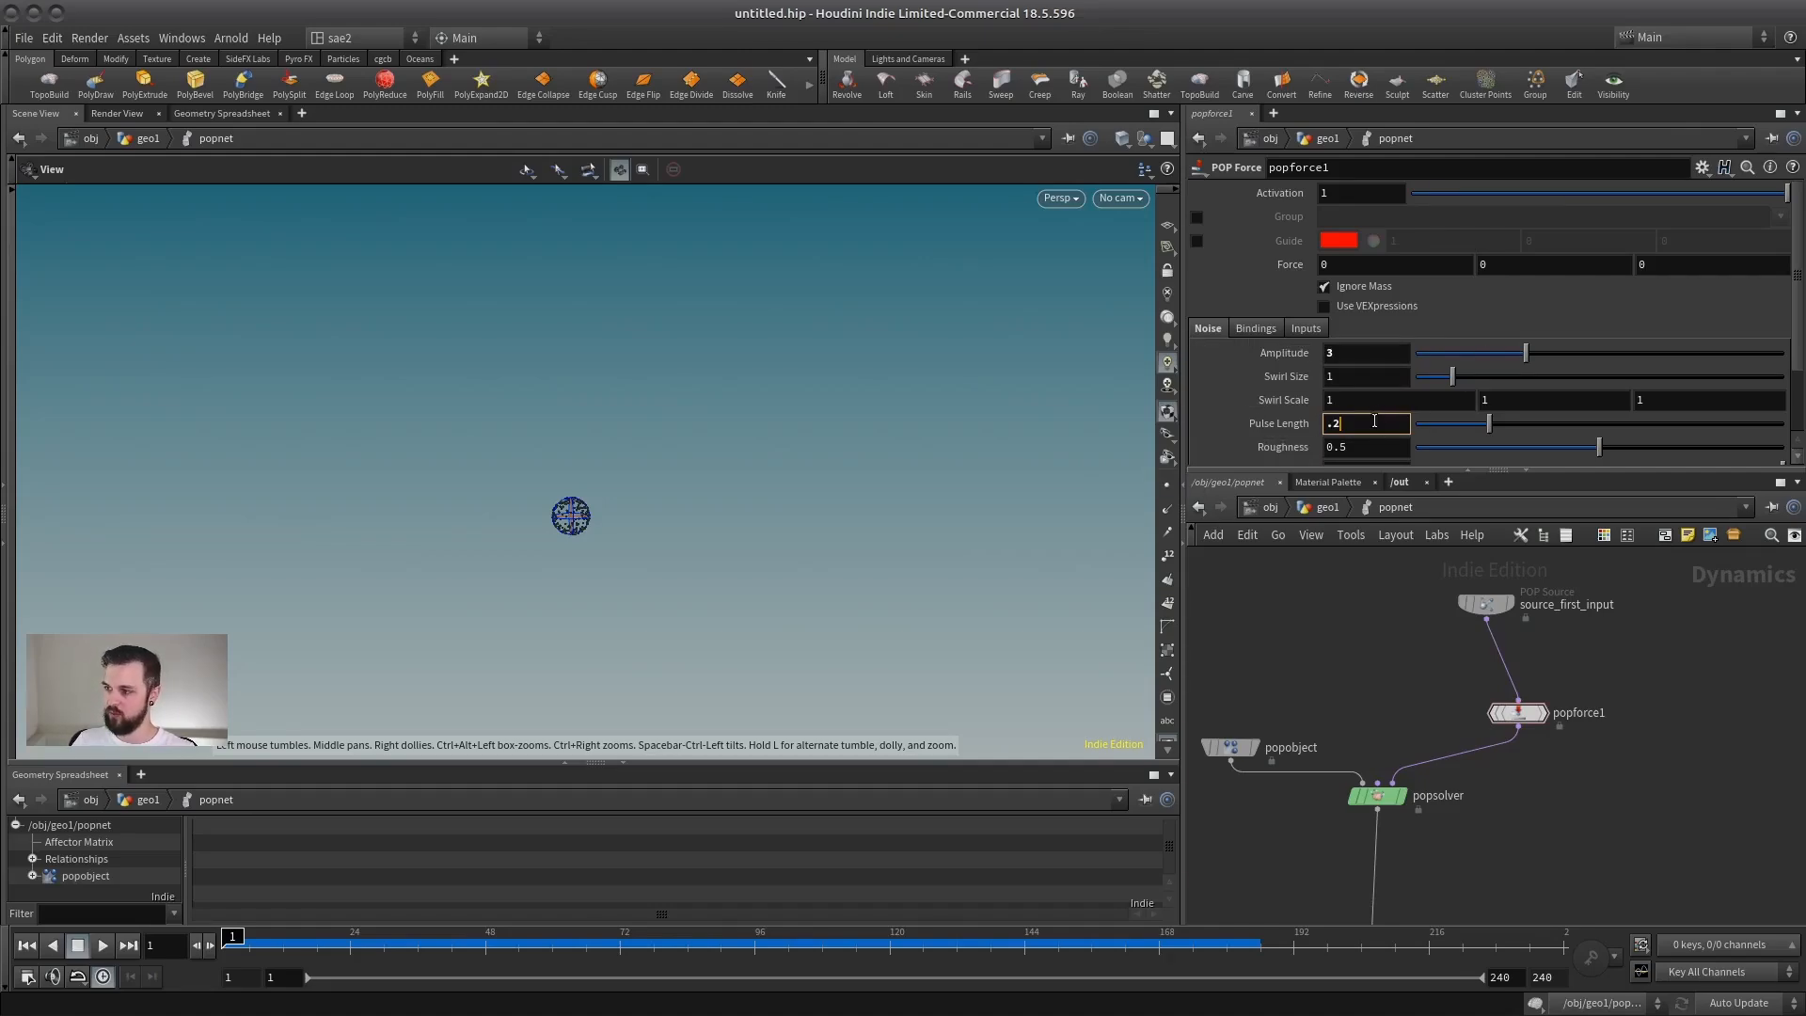
pyautogui.press('Return')
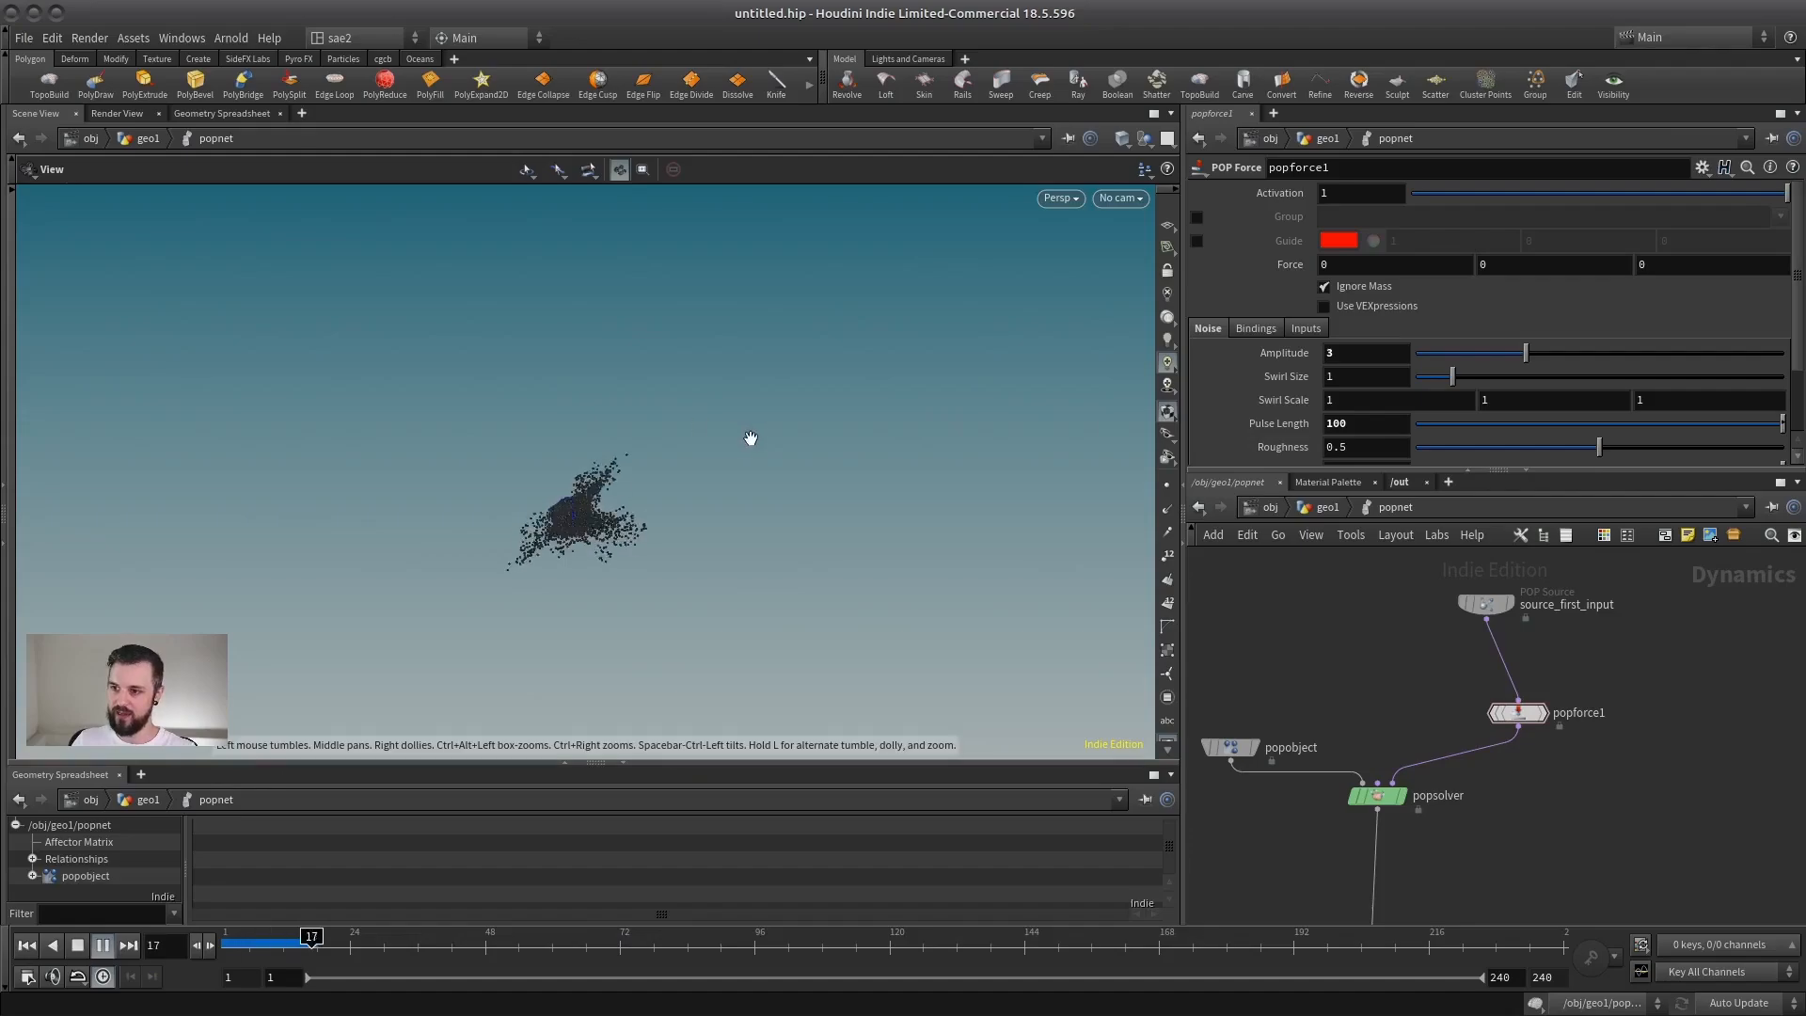
pyautogui.click(77, 945)
# Step: Set popforce1's Swirl Size to 3, play the simulation to examine the particle streams, then stop and return to frame 1
pyautogui.click(1368, 354)
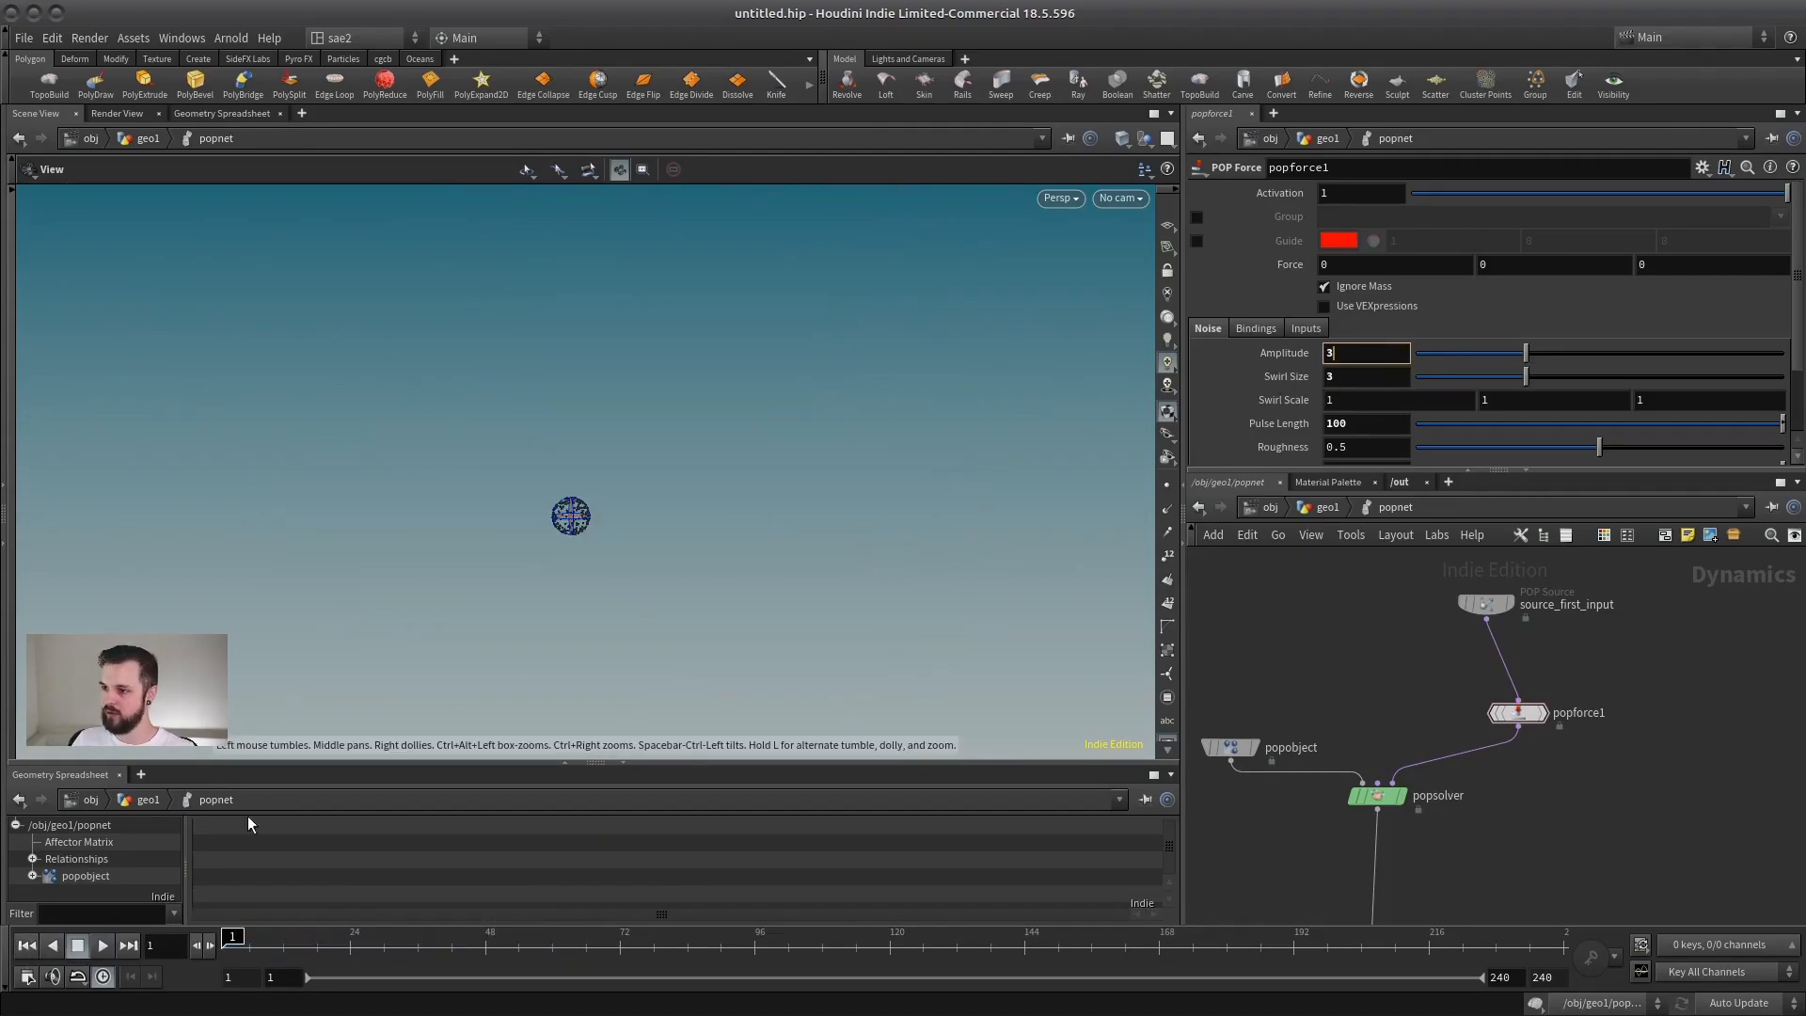
pyautogui.click(100, 946)
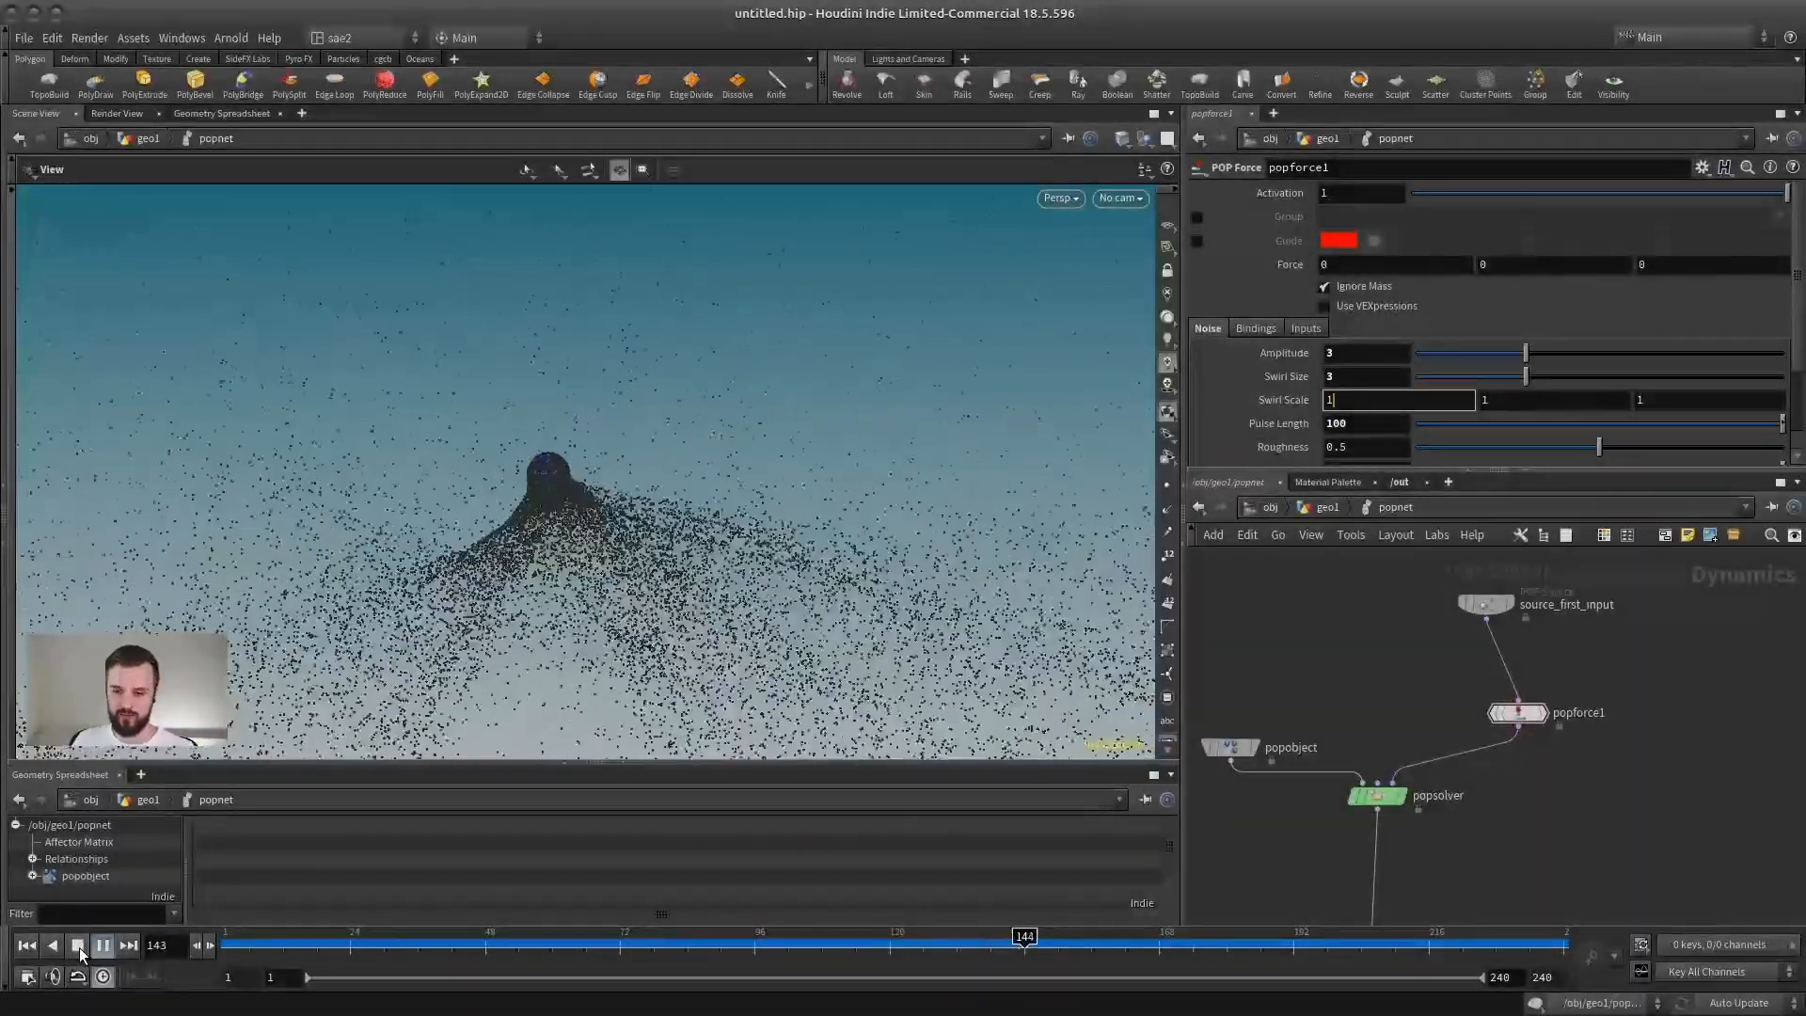
pyautogui.click(79, 946)
pyautogui.click(26, 945)
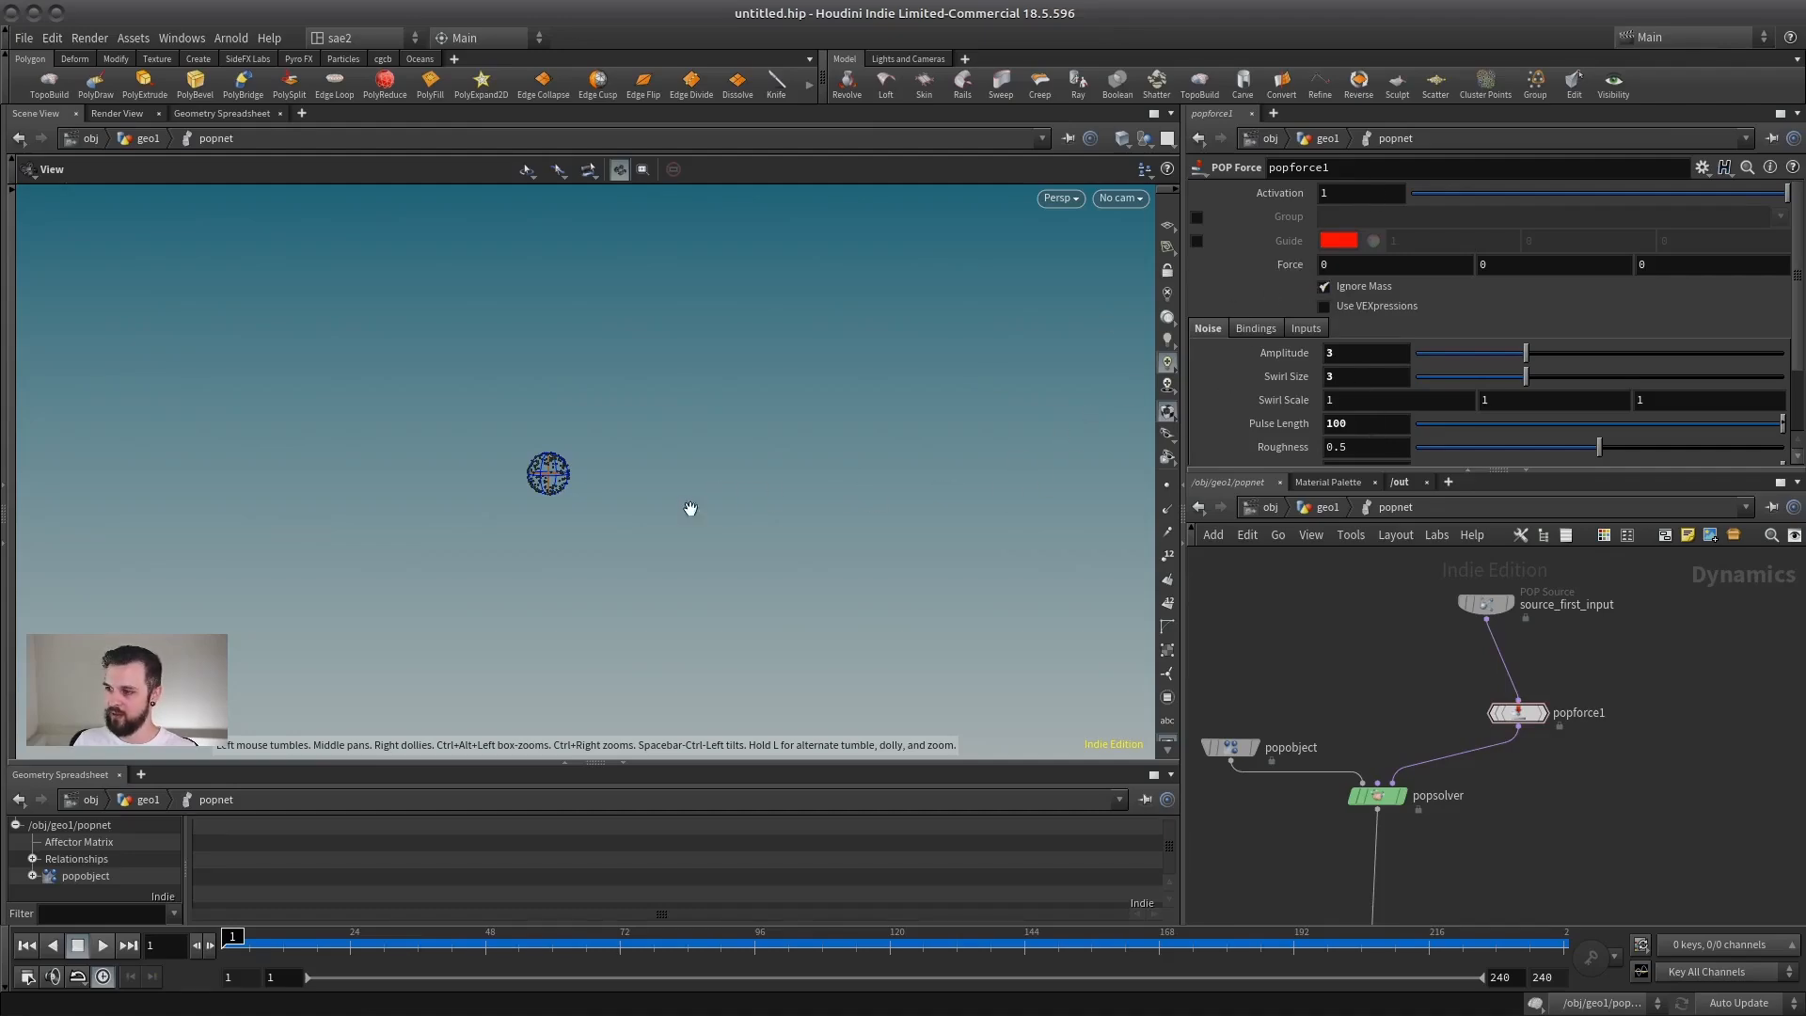
# Step: Reposition the popforce1 node slightly in the network between source_first_input and popsolver
pyautogui.moveTo(1291, 630); pyautogui.dragTo(1333, 633, button='middle')
pyautogui.moveTo(1586, 670); pyautogui.dragTo(1453, 682, button='middle')
pyautogui.scroll(3, 1447, 692)
pyautogui.moveTo(1430, 727); pyautogui.dragTo(1458, 753)
pyautogui.moveTo(1475, 632); pyautogui.dragTo(1497, 659, button='middle')
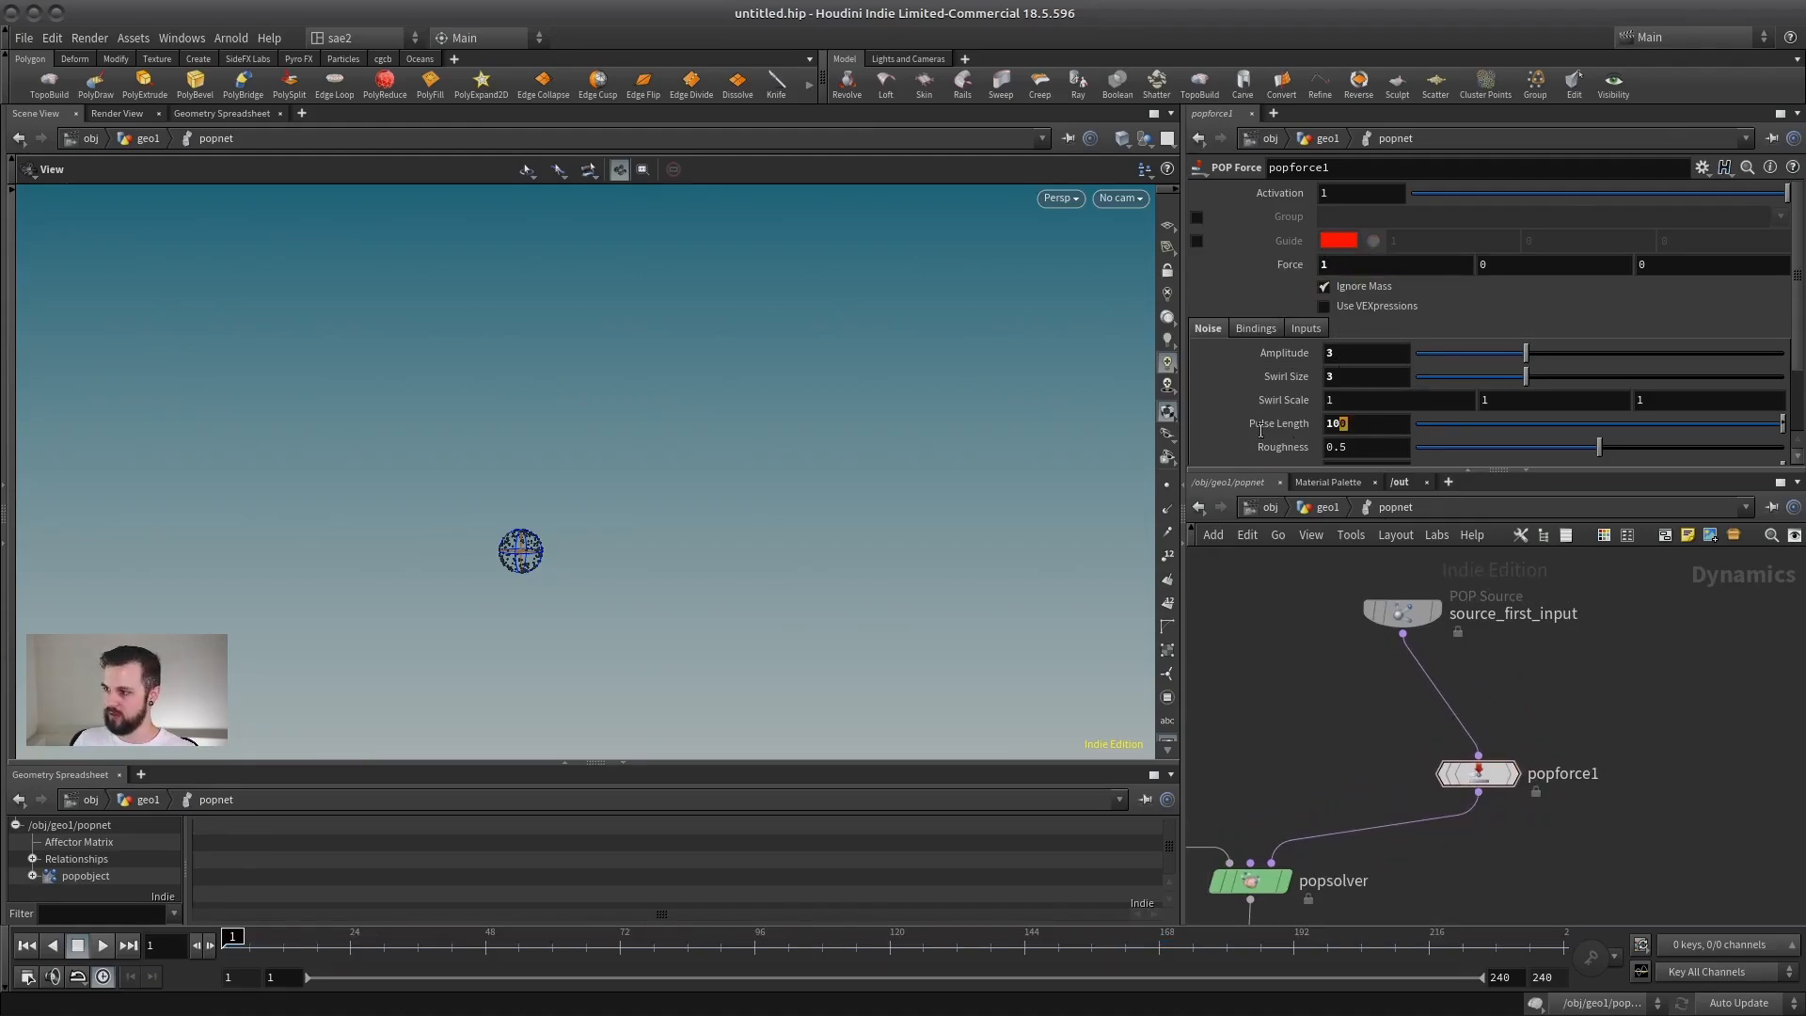
# Step: Set popforce1's Swirl Size and Pulse Length to 1 and its Amplitude to 0
pyautogui.write('1')
pyautogui.press('Tab')
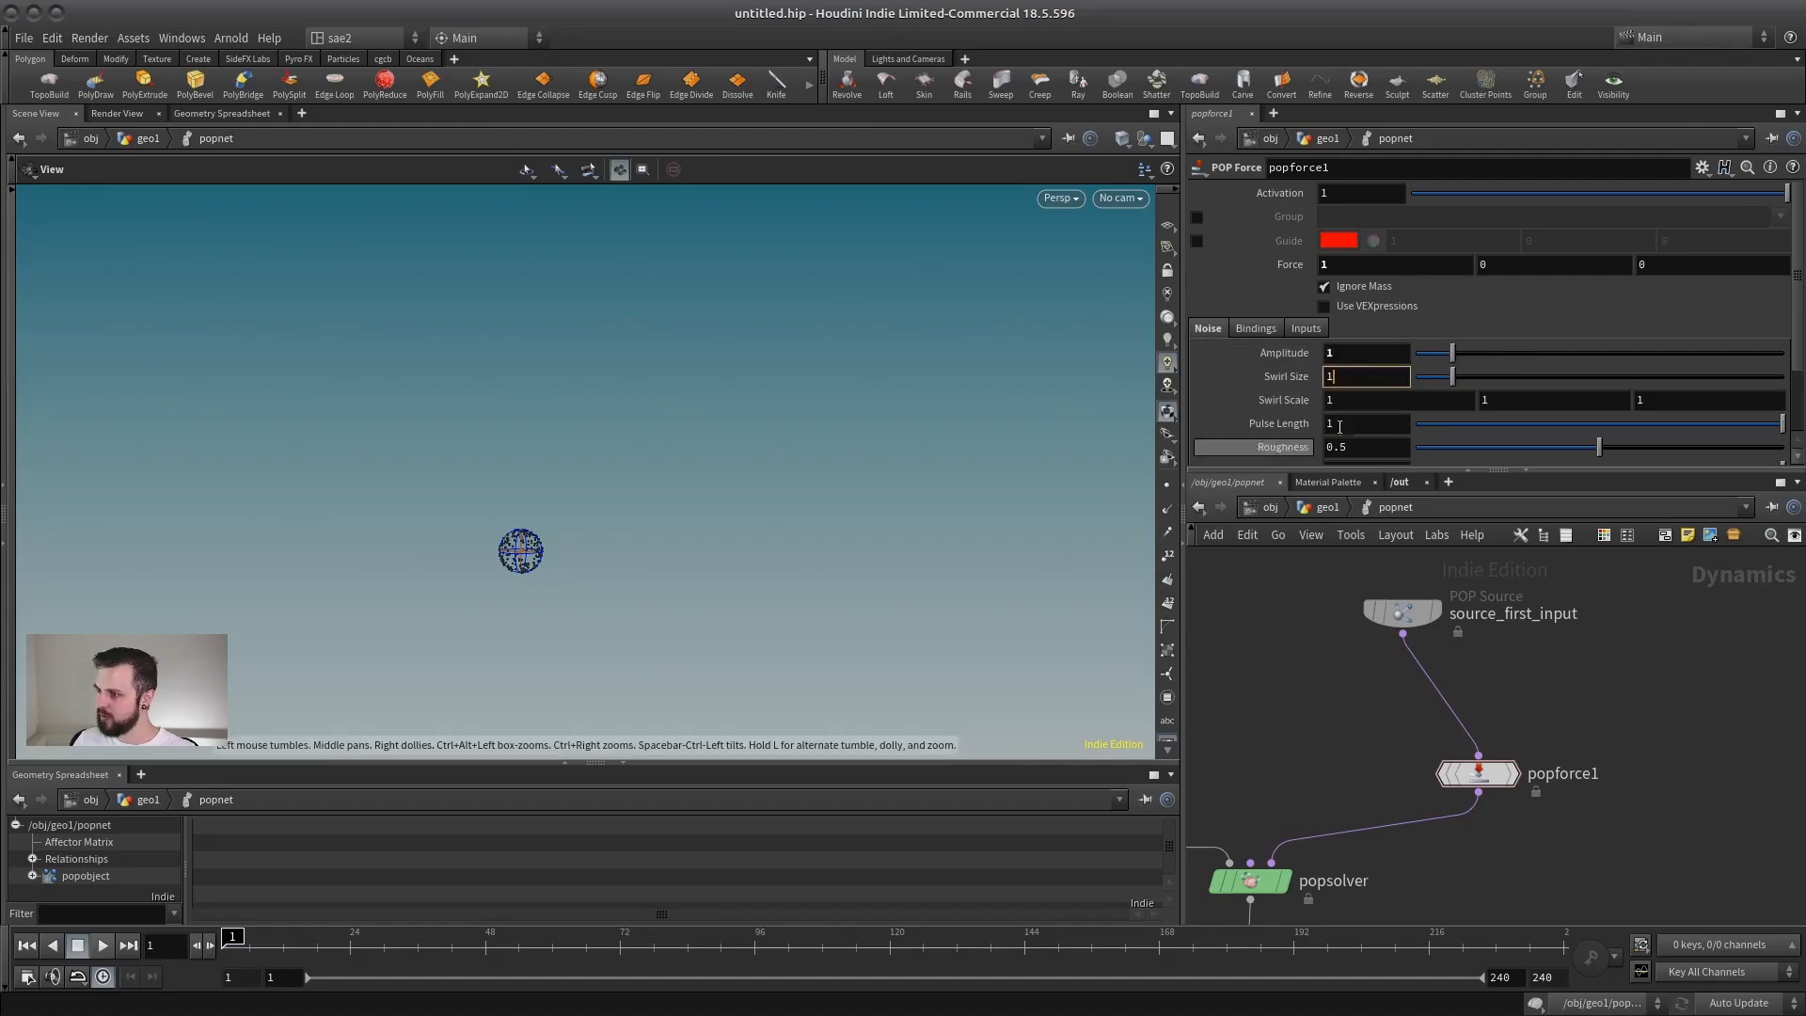
pyautogui.moveTo(706, 555); pyautogui.dragTo(1032, 339, button='right')
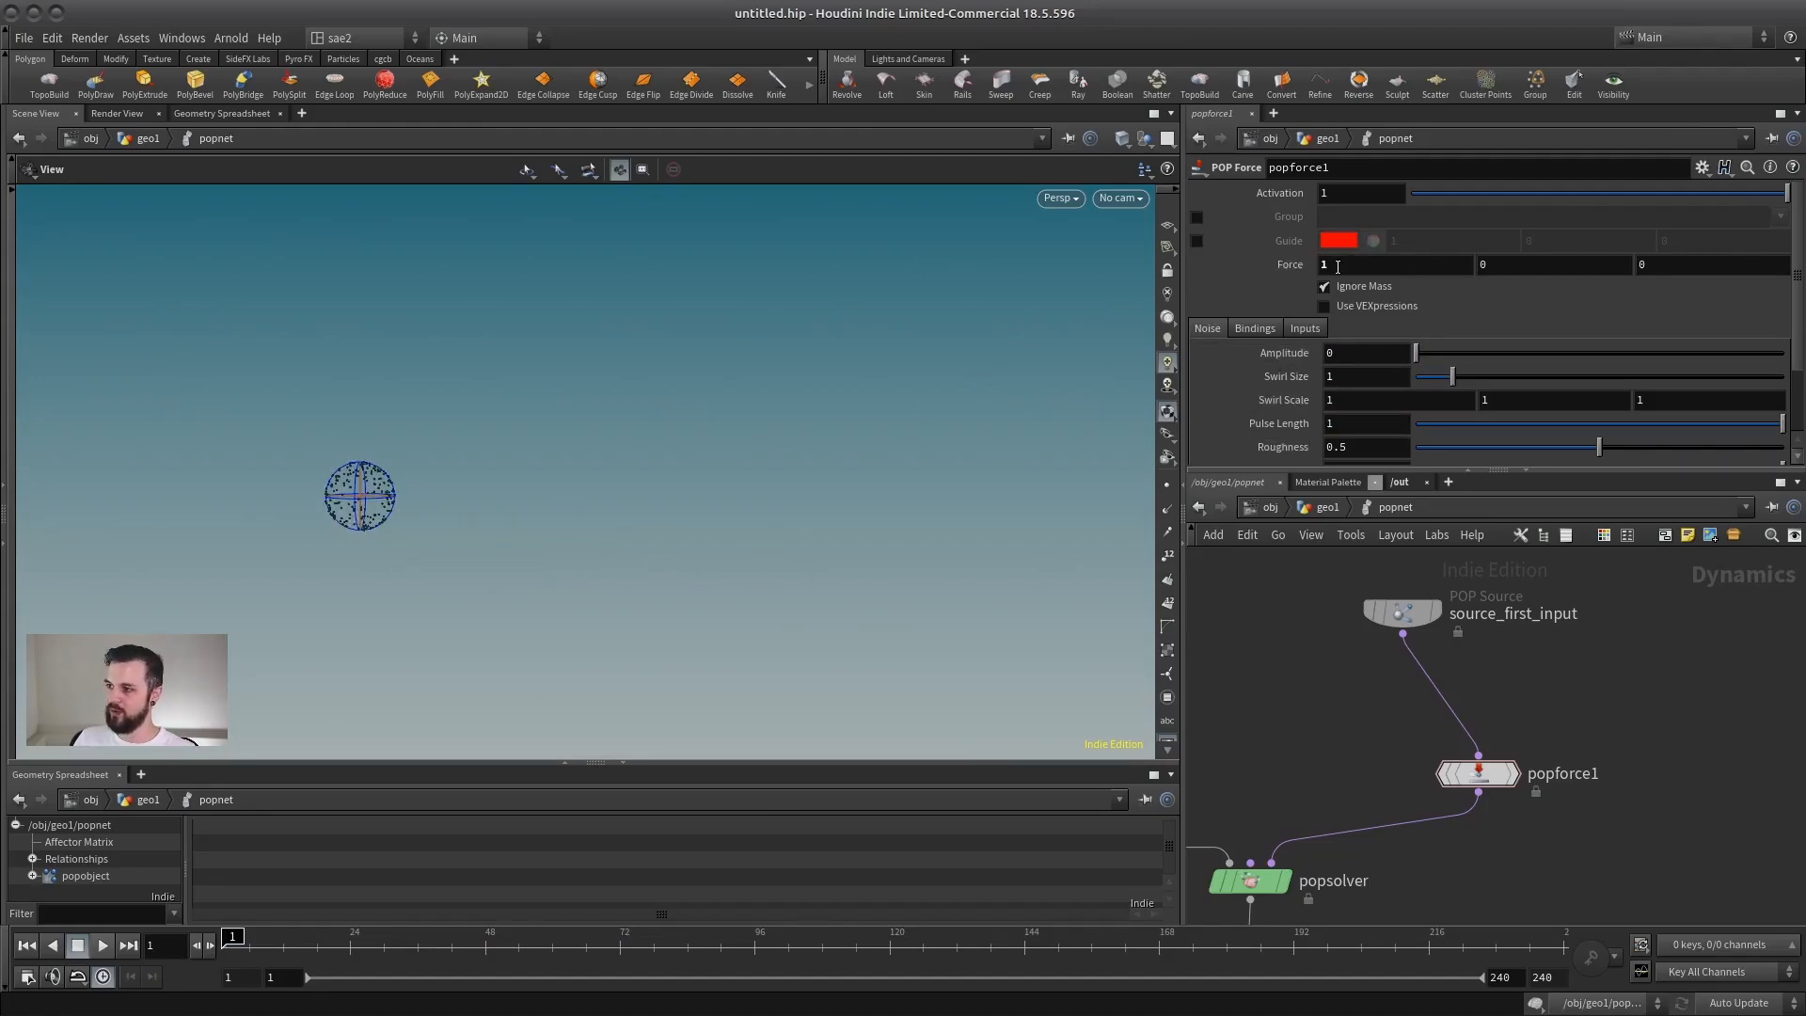
# Step: Set popforce1's X Force to 3 and raise Amplitude to 2.44 while playing the simulation to examine the noise, then stop it
pyautogui.click(104, 945)
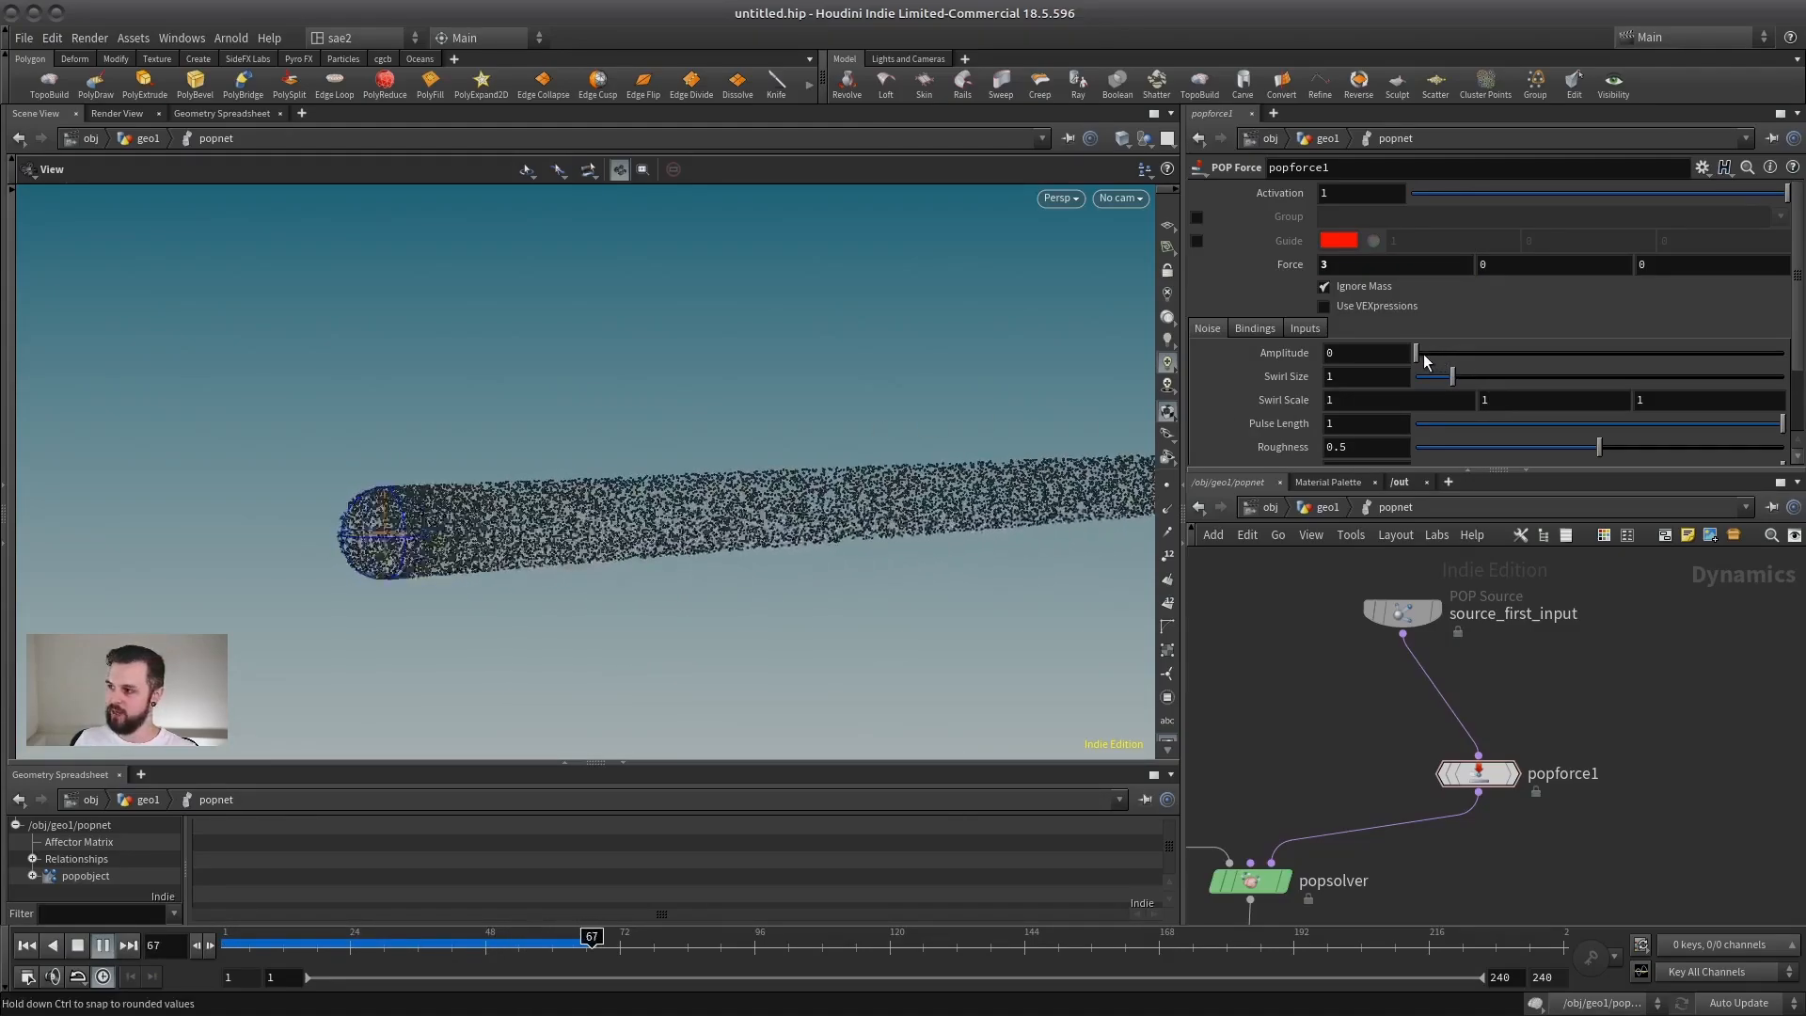
pyautogui.moveTo(1416, 352); pyautogui.dragTo(1505, 351)
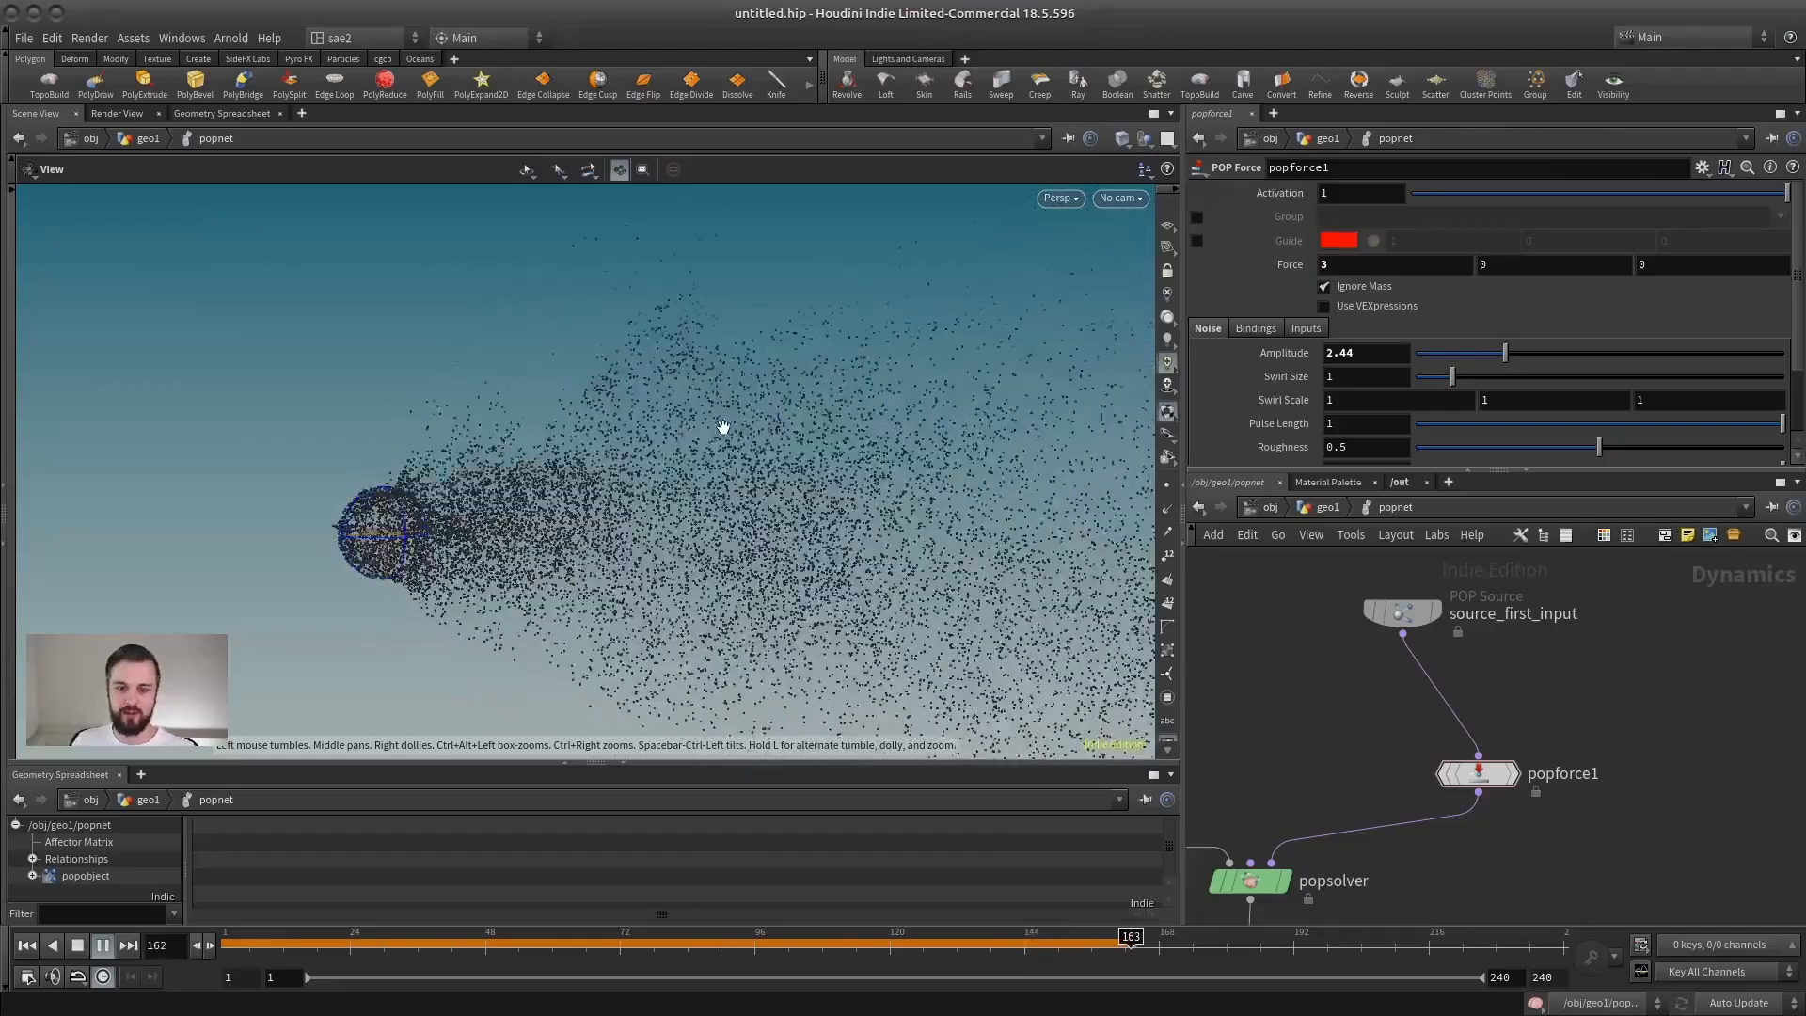
pyautogui.moveTo(725, 428); pyautogui.dragTo(545, 525)
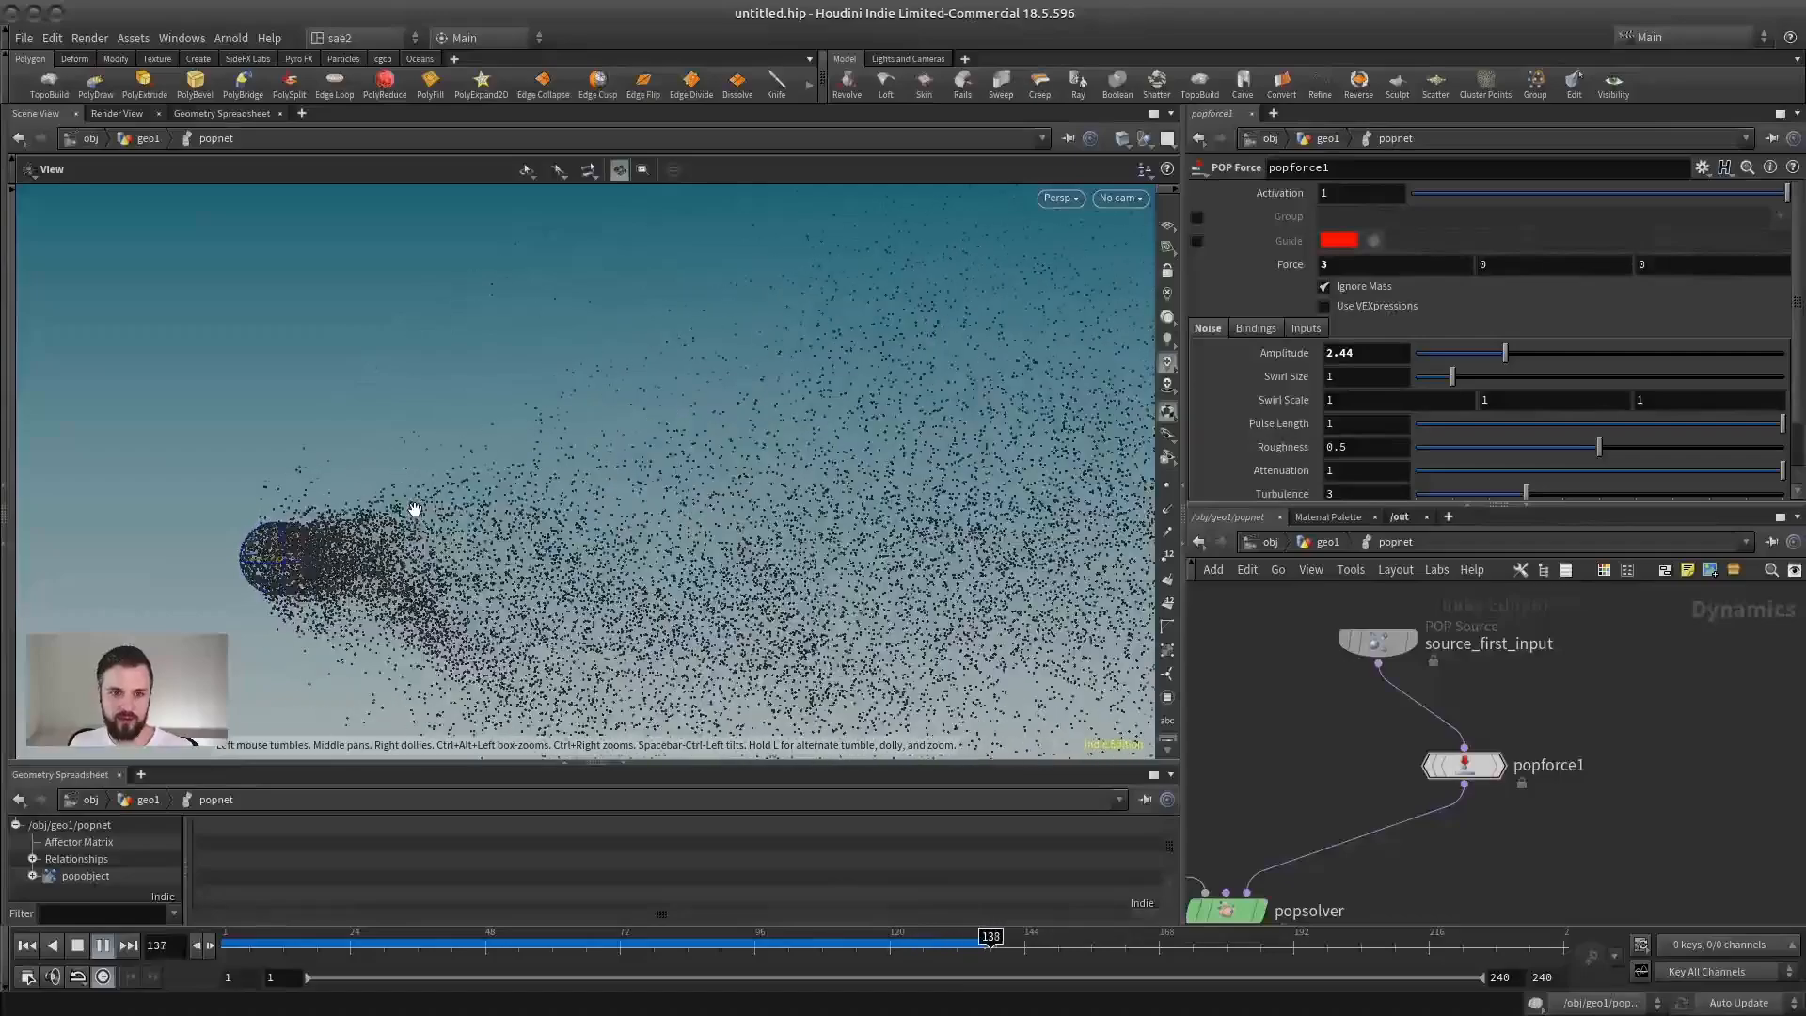
pyautogui.click(79, 945)
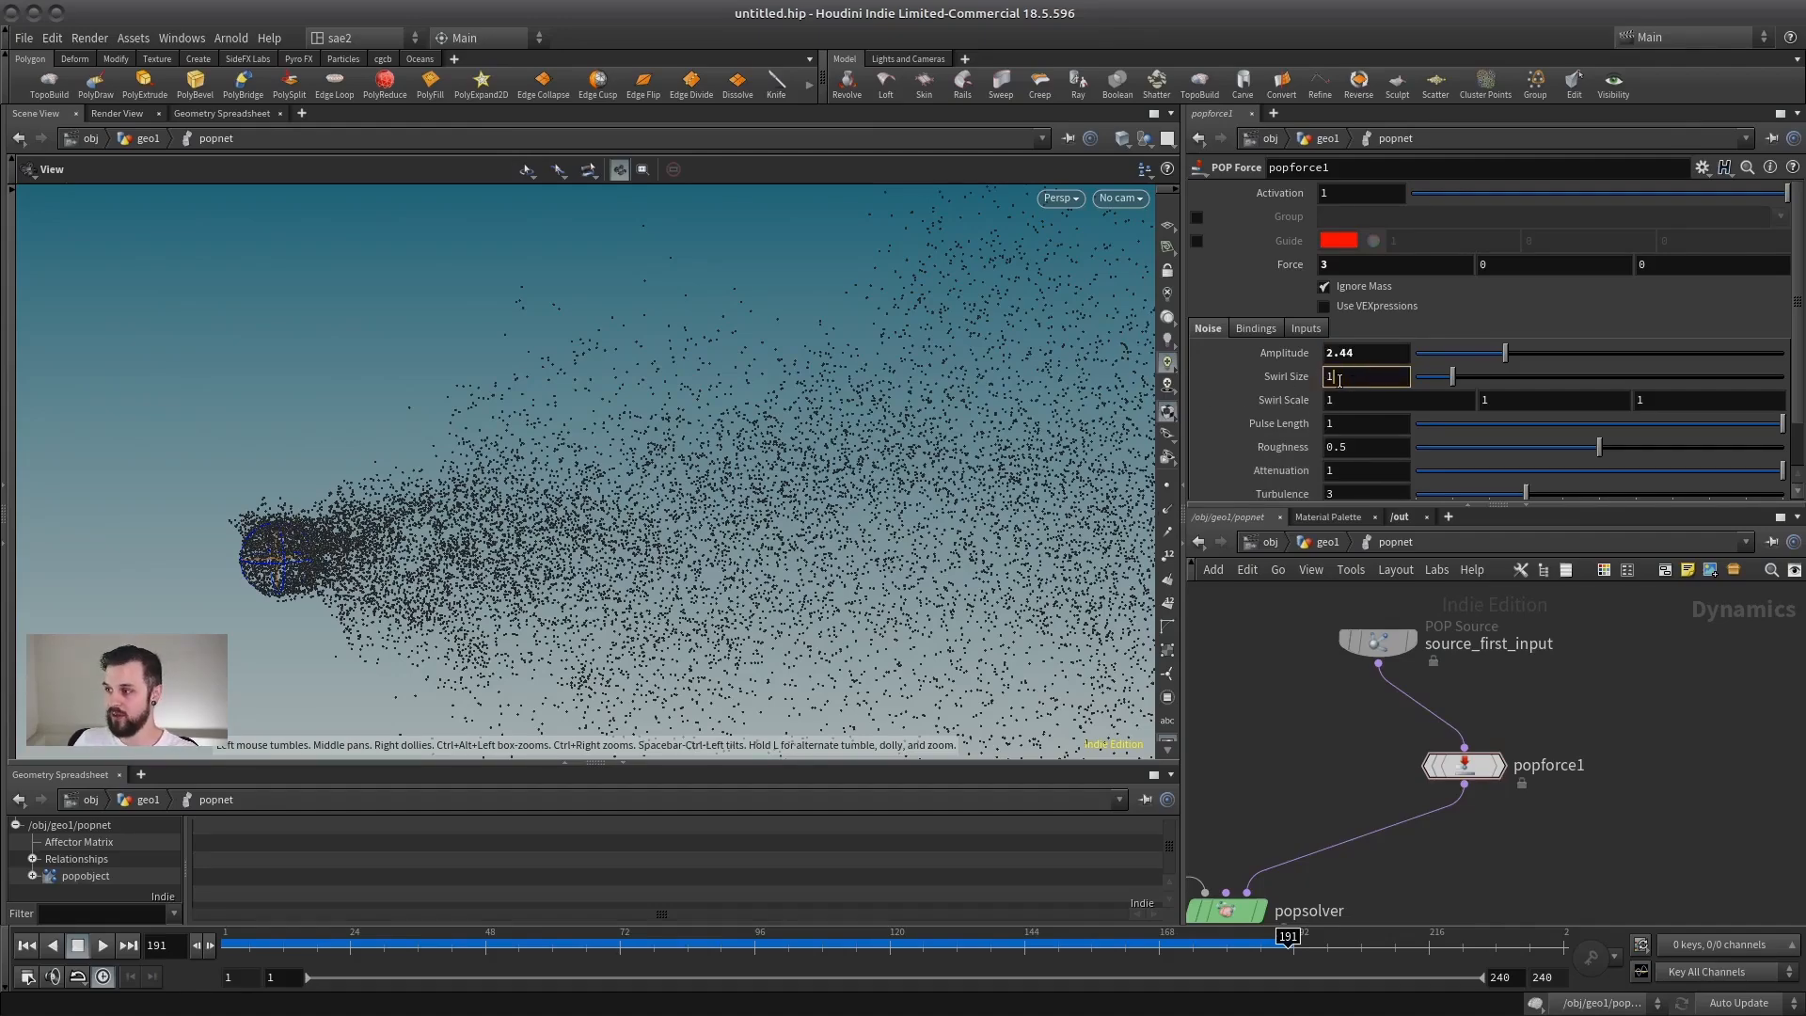
# Step: Set popforce1's Swirl Size to 3 and replay the simulation from frame 1 to examine the larger swirls
pyautogui.click(1396, 355)
pyautogui.click(22, 946)
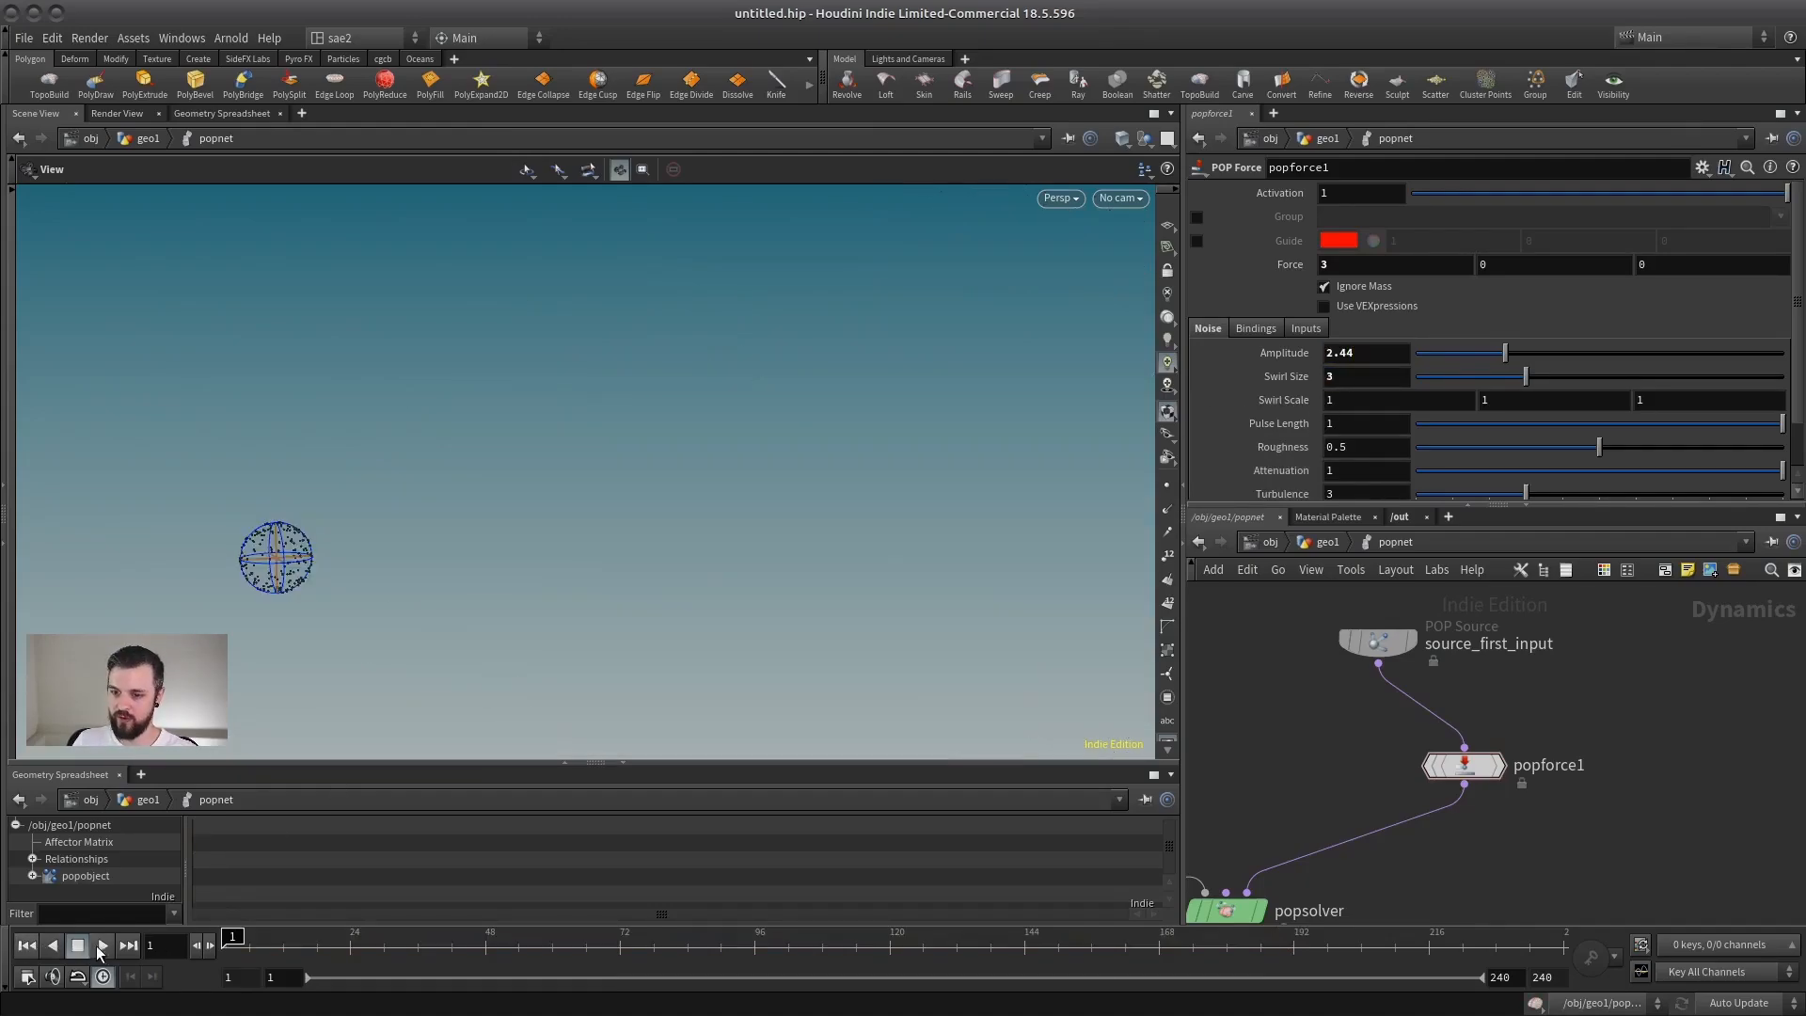
pyautogui.click(98, 945)
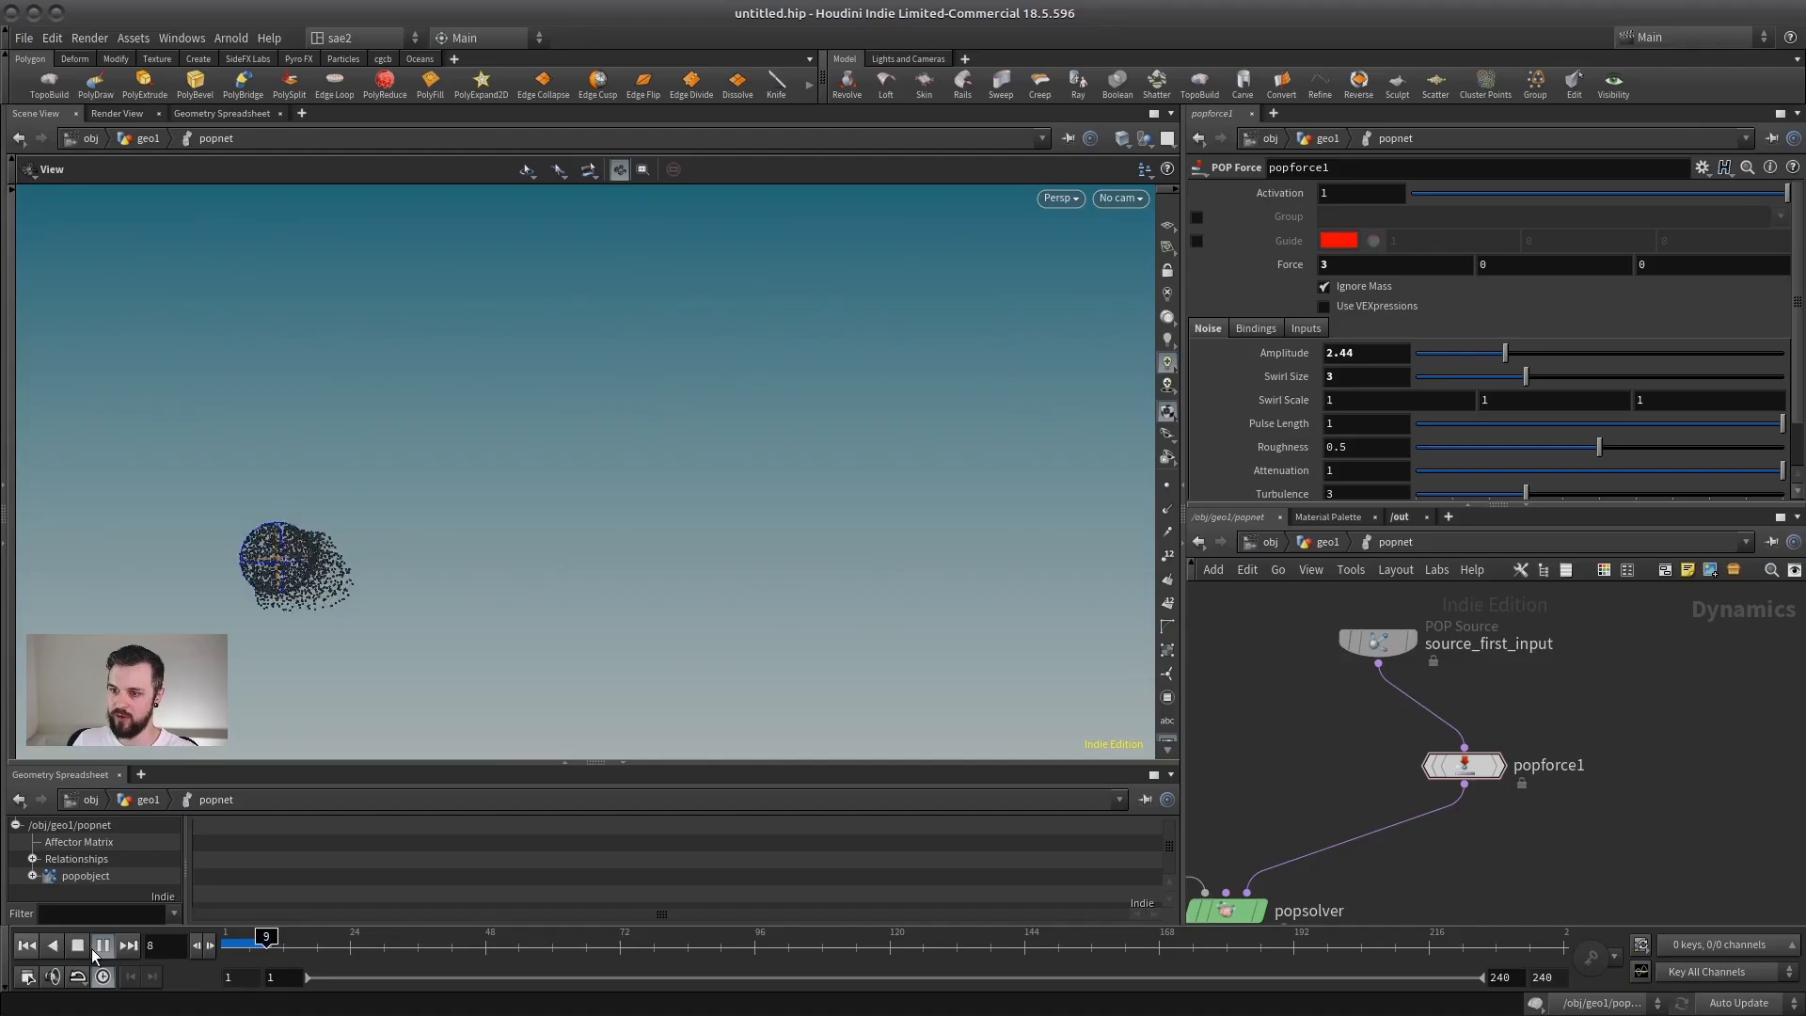
# Step: Open popforce1's Pulse Length value for editing while the simulation plays
pyautogui.doubleClick(1333, 425)
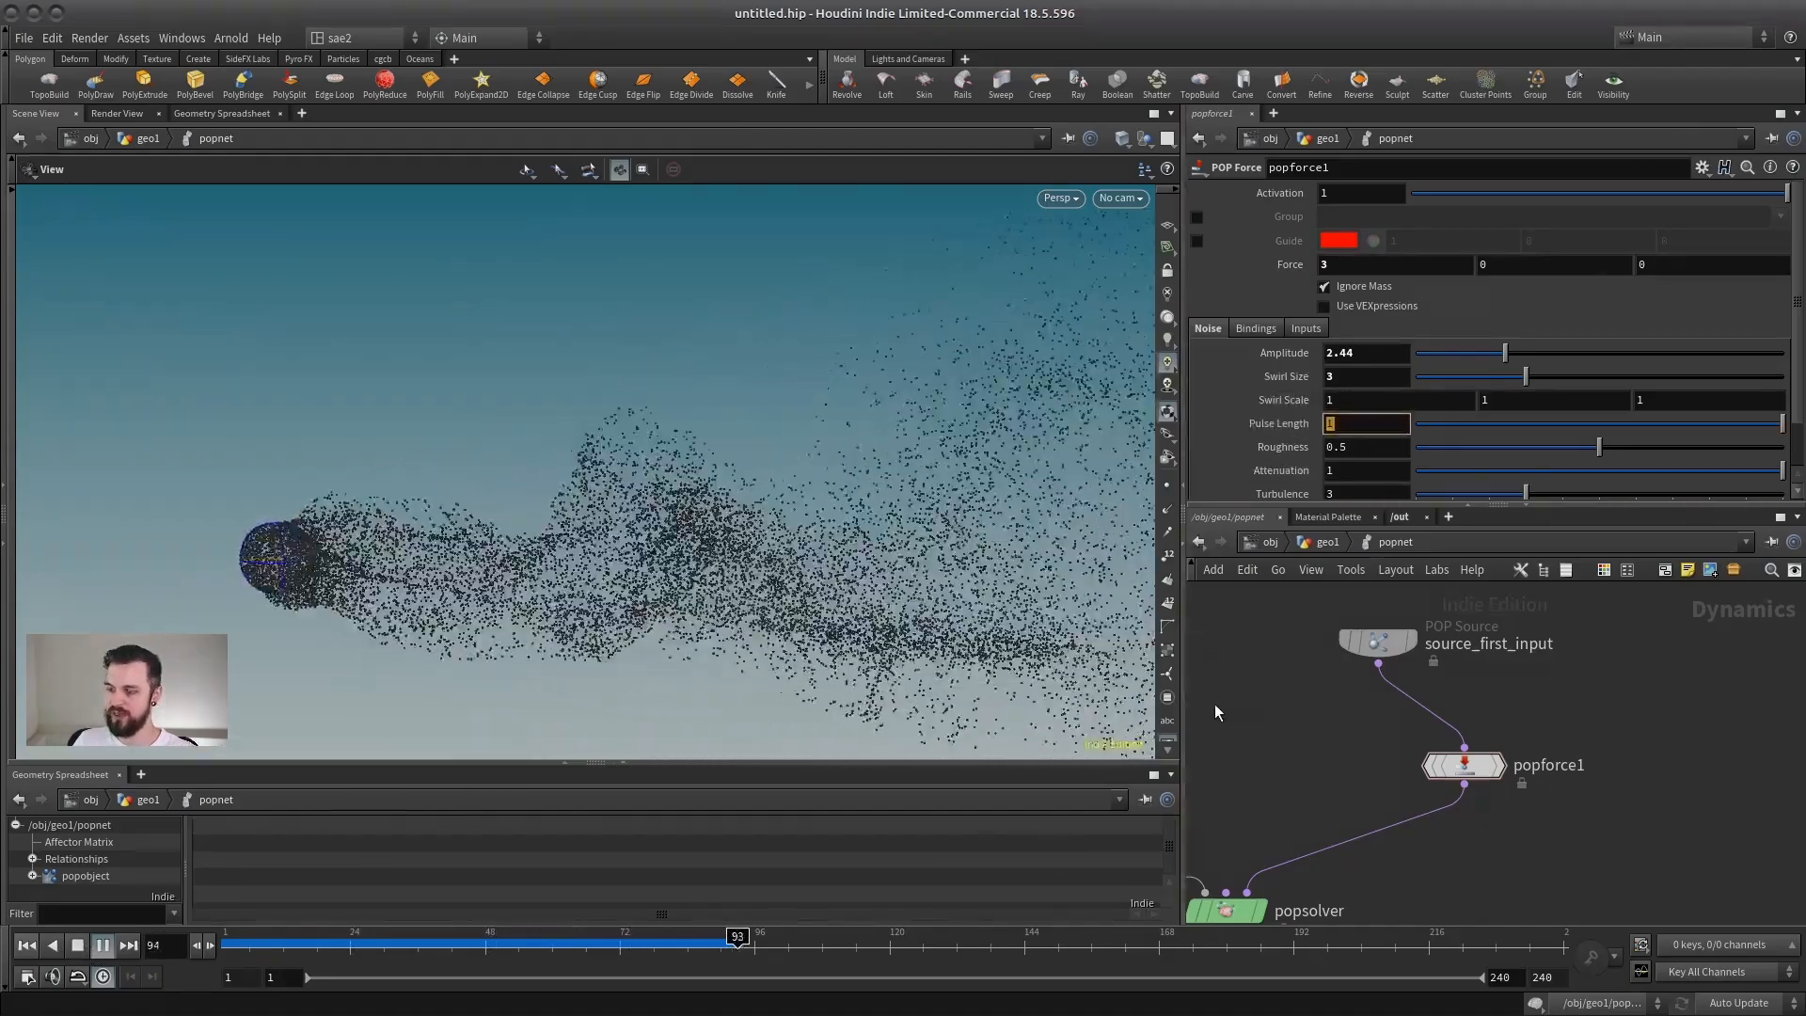